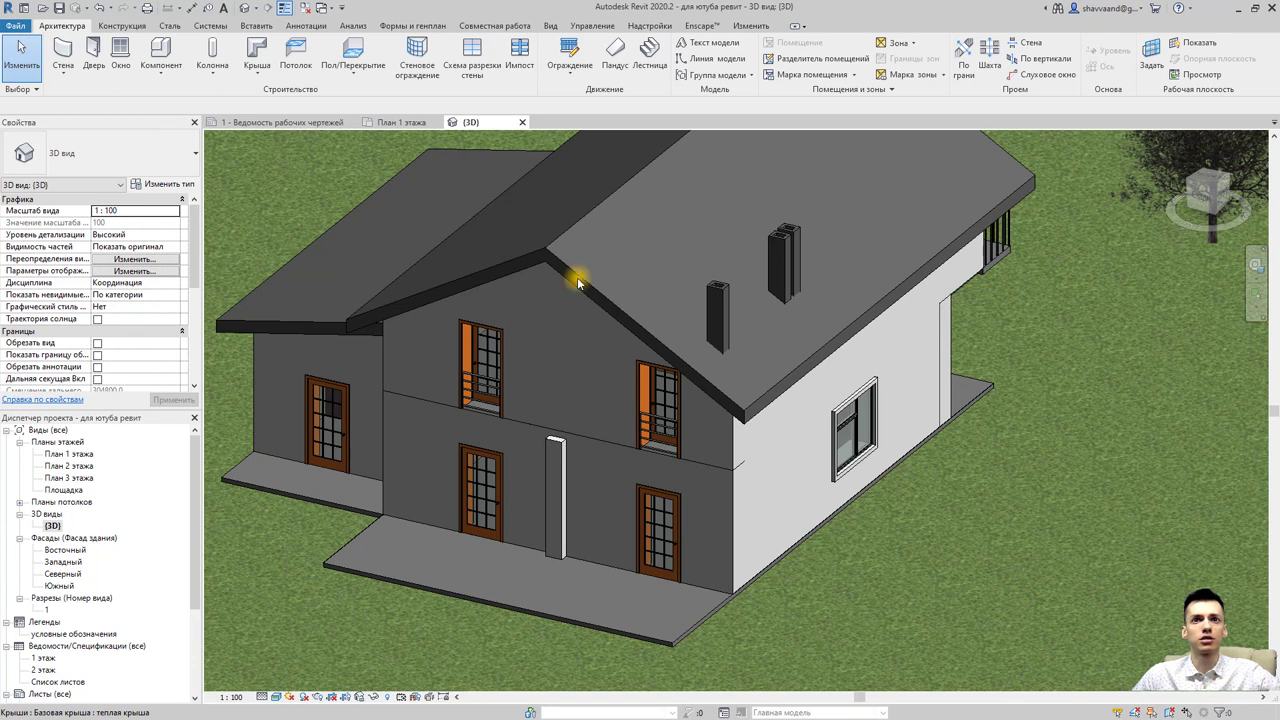
Create a new family from the 'Метрическая система, профиль.rft' template.
{"action": "scroll", "coordinate": [690, 355], "scroll_direction": "down", "scroll_amount": 3}
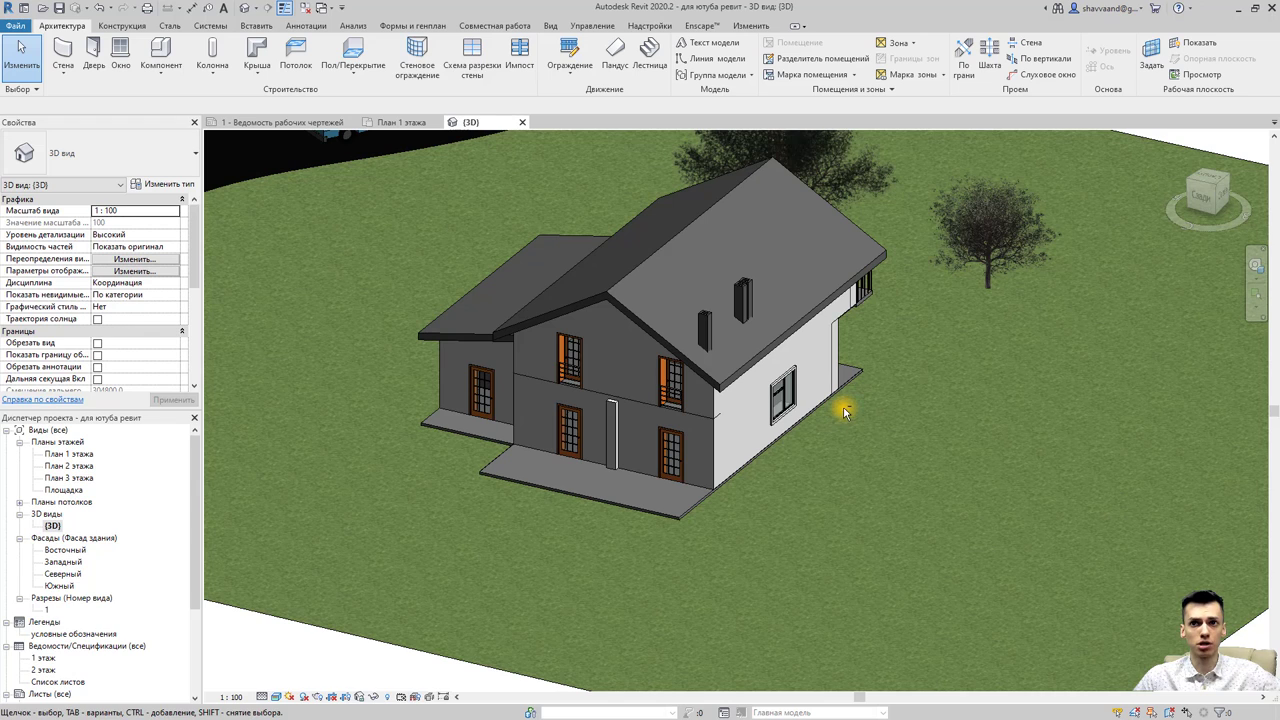
{"action": "scroll", "coordinate": [843, 413], "scroll_direction": "down", "scroll_amount": 2}
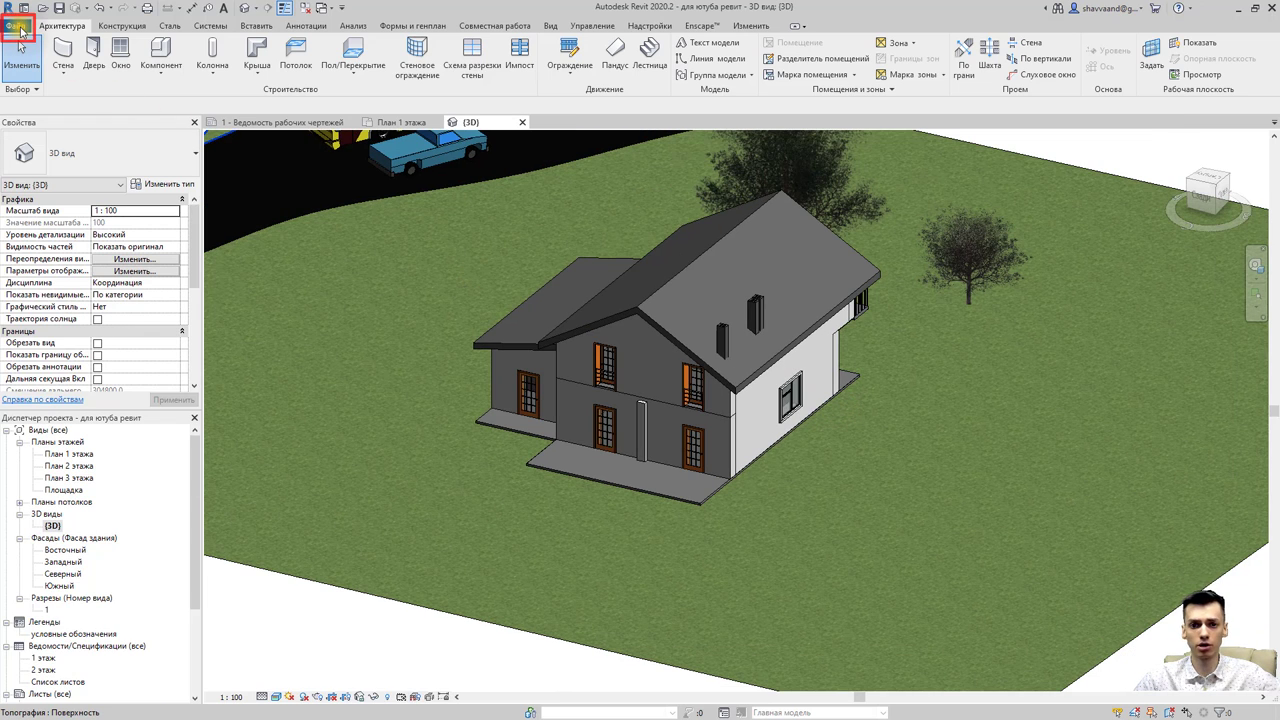
{"action": "left_click", "coordinate": [20, 28]}
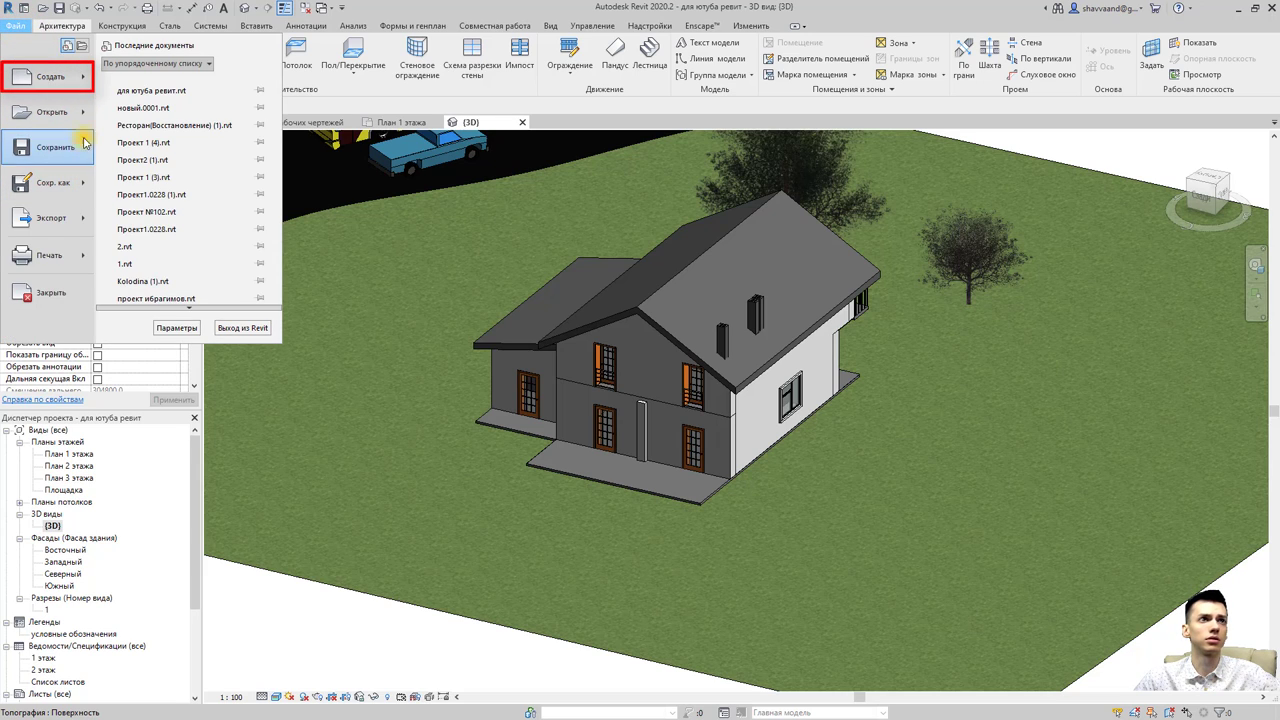
{"action": "mouse_move", "coordinate": [50, 76]}
{"action": "left_click", "coordinate": [182, 122]}
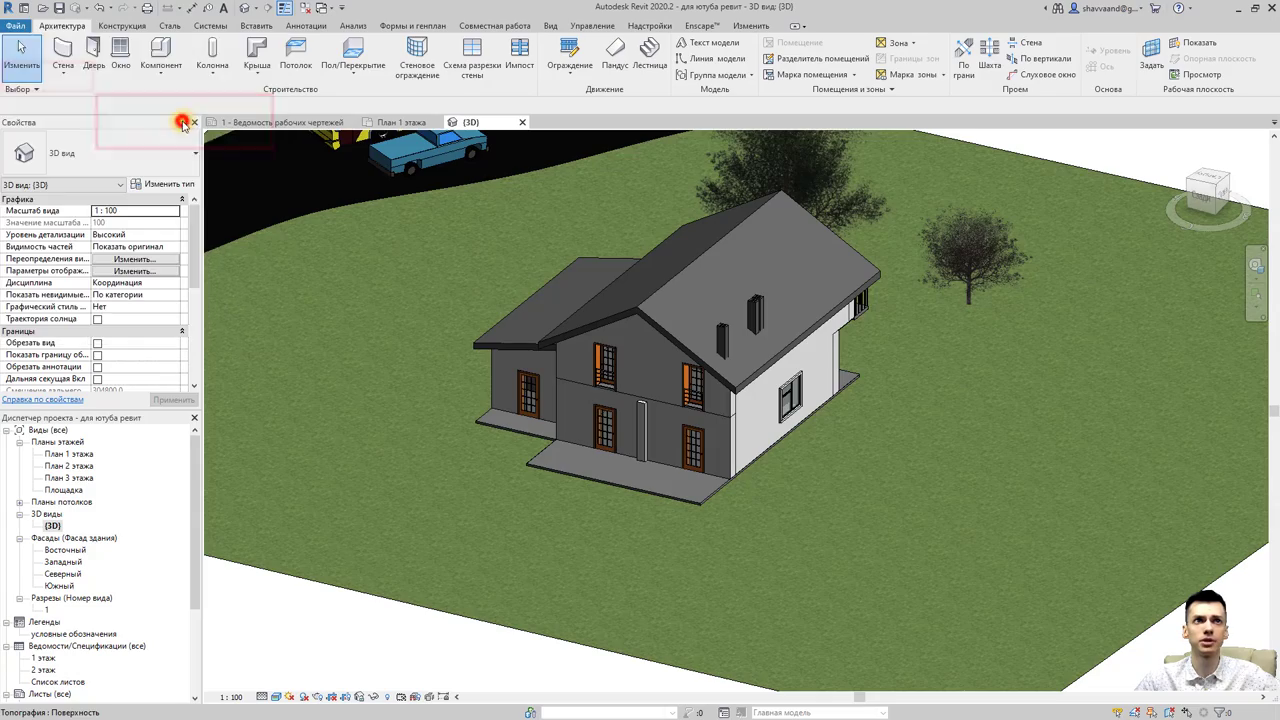
{"action": "scroll", "coordinate": [648, 320], "scroll_direction": "down", "scroll_amount": 3}
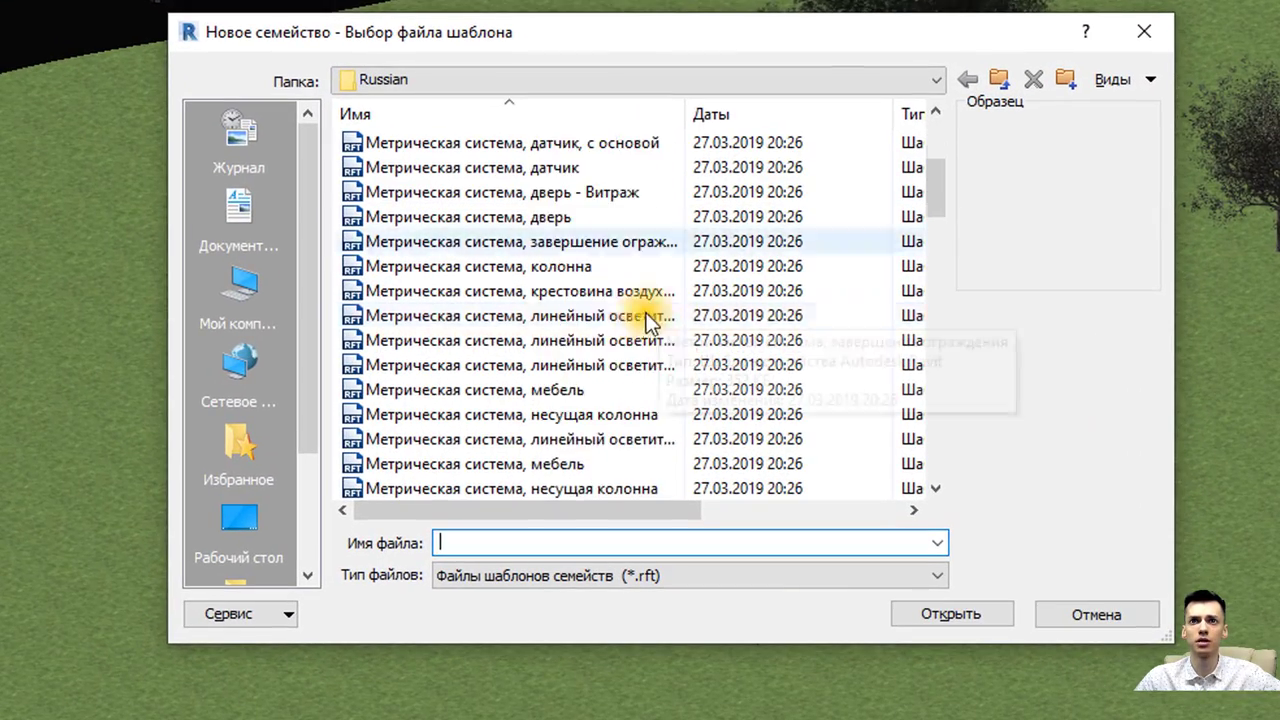
{"action": "scroll", "coordinate": [626, 323], "scroll_direction": "down", "scroll_amount": 1}
{"action": "scroll", "coordinate": [620, 340], "scroll_direction": "down", "scroll_amount": 2}
{"action": "scroll", "coordinate": [621, 350], "scroll_direction": "down", "scroll_amount": 2}
{"action": "scroll", "coordinate": [628, 378], "scroll_direction": "down", "scroll_amount": 2}
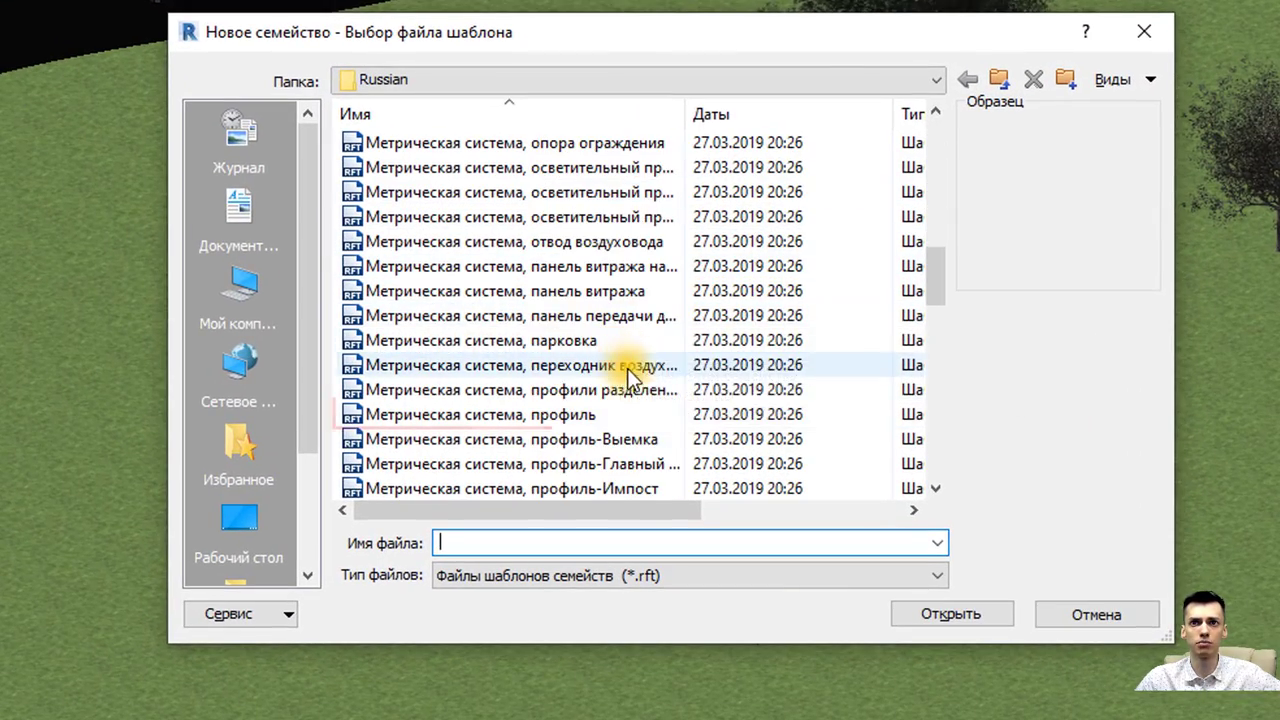
{"action": "left_click", "coordinate": [621, 412]}
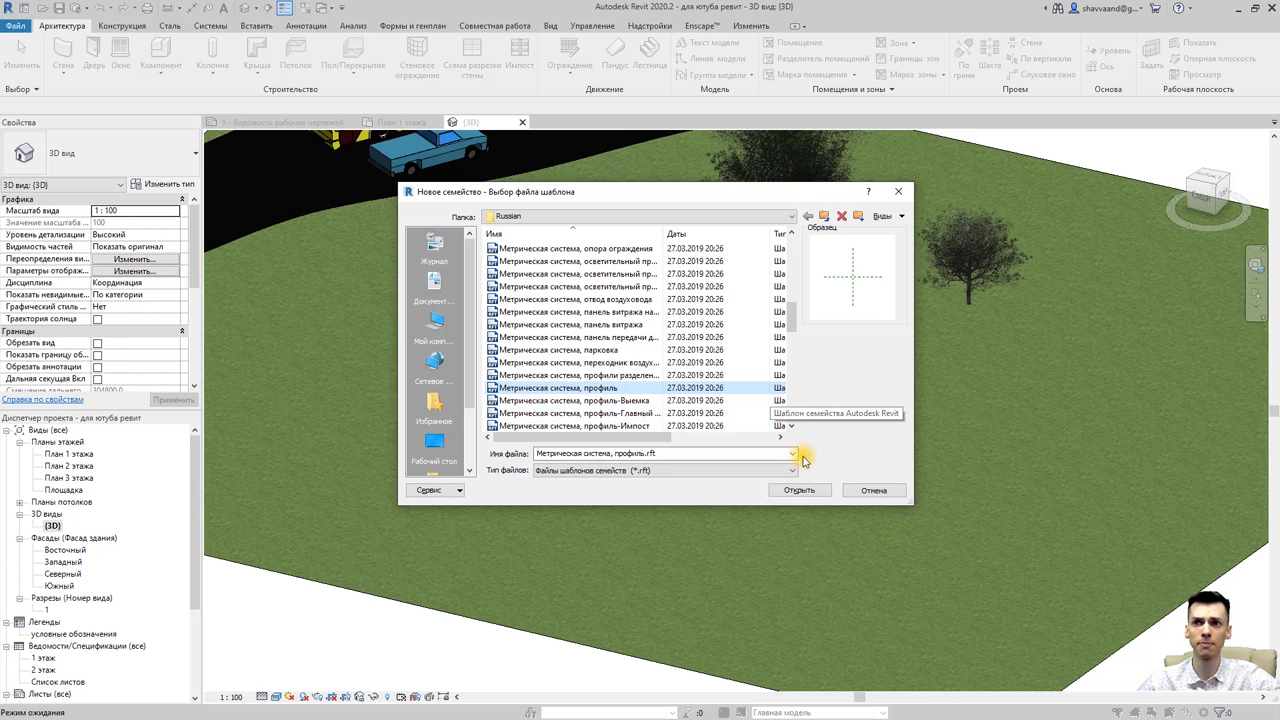
{"action": "left_click", "coordinate": [795, 489]}
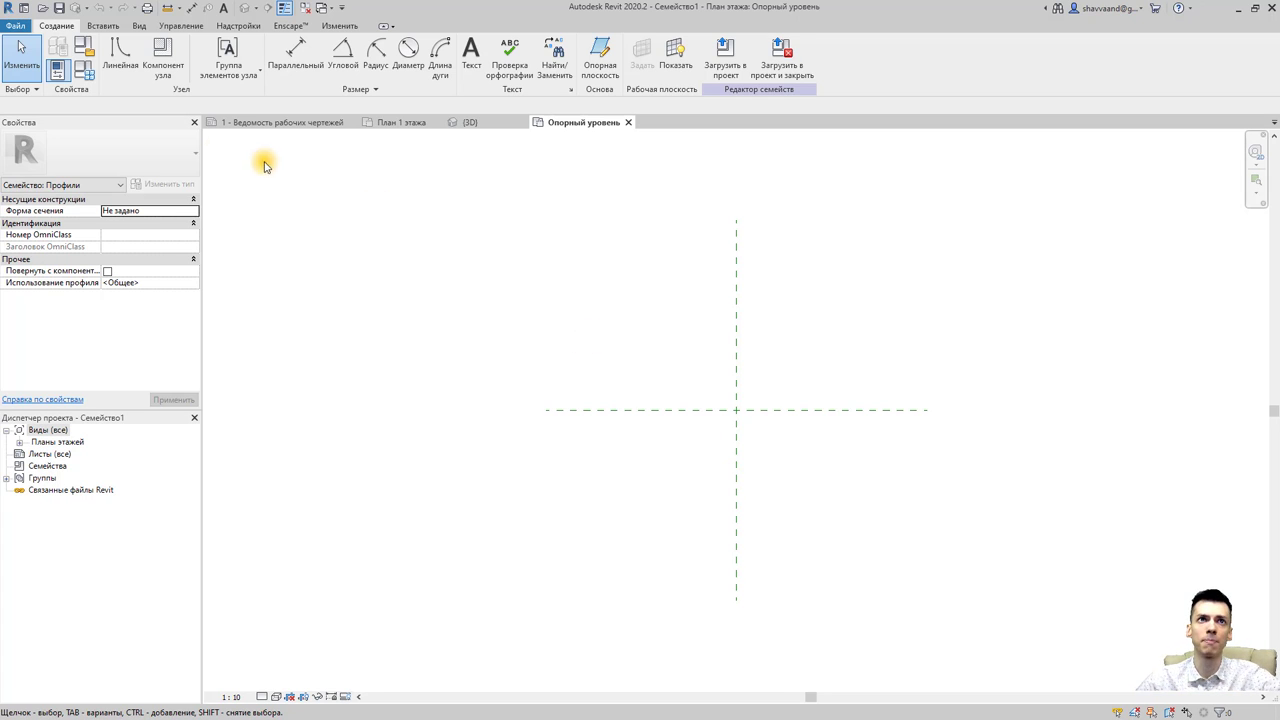
Draw a 190 top line from the plane crossing with a short downward tick at its end.
{"action": "left_click", "coordinate": [120, 57]}
{"action": "scroll", "coordinate": [737, 405], "scroll_direction": "up", "scroll_amount": 3}
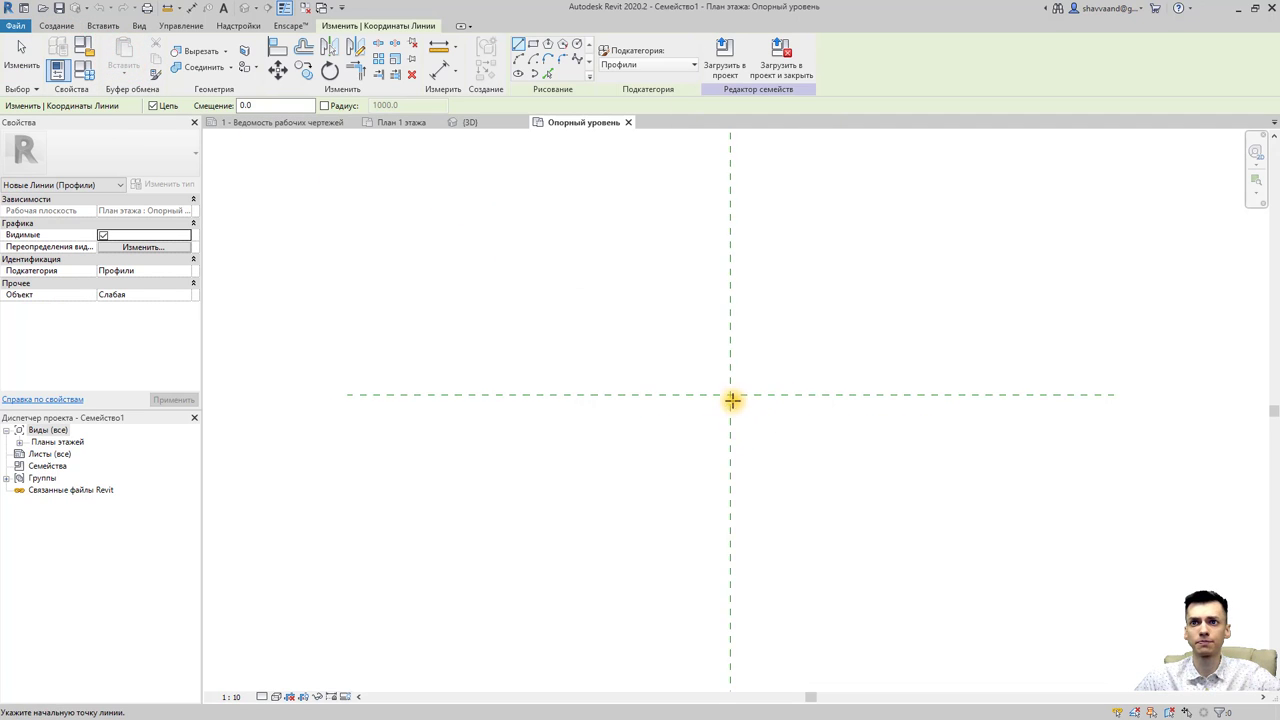
{"action": "left_click", "coordinate": [728, 391]}
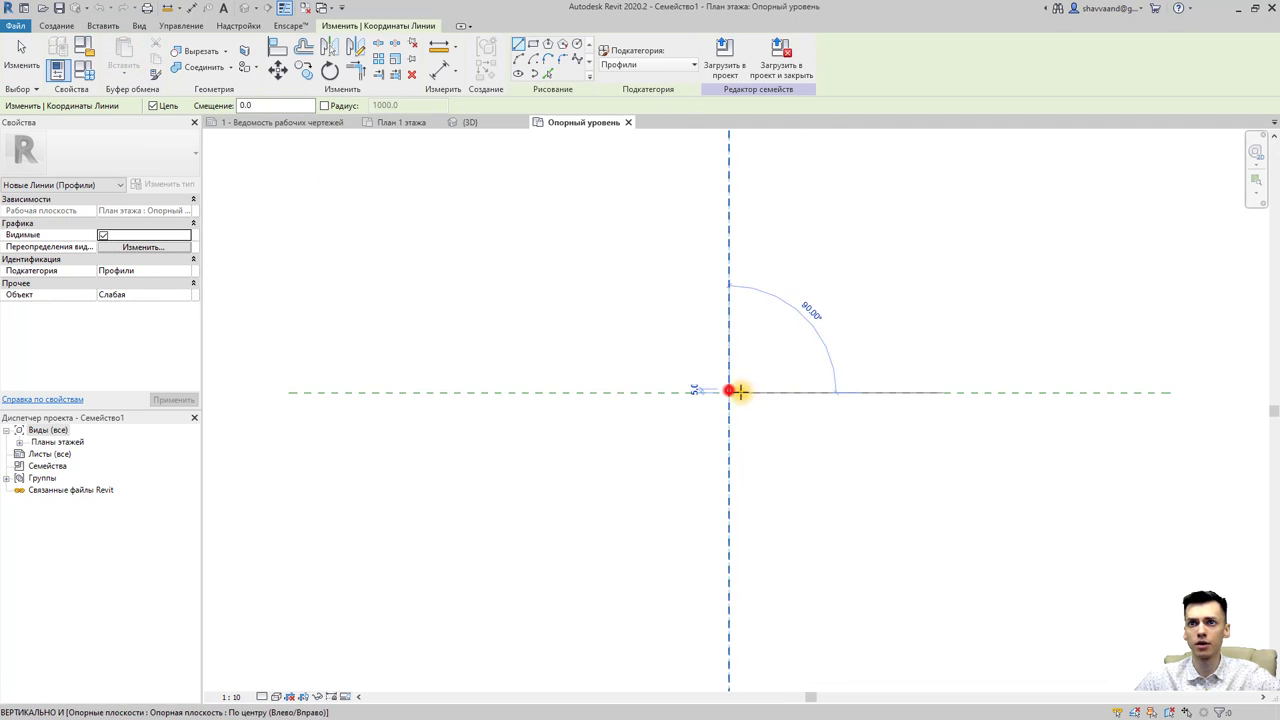
{"action": "left_click", "coordinate": [868, 393]}
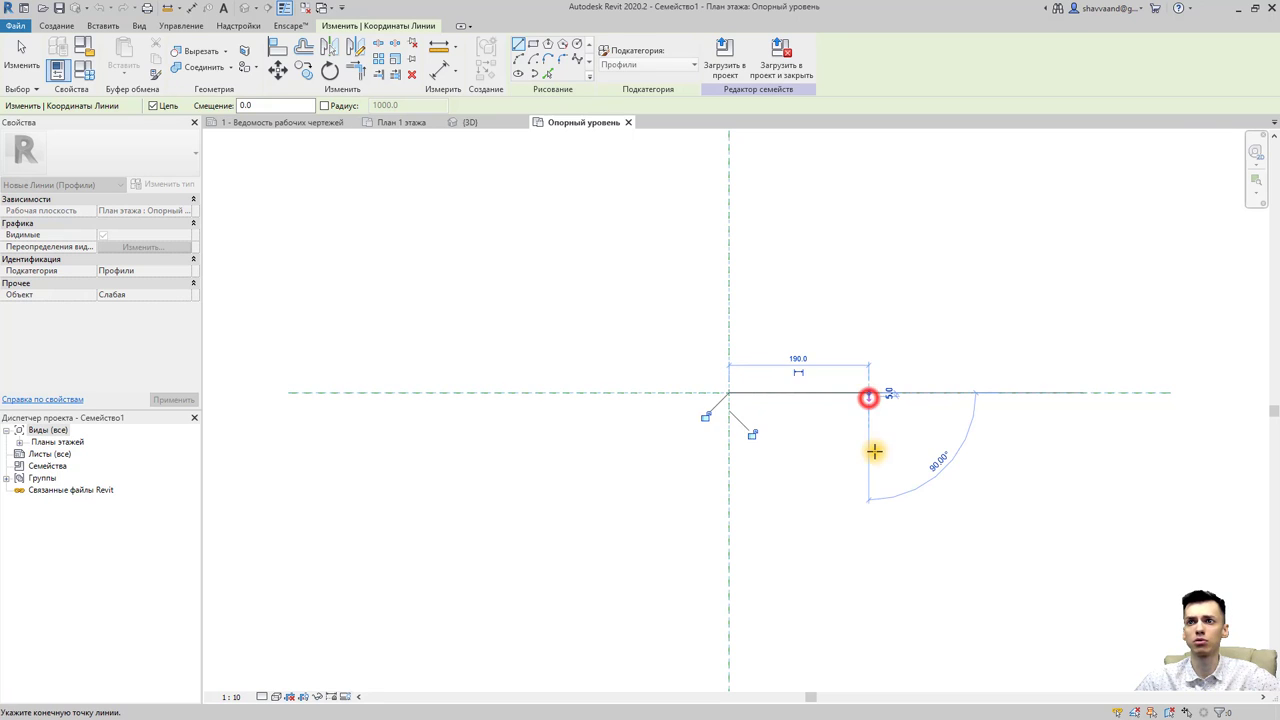
{"action": "scroll", "coordinate": [866, 455], "scroll_direction": "up", "scroll_amount": 1}
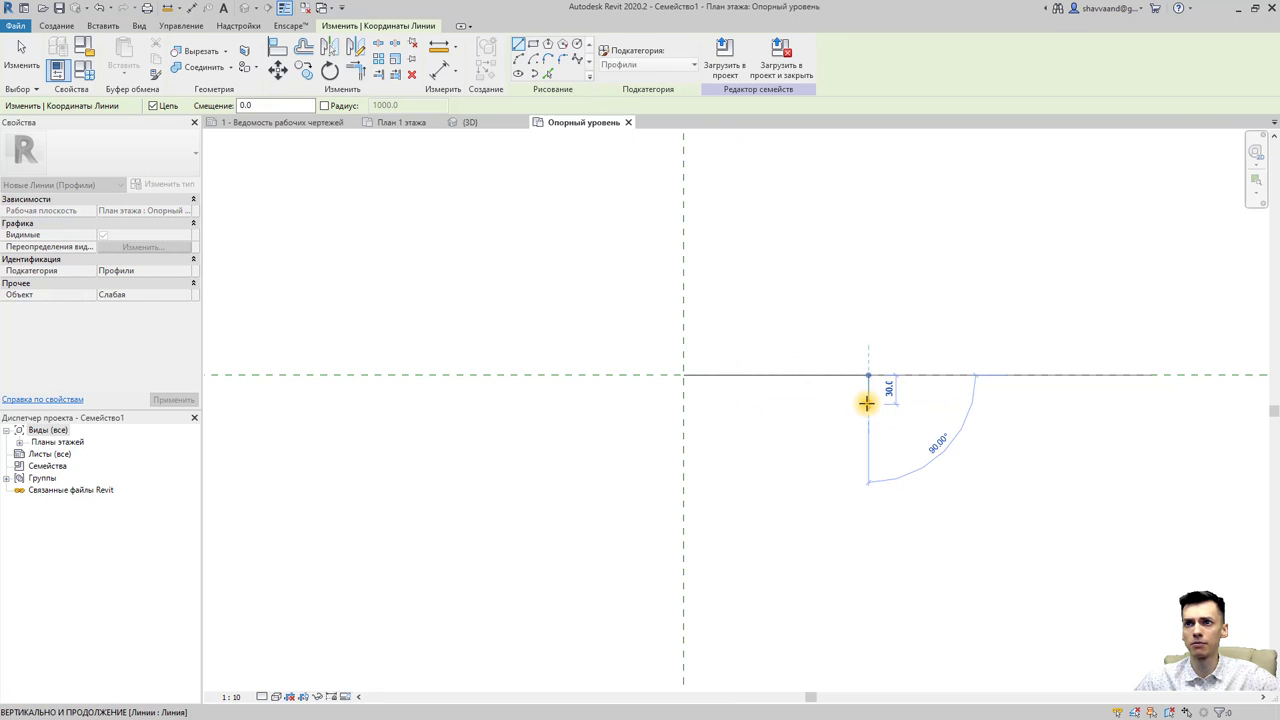
{"action": "left_click", "coordinate": [866, 403]}
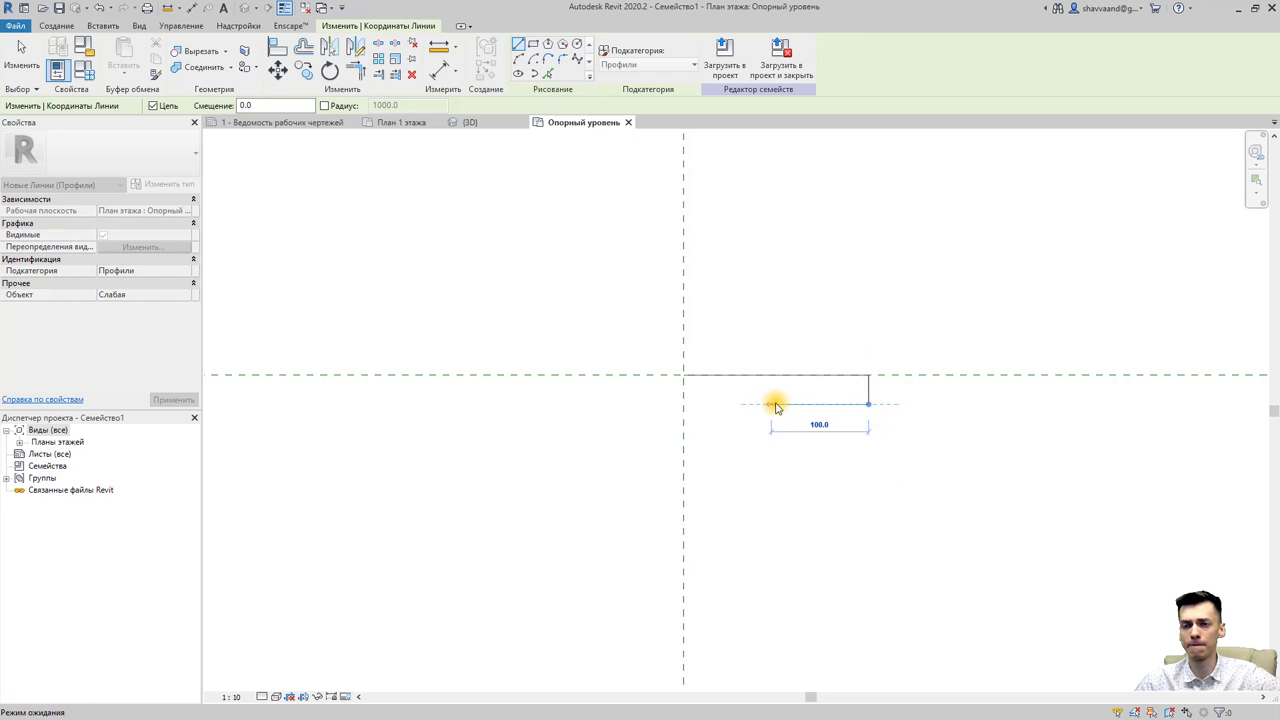
{"action": "key", "text": "Escape"}
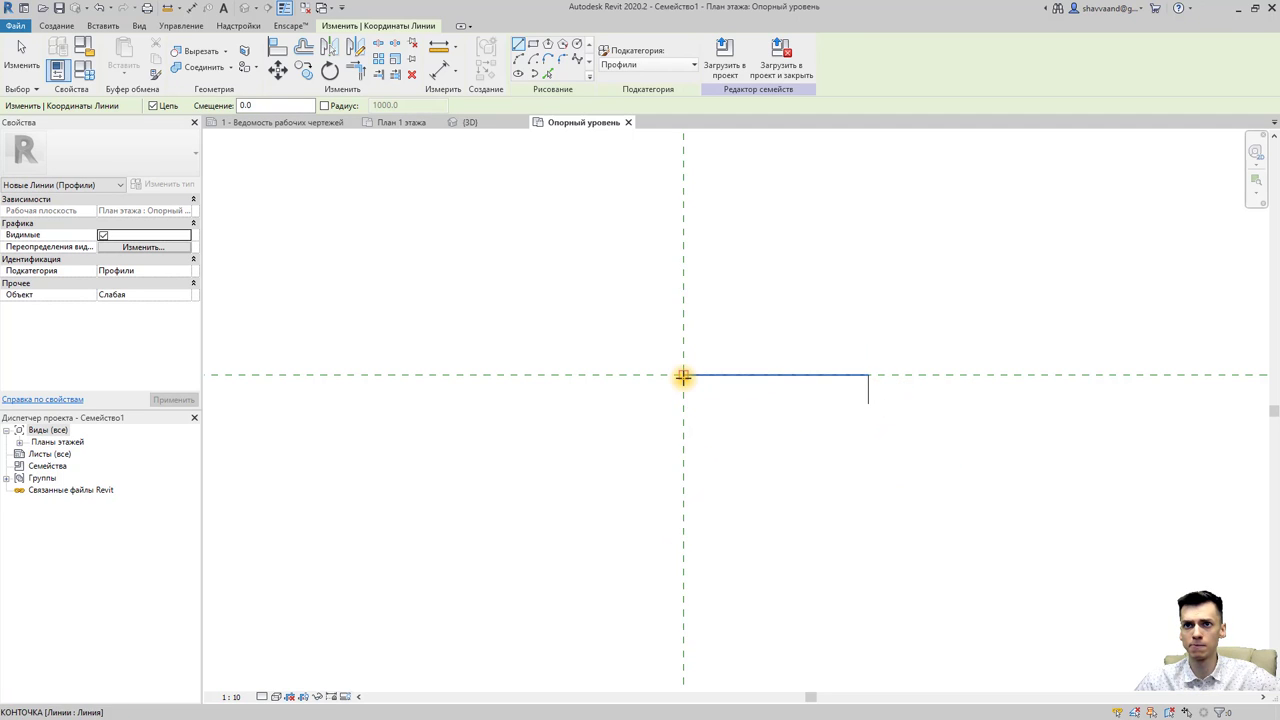
Draw a 100 vertical left edge ending in a short horizontal foot.
{"action": "left_click", "coordinate": [684, 376]}
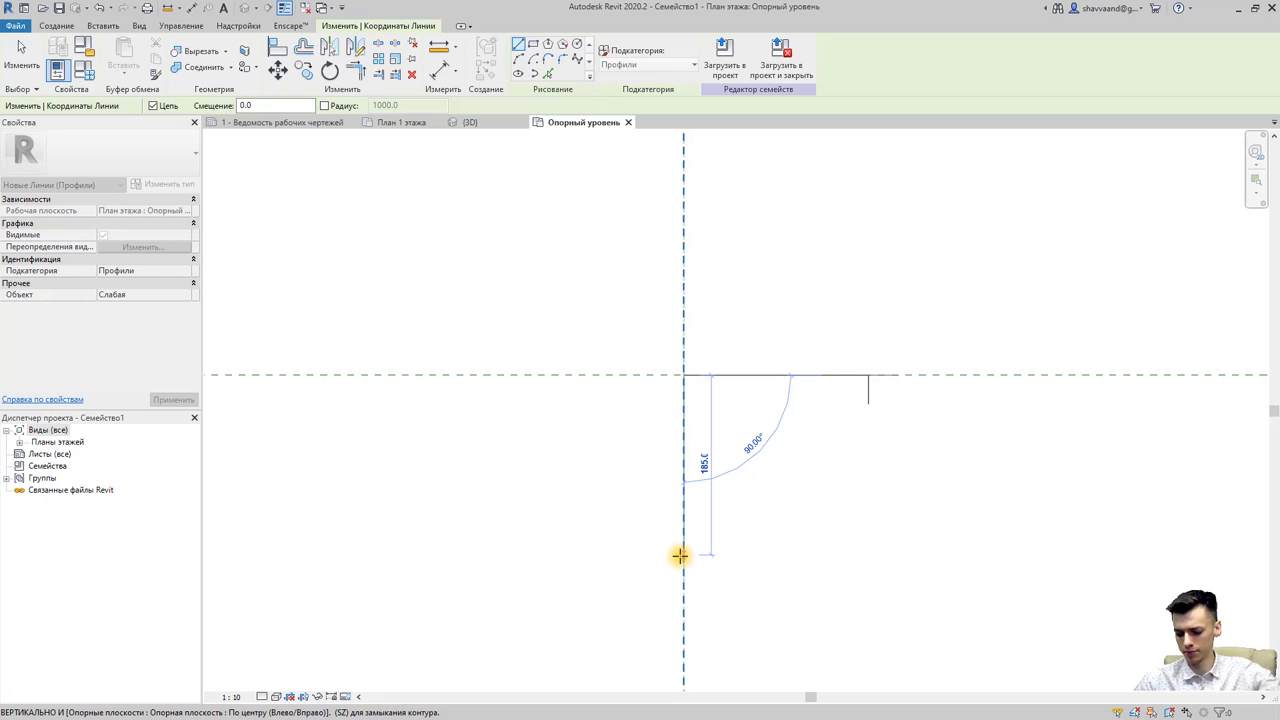
{"action": "type", "text": "100"}
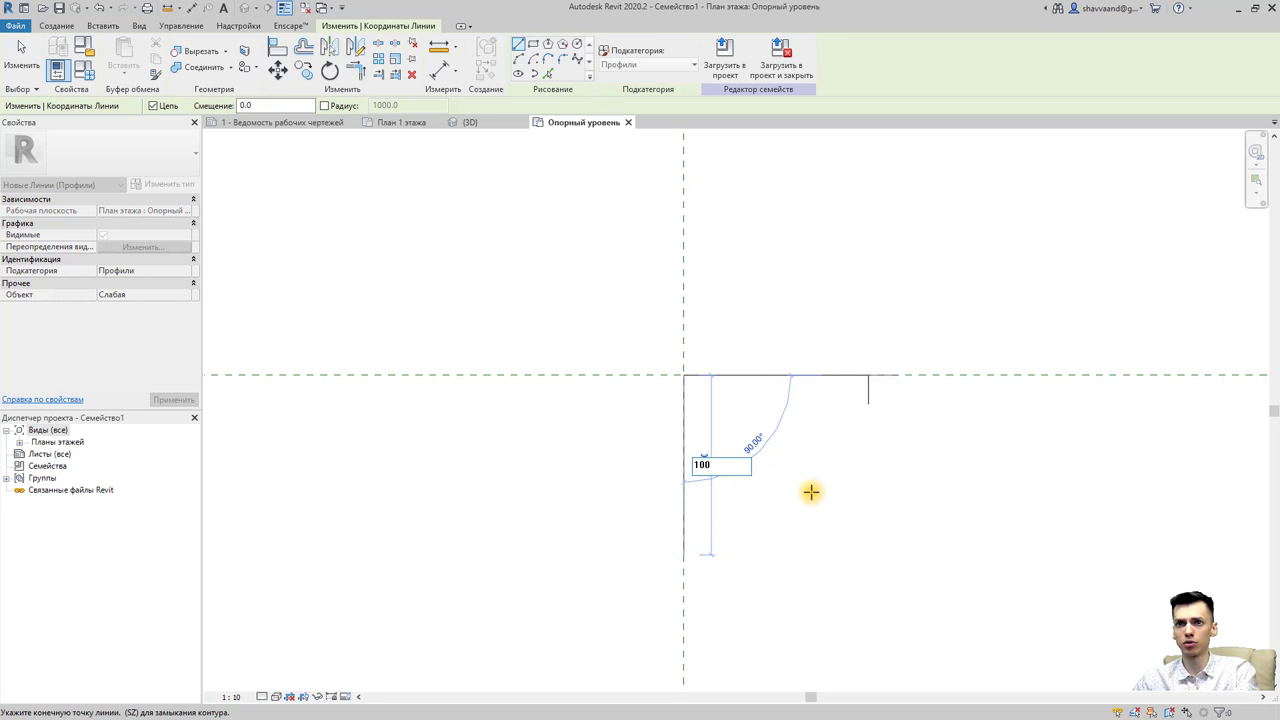
{"action": "key", "text": "Return"}
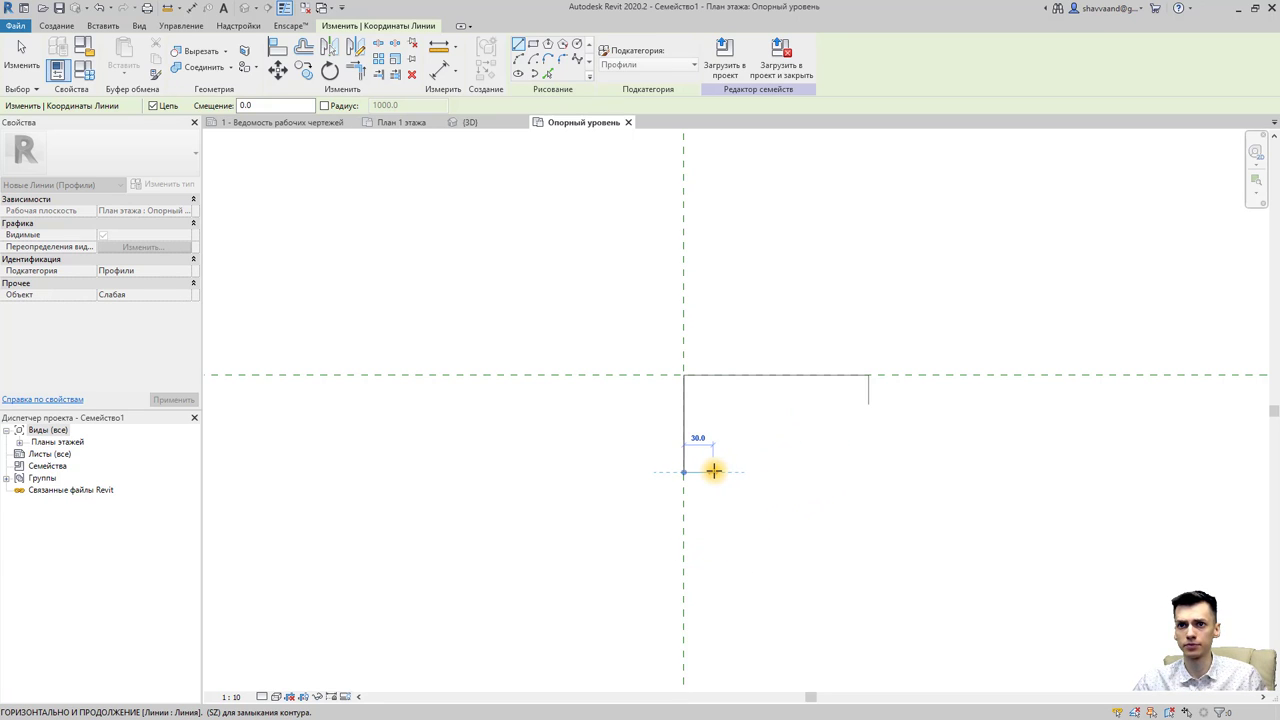
{"action": "type", "text": "100"}
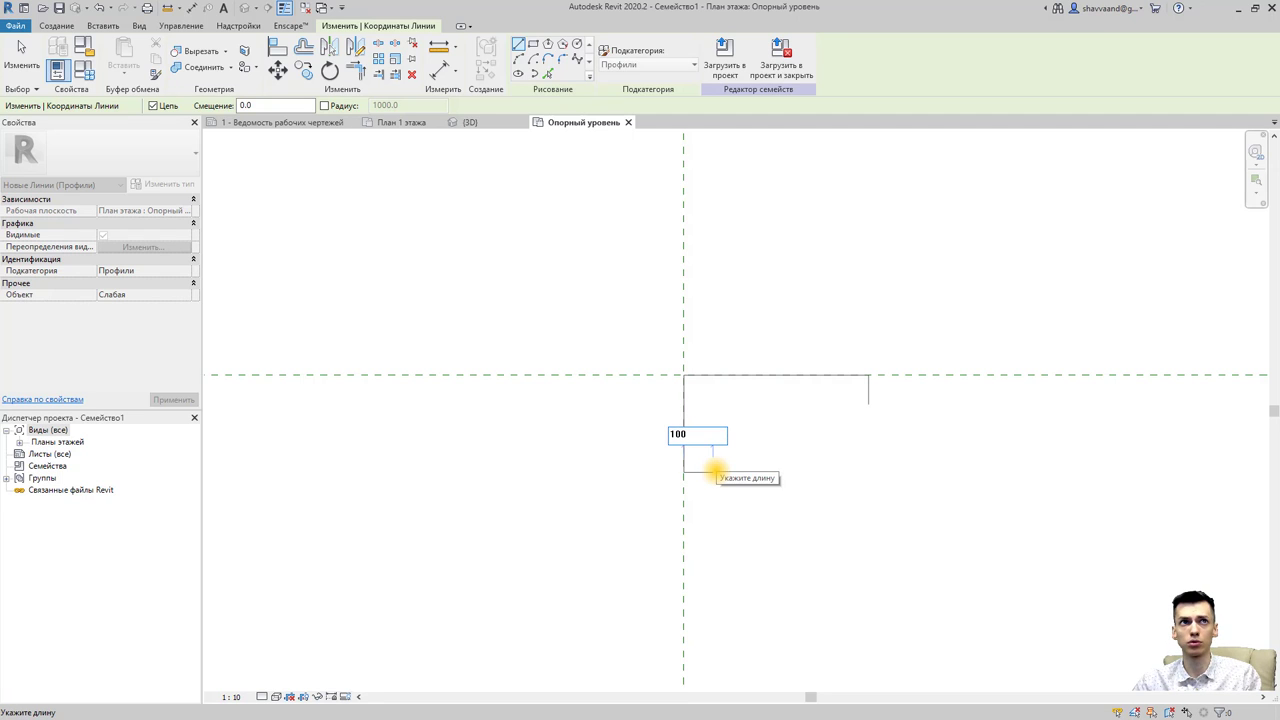
{"action": "key", "text": "Return"}
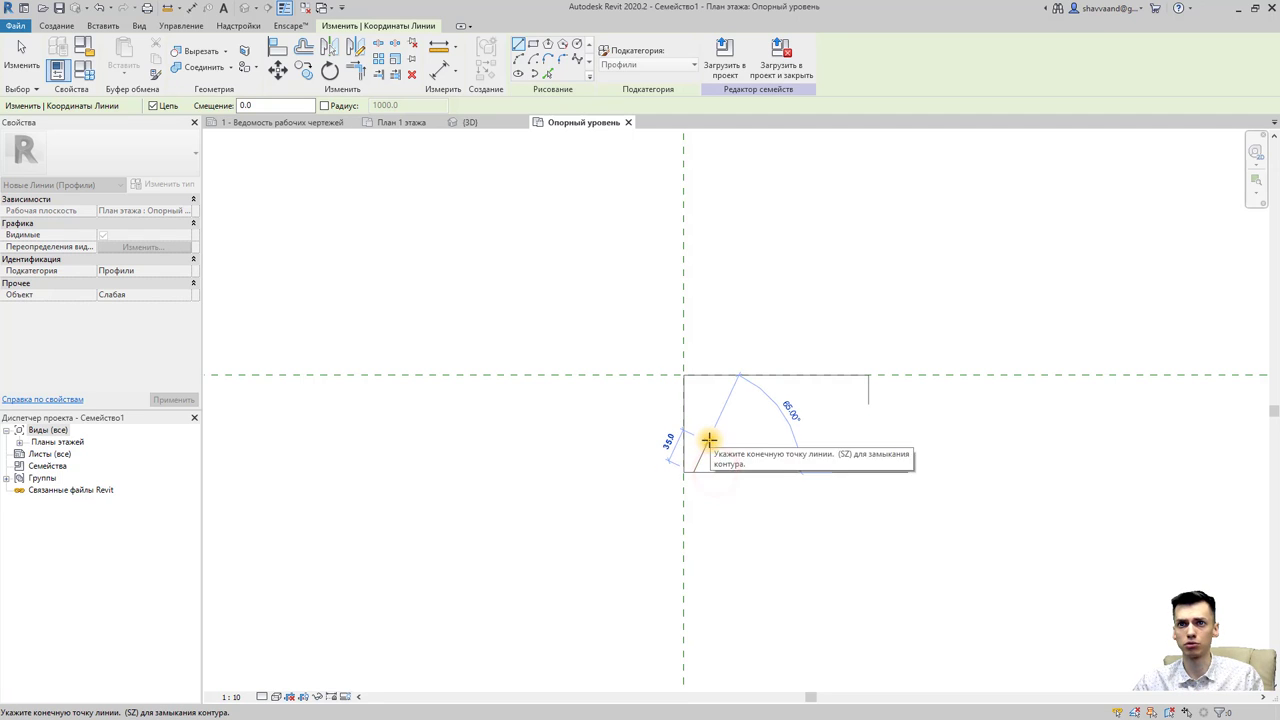
{"action": "scroll", "coordinate": [704, 438], "scroll_direction": "up", "scroll_amount": 1}
{"action": "key", "text": "Escape"}
{"action": "key", "text": "Escape"}
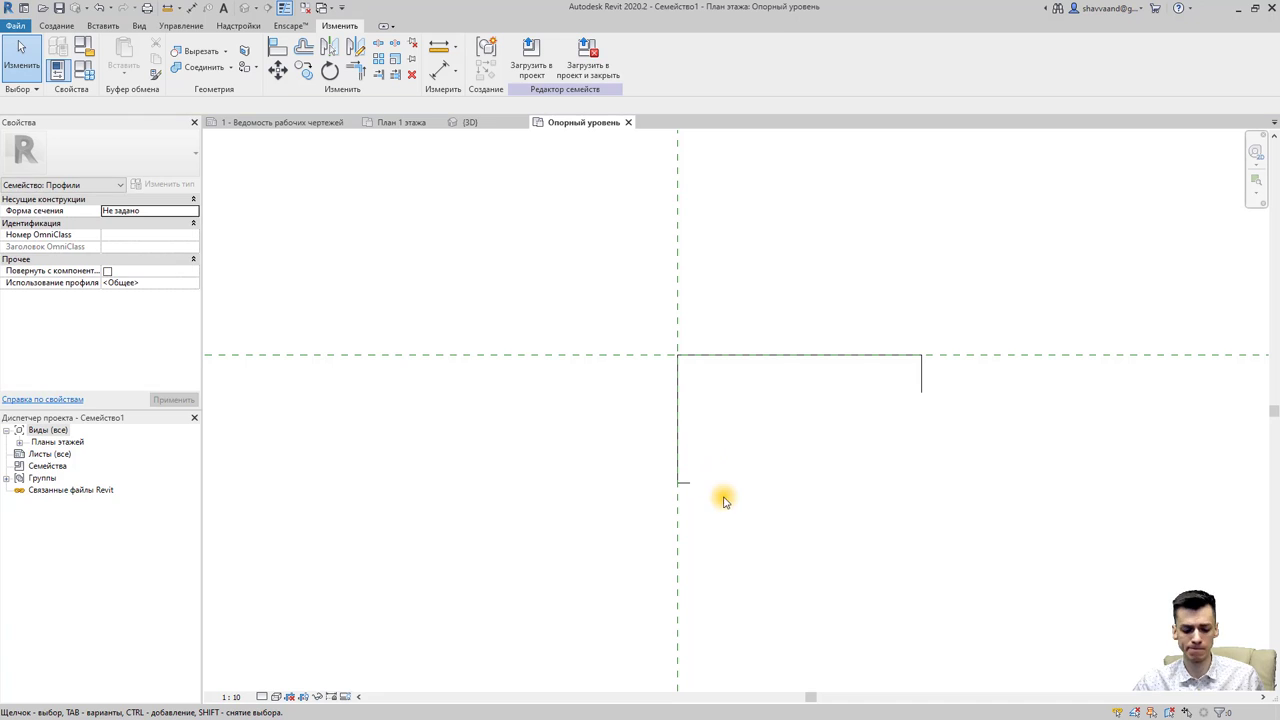
Turn off Thin Lines and draw a short angled line up-right from the foot's end.
{"action": "left_click", "coordinate": [285, 8]}
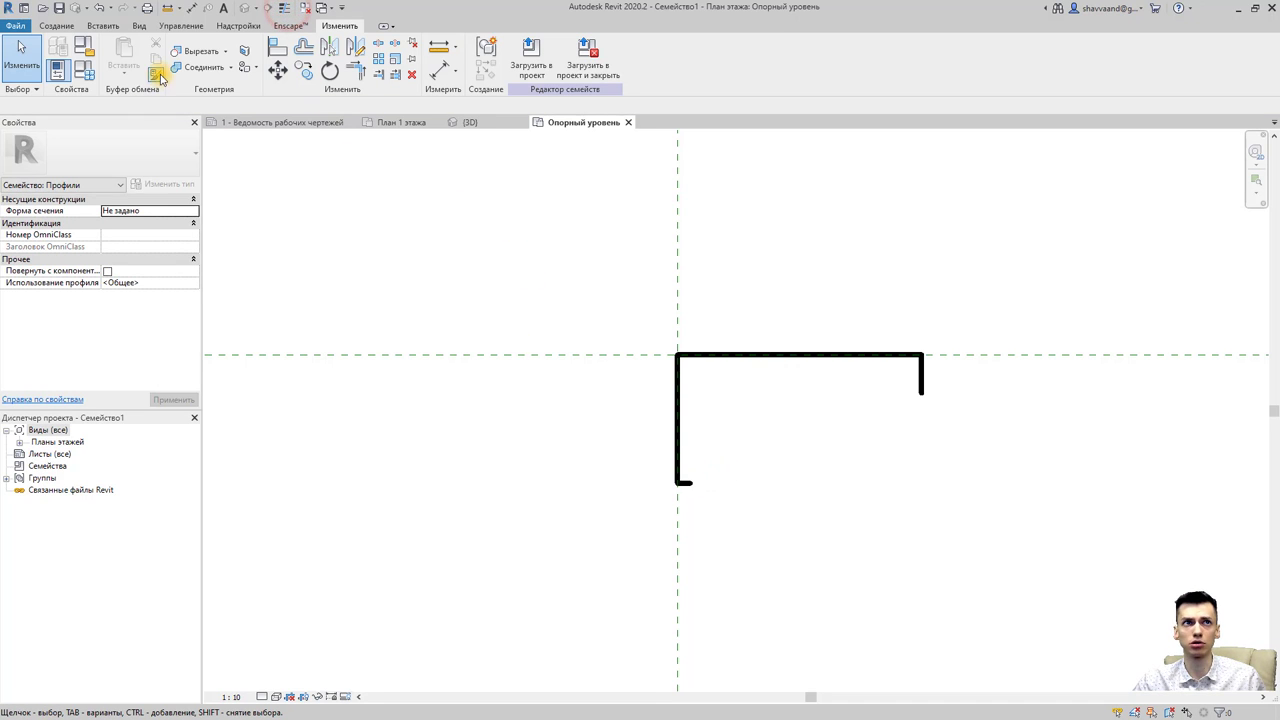
{"action": "left_click", "coordinate": [61, 30]}
{"action": "left_click", "coordinate": [114, 52]}
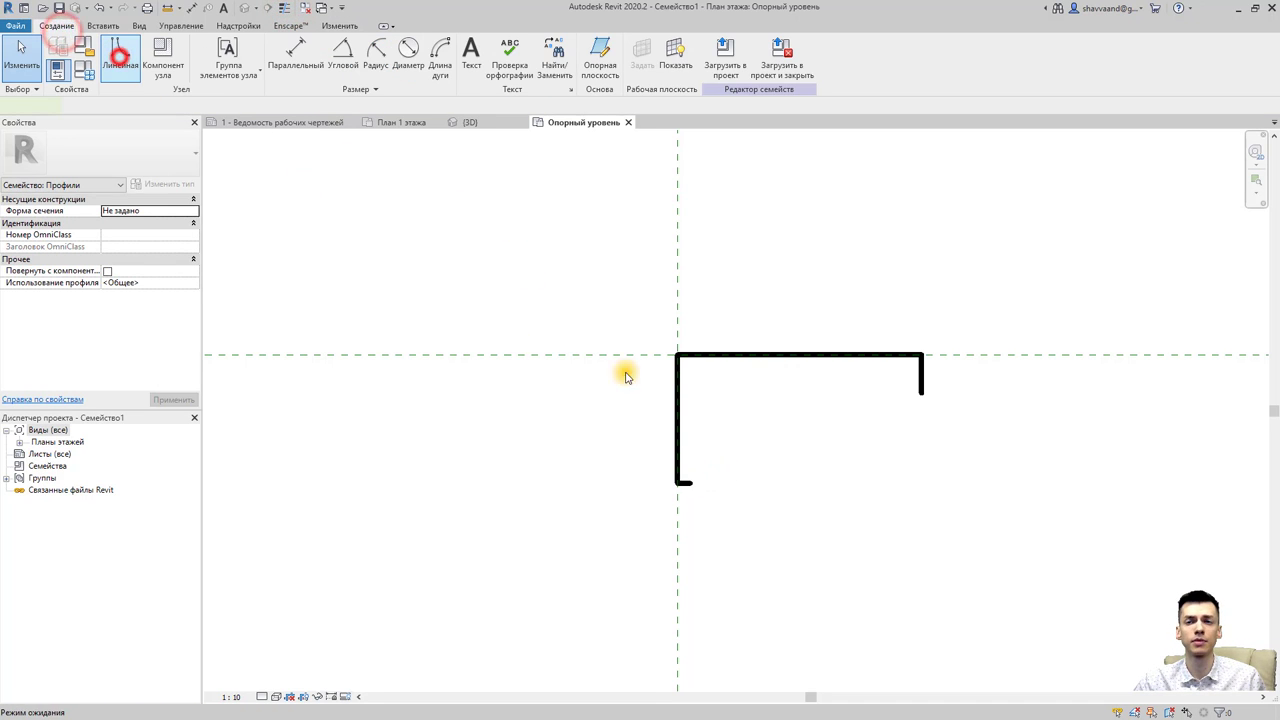
{"action": "left_click", "coordinate": [692, 482]}
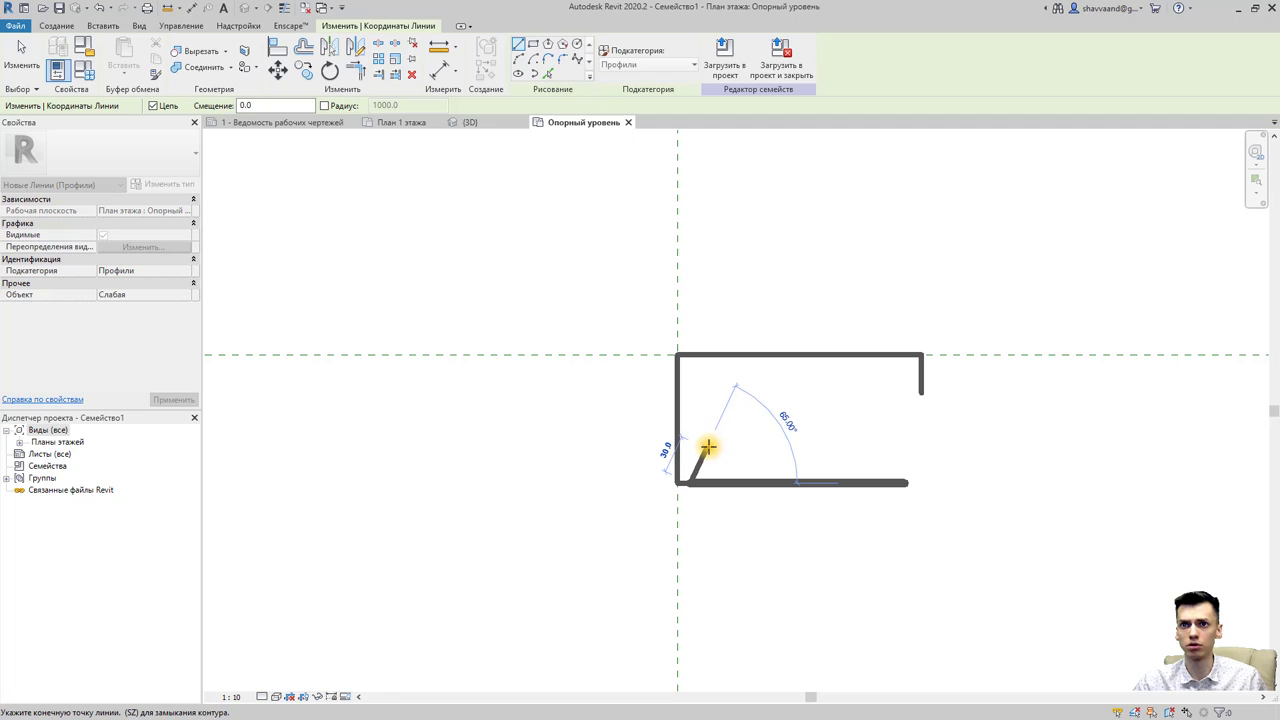
{"action": "left_click", "coordinate": [708, 447]}
{"action": "key", "text": "Escape"}
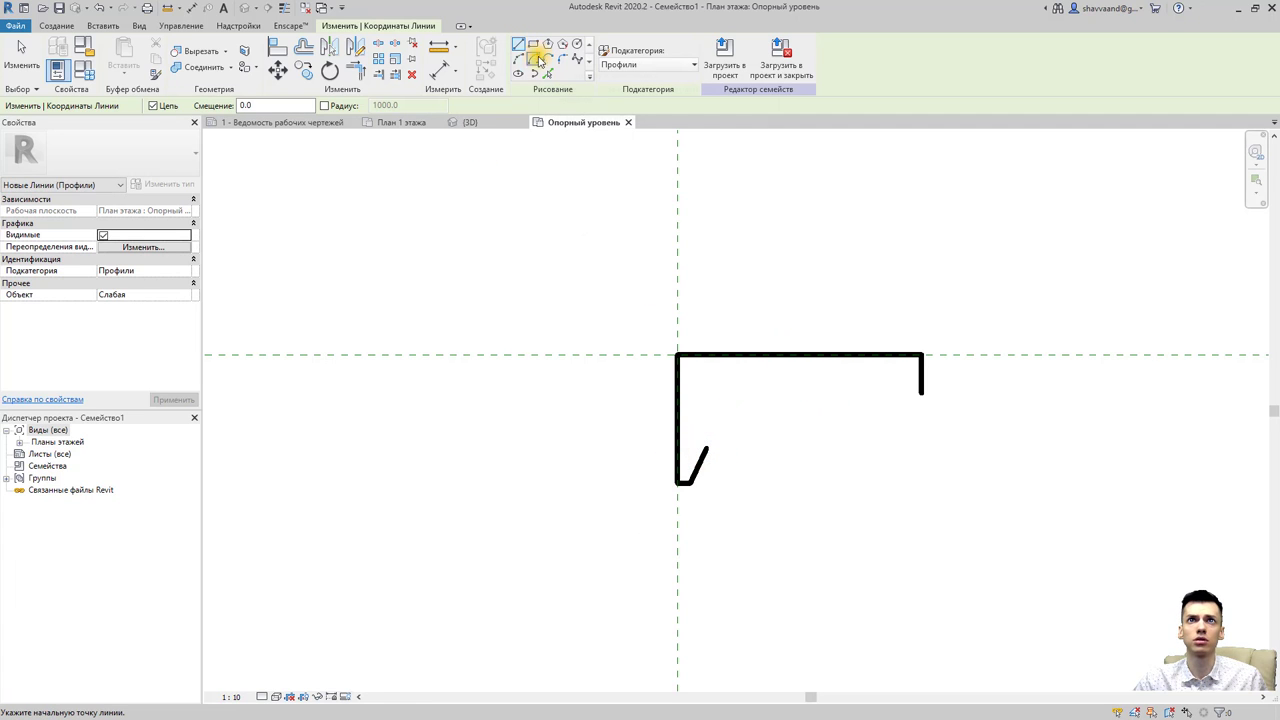
Draw a wavy spline from the angled line's top to the top line's right end.
{"action": "left_click", "coordinate": [583, 63]}
{"action": "left_click", "coordinate": [708, 447]}
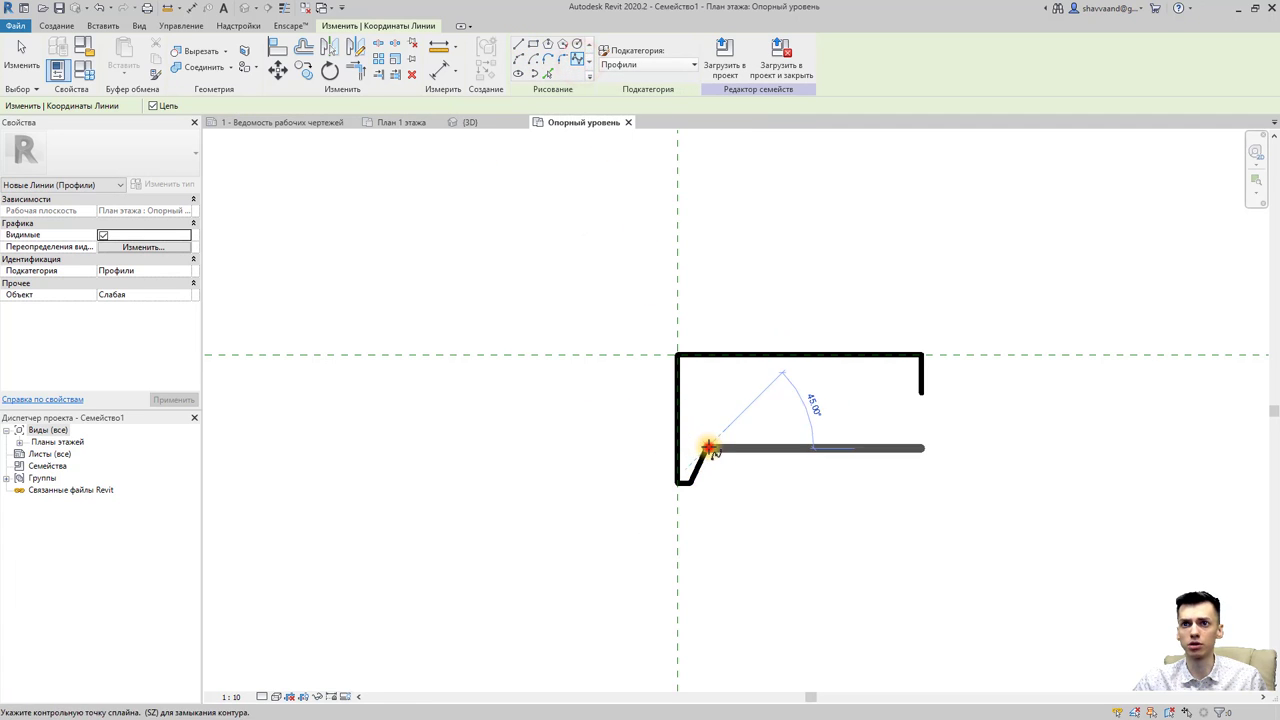
{"action": "left_click", "coordinate": [716, 420]}
{"action": "left_click", "coordinate": [771, 414]}
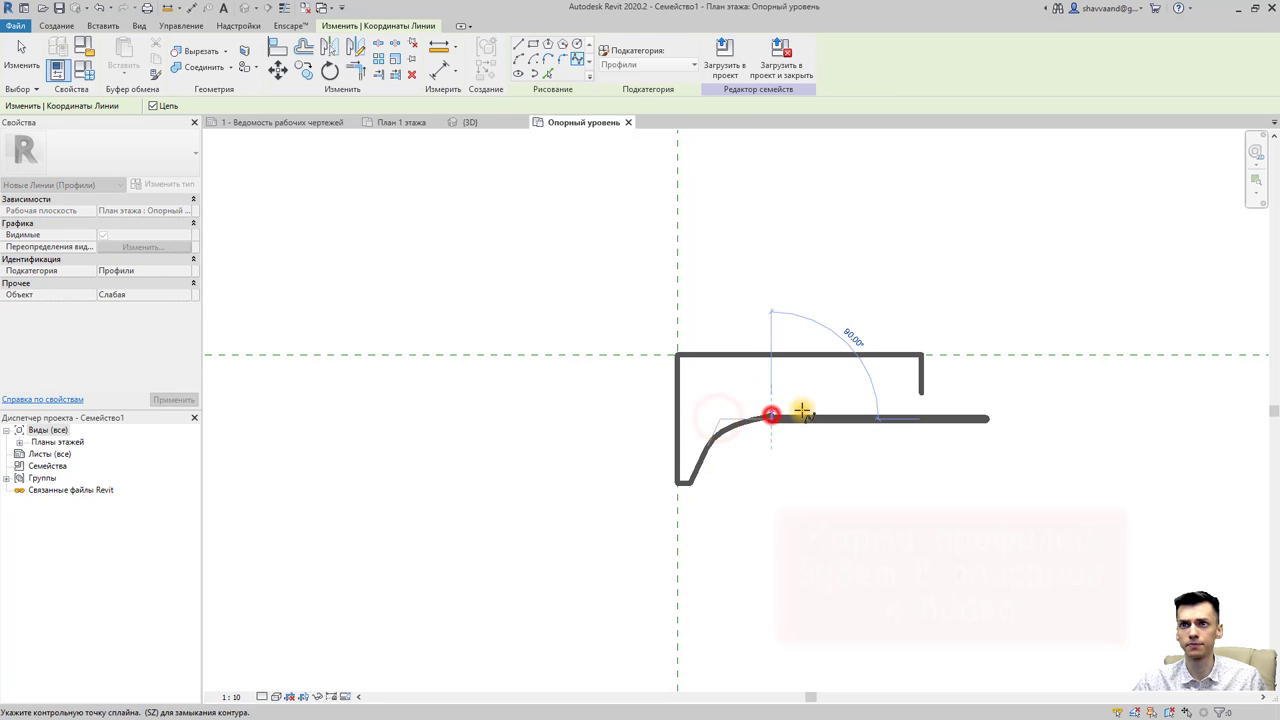
{"action": "left_click", "coordinate": [815, 401]}
{"action": "left_click", "coordinate": [862, 400]}
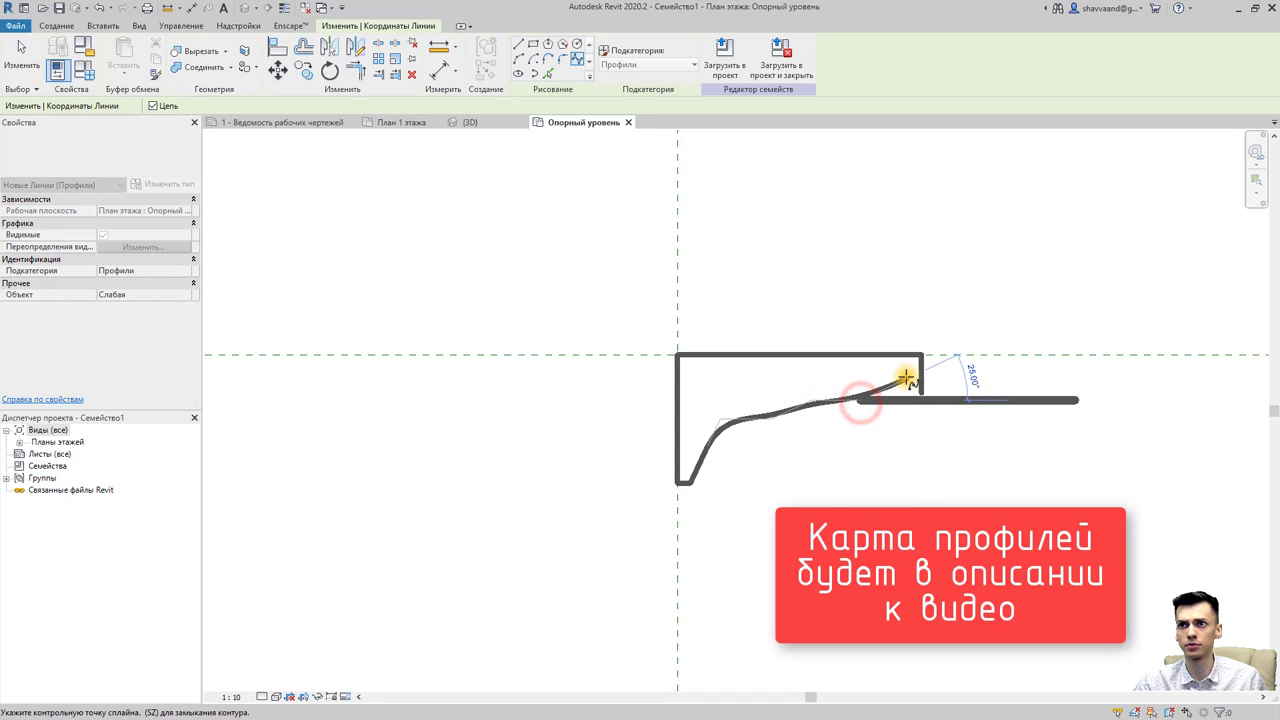
{"action": "left_click", "coordinate": [908, 355]}
{"action": "key", "text": "Escape"}
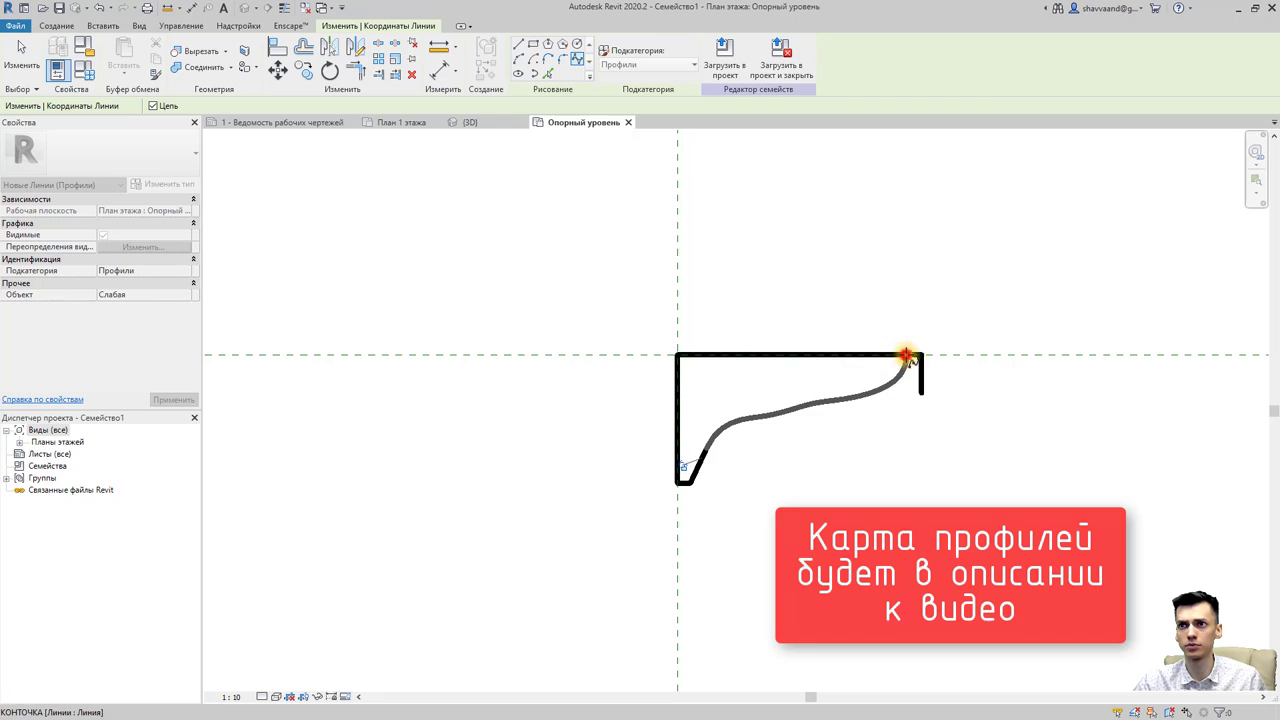
Delete the short tick at the top-right corner of the profile.
{"action": "left_click", "coordinate": [921, 375]}
{"action": "key", "text": "Delete"}
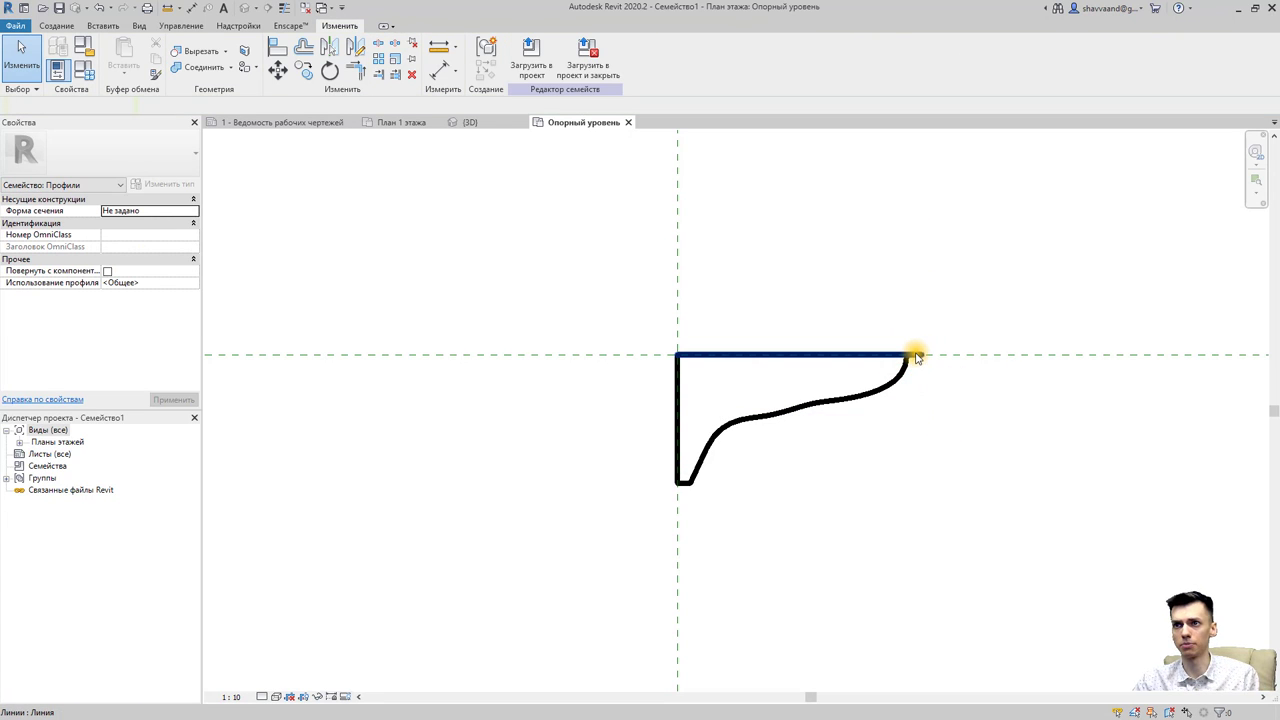
{"action": "left_click", "coordinate": [915, 355]}
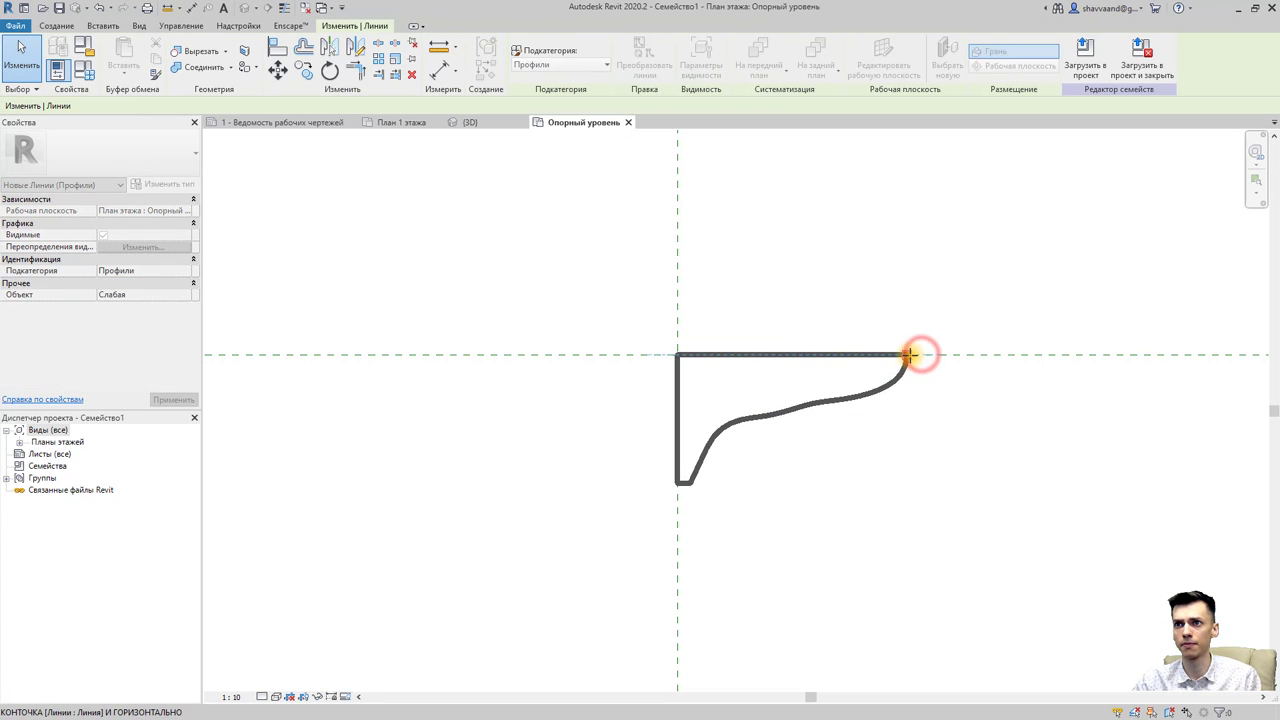
{"action": "key", "text": "Escape"}
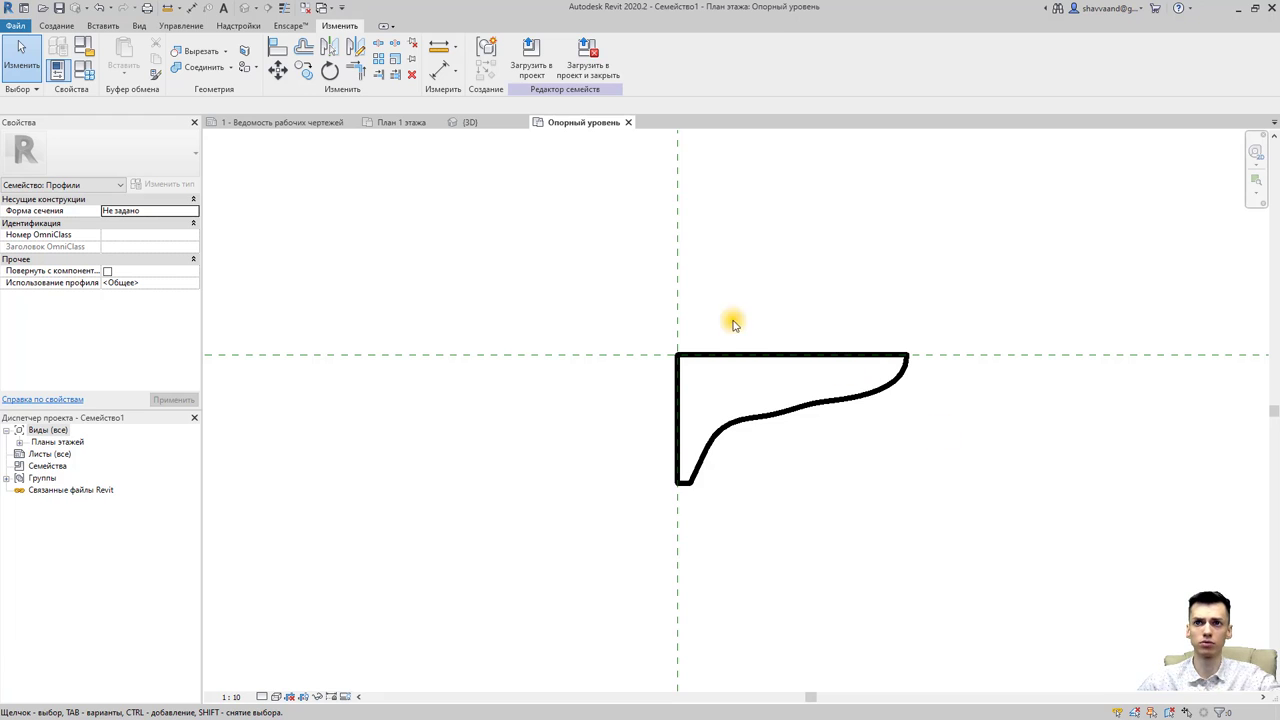
Save the profile as a family file named 'карниз для канала'.
{"action": "left_click", "coordinate": [700, 356]}
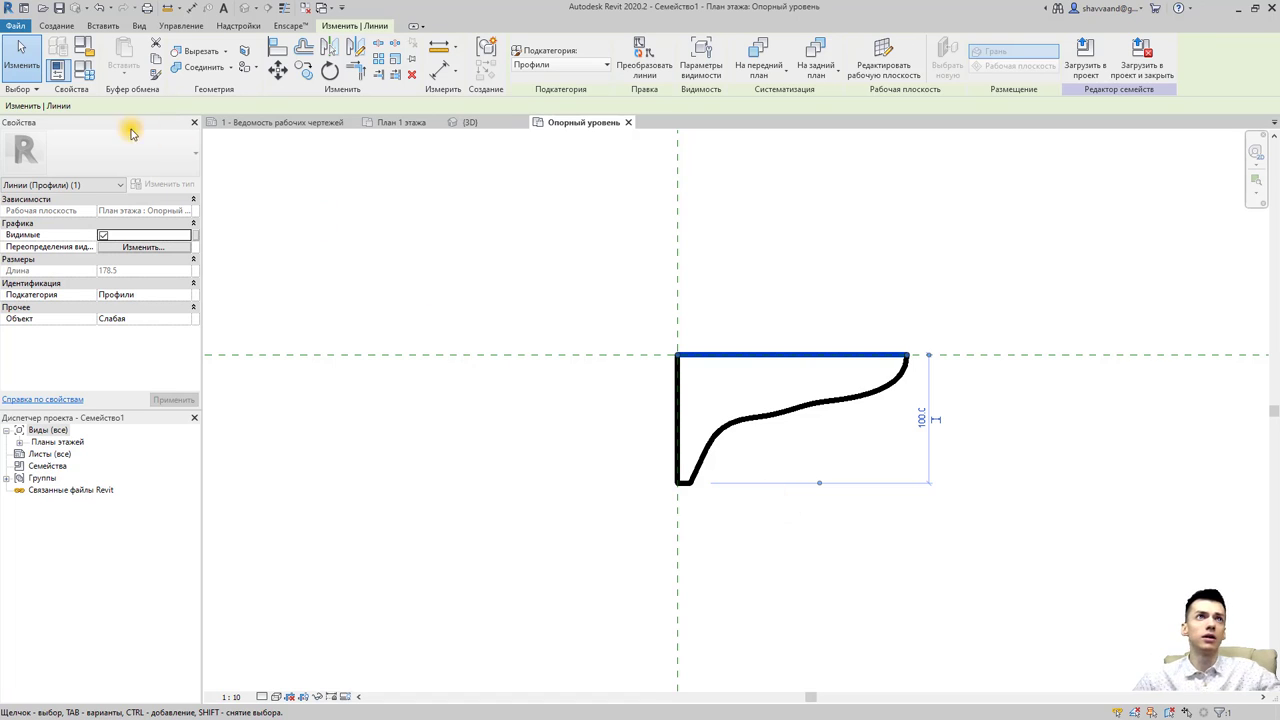
{"action": "left_click", "coordinate": [12, 25]}
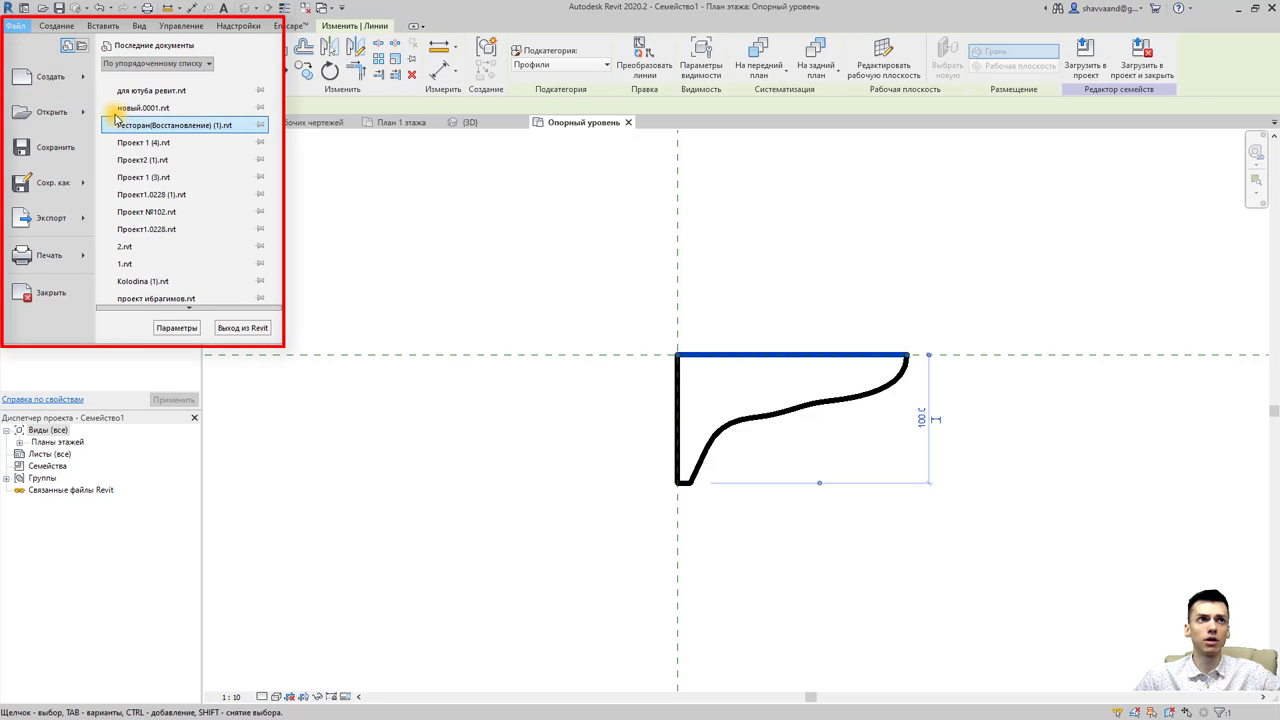
{"action": "left_click", "coordinate": [86, 180]}
{"action": "left_click", "coordinate": [140, 183]}
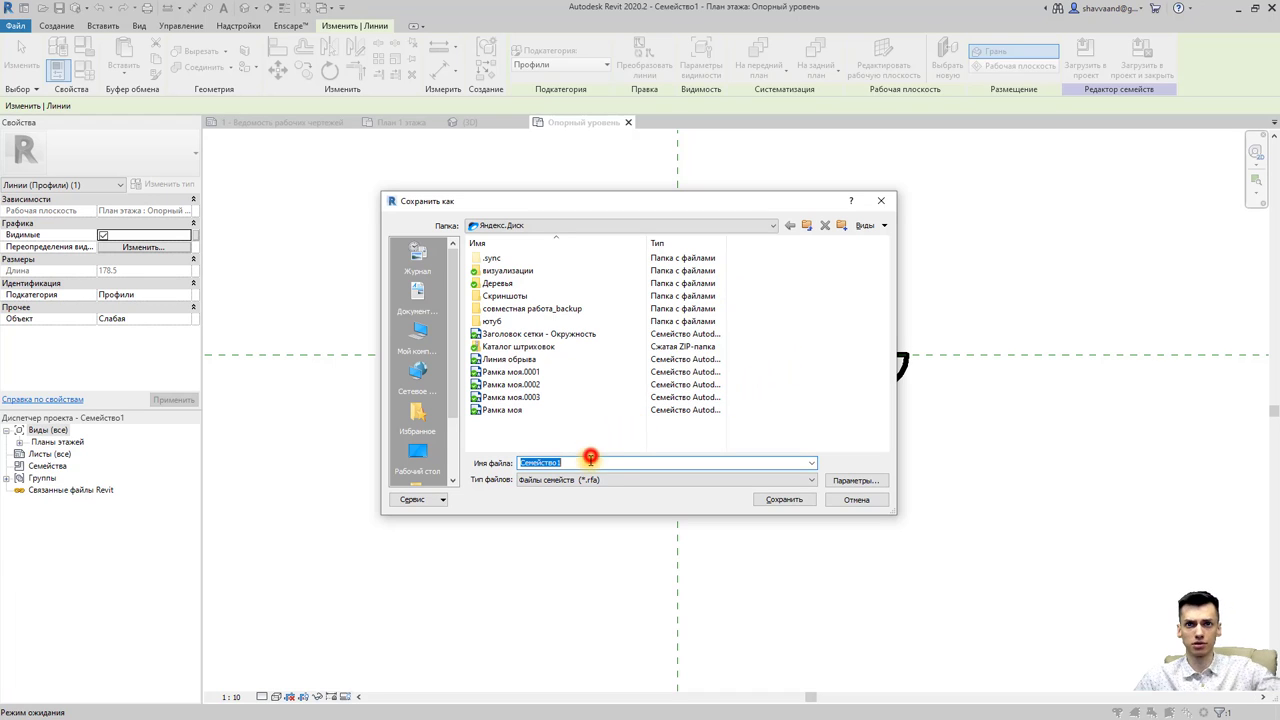
{"action": "type", "text": "карниз для канала"}
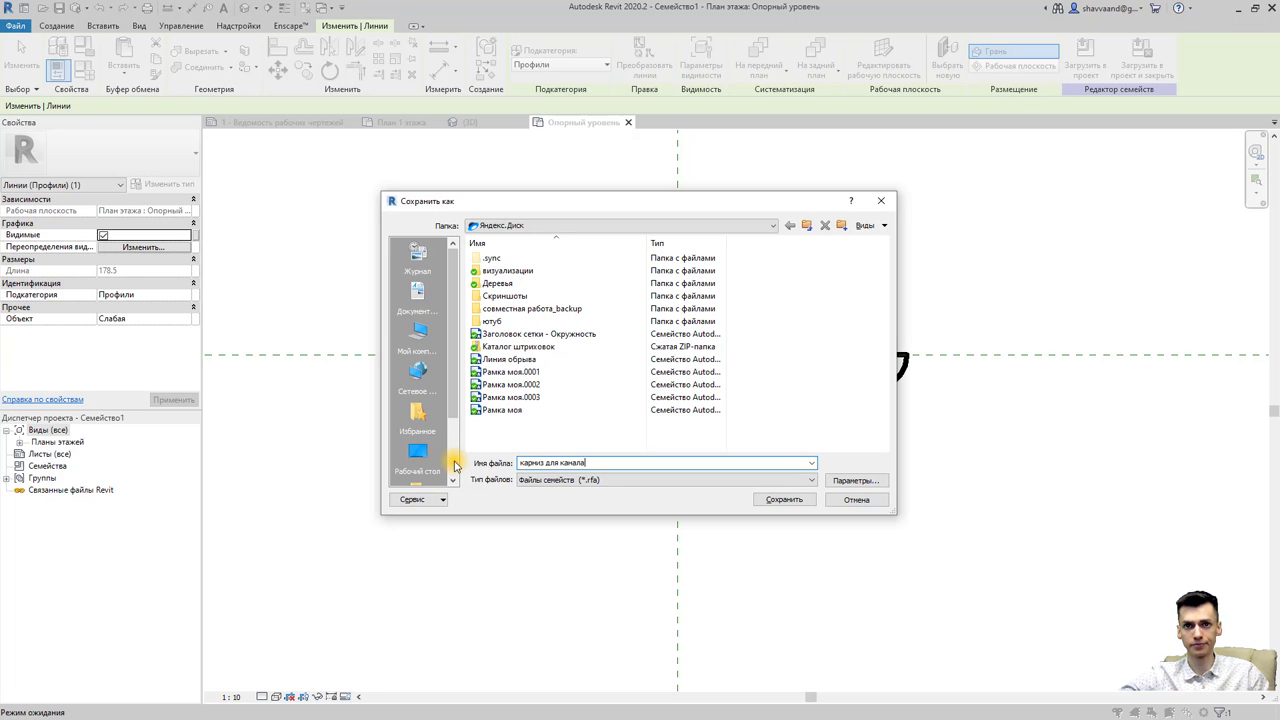
{"action": "key", "text": "Return"}
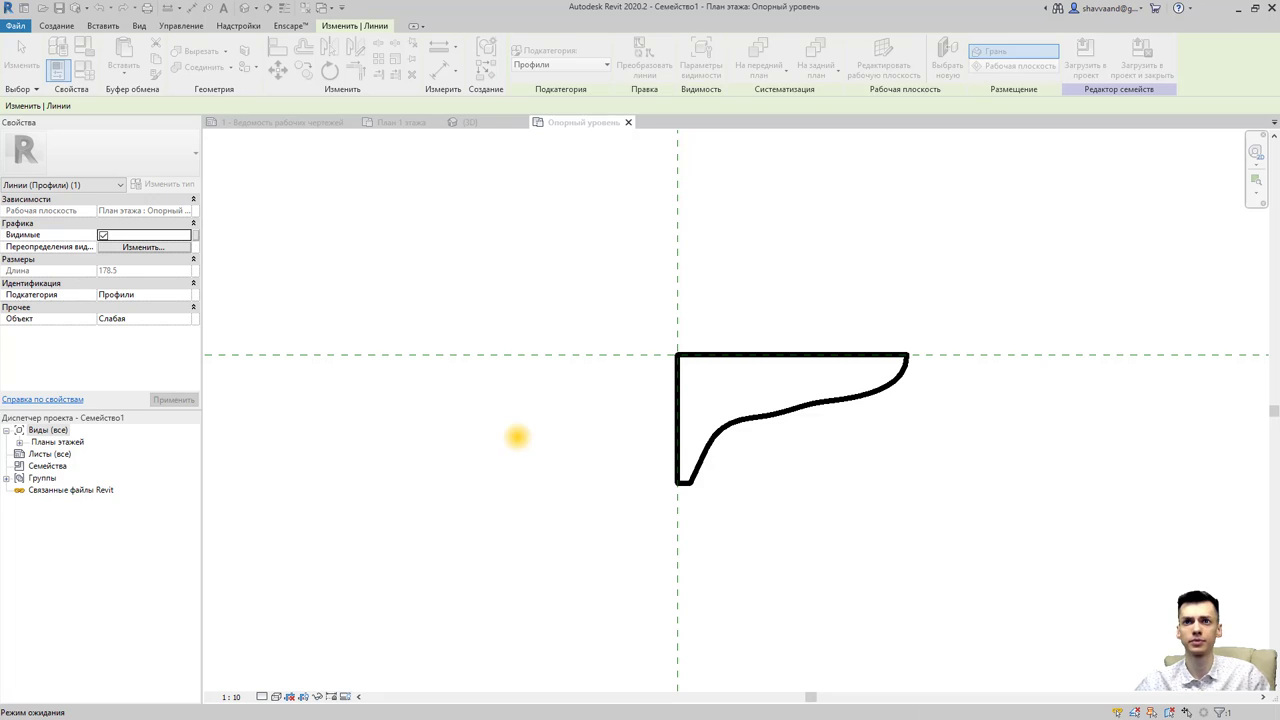
Load the profile into the house project, closing it, and zoom into the house's 3D view.
{"action": "left_click", "coordinate": [551, 431]}
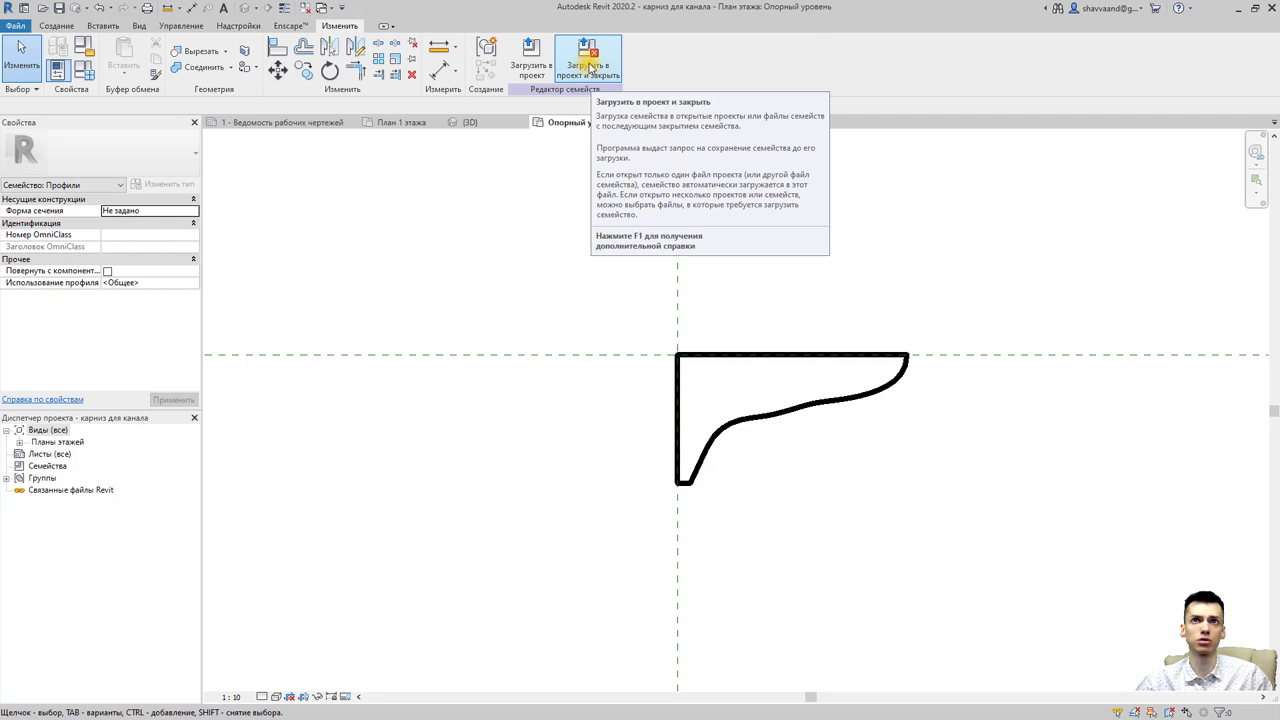
{"action": "left_click", "coordinate": [588, 68]}
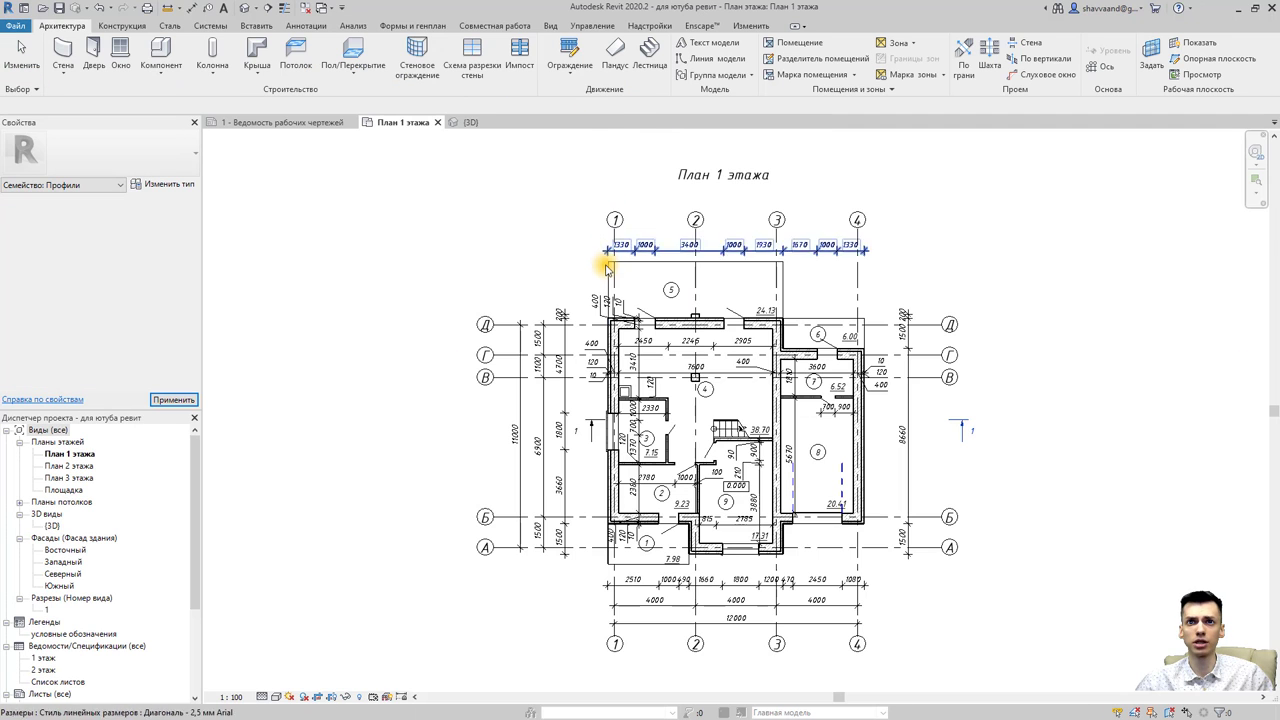
{"action": "key", "text": "Escape"}
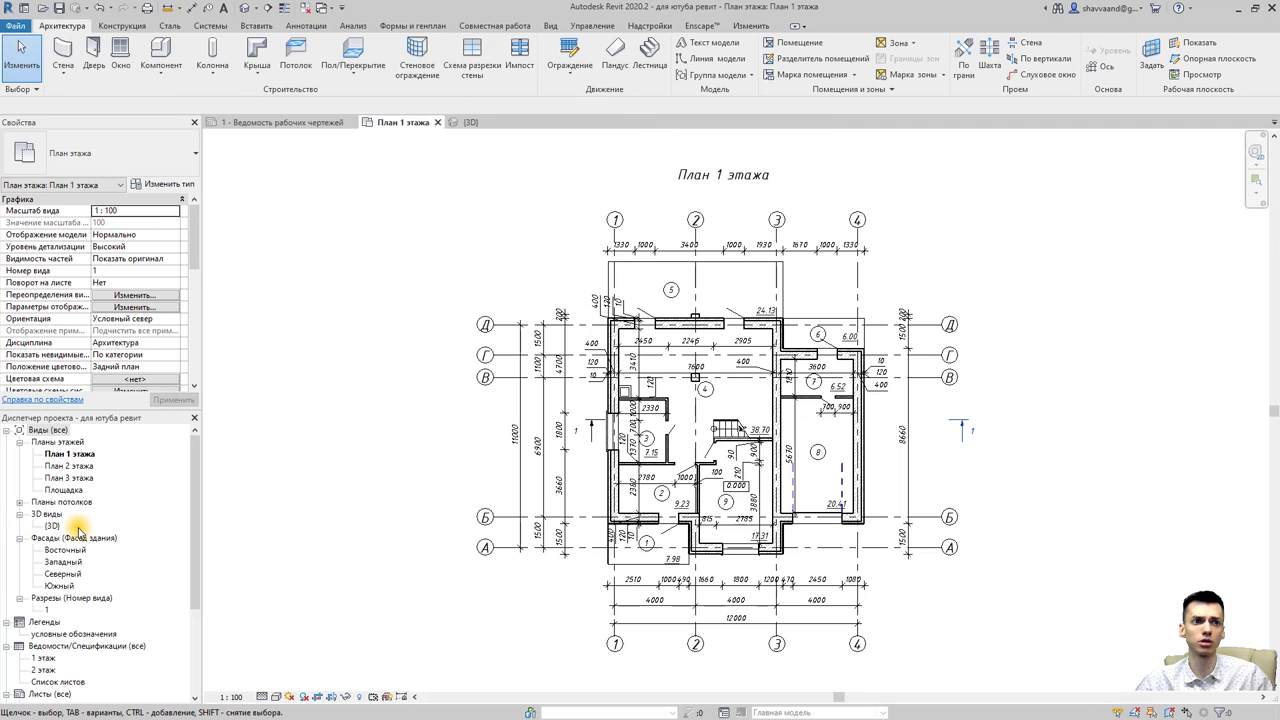
{"action": "left_click", "coordinate": [244, 8]}
{"action": "scroll", "coordinate": [642, 307], "scroll_direction": "up", "scroll_amount": 3}
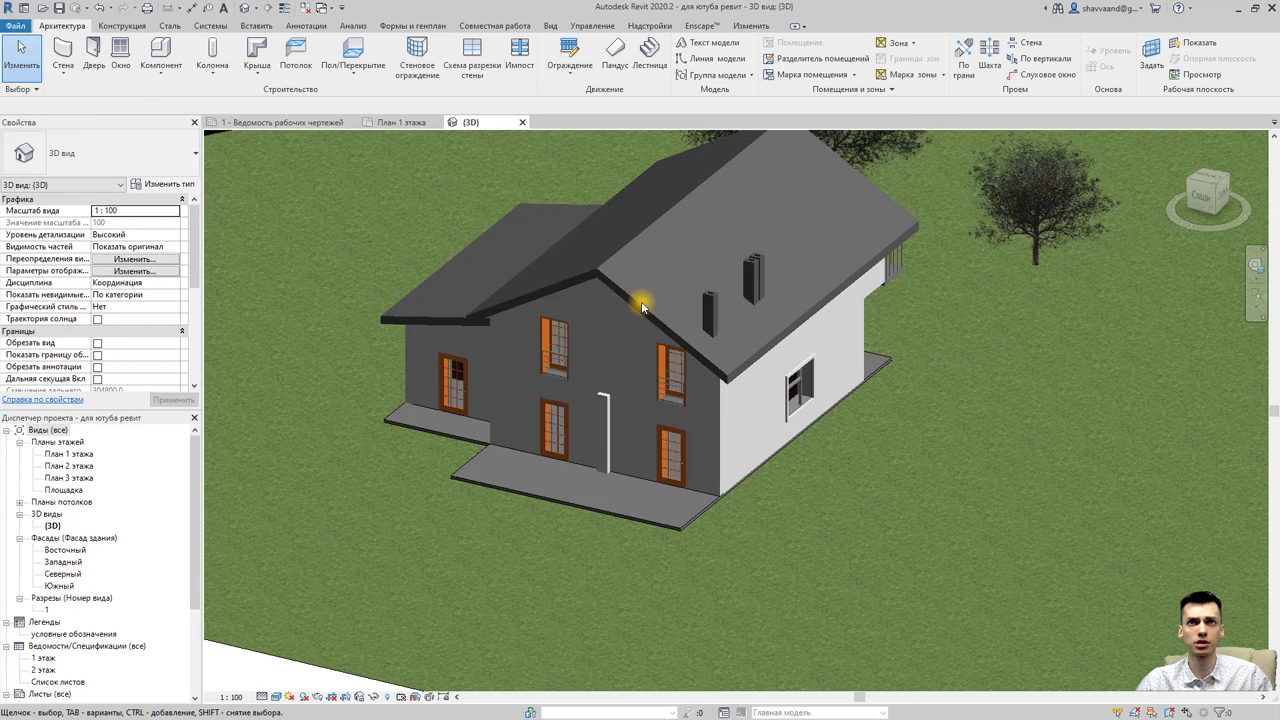
{"action": "scroll", "coordinate": [642, 307], "scroll_direction": "up", "scroll_amount": 4}
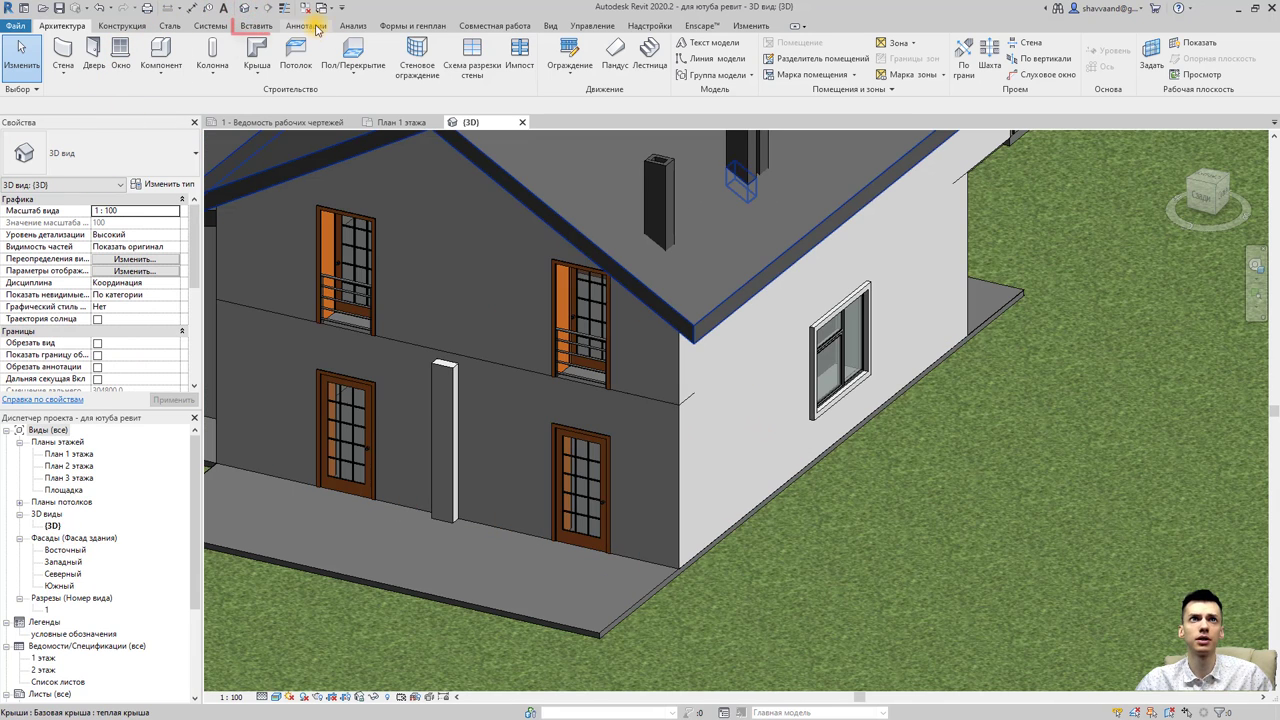
Load 'карниз для канала.rfa' from the Яндекс.Диск folder via Load Family.
{"action": "left_click", "coordinate": [257, 26]}
{"action": "left_click", "coordinate": [682, 55]}
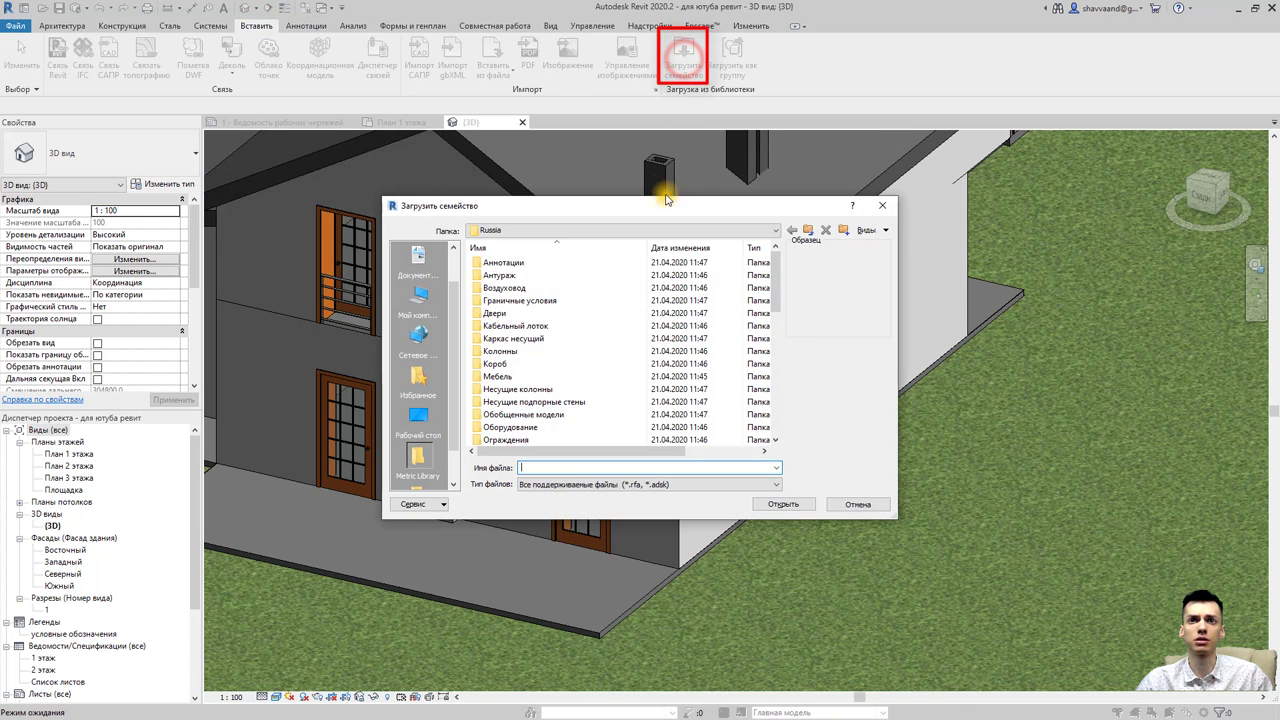
{"action": "left_click", "coordinate": [510, 230]}
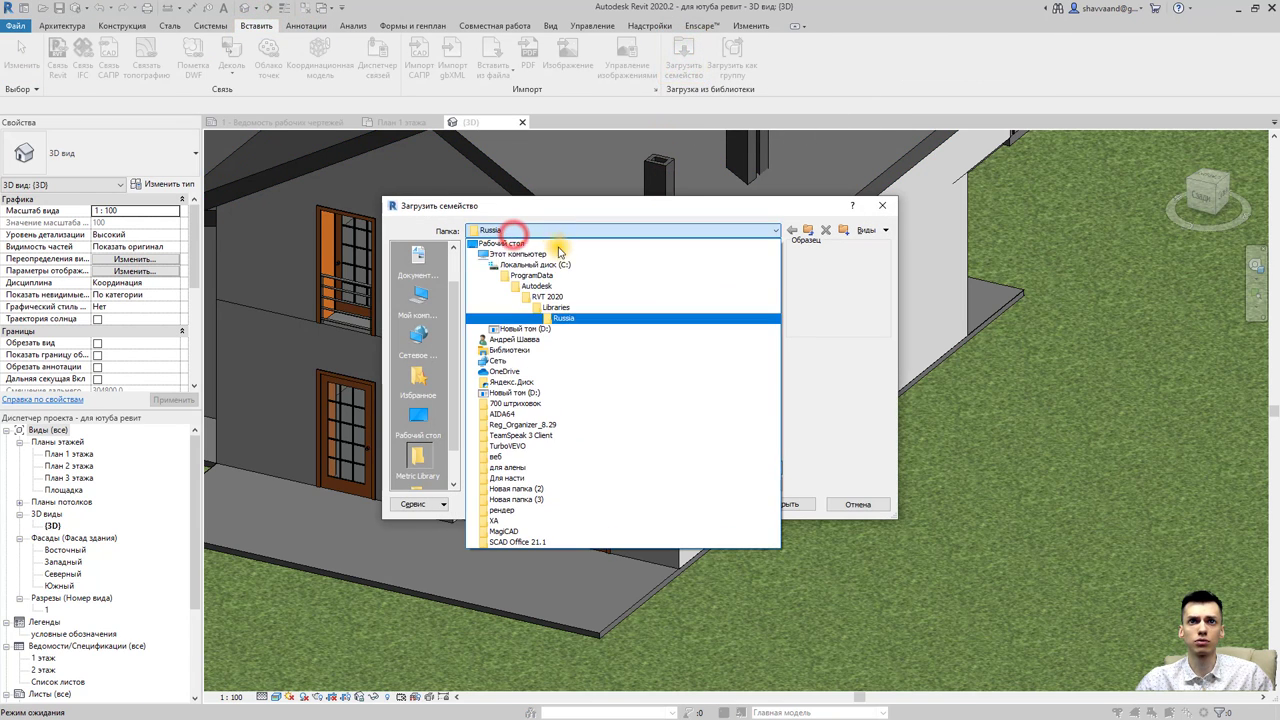
{"action": "left_click", "coordinate": [565, 382]}
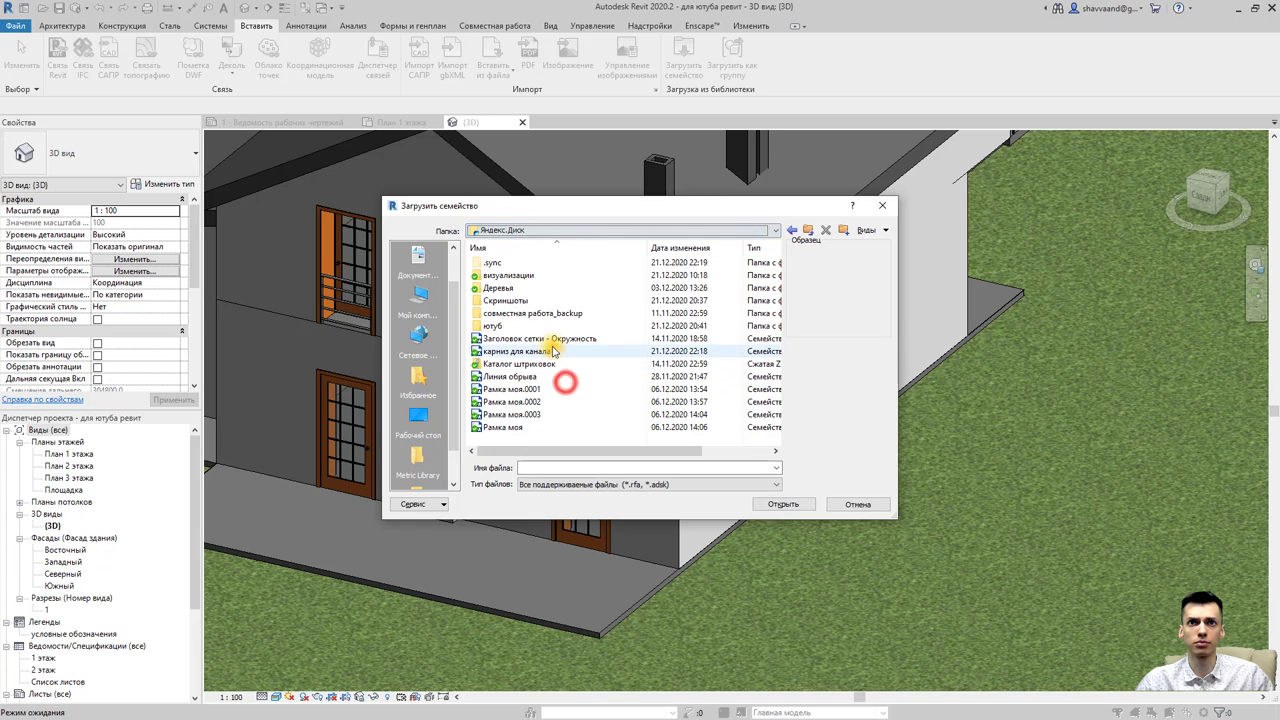
{"action": "double_click", "coordinate": [514, 326]}
{"action": "left_click", "coordinate": [790, 231]}
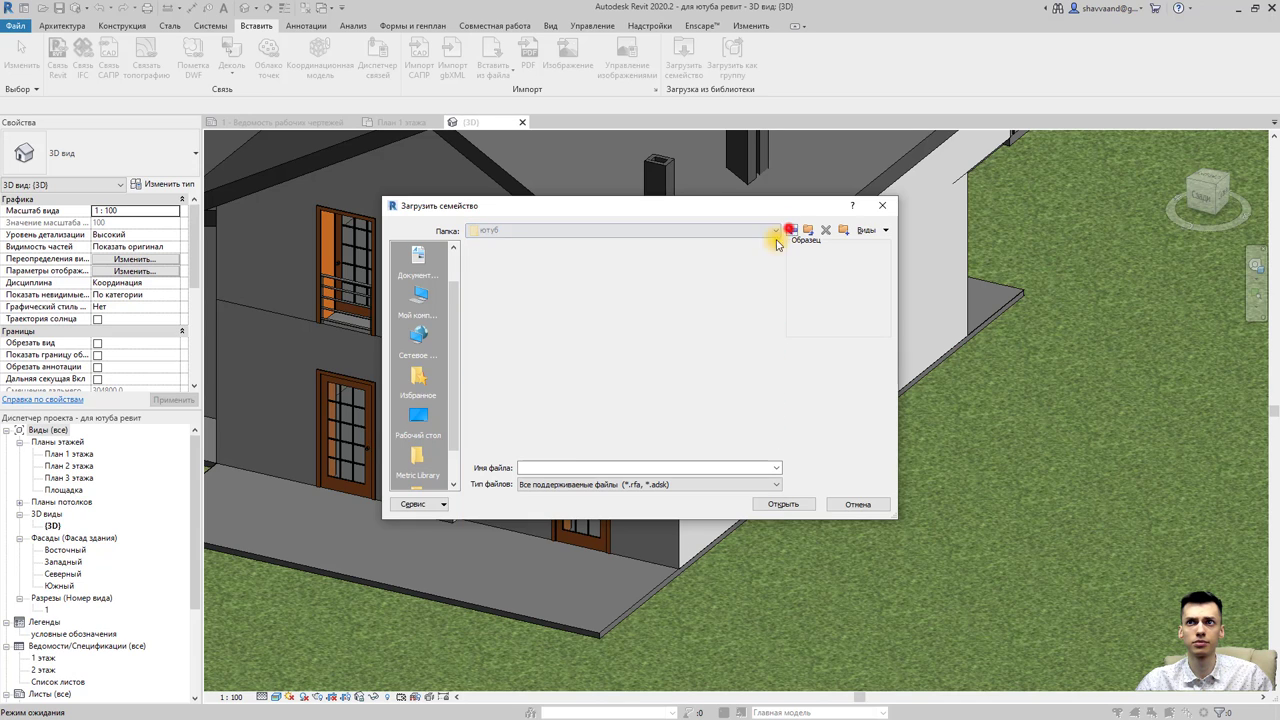
{"action": "left_click", "coordinate": [535, 351]}
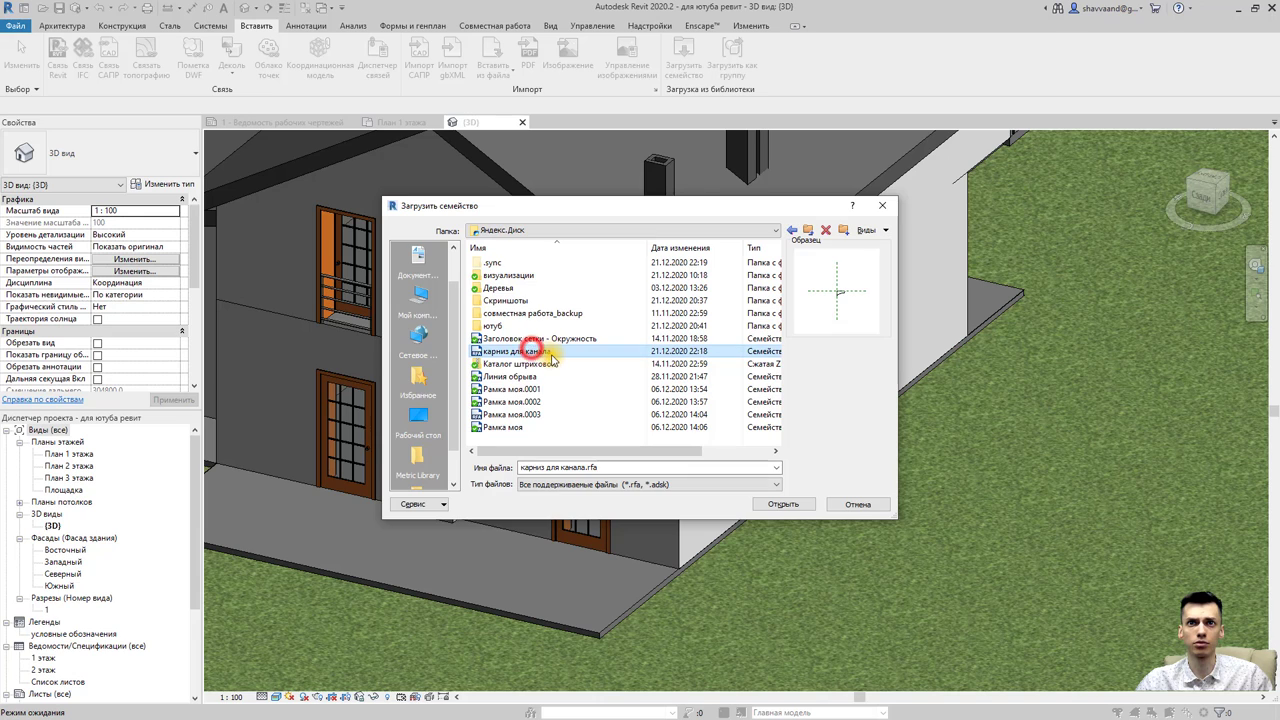
{"action": "double_click", "coordinate": [552, 354]}
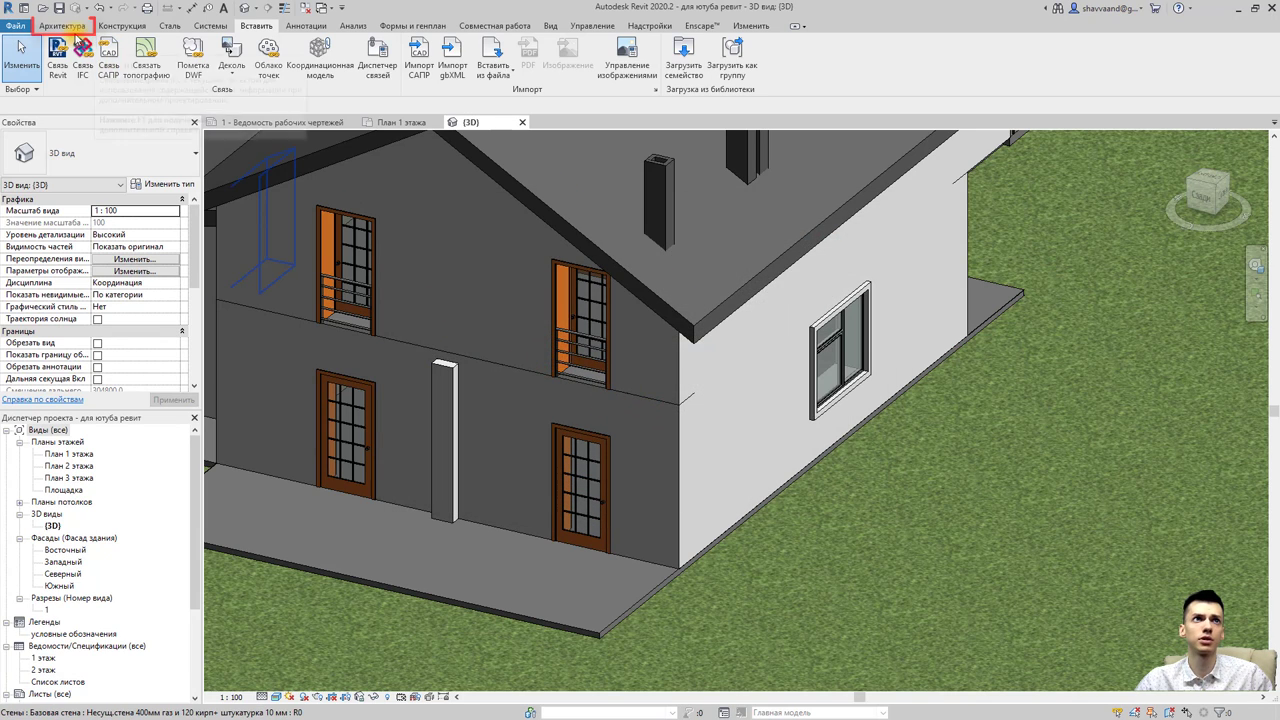
Place a Wall: Sweep along the house wall at the floor line.
{"action": "left_click", "coordinate": [62, 25]}
{"action": "left_click", "coordinate": [58, 82]}
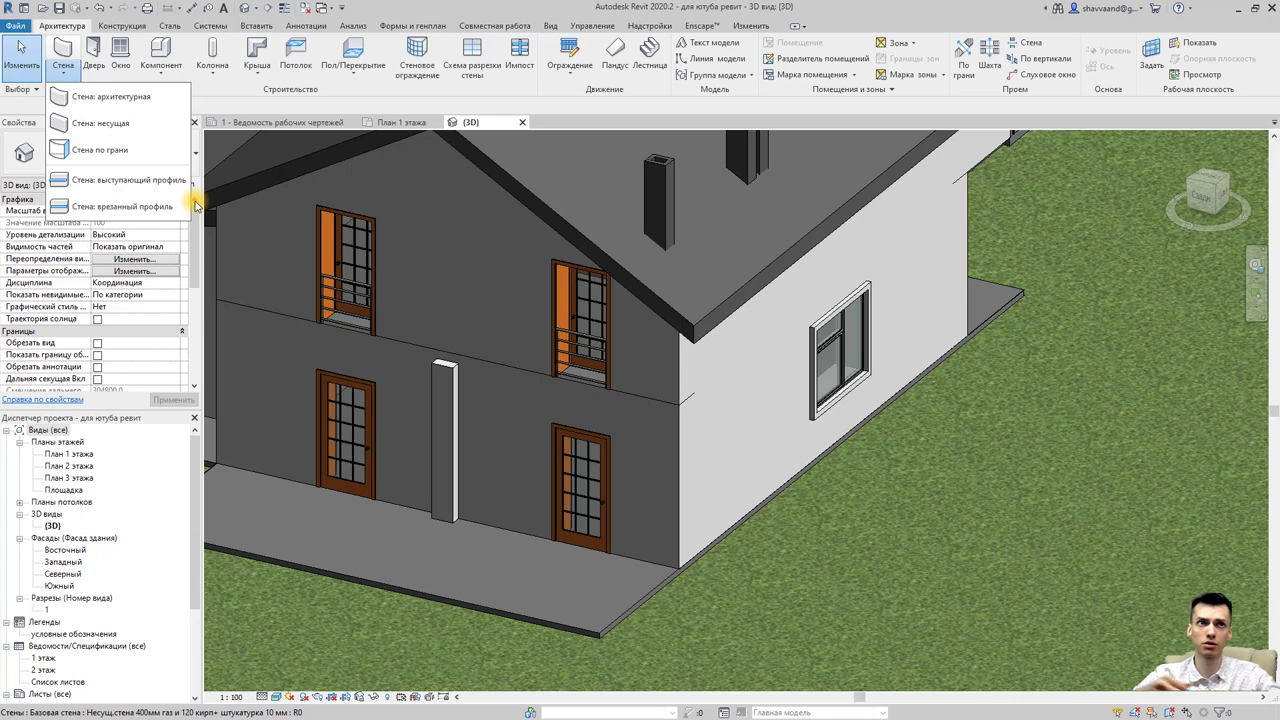
{"action": "left_click", "coordinate": [163, 181]}
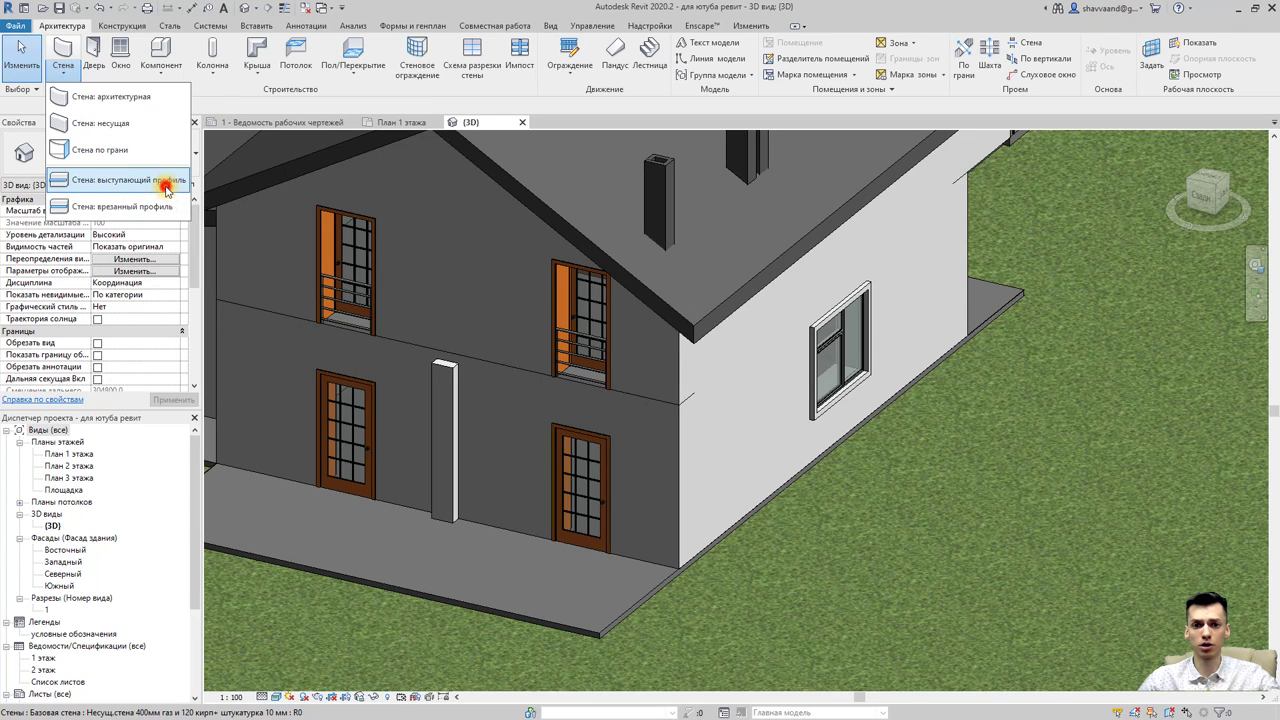
{"action": "scroll", "coordinate": [640, 395], "scroll_direction": "up", "scroll_amount": 2}
{"action": "scroll", "coordinate": [680, 400], "scroll_direction": "up", "scroll_amount": 2}
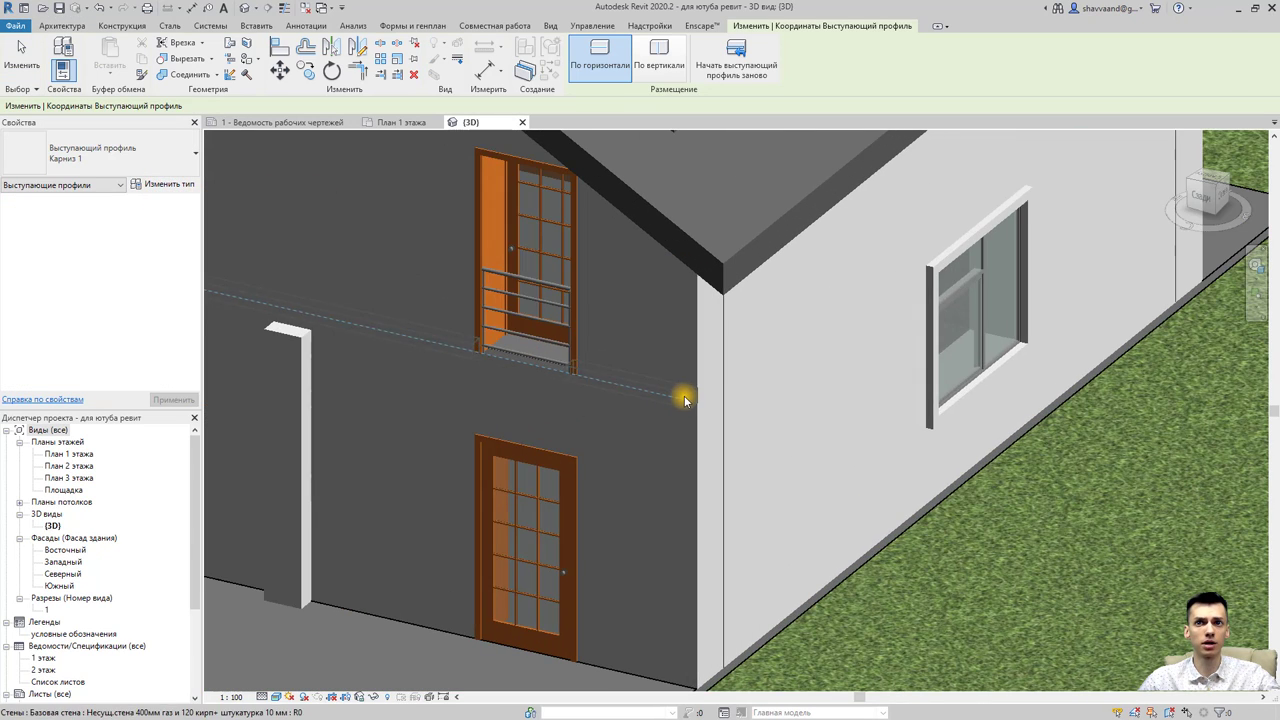
{"action": "left_click", "coordinate": [692, 401]}
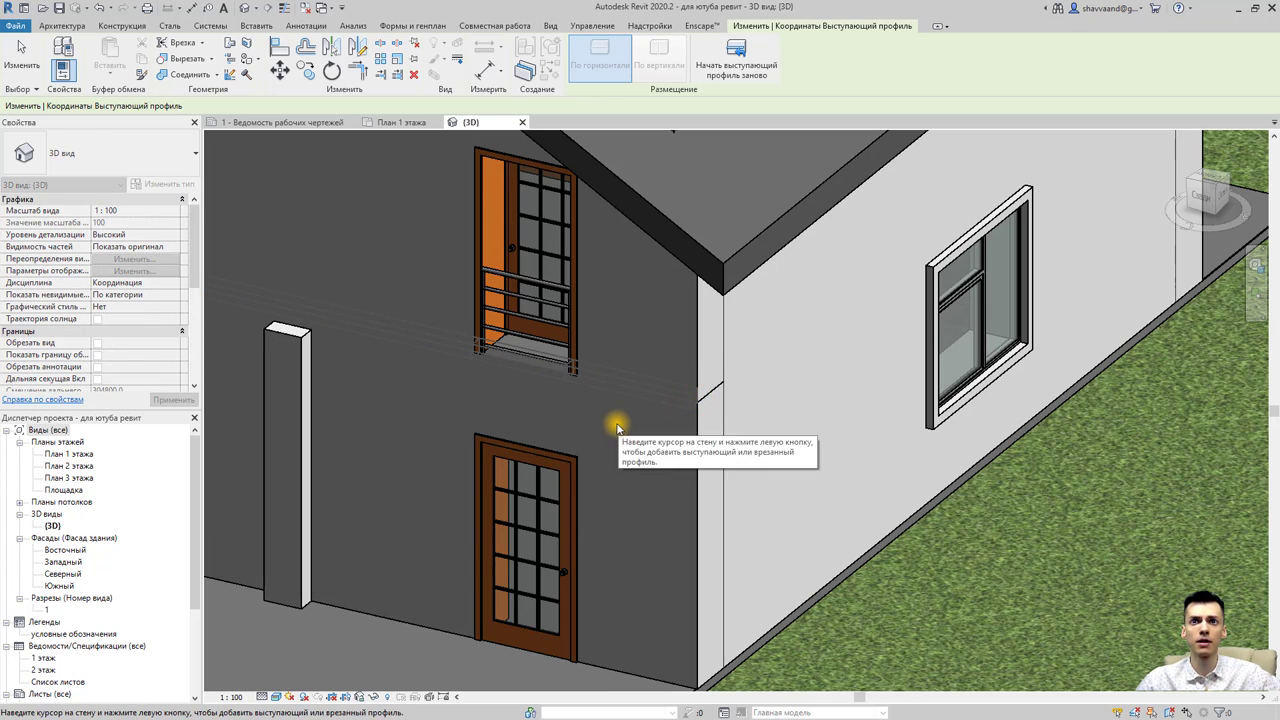
{"action": "left_click", "coordinate": [684, 432]}
{"action": "key", "text": "Escape"}
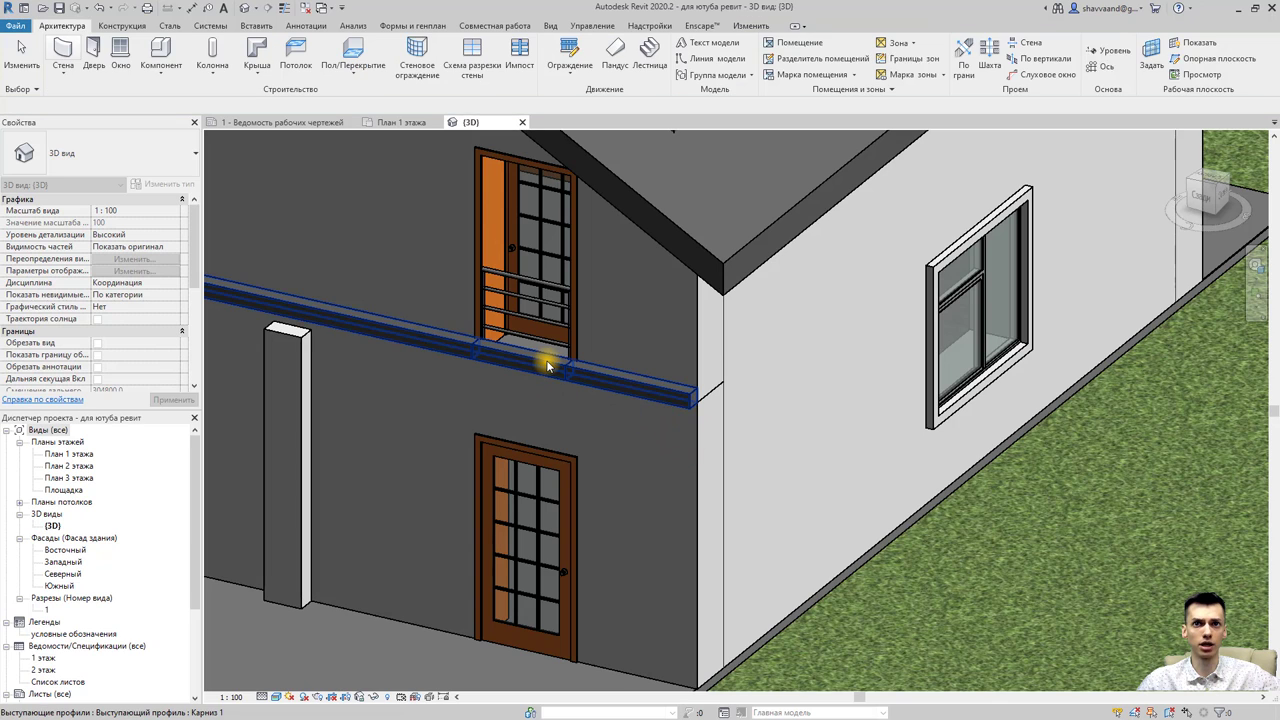
Try trimming the sweep's end with Modify Returns and dismiss the intersecting-sweeps warning.
{"action": "left_click", "coordinate": [540, 370]}
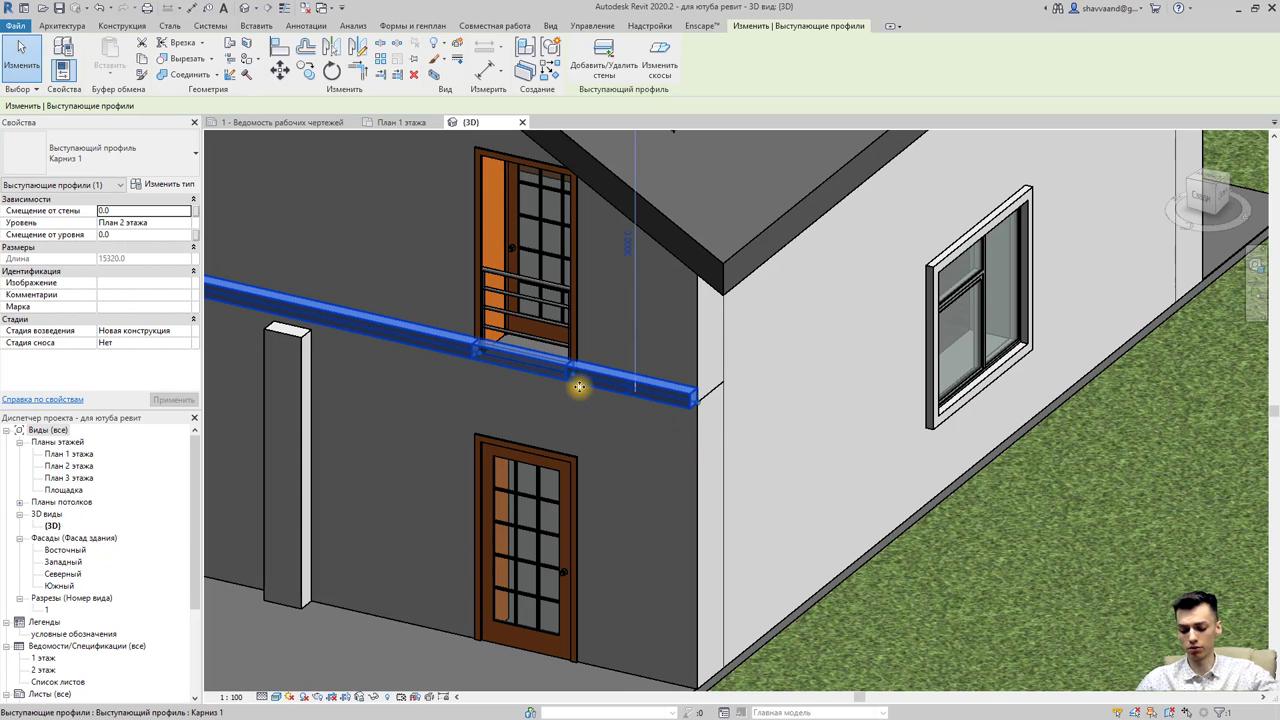
{"action": "left_click", "coordinate": [575, 376]}
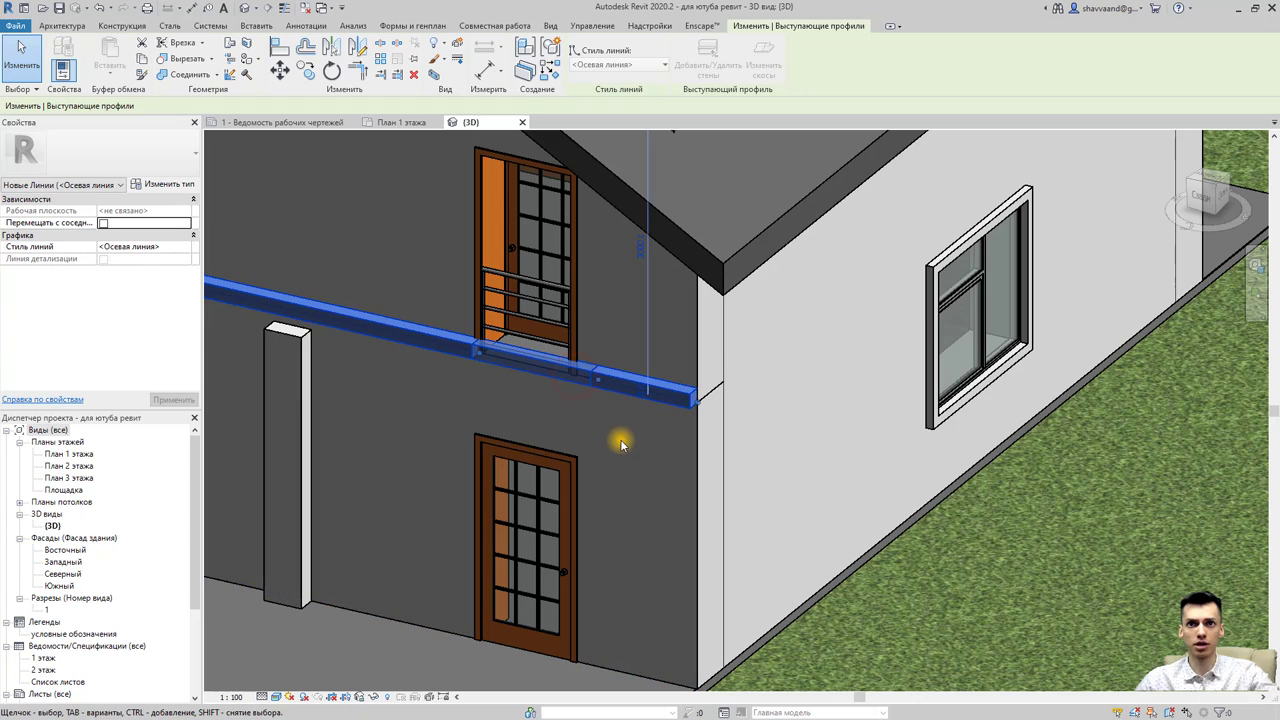
{"action": "mouse_move", "coordinate": [600, 384]}
{"action": "left_mouse_down"}
{"action": "mouse_move", "coordinate": [570, 375]}
{"action": "mouse_move", "coordinate": [695, 402]}
{"action": "left_mouse_up"}
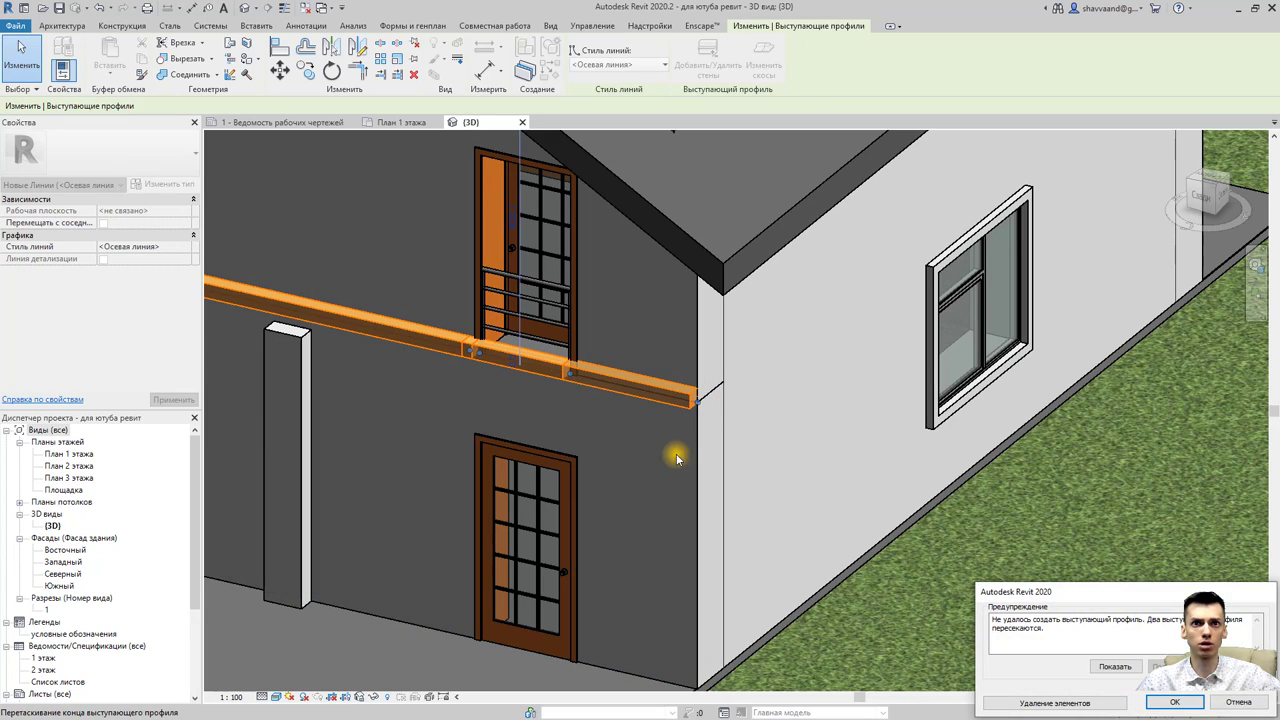
{"action": "left_click", "coordinate": [1068, 699]}
{"action": "scroll", "coordinate": [474, 409], "scroll_direction": "down", "scroll_amount": 3}
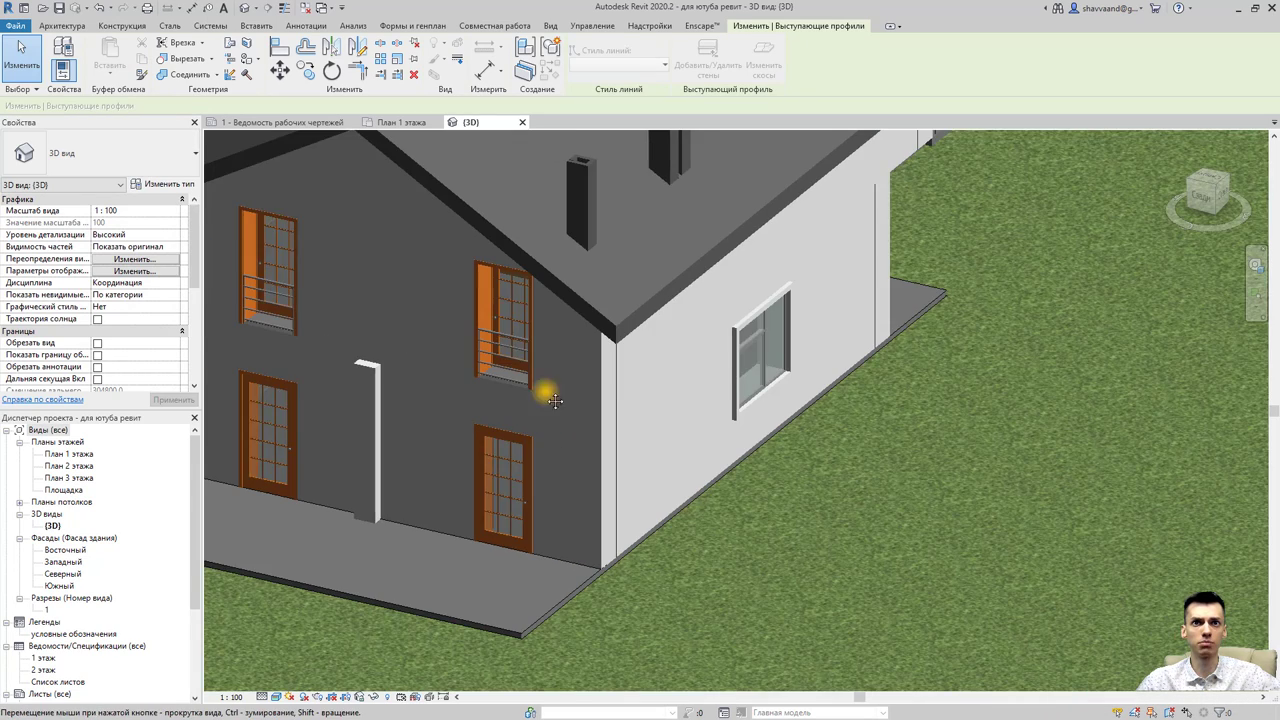
{"action": "middle_click_drag", "start_coordinate": [474, 409], "coordinate": [526, 360], "text": "shift"}
Place another wall sweep along the facade wall below the upper windows.
{"action": "left_click", "coordinate": [62, 25]}
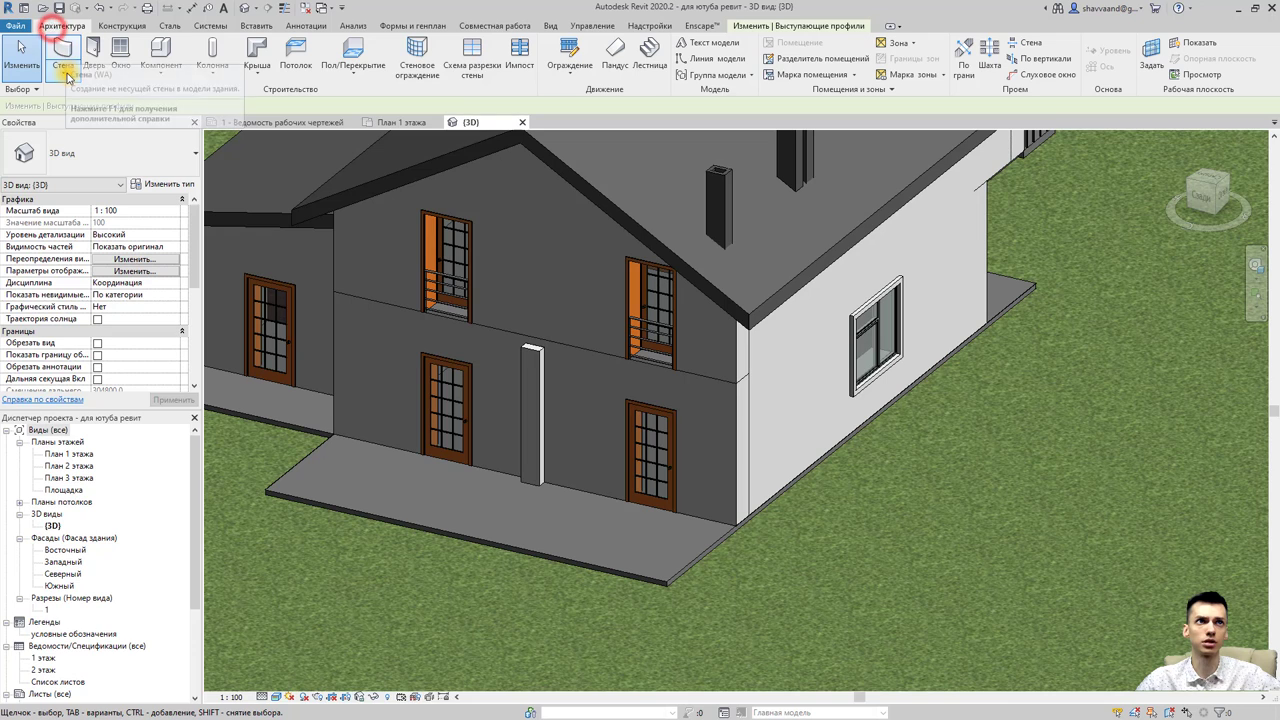
{"action": "left_click", "coordinate": [63, 70]}
{"action": "left_click", "coordinate": [82, 178]}
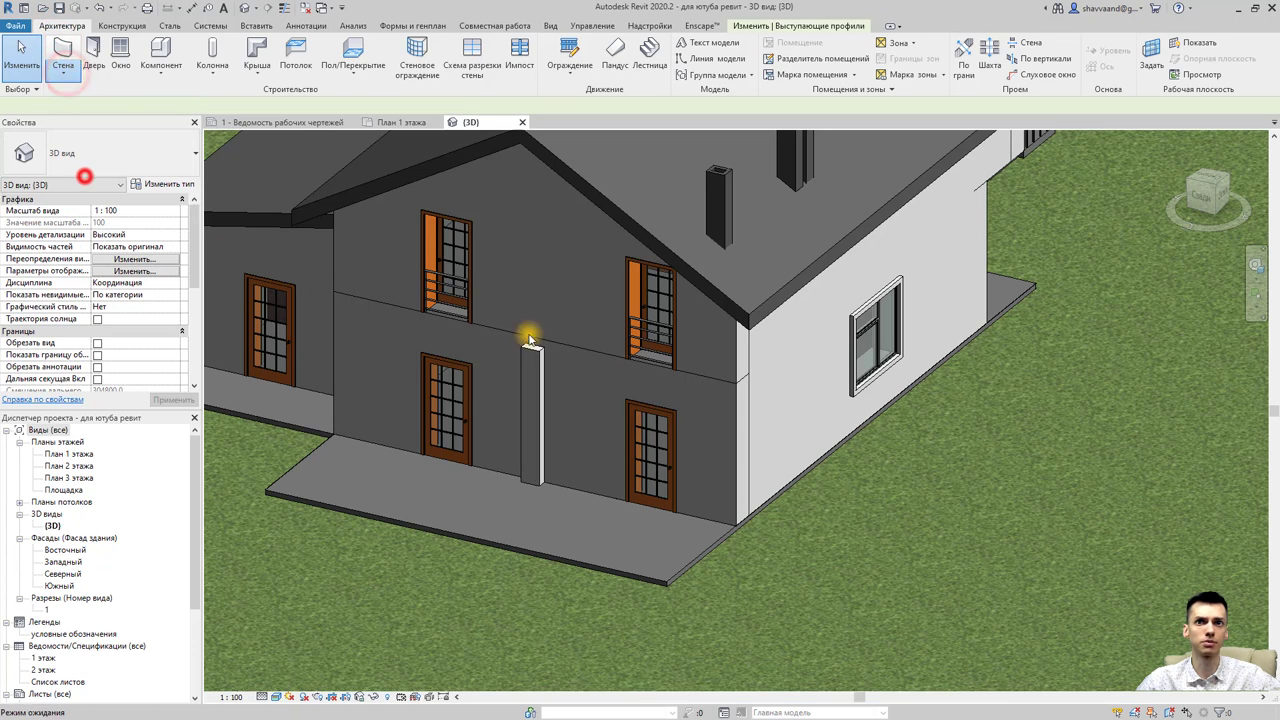
{"action": "left_click", "coordinate": [608, 363]}
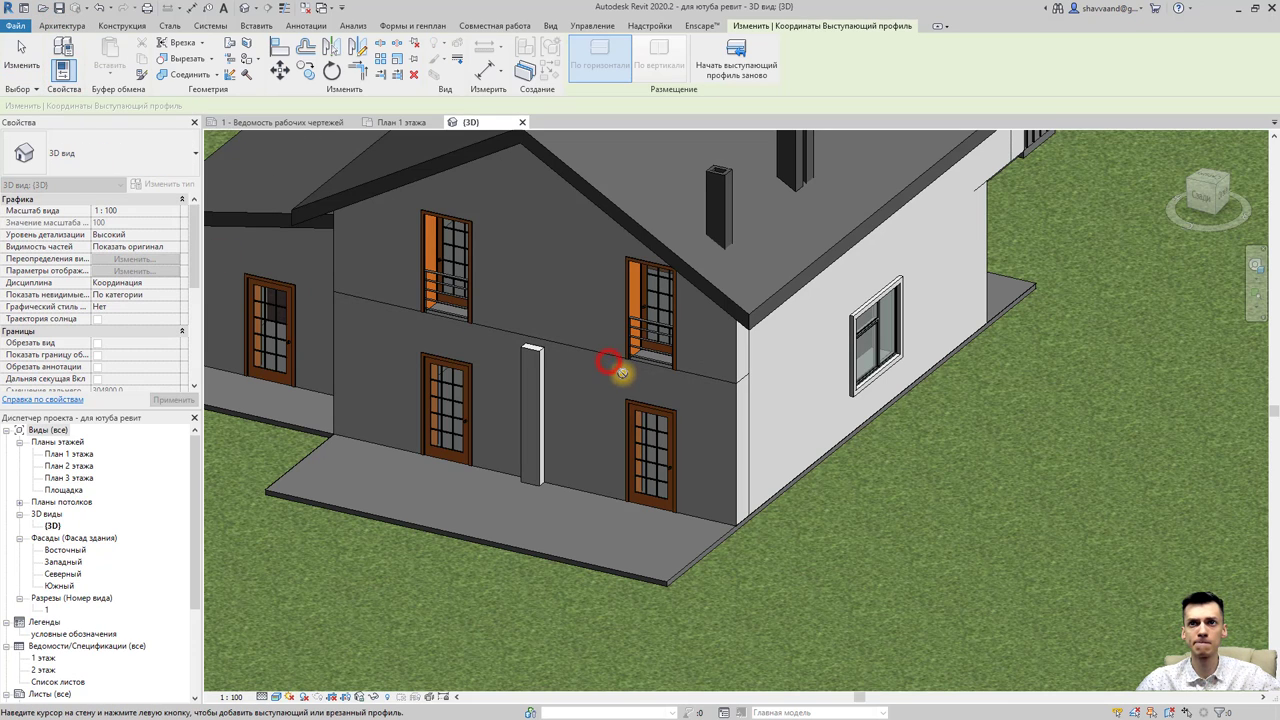
{"action": "left_click", "coordinate": [738, 380]}
{"action": "scroll", "coordinate": [733, 373], "scroll_direction": "up", "scroll_amount": 3}
{"action": "key", "text": "Escape"}
{"action": "key", "text": "Escape"}
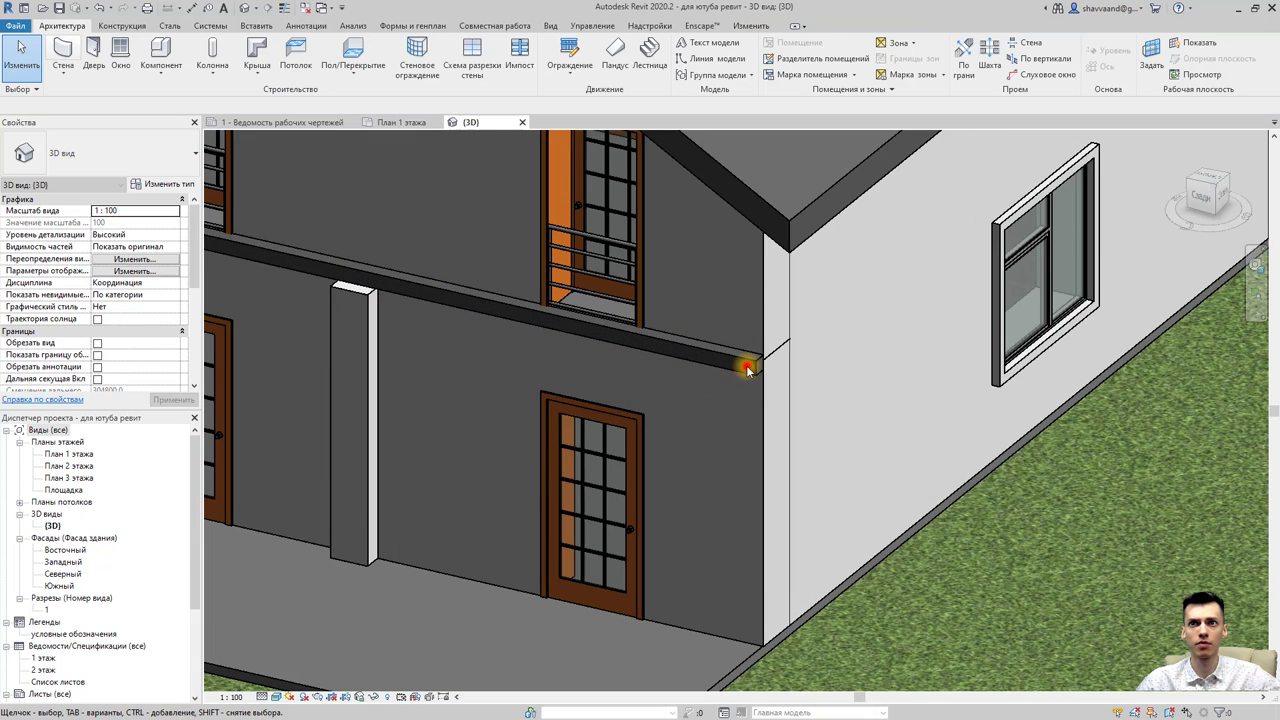
Drag the cornice's end grip to the wall corner, lengthening it from 6000 to 8660.
{"action": "left_click", "coordinate": [750, 368]}
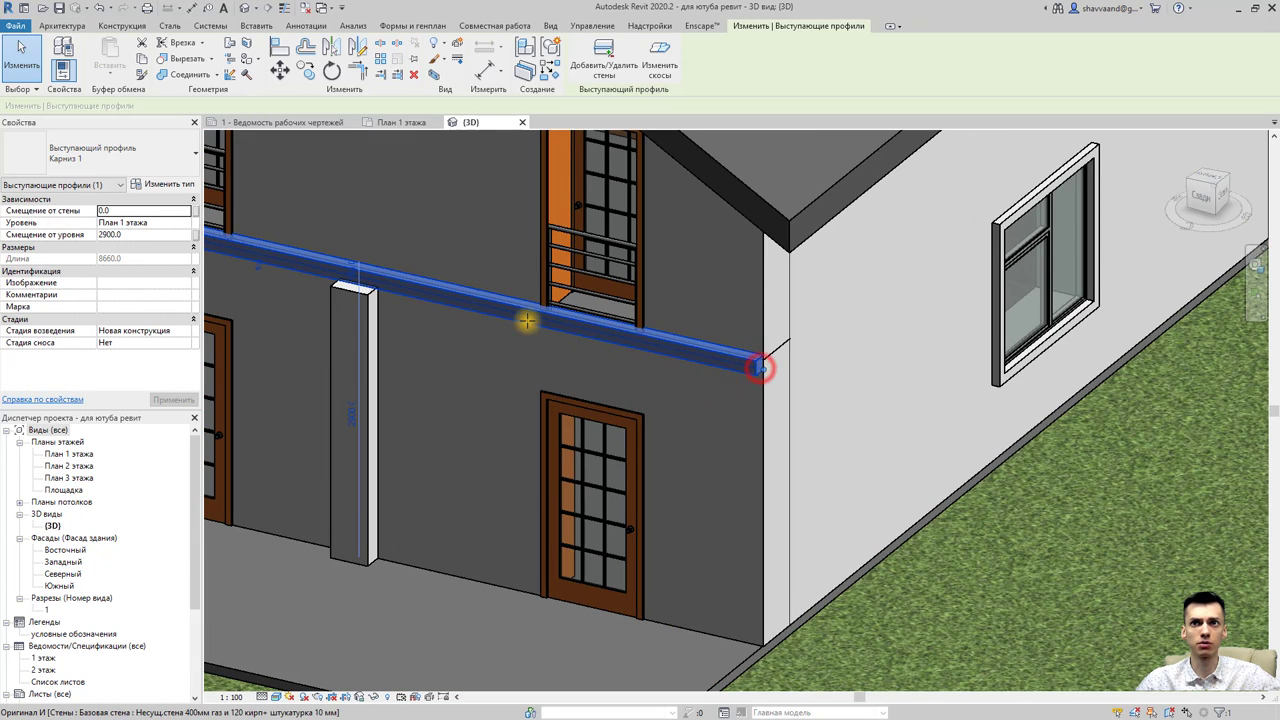
{"action": "left_click_drag", "start_coordinate": [527, 320], "coordinate": [508, 357]}
{"action": "middle_click_drag", "start_coordinate": [537, 380], "coordinate": [743, 416]}
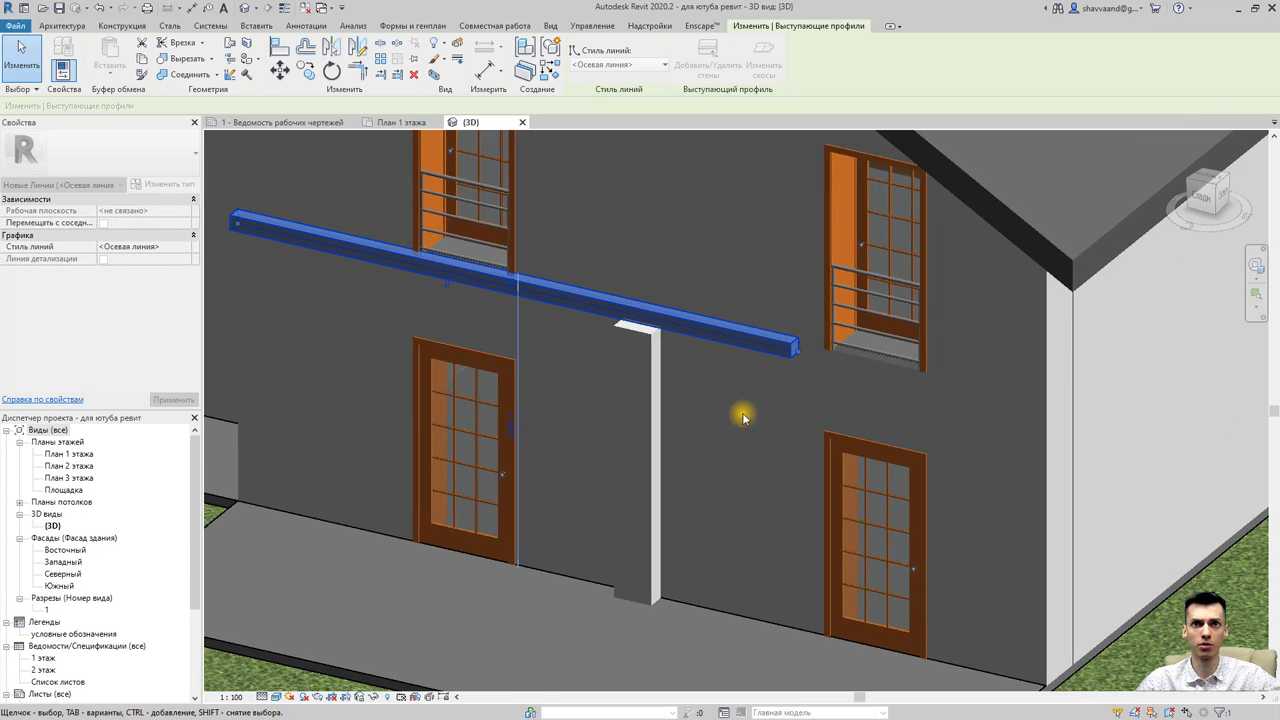
{"action": "left_click", "coordinate": [215, 222]}
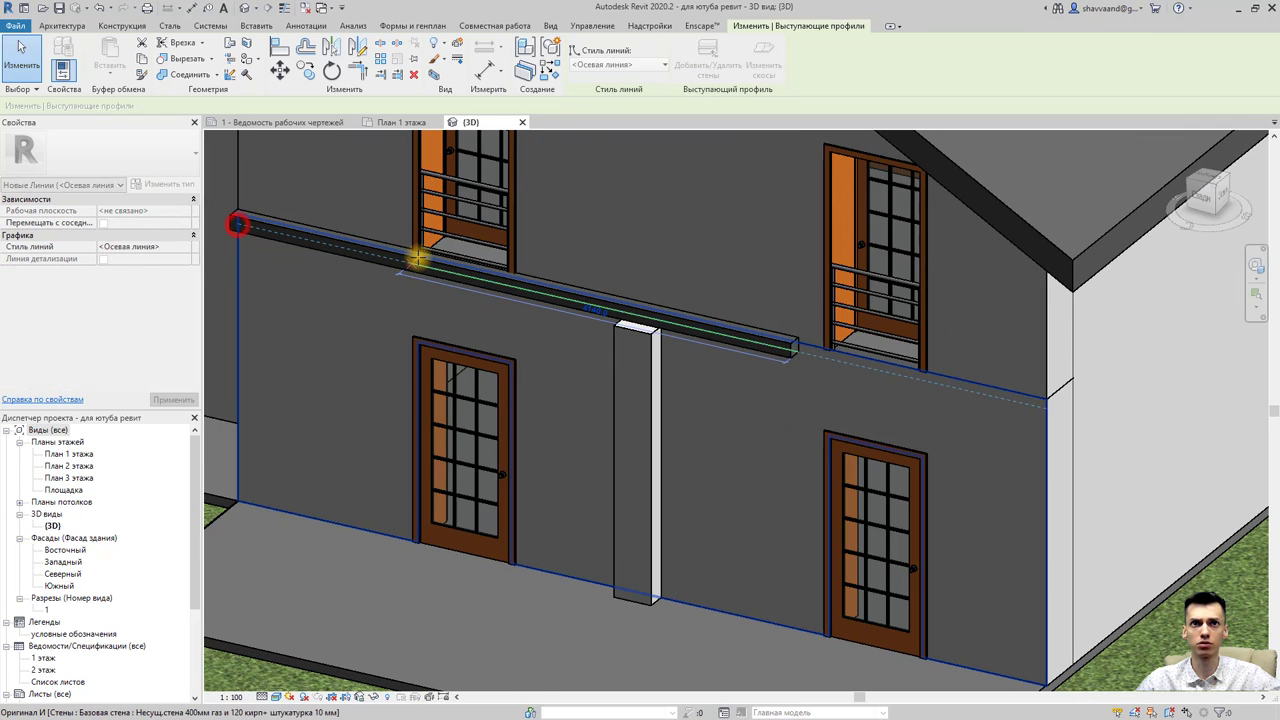
{"action": "left_click_drag", "start_coordinate": [283, 236], "coordinate": [234, 228]}
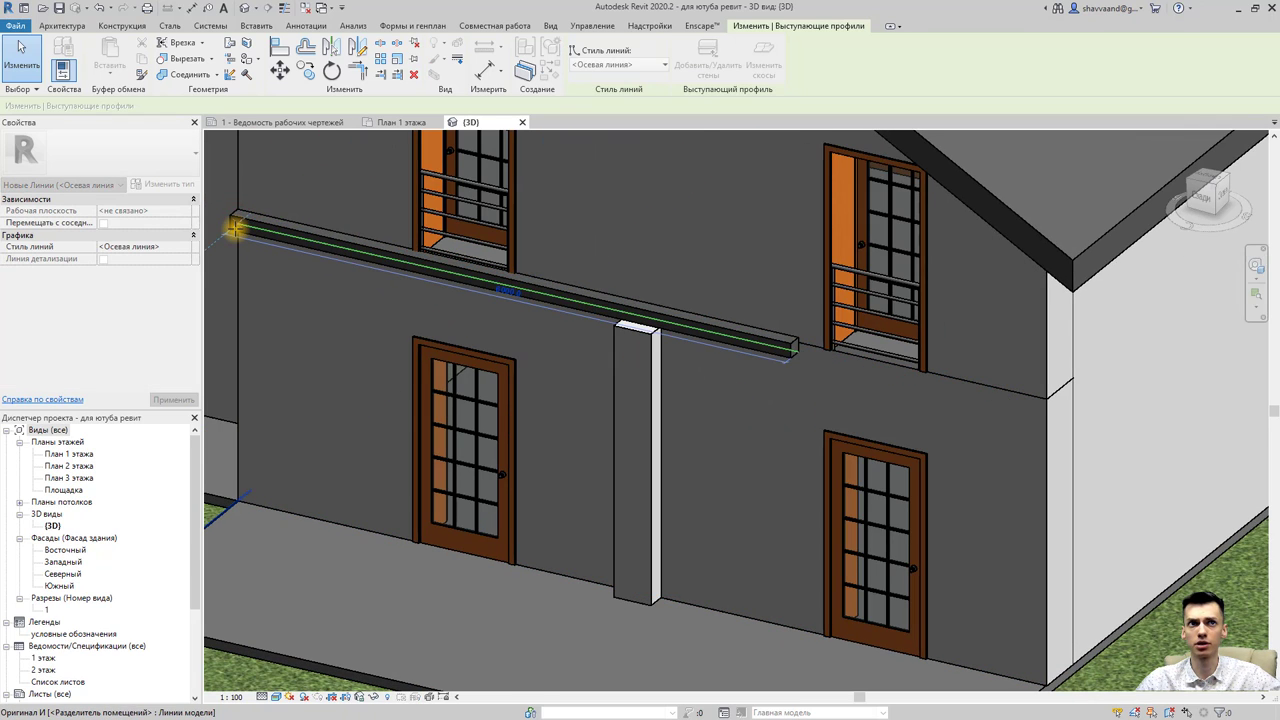
{"action": "left_click", "coordinate": [1058, 400]}
{"action": "middle_click_drag", "start_coordinate": [1040, 440], "coordinate": [821, 446]}
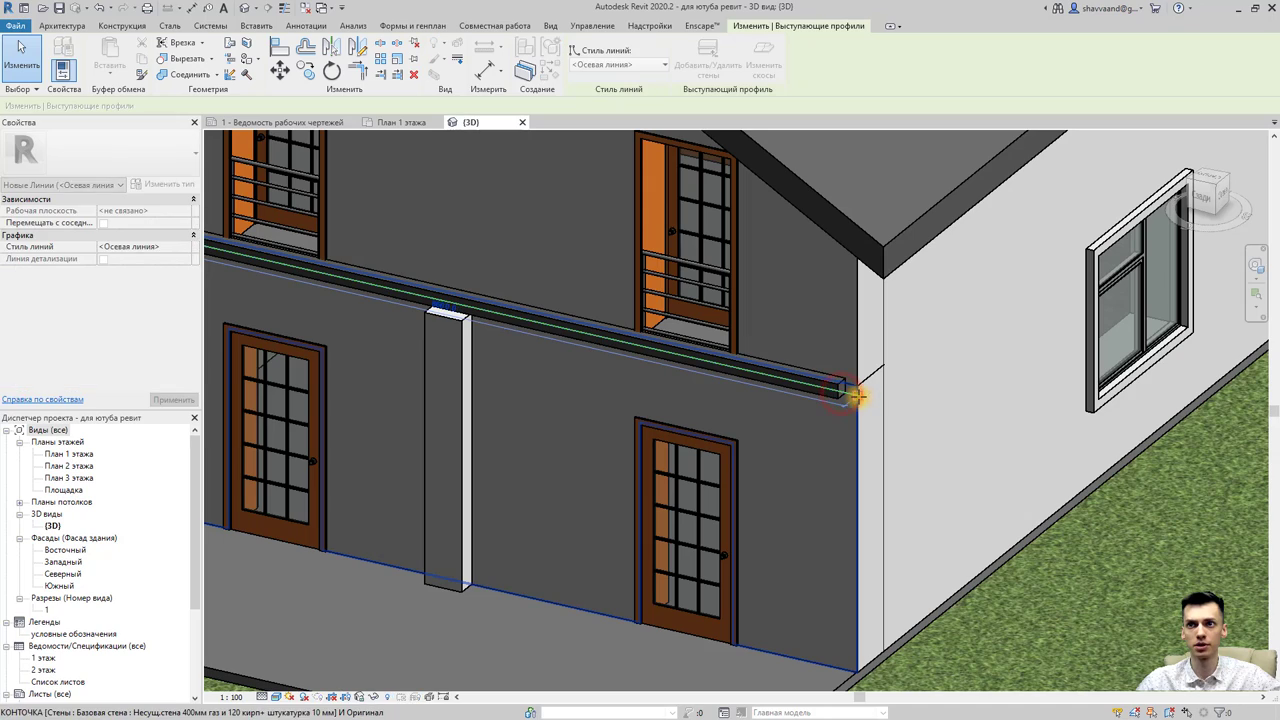
{"action": "key", "text": "Escape"}
{"action": "key", "text": "Escape"}
{"action": "middle_click_drag", "start_coordinate": [410, 420], "coordinate": [709, 414]}
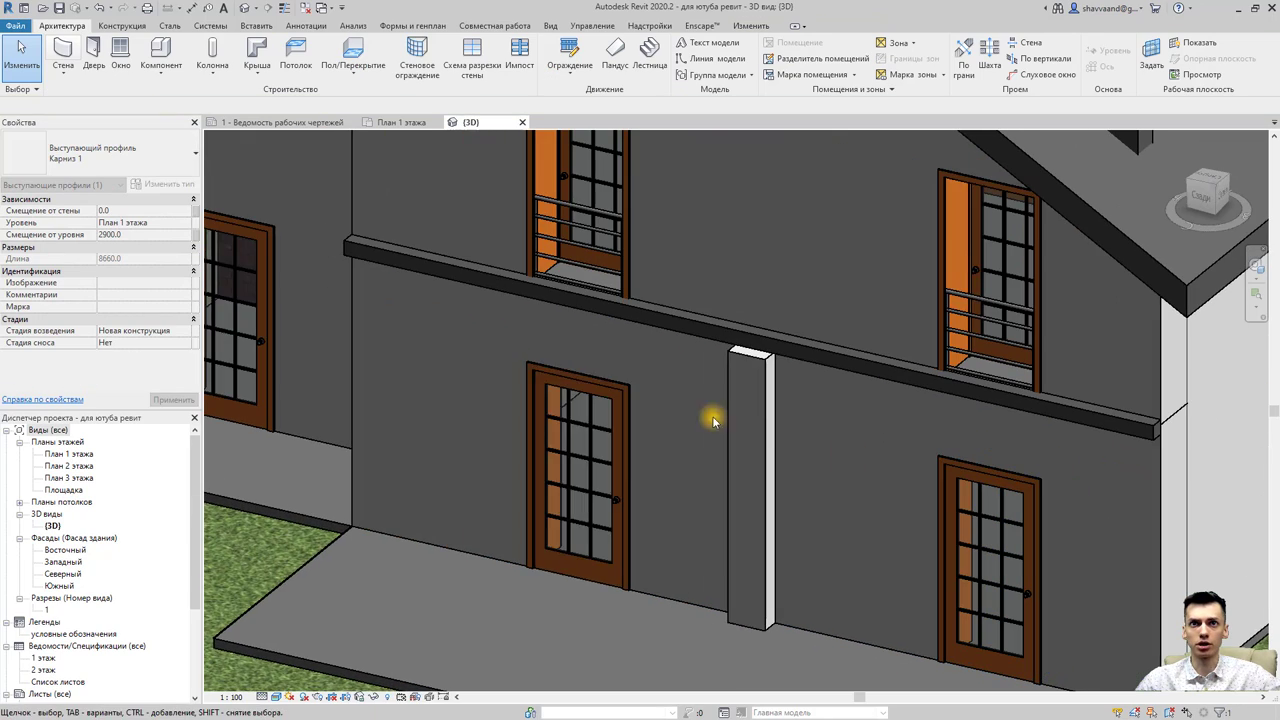
{"action": "scroll", "coordinate": [823, 372], "scroll_direction": "down", "scroll_amount": 2}
{"action": "scroll", "coordinate": [726, 403], "scroll_direction": "up", "scroll_amount": 1}
Set the Карниз 1 type's Profile to 'карниз для канала : карниз для канала'.
{"action": "left_click", "coordinate": [697, 390]}
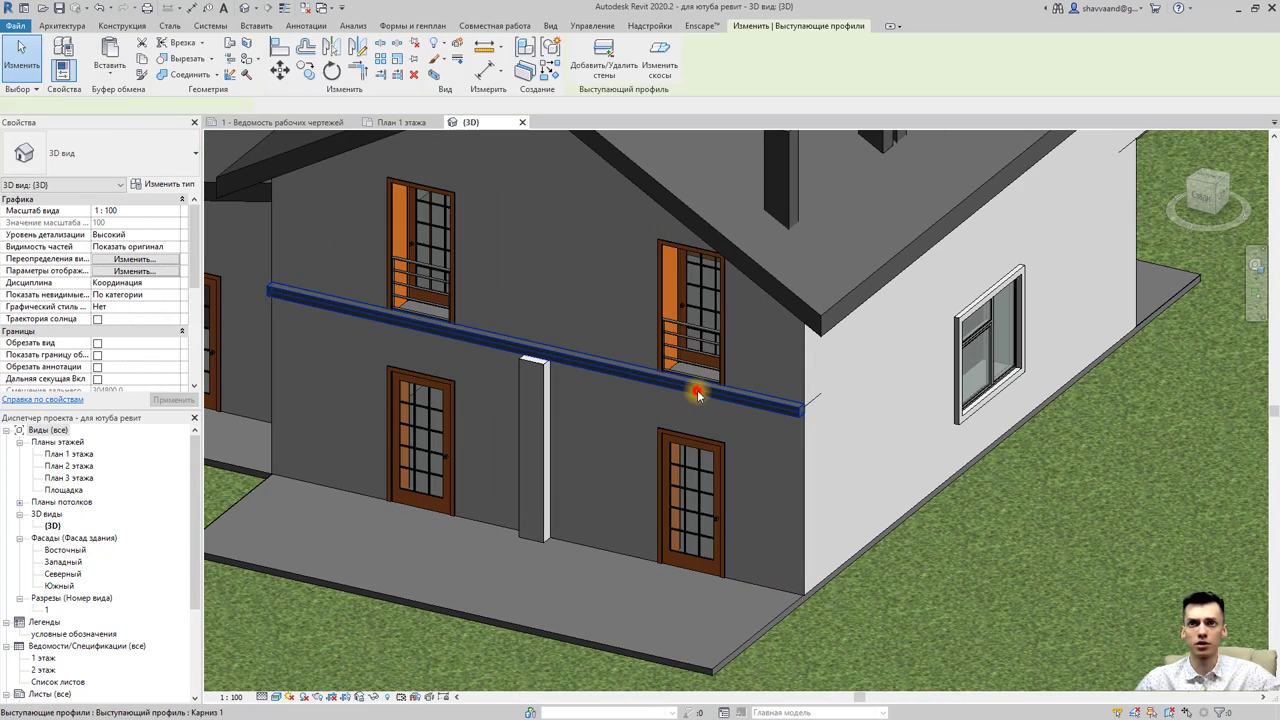
{"action": "scroll", "coordinate": [800, 420], "scroll_direction": "up", "scroll_amount": 4}
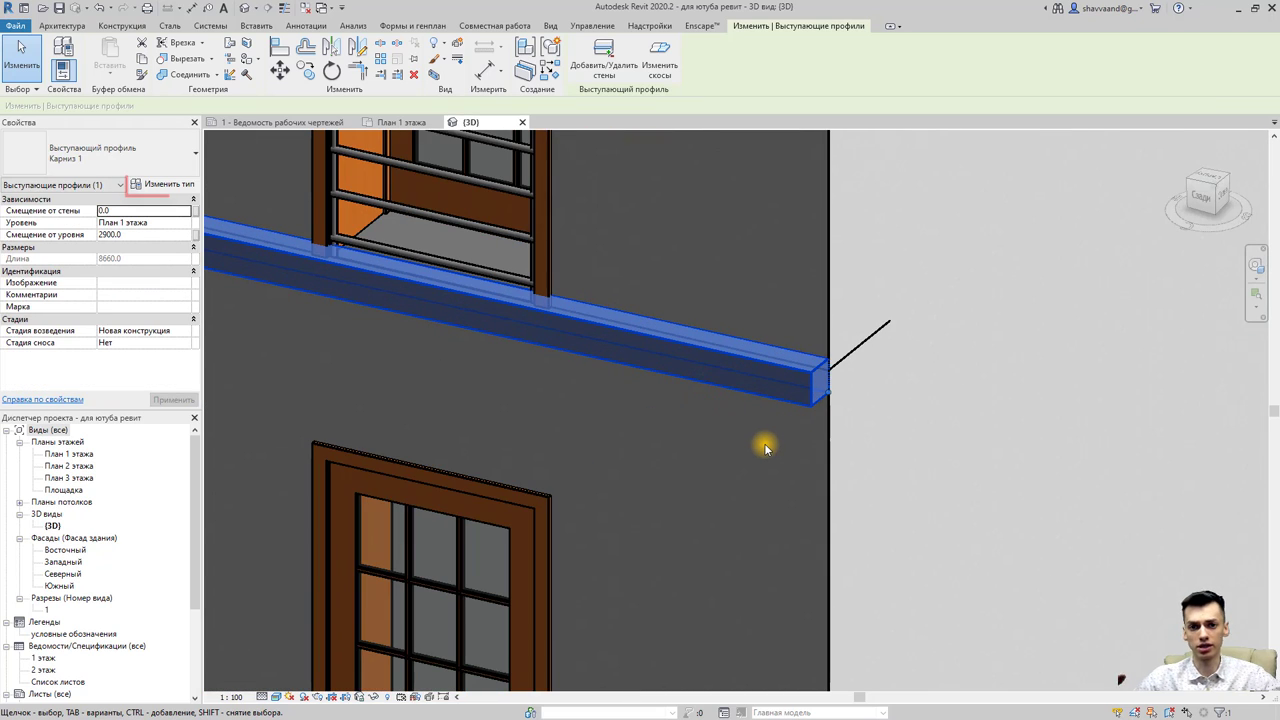
{"action": "left_click", "coordinate": [184, 189]}
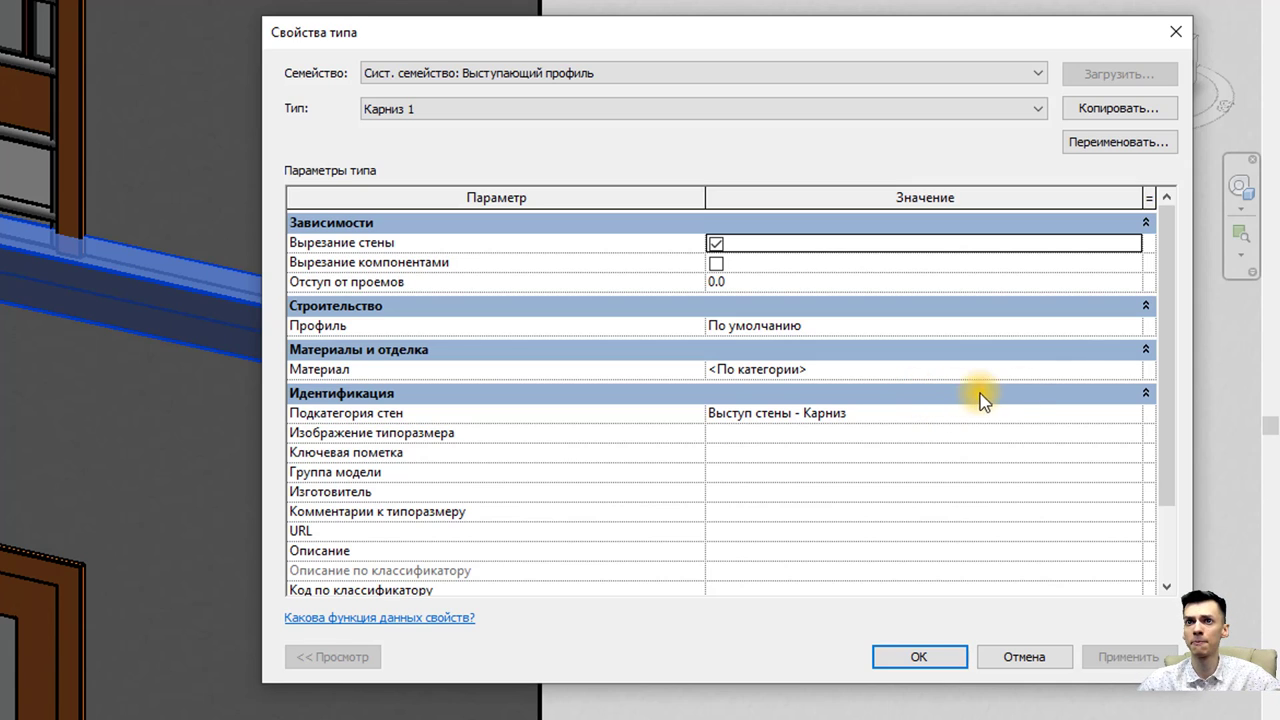
{"action": "left_click", "coordinate": [1127, 326]}
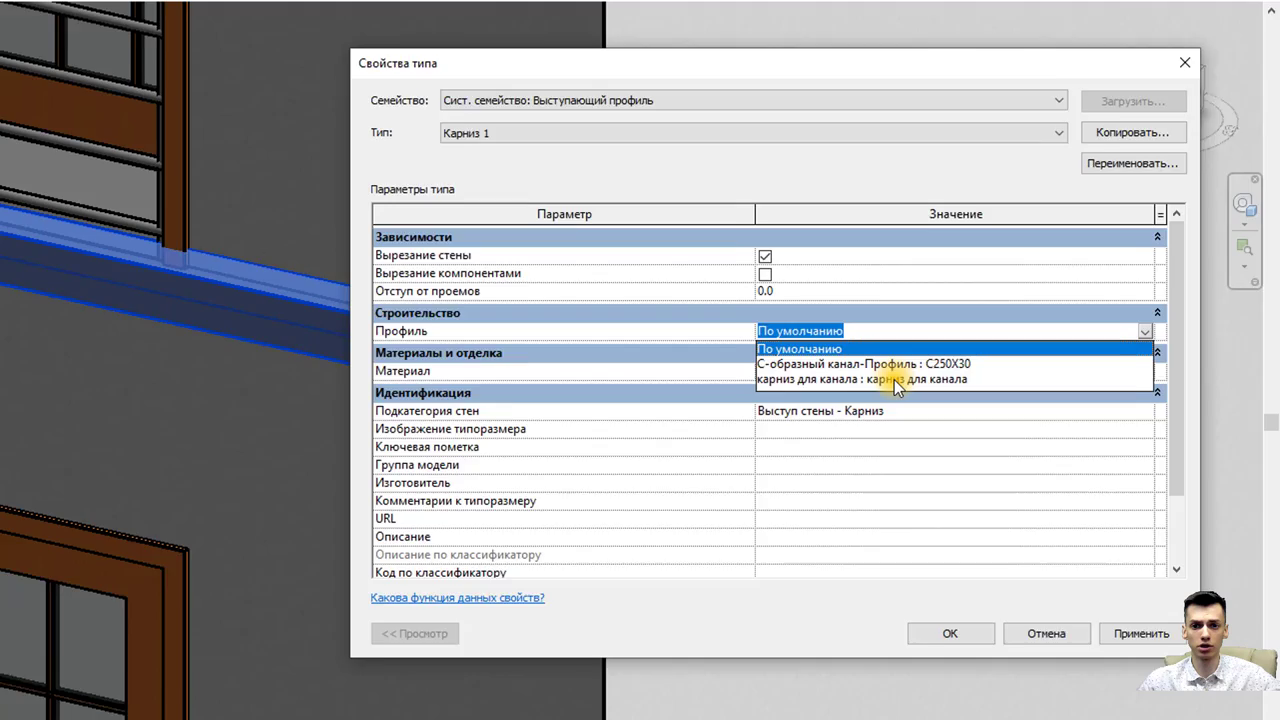
{"action": "left_click", "coordinate": [880, 379]}
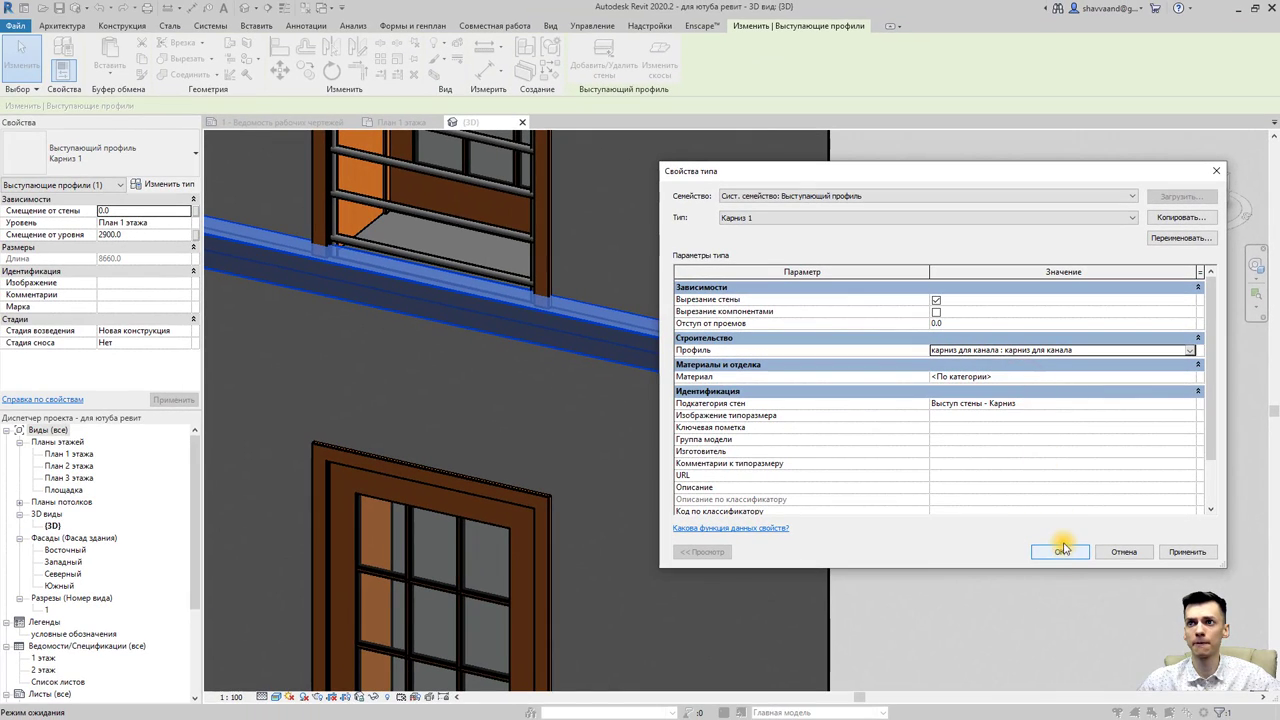
{"action": "left_click", "coordinate": [1064, 555]}
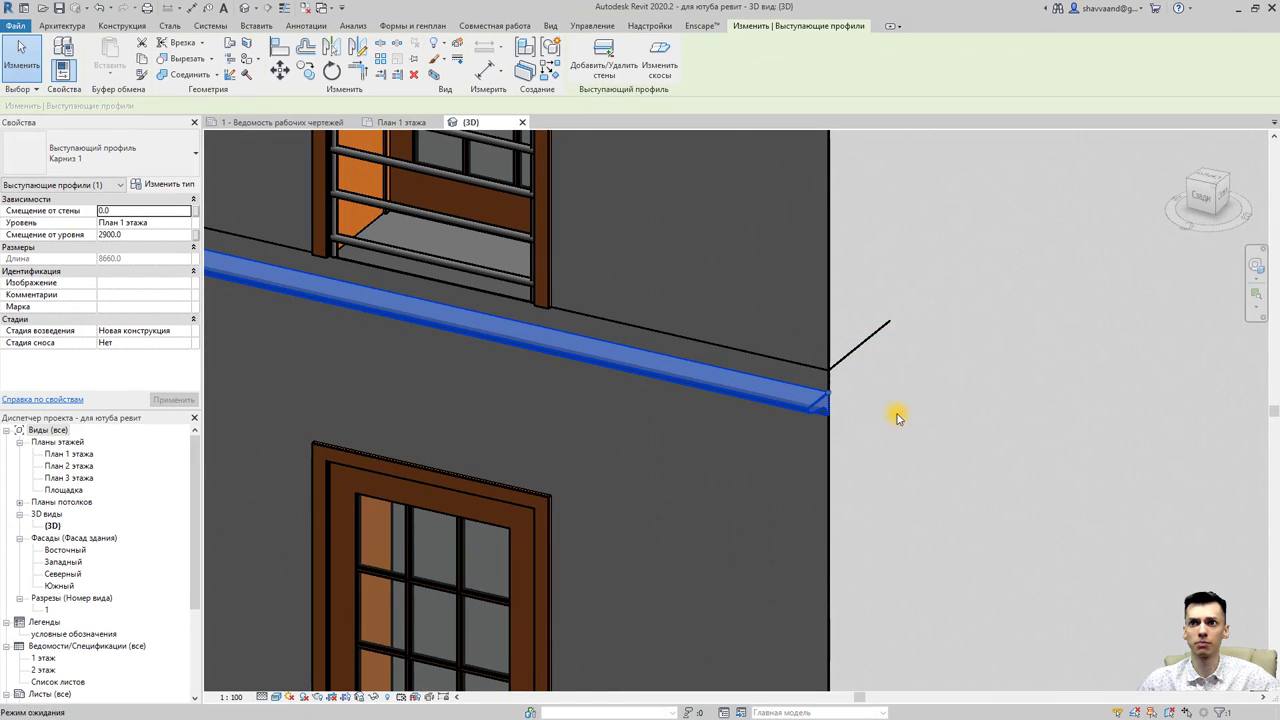
Change the cornice's offset from level from 2900 to 3000 via its height dimension.
{"action": "left_click", "coordinate": [897, 418]}
{"action": "left_click", "coordinate": [795, 400]}
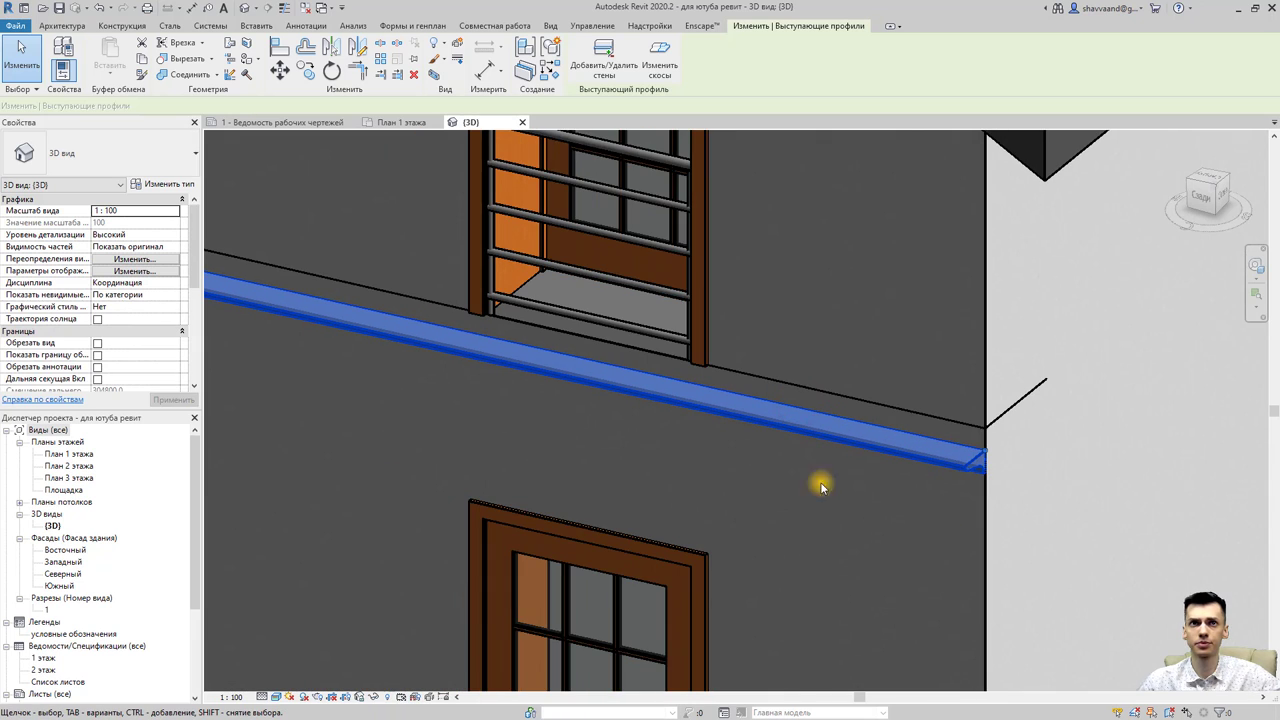
{"action": "mouse_move", "coordinate": [562, 501]}
{"action": "middle_mouse_down", "text": "shift"}
{"action": "mouse_move", "coordinate": [617, 456]}
{"action": "mouse_move", "coordinate": [770, 419]}
{"action": "mouse_move", "coordinate": [833, 432]}
{"action": "mouse_move", "coordinate": [786, 400]}
{"action": "mouse_move", "coordinate": [806, 360]}
{"action": "middle_mouse_up", "text": "shift"}
{"action": "left_click", "coordinate": [768, 420]}
{"action": "left_click", "coordinate": [751, 385]}
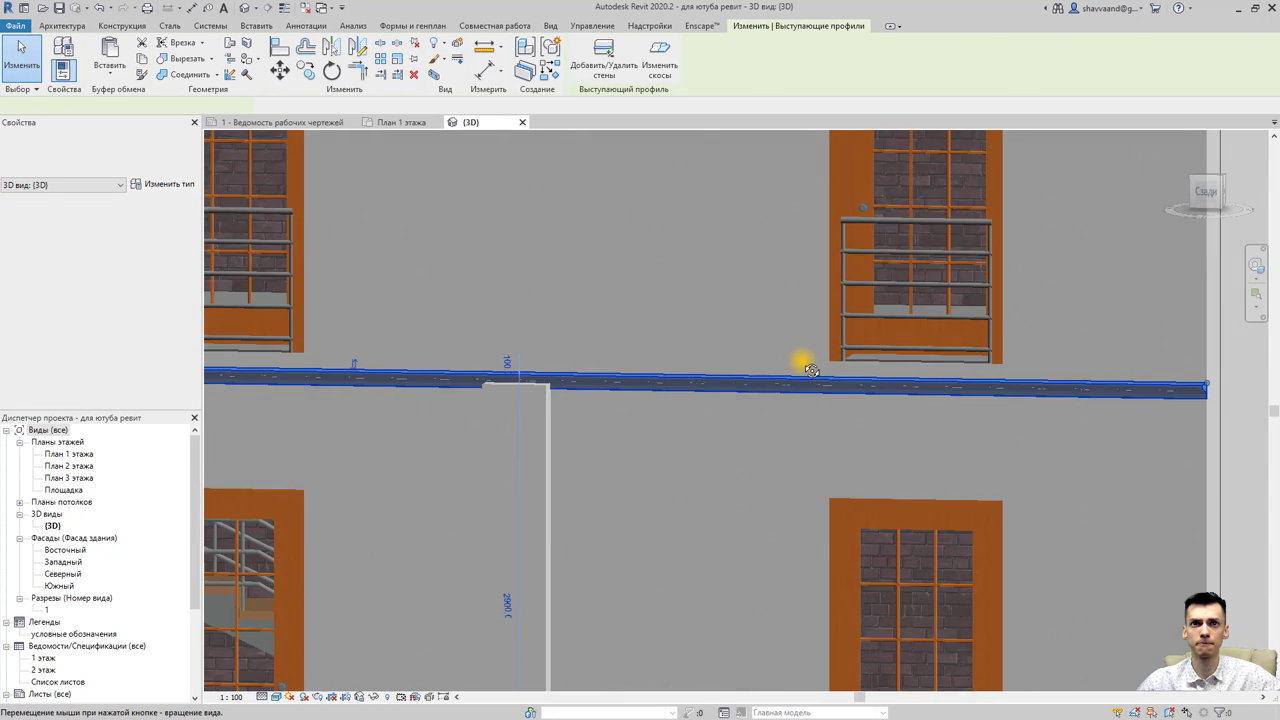
{"action": "left_click", "coordinate": [508, 606]}
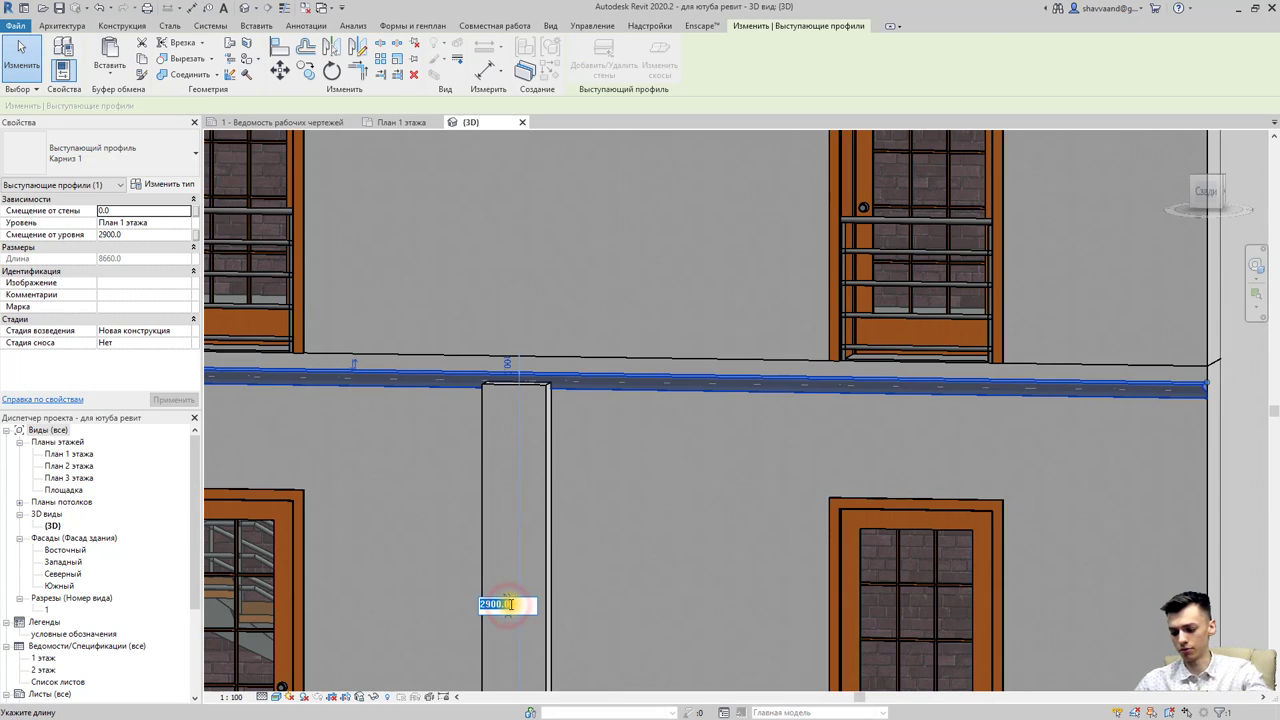
{"action": "type", "text": "3000"}
{"action": "key", "text": "Return"}
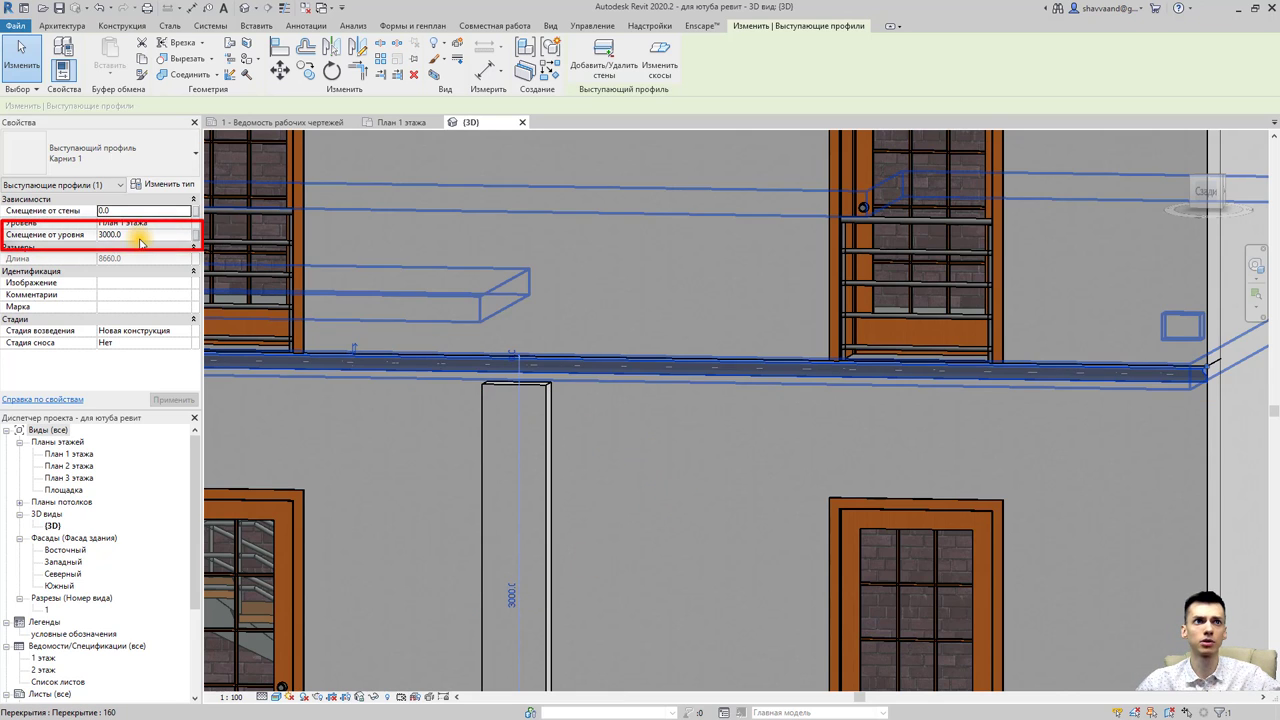
{"action": "left_click", "coordinate": [138, 236]}
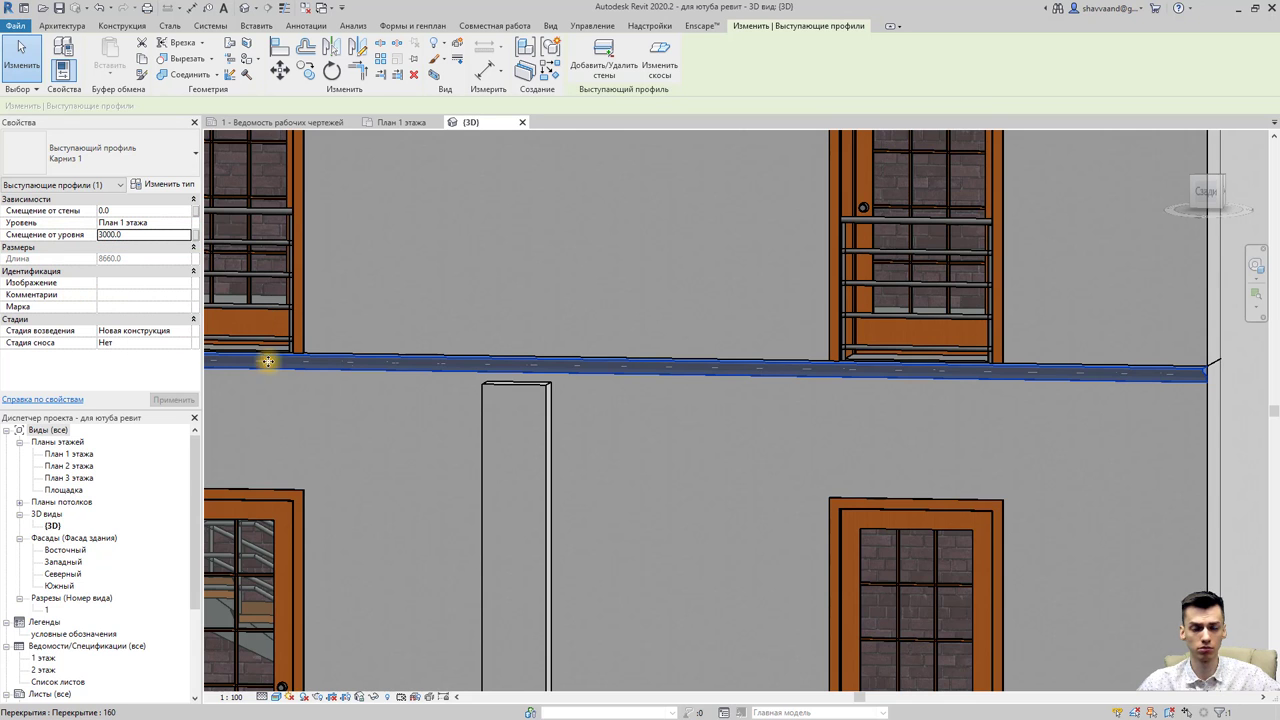
{"action": "left_click", "coordinate": [945, 434]}
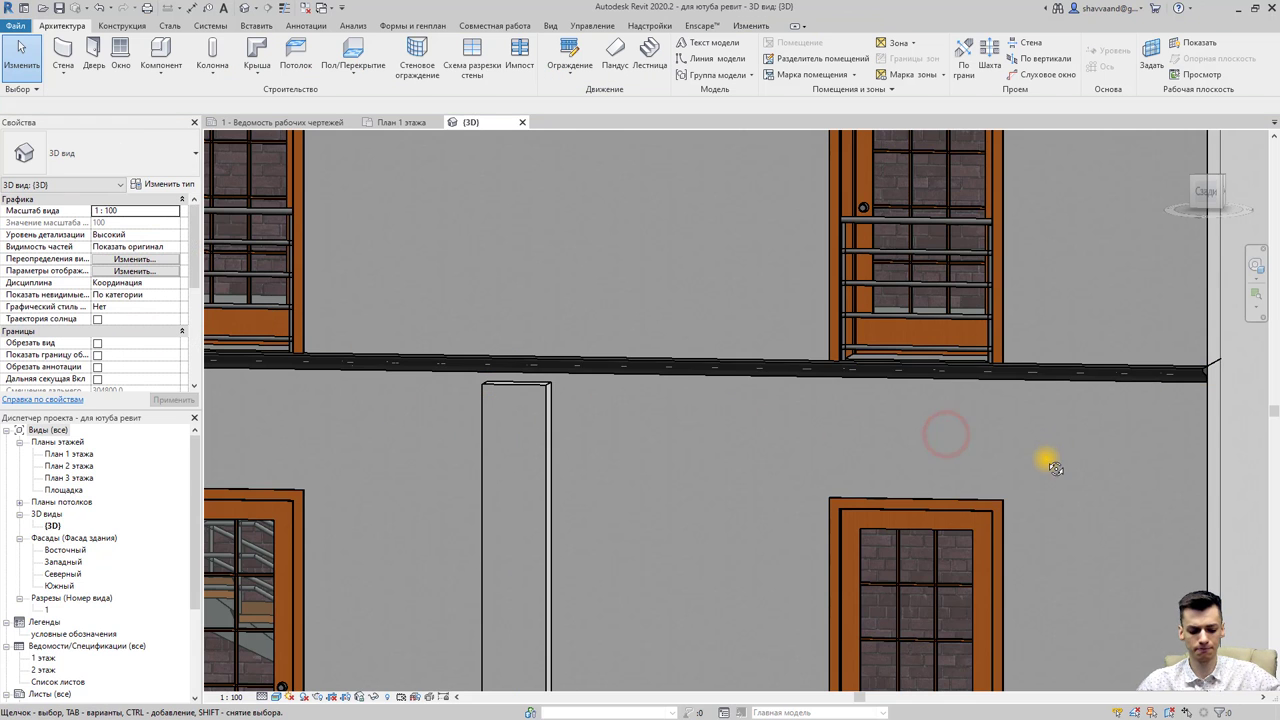
Set the Карниз 1 cornice type's material to Штукатурка.
{"action": "middle_click_drag", "start_coordinate": [1055, 467], "coordinate": [744, 489], "text": "shift"}
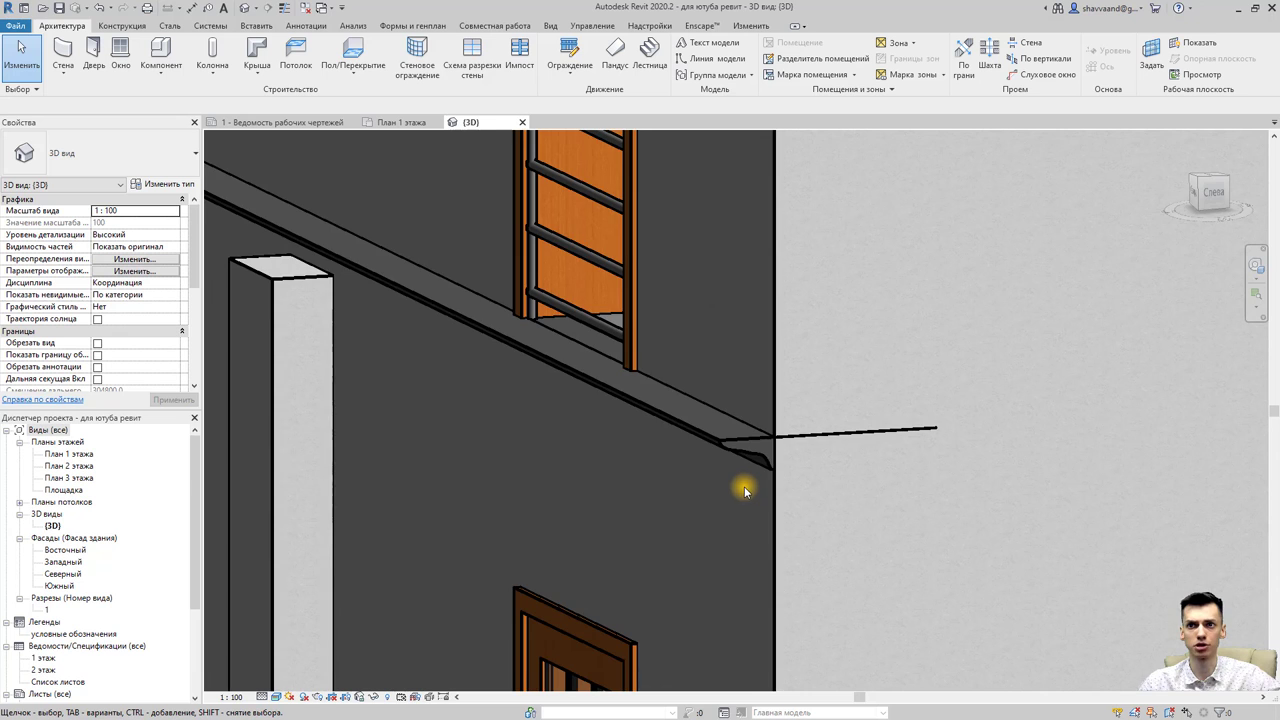
{"action": "scroll", "coordinate": [744, 470], "scroll_direction": "down", "scroll_amount": 3}
{"action": "left_click", "coordinate": [735, 443]}
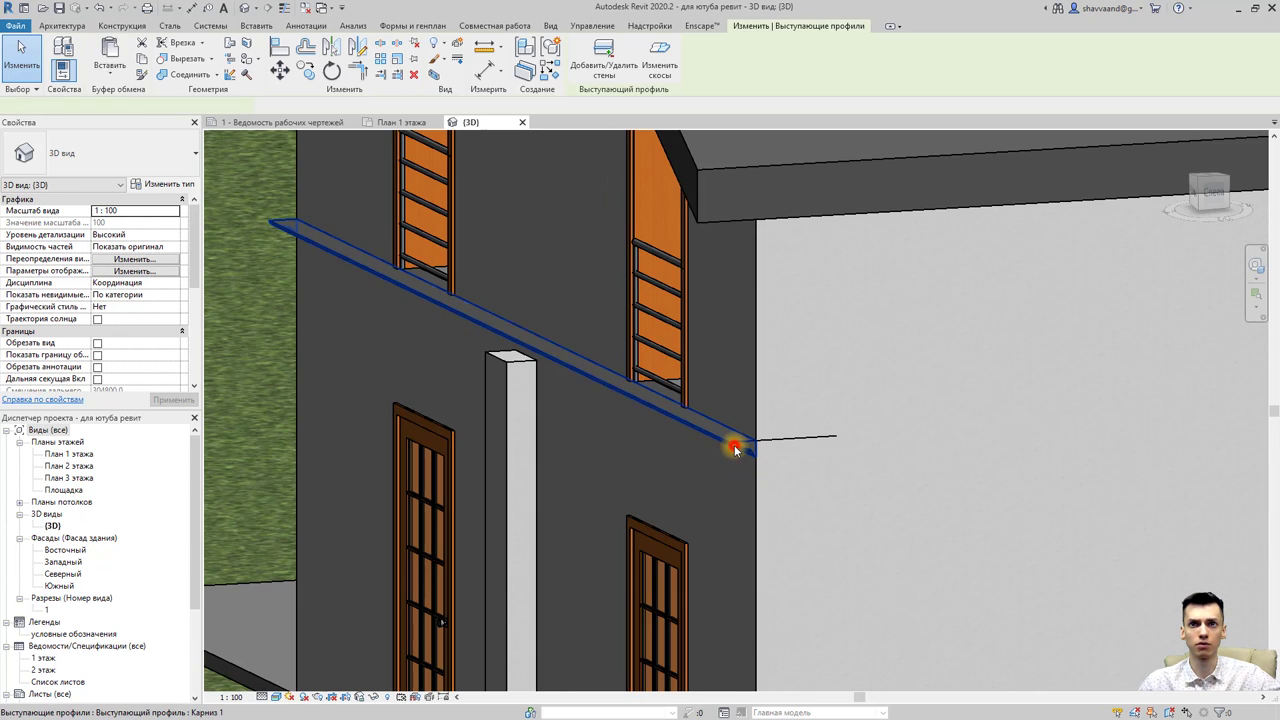
{"action": "middle_click_drag", "start_coordinate": [696, 488], "coordinate": [320, 262], "text": "shift"}
{"action": "left_click", "coordinate": [183, 184]}
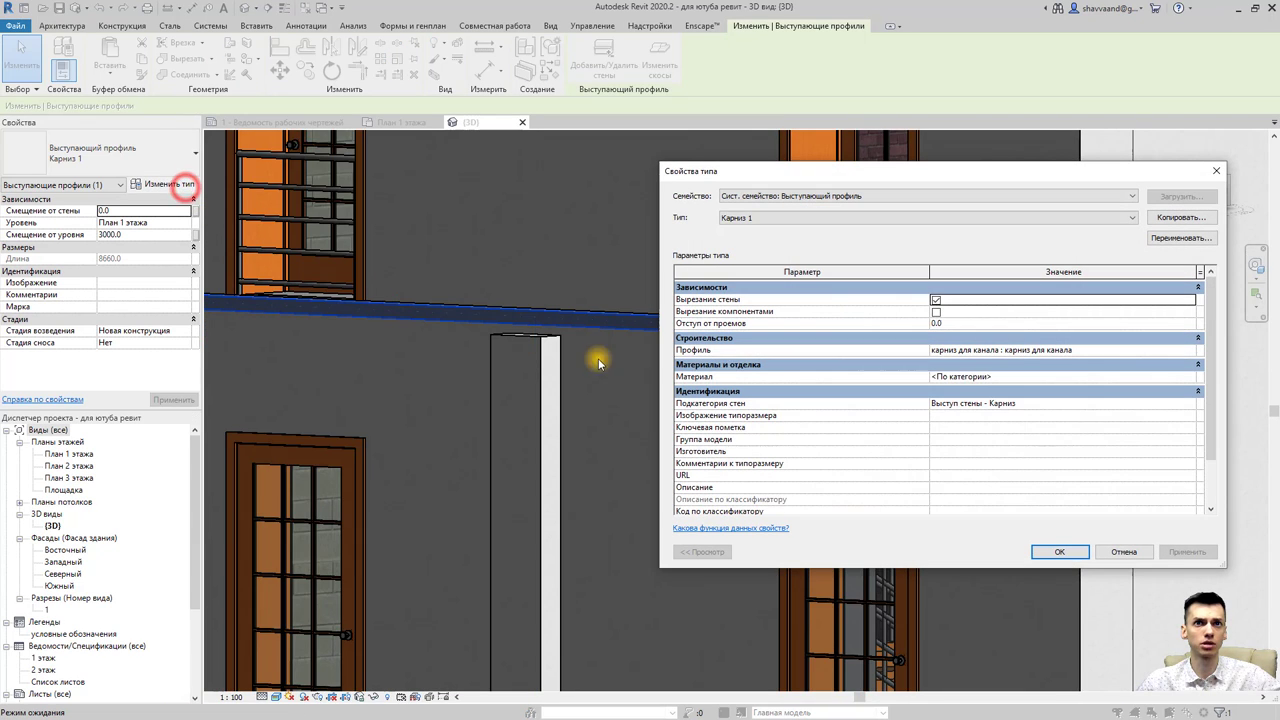
{"action": "left_click", "coordinate": [1180, 377]}
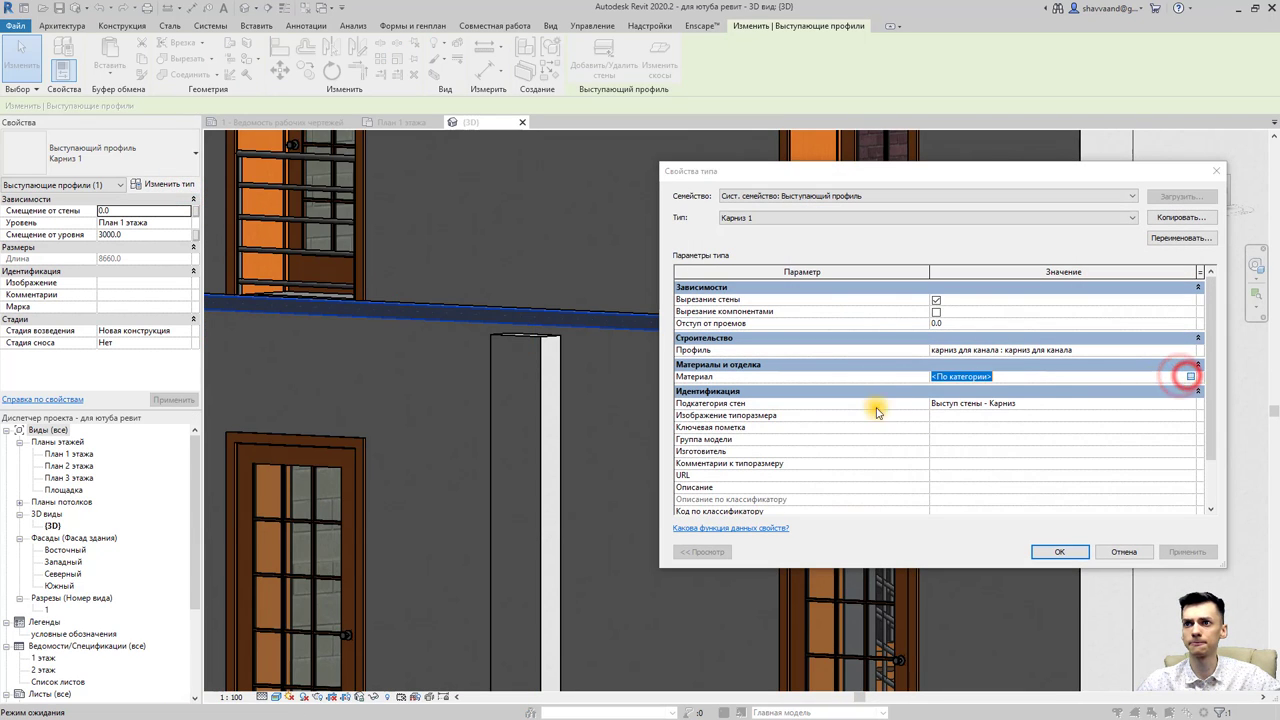
{"action": "left_click", "coordinate": [1188, 377]}
{"action": "left_click", "coordinate": [153, 386]}
{"action": "double_click", "coordinate": [145, 400]}
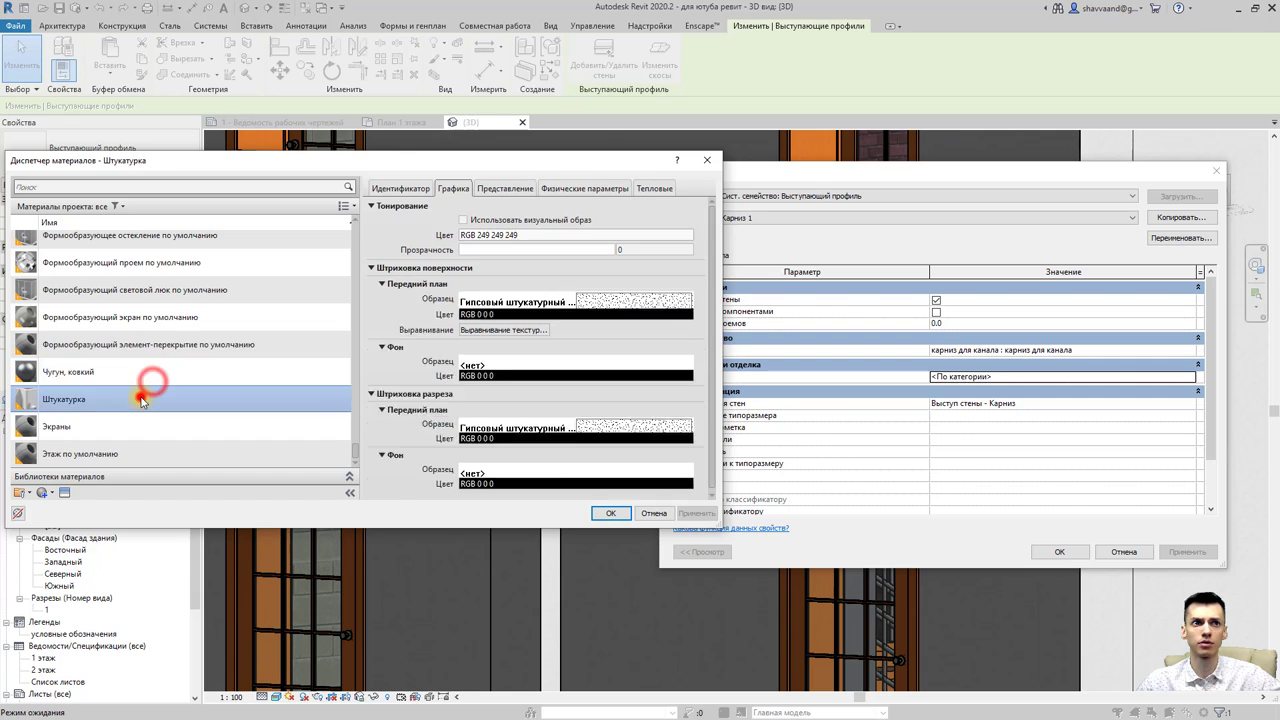
{"action": "left_click", "coordinate": [1042, 558]}
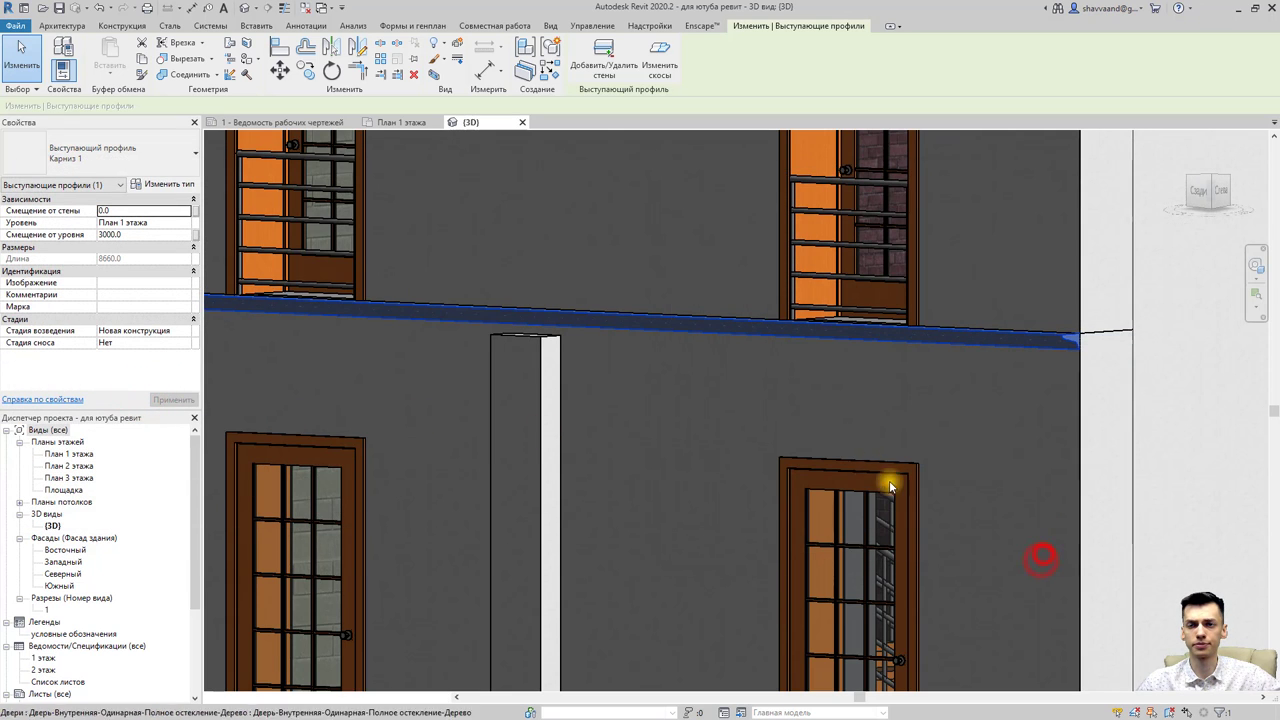
{"action": "key", "text": "Escape"}
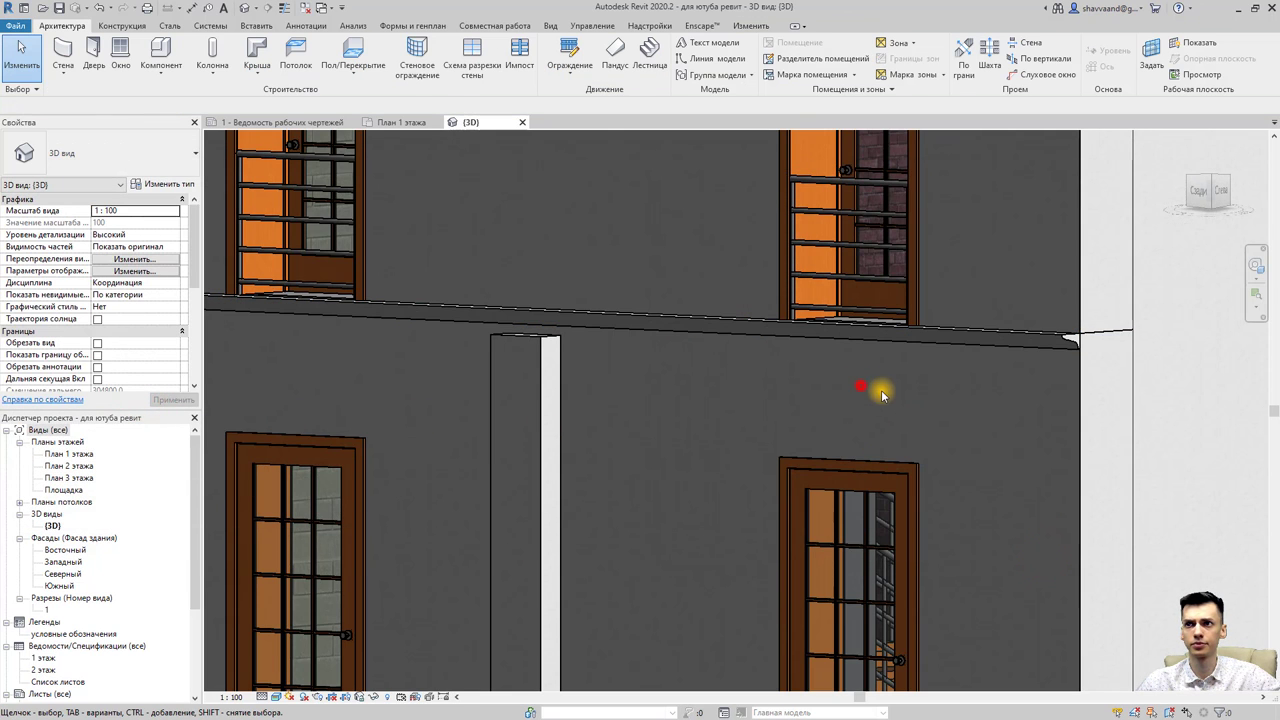
Extend the cornice around the corner onto the white side wall with Add/Remove Walls.
{"action": "mouse_move", "coordinate": [881, 390]}
{"action": "middle_mouse_down", "text": "shift"}
{"action": "mouse_move", "coordinate": [962, 458]}
{"action": "mouse_move", "coordinate": [997, 417]}
{"action": "mouse_move", "coordinate": [571, 414]}
{"action": "mouse_move", "coordinate": [651, 381]}
{"action": "middle_mouse_up", "text": "shift"}
{"action": "left_click", "coordinate": [997, 417]}
{"action": "scroll", "coordinate": [651, 381], "scroll_direction": "down", "scroll_amount": 3}
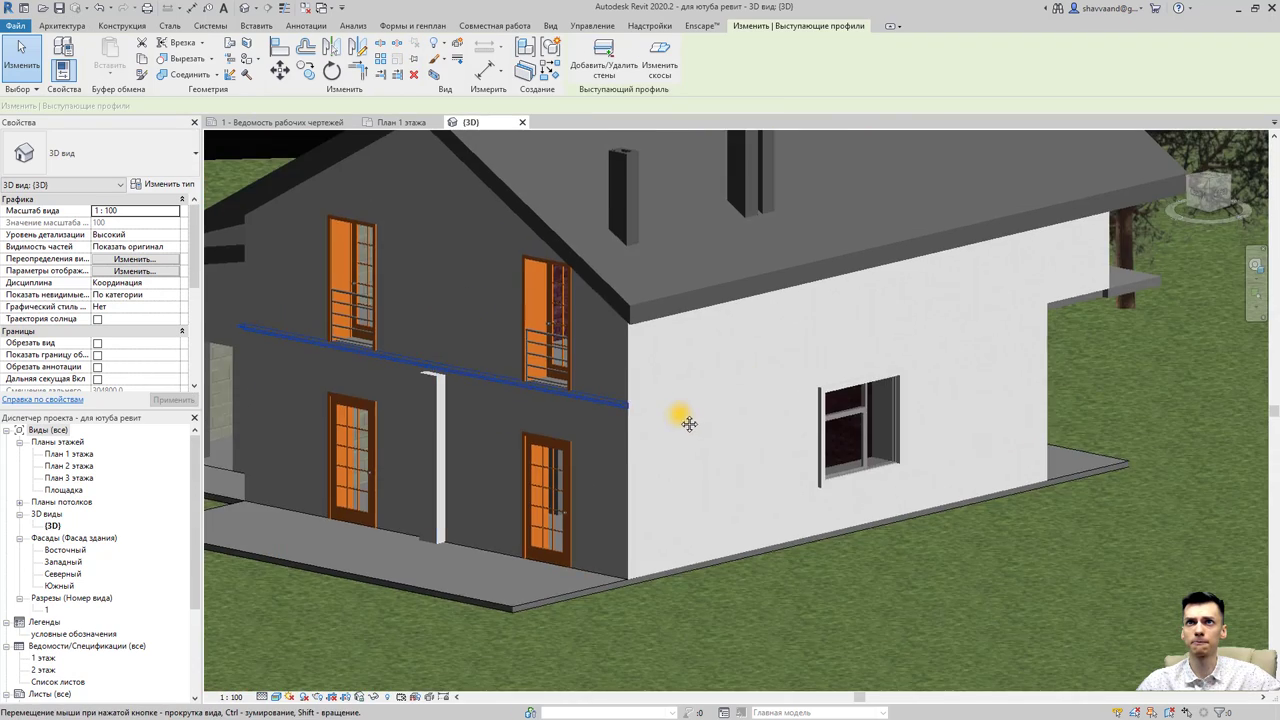
{"action": "scroll", "coordinate": [686, 423], "scroll_direction": "up", "scroll_amount": 2}
{"action": "left_click", "coordinate": [604, 67]}
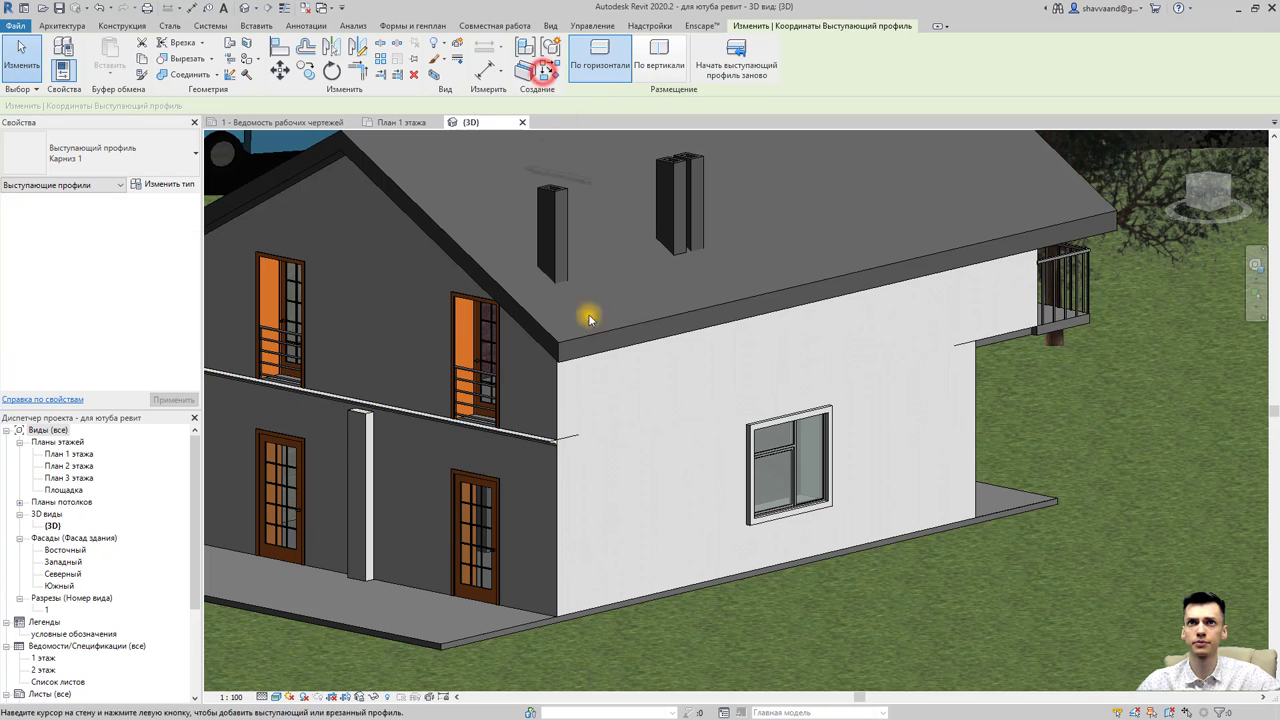
{"action": "left_click", "coordinate": [582, 440]}
{"action": "left_click", "coordinate": [582, 440]}
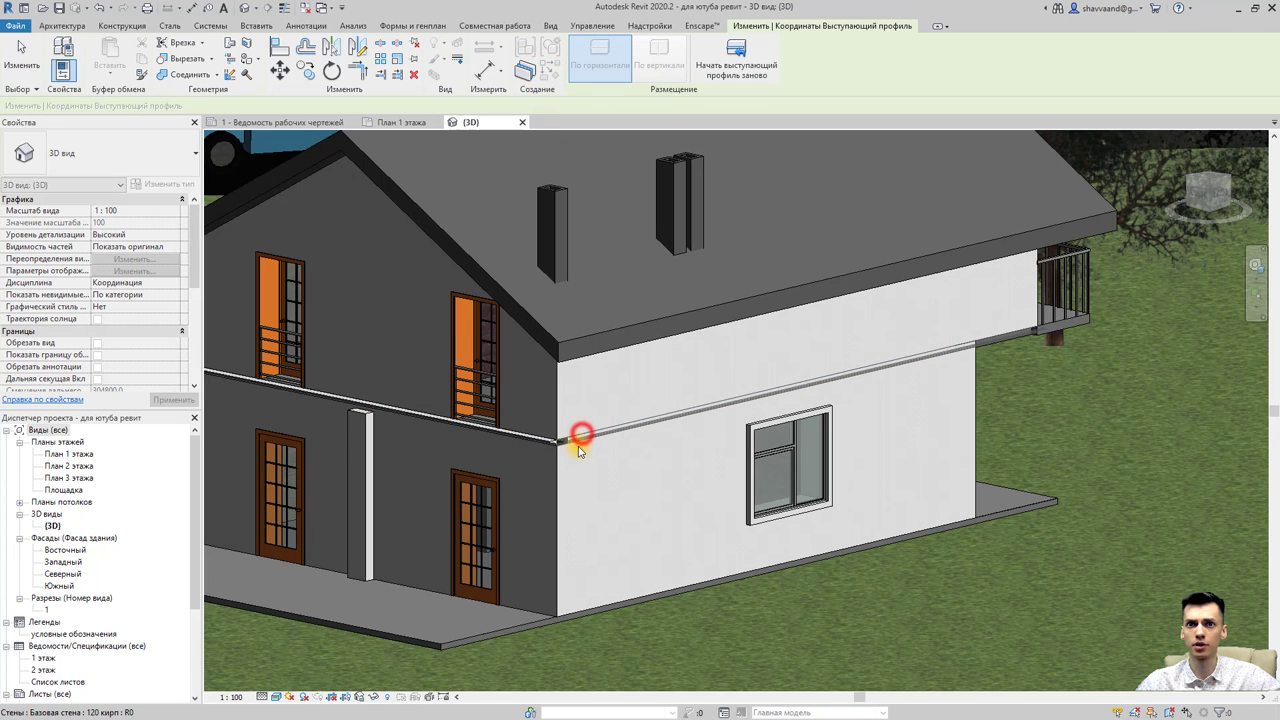
{"action": "scroll", "coordinate": [565, 446], "scroll_direction": "up", "scroll_amount": 3}
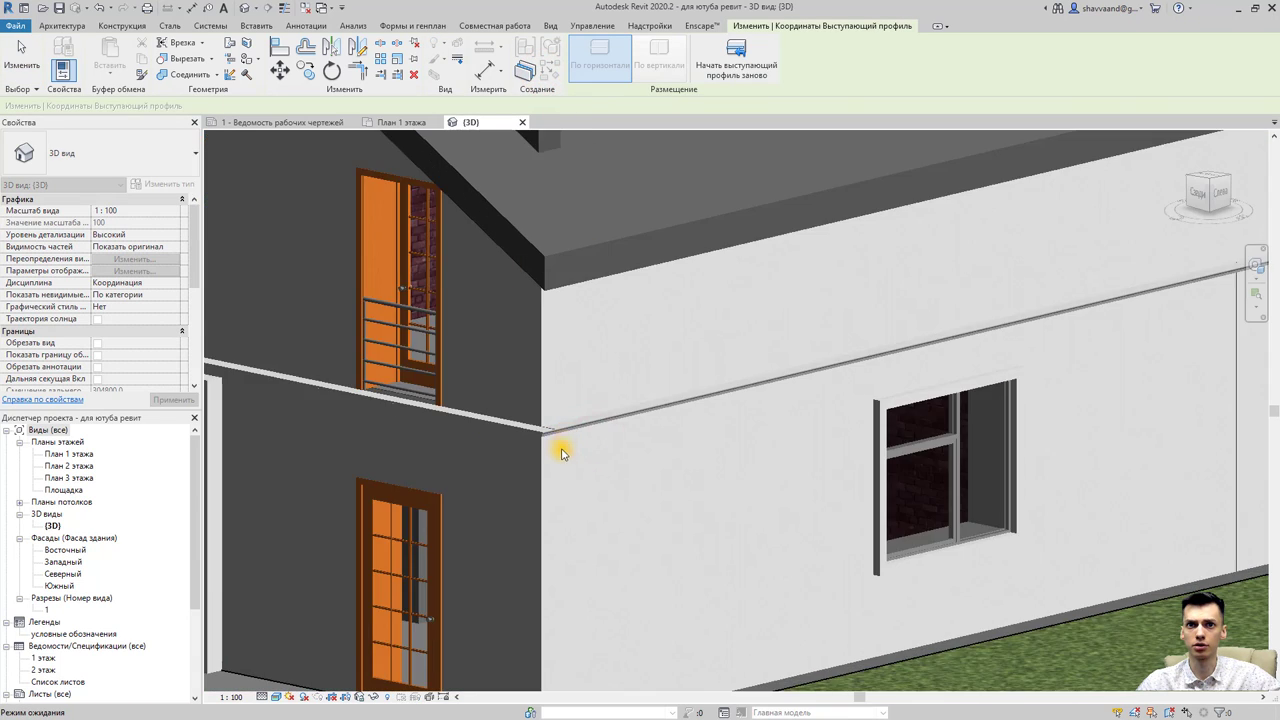
{"action": "scroll", "coordinate": [563, 449], "scroll_direction": "up", "scroll_amount": 2}
{"action": "key", "text": "Escape"}
{"action": "key", "text": "Escape"}
{"action": "scroll", "coordinate": [715, 602], "scroll_direction": "up", "scroll_amount": 2}
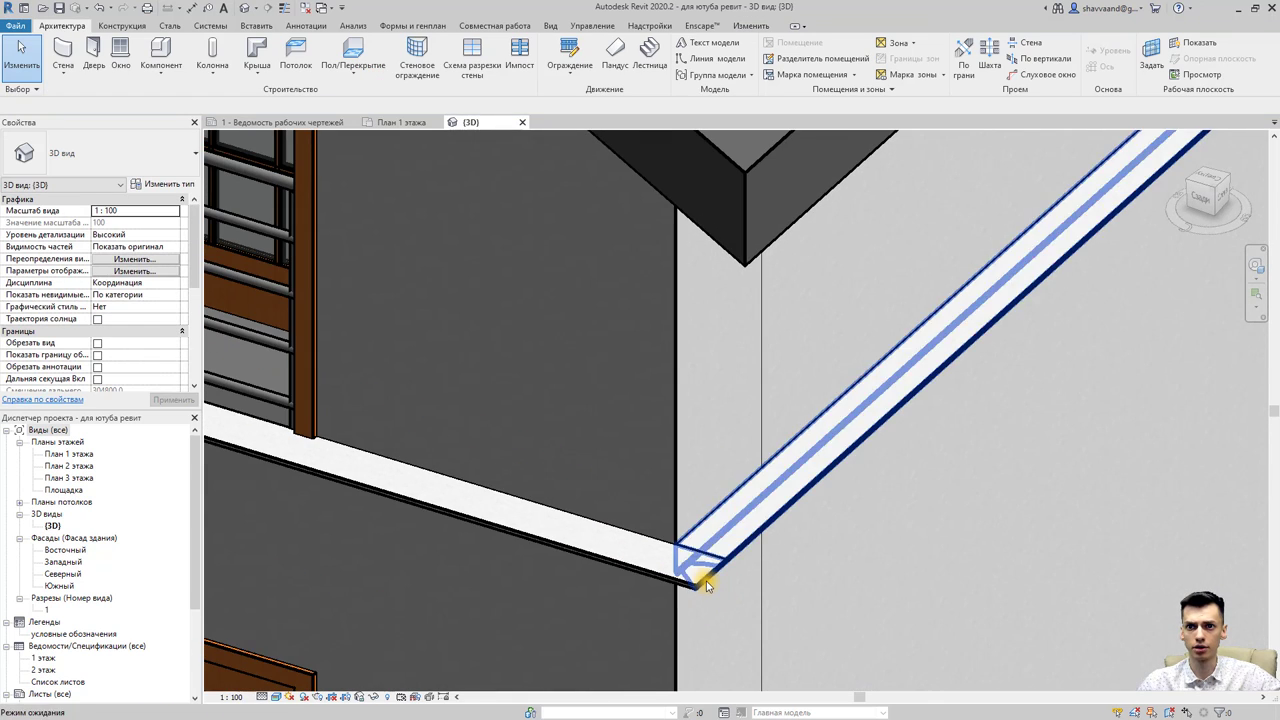
{"action": "left_click", "coordinate": [705, 582]}
{"action": "middle_click_drag", "start_coordinate": [700, 571], "coordinate": [603, 241], "text": "shift"}
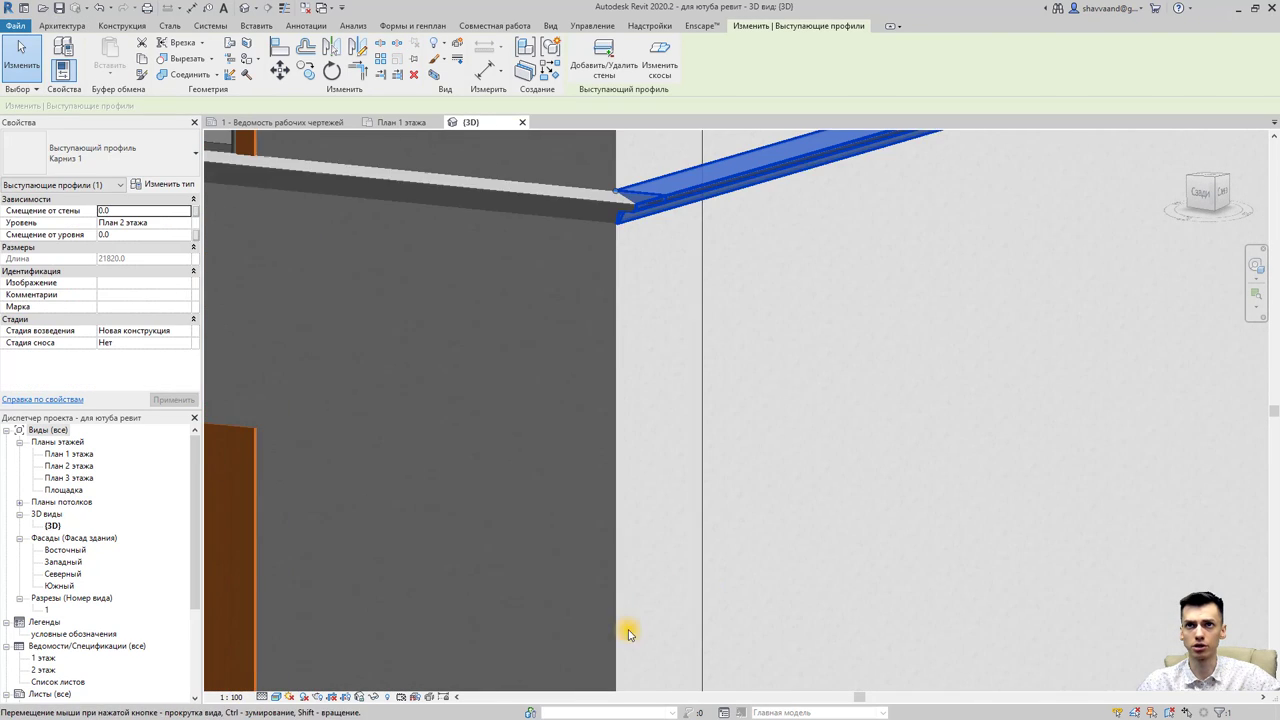
{"action": "key", "text": "Escape"}
{"action": "scroll", "coordinate": [578, 315], "scroll_direction": "down", "scroll_amount": 2}
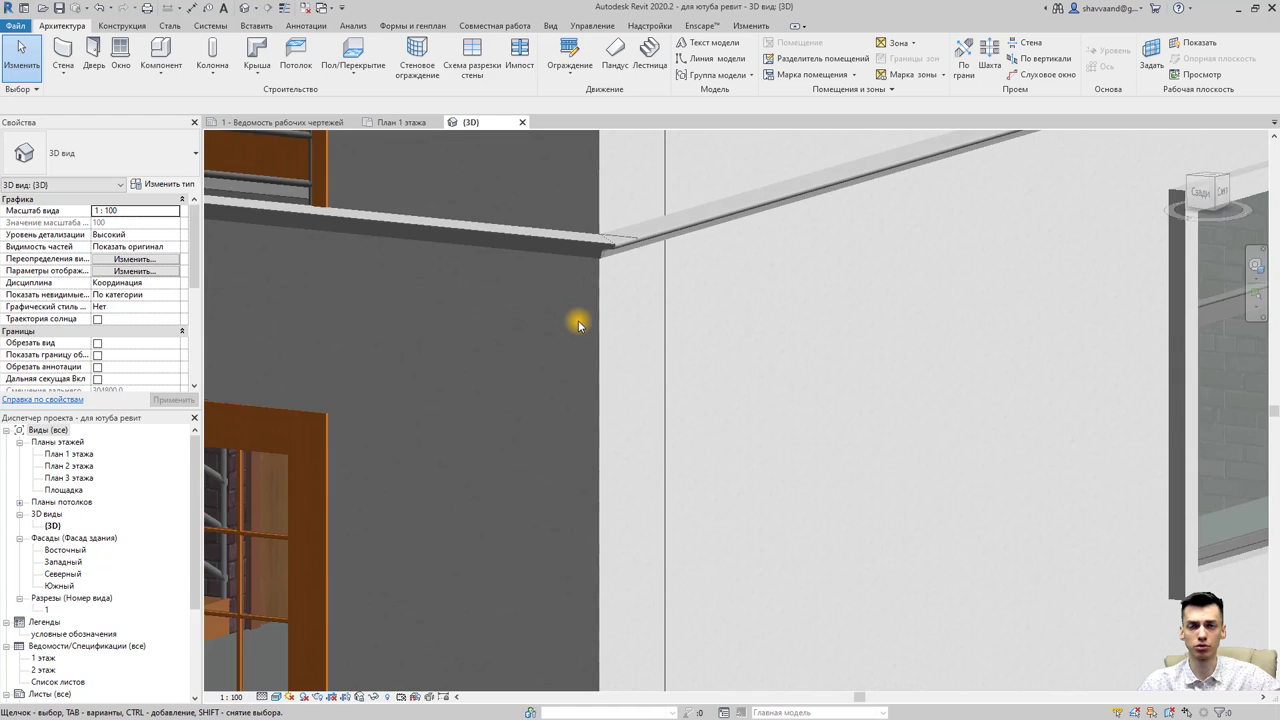
{"action": "middle_click_drag", "start_coordinate": [578, 335], "coordinate": [883, 552], "text": "shift"}
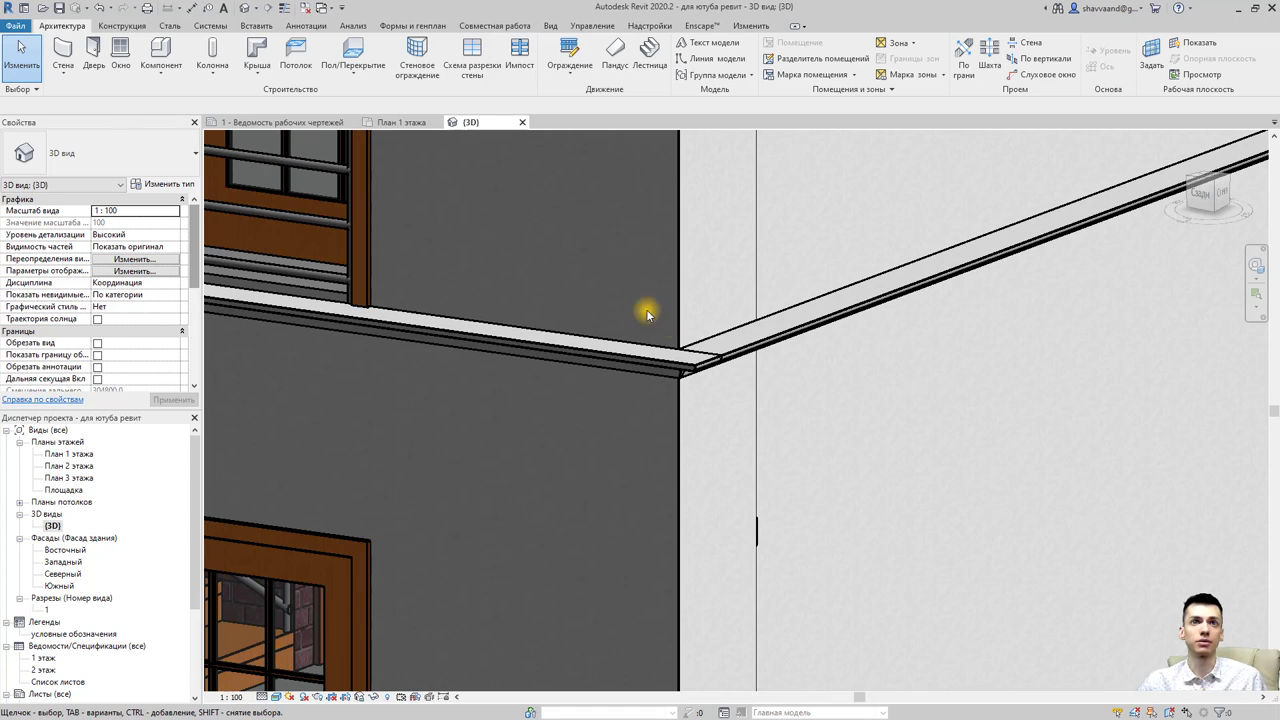
Place a second Карниз 1 sweep along the lower part of the white side wall.
{"action": "left_click", "coordinate": [733, 350]}
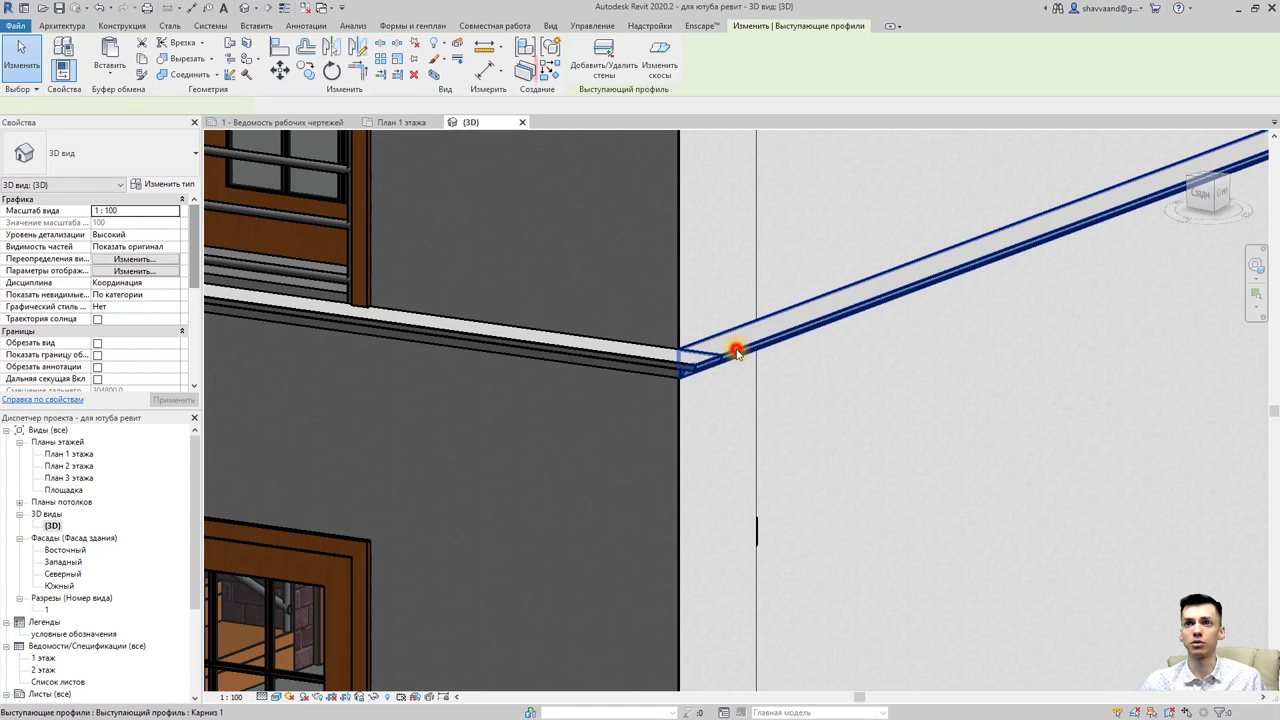
{"action": "left_click", "coordinate": [573, 70]}
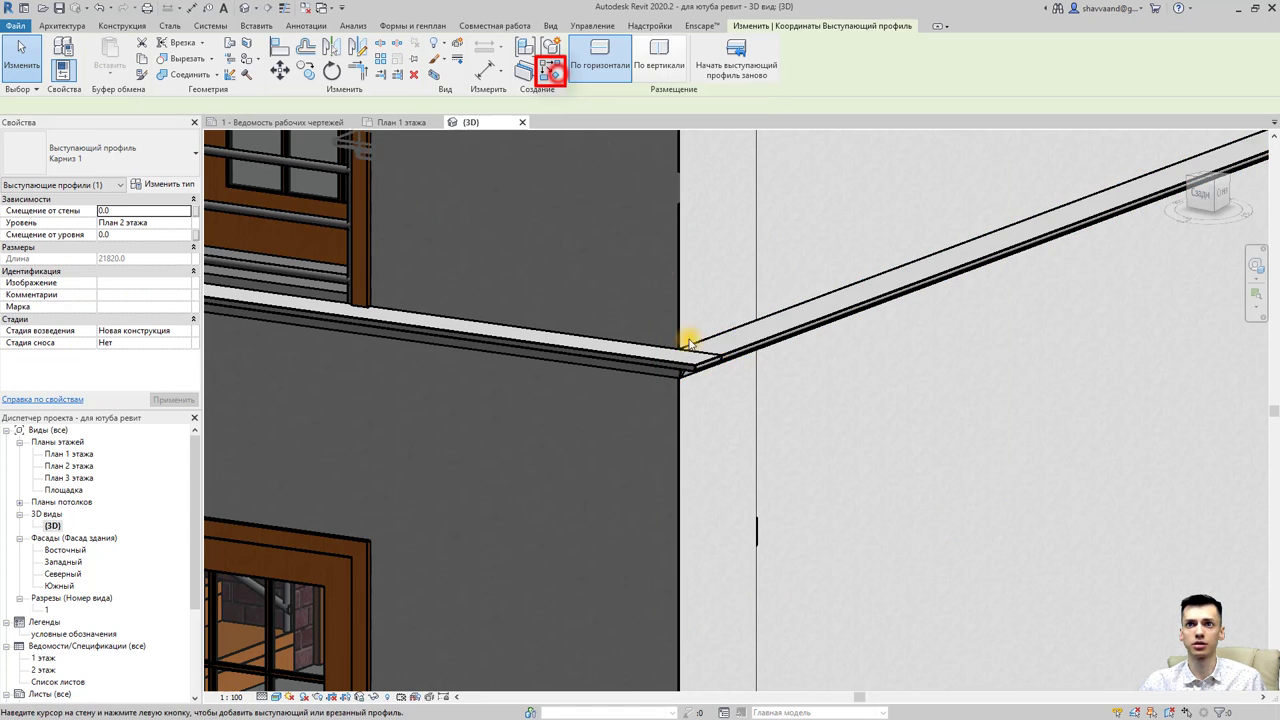
{"action": "mouse_move", "coordinate": [686, 337]}
{"action": "middle_mouse_down", "text": "shift"}
{"action": "mouse_move", "coordinate": [694, 509]}
{"action": "mouse_move", "coordinate": [833, 515]}
{"action": "middle_mouse_up", "text": "shift"}
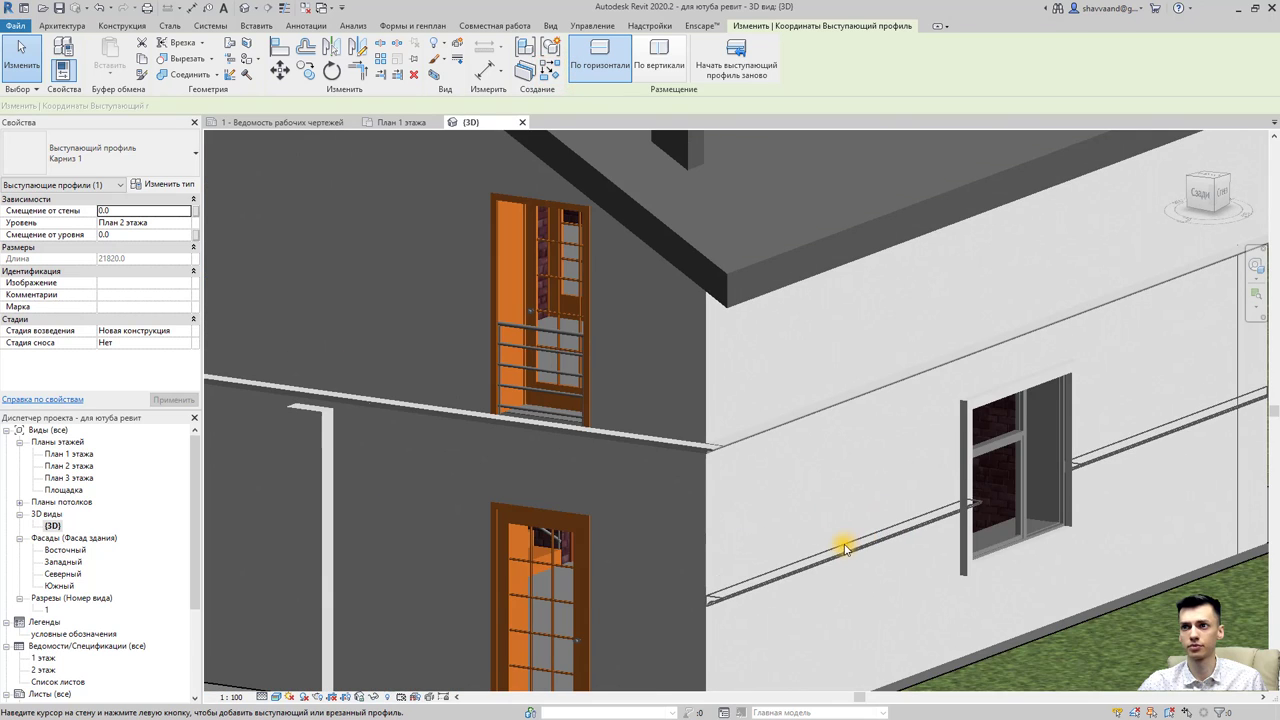
{"action": "left_click", "coordinate": [846, 627]}
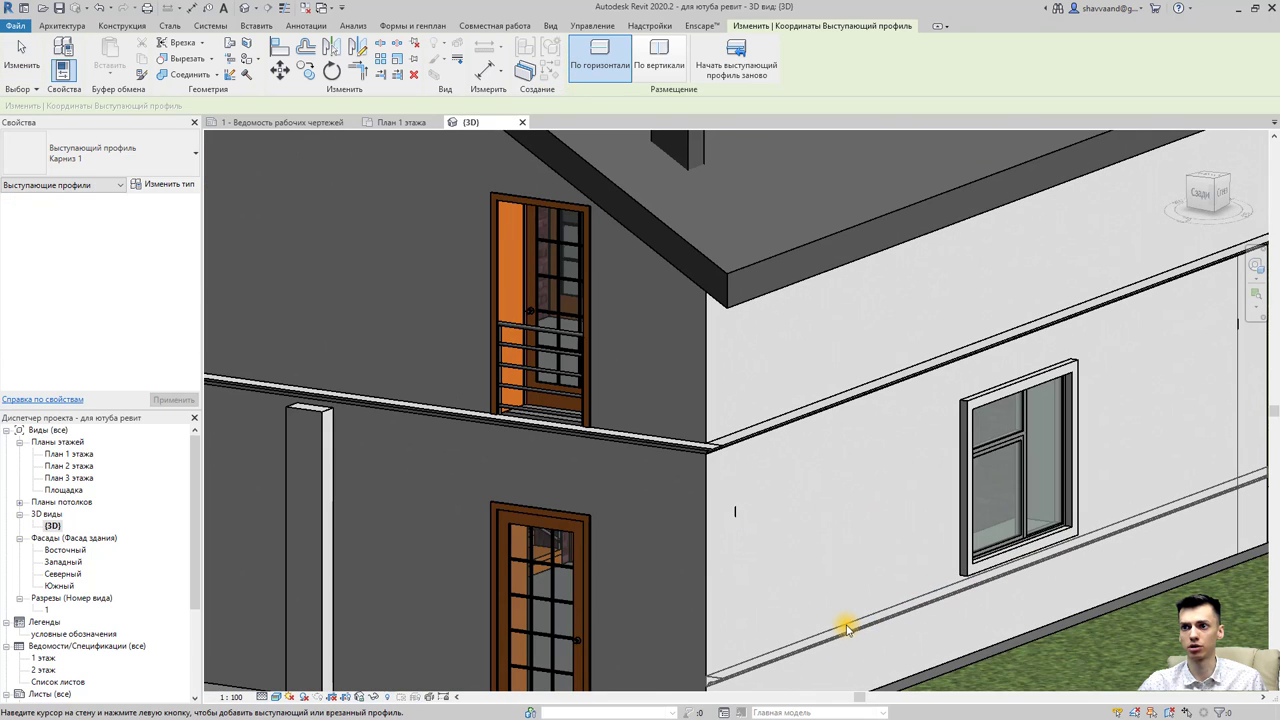
{"action": "left_click", "coordinate": [845, 630]}
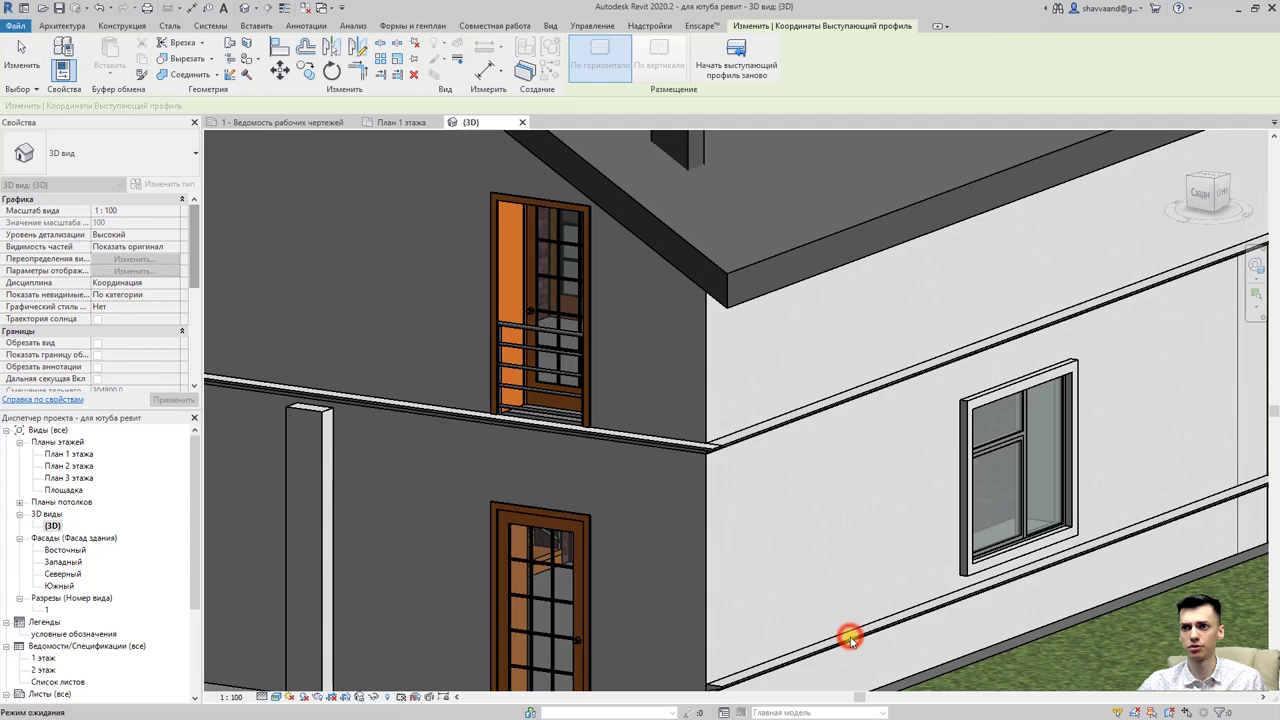
{"action": "key", "text": "Escape"}
View the facade straight on from the Left face and select the lower sweep.
{"action": "left_click", "coordinate": [998, 566]}
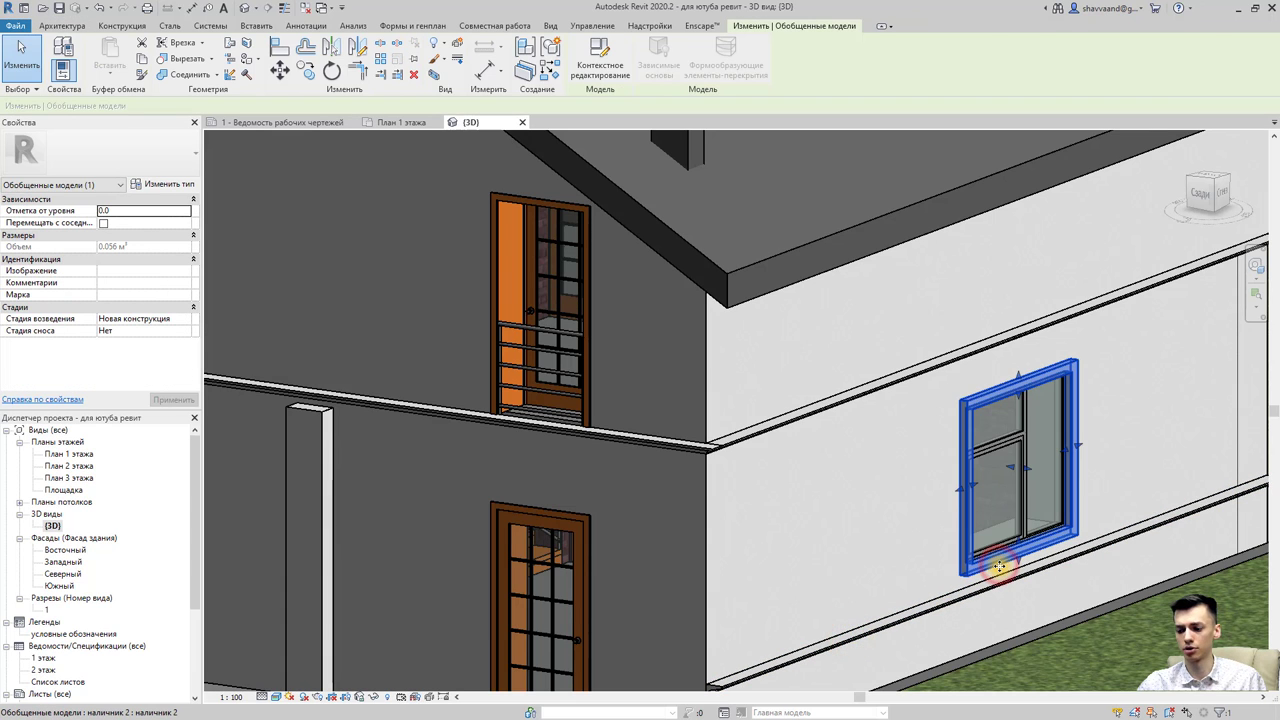
{"action": "key", "text": "Escape"}
{"action": "mouse_move", "coordinate": [908, 563]}
{"action": "middle_mouse_down"}
{"action": "mouse_move", "coordinate": [806, 552]}
{"action": "mouse_move", "coordinate": [620, 600]}
{"action": "middle_mouse_up"}
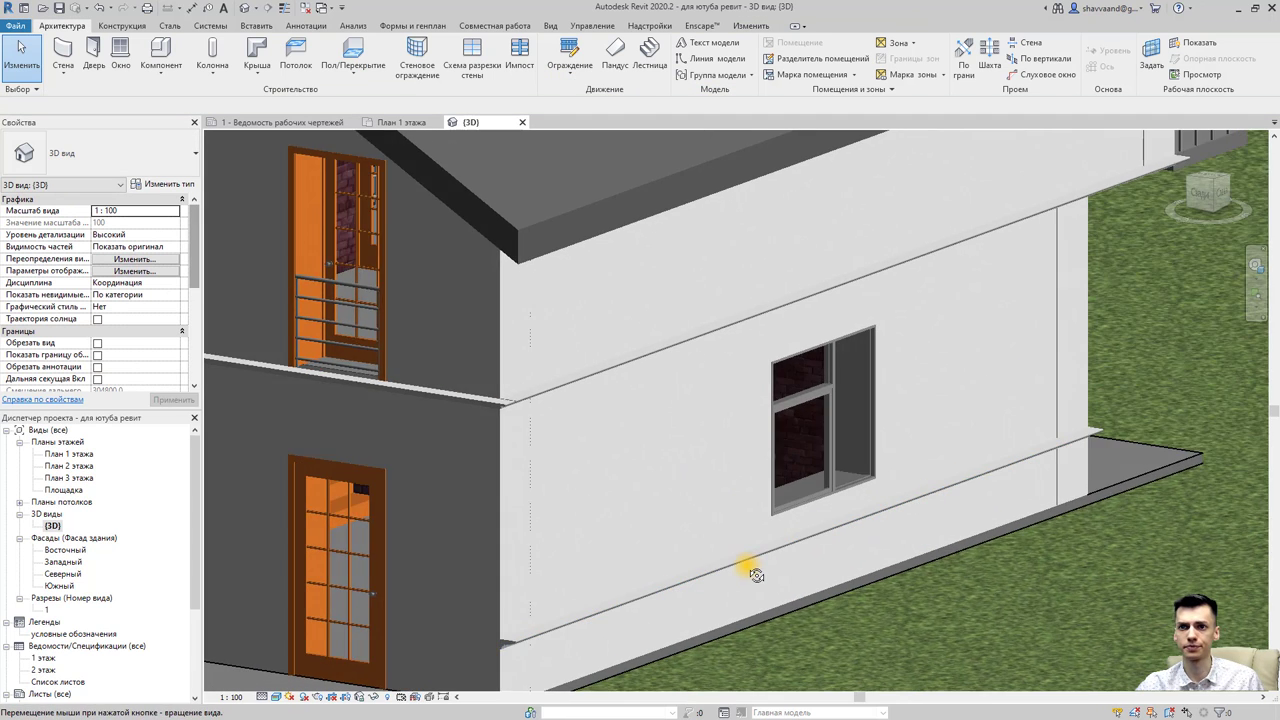
{"action": "left_click", "coordinate": [1229, 199]}
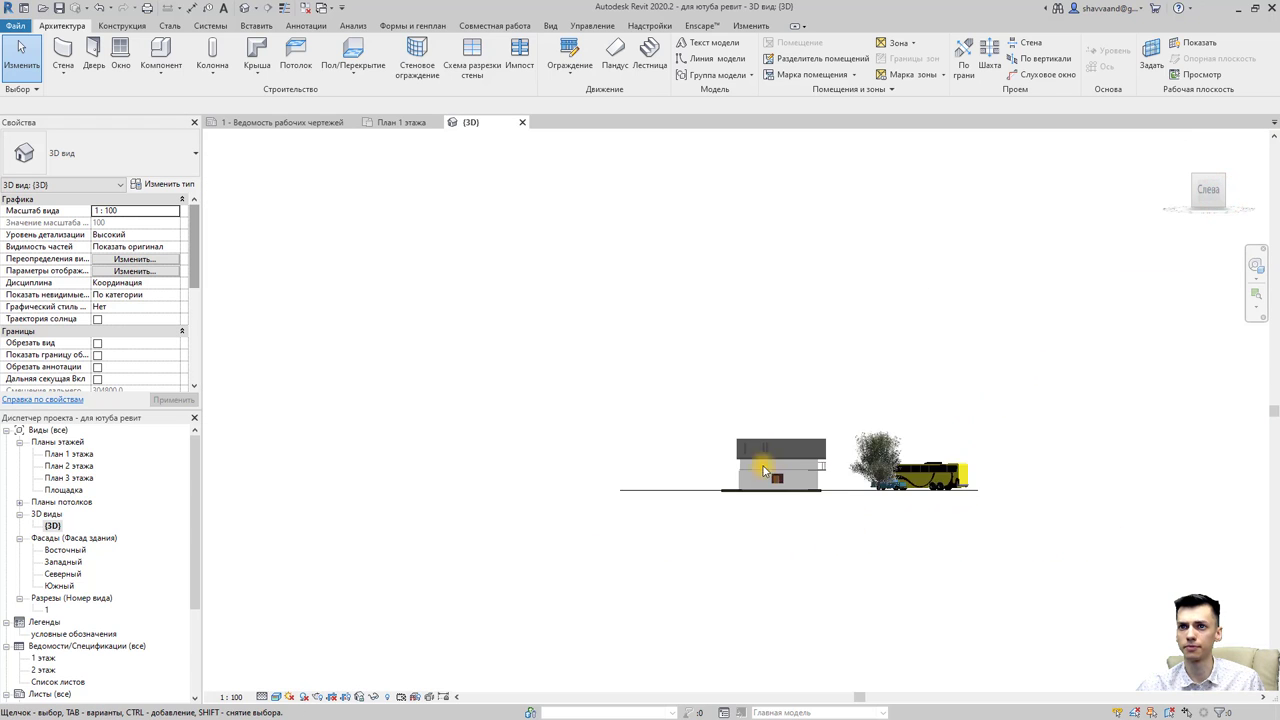
{"action": "scroll", "coordinate": [763, 470], "scroll_direction": "up", "scroll_amount": 6}
{"action": "scroll", "coordinate": [720, 390], "scroll_direction": "down", "scroll_amount": 1}
{"action": "scroll", "coordinate": [795, 510], "scroll_direction": "down", "scroll_amount": 2}
{"action": "scroll", "coordinate": [760, 530], "scroll_direction": "up", "scroll_amount": 2}
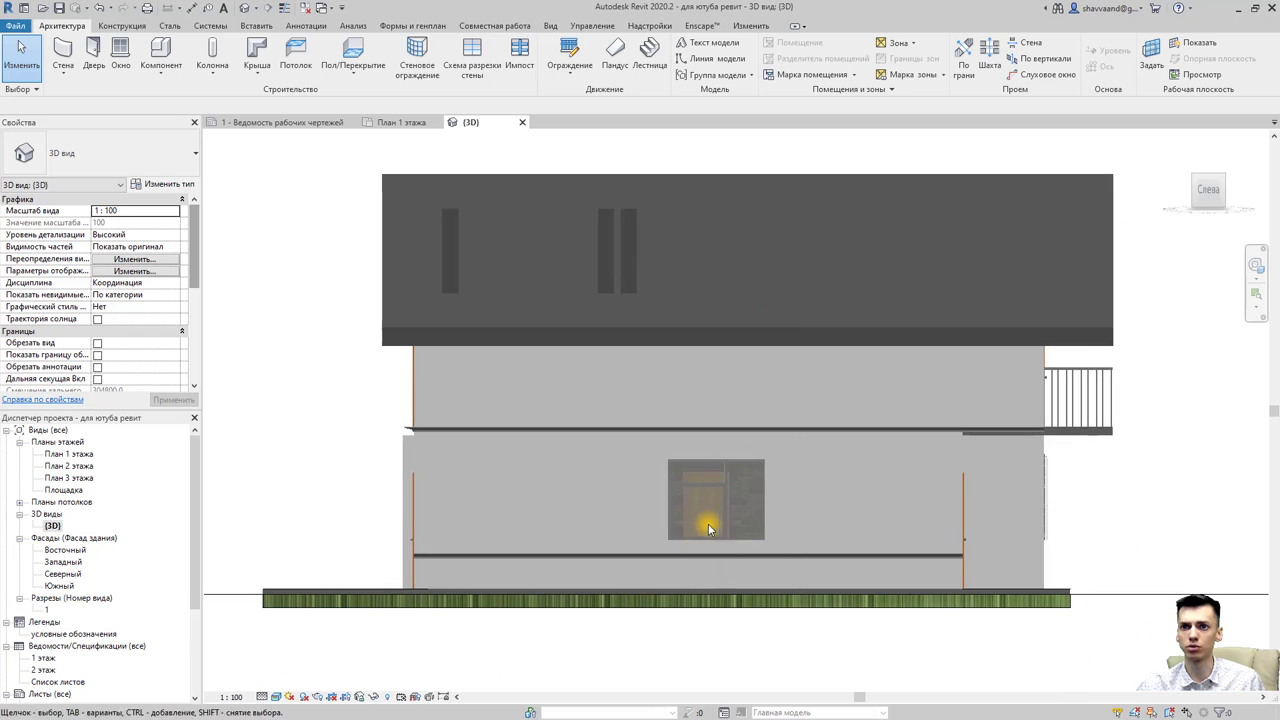
{"action": "scroll", "coordinate": [708, 523], "scroll_direction": "up", "scroll_amount": 3}
{"action": "left_click", "coordinate": [720, 558]}
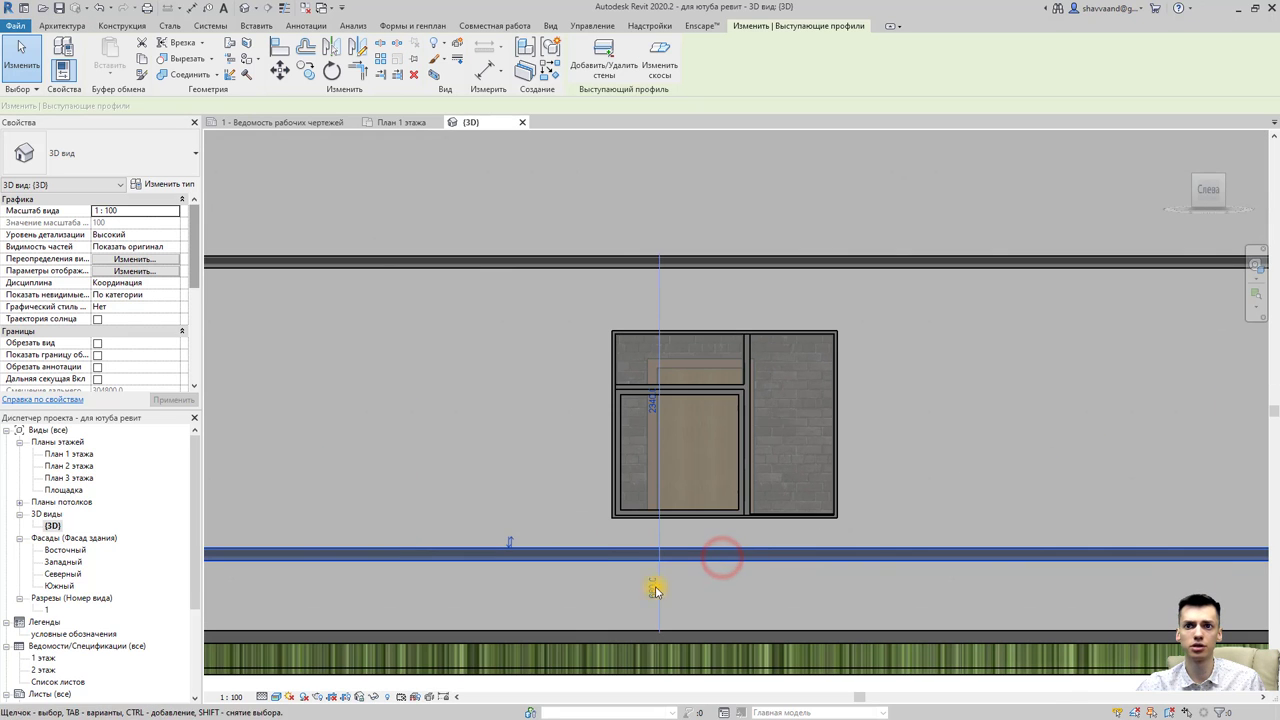
Check the window sill height and set the lower sweep's height to 900.
{"action": "left_click", "coordinate": [627, 513]}
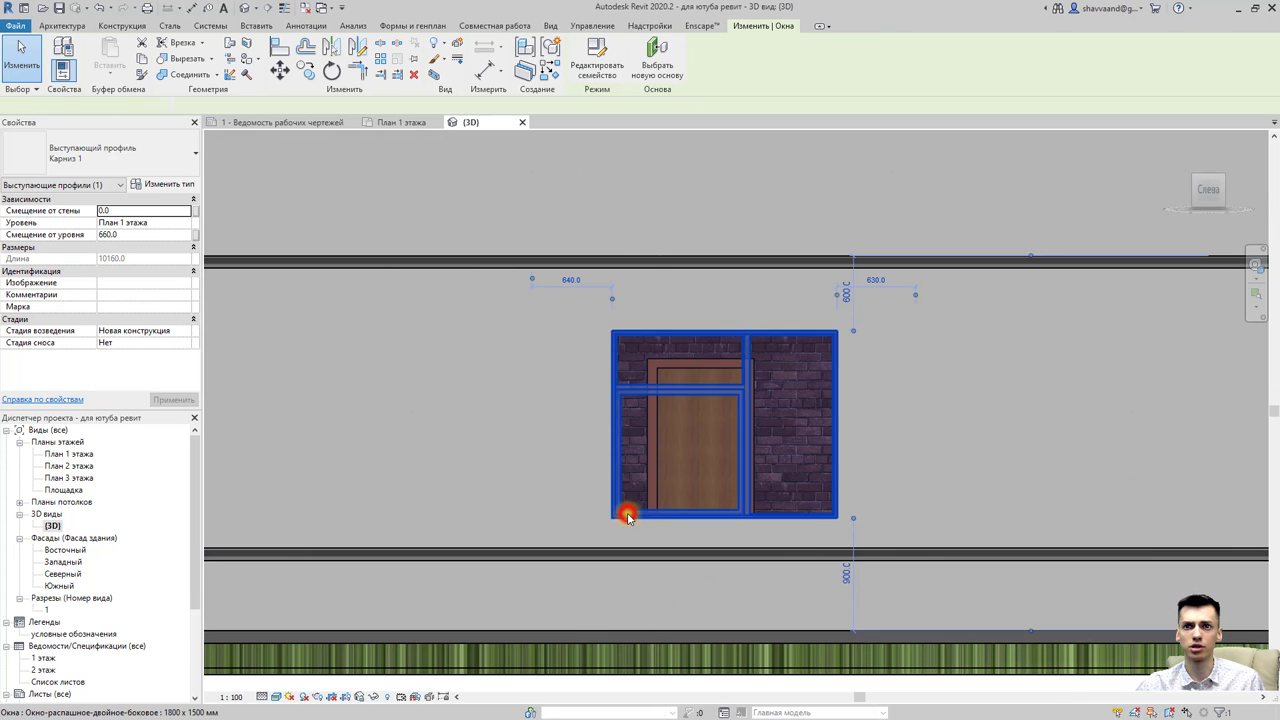
{"action": "left_click", "coordinate": [550, 553]}
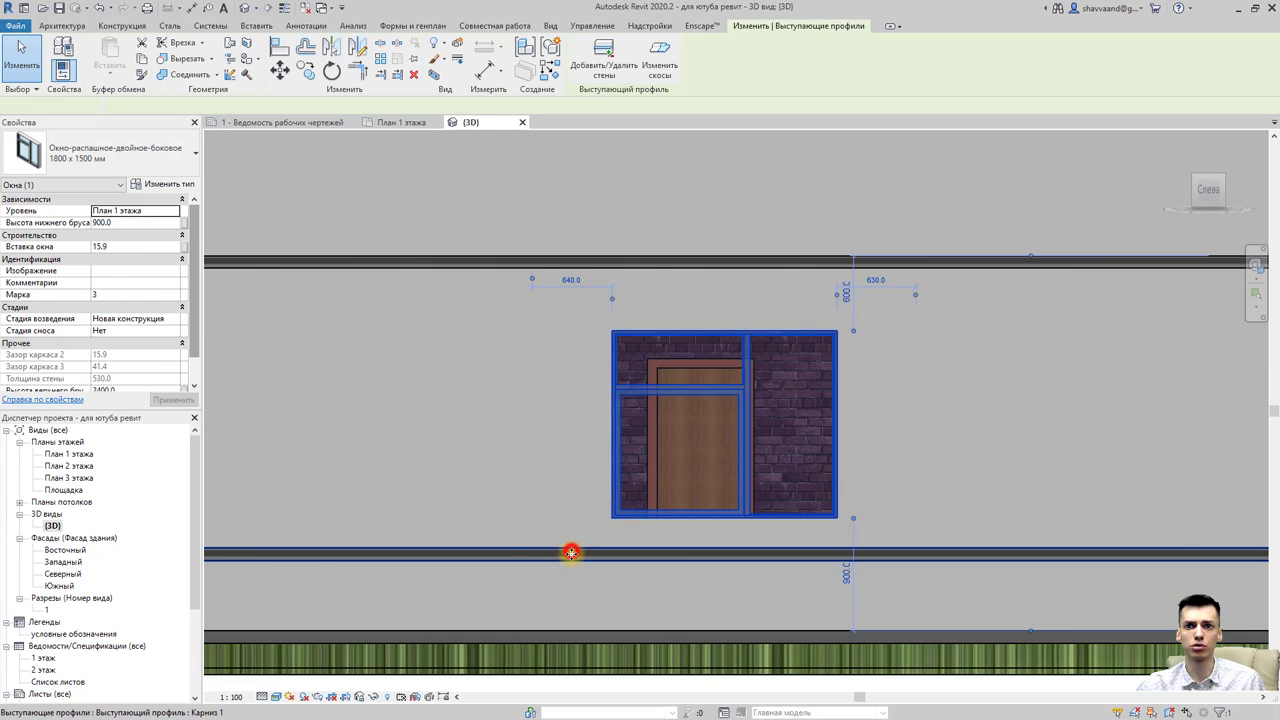
{"action": "left_click", "coordinate": [645, 590]}
{"action": "type", "text": "900"}
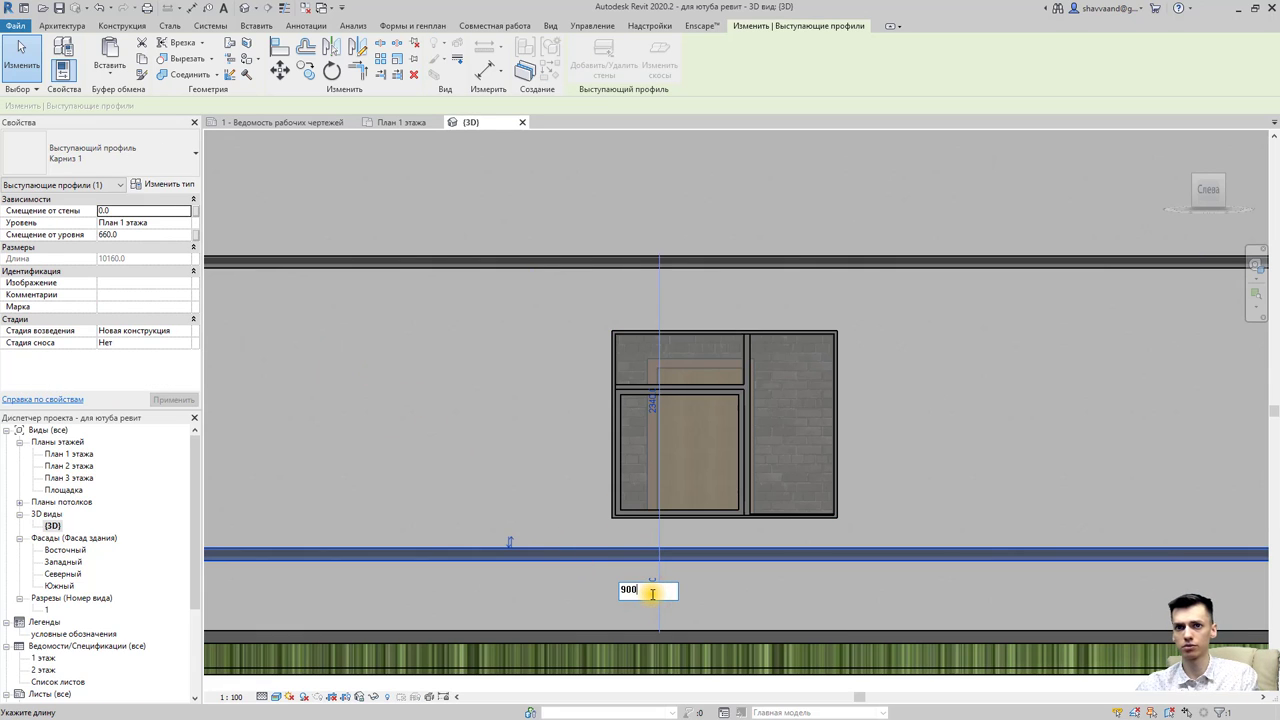
{"action": "key", "text": "Return"}
Raise the lower sweep's offset to 1000 mm above the level.
{"action": "left_click", "coordinate": [651, 574]}
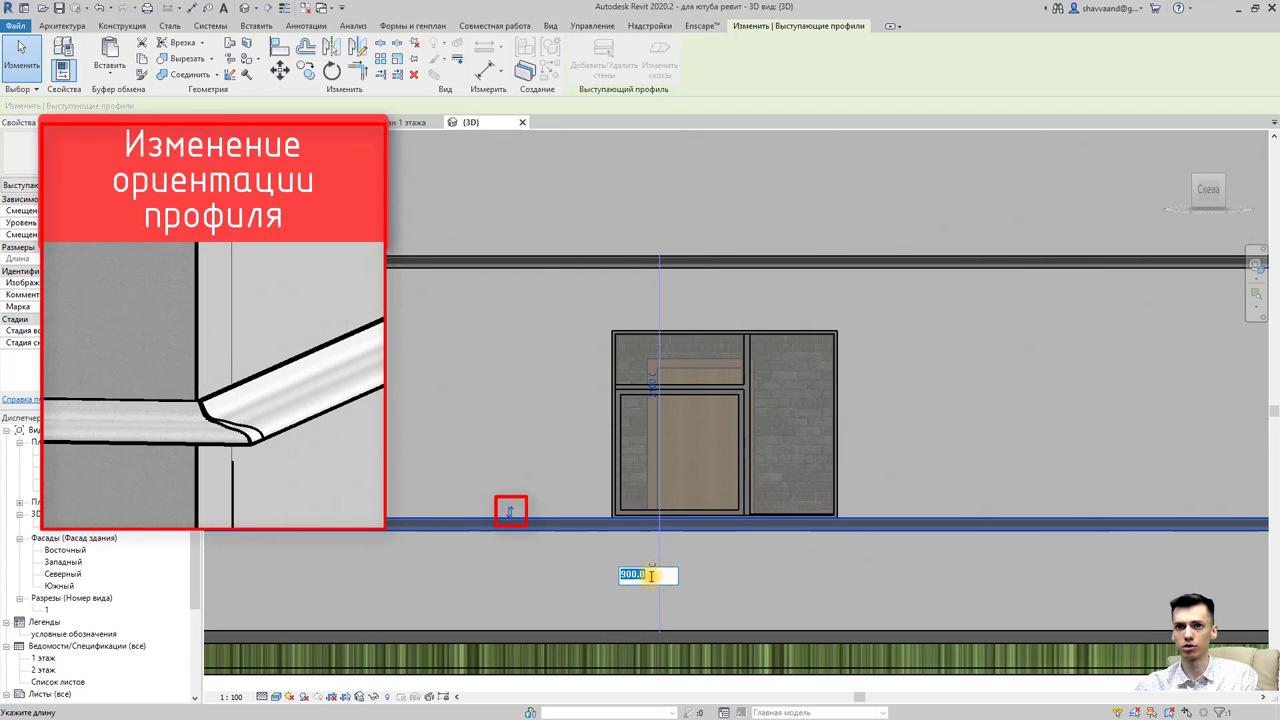
{"action": "key", "text": "Escape"}
{"action": "scroll", "coordinate": [605, 537], "scroll_direction": "down", "scroll_amount": 1}
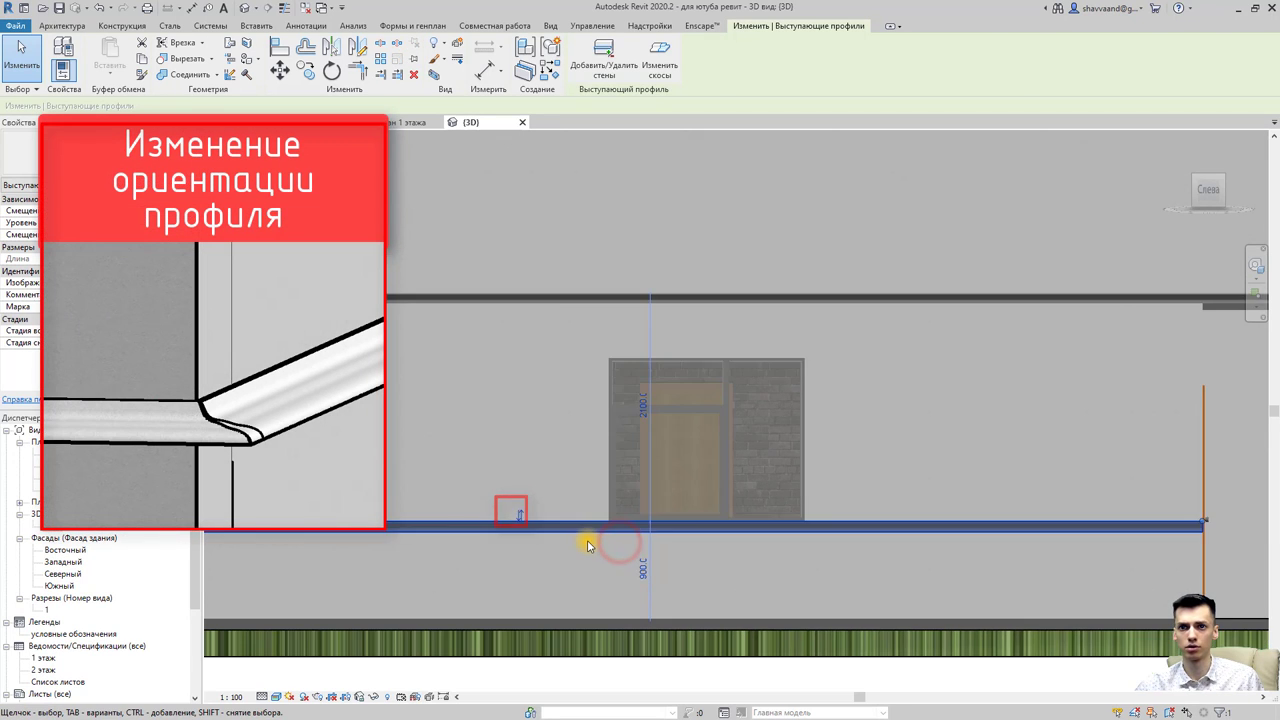
{"action": "key", "text": "Escape"}
{"action": "left_click", "coordinate": [607, 532]}
{"action": "type", "text": "1000"}
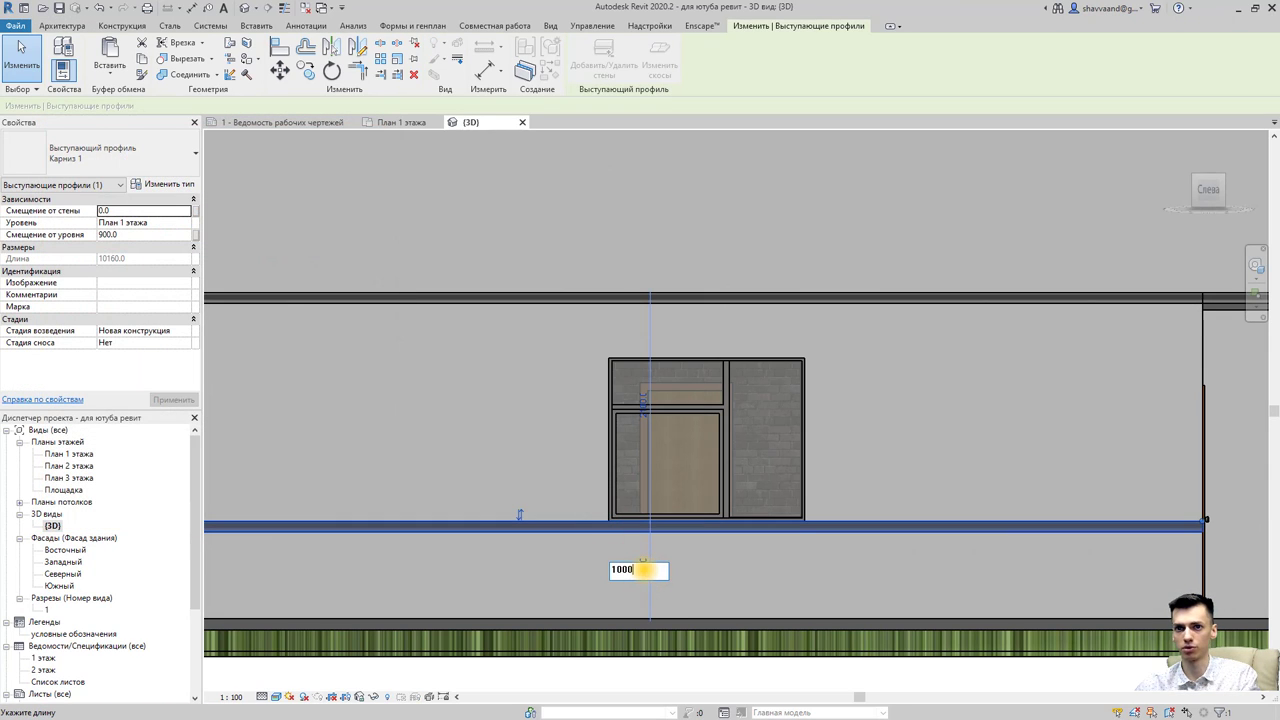
{"action": "key", "text": "Return"}
{"action": "left_click", "coordinate": [709, 575]}
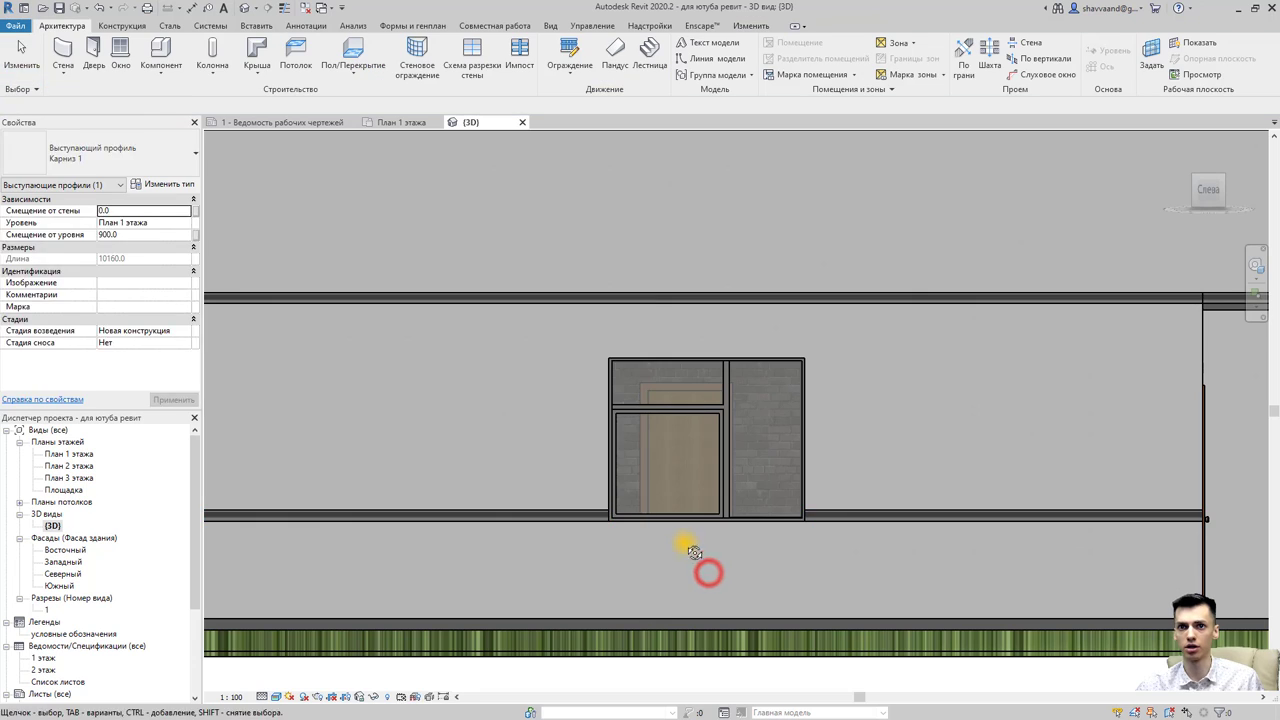
{"action": "mouse_move", "coordinate": [705, 565]}
{"action": "middle_mouse_down", "text": "shift"}
{"action": "mouse_move", "coordinate": [726, 503]}
{"action": "mouse_move", "coordinate": [663, 514]}
{"action": "mouse_move", "coordinate": [771, 557]}
{"action": "mouse_move", "coordinate": [788, 582]}
{"action": "middle_mouse_up", "text": "shift"}
Orbit over the roof and back down to inspect the lower sweep on the facade.
{"action": "left_click", "coordinate": [788, 582]}
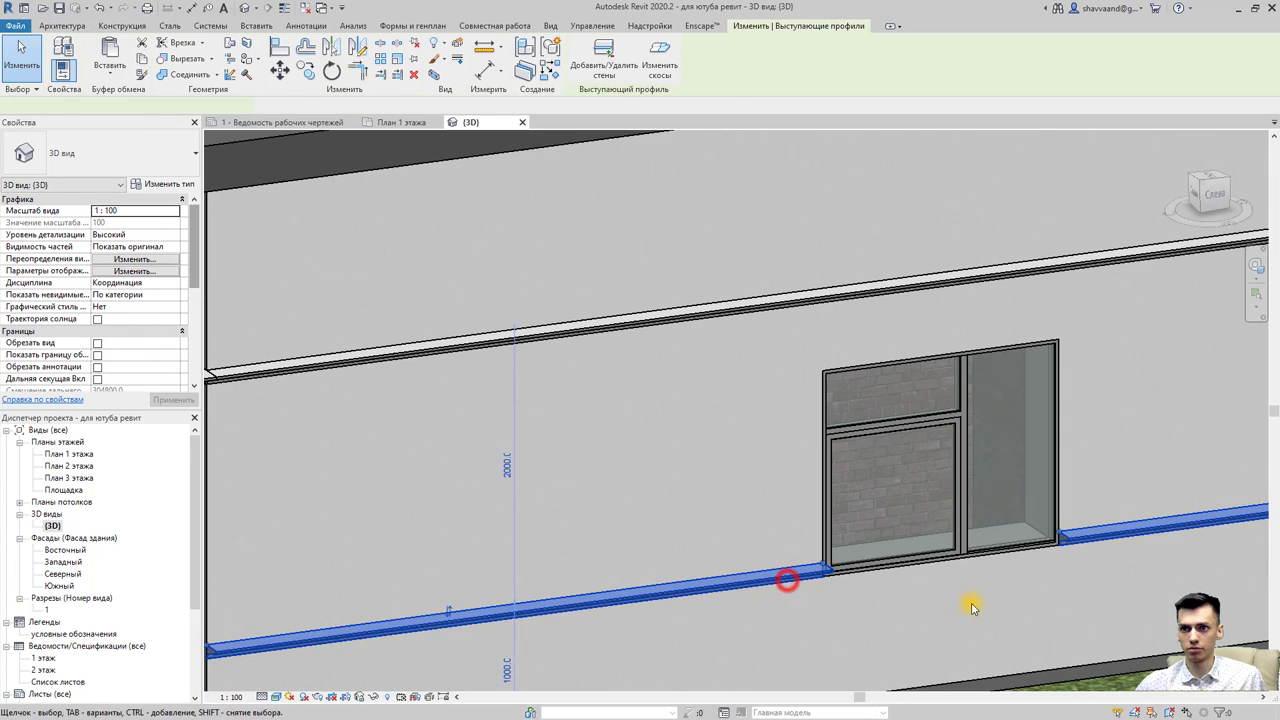
{"action": "middle_click_drag", "start_coordinate": [971, 606], "coordinate": [785, 550], "text": "shift"}
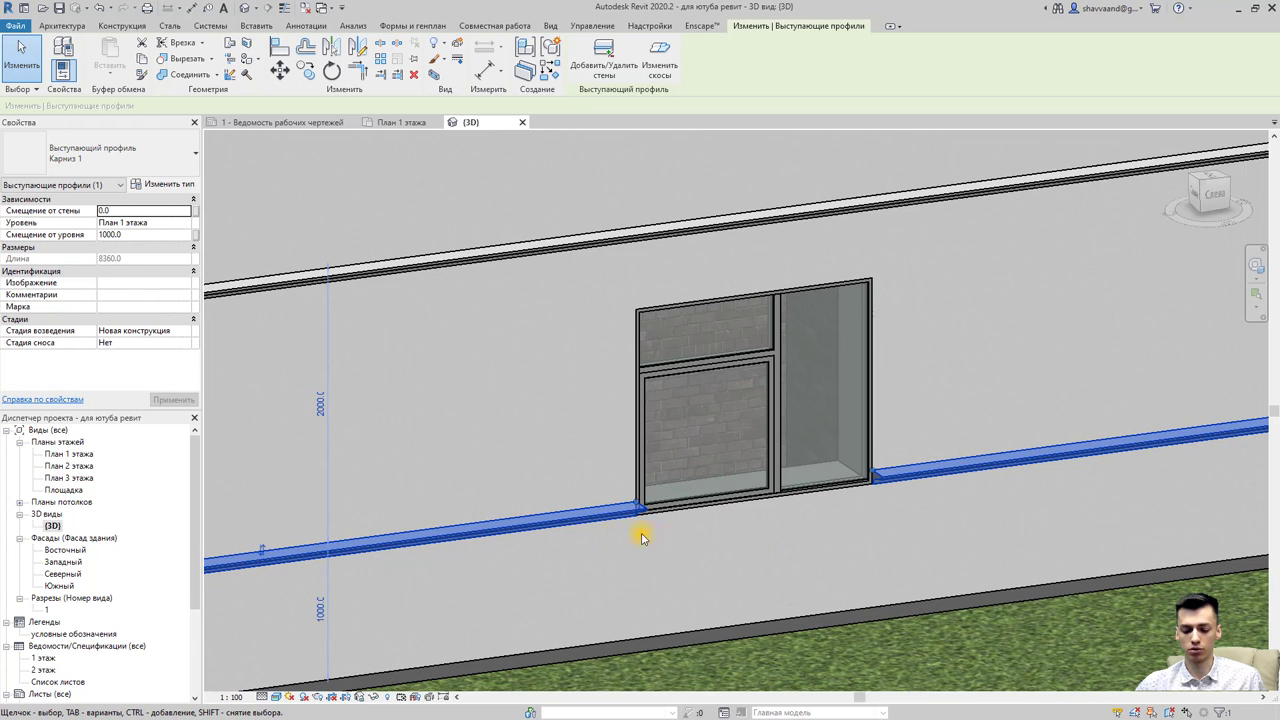
{"action": "scroll", "coordinate": [600, 528], "scroll_direction": "down", "scroll_amount": 2}
{"action": "scroll", "coordinate": [614, 528], "scroll_direction": "down", "scroll_amount": 2}
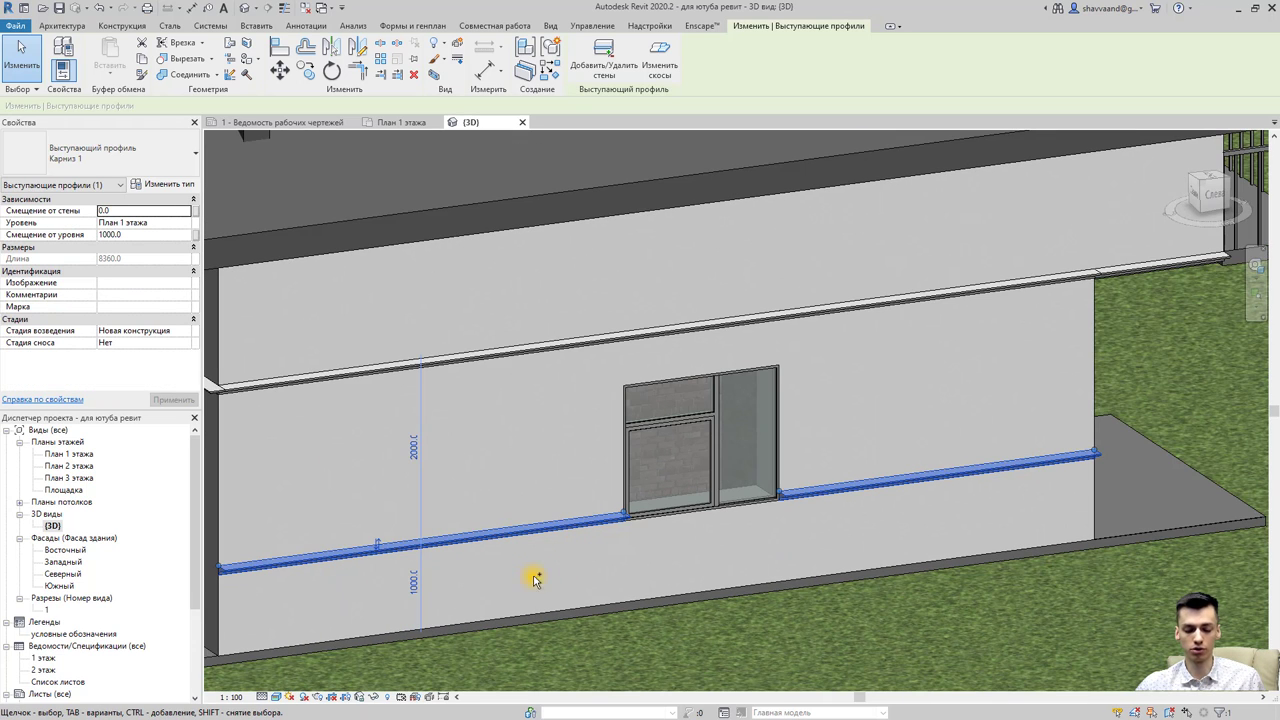
{"action": "mouse_move", "coordinate": [535, 580]}
{"action": "middle_mouse_down", "text": "shift"}
{"action": "mouse_move", "coordinate": [608, 486]}
{"action": "mouse_move", "coordinate": [723, 466]}
{"action": "mouse_move", "coordinate": [625, 402]}
{"action": "middle_mouse_up", "text": "shift"}
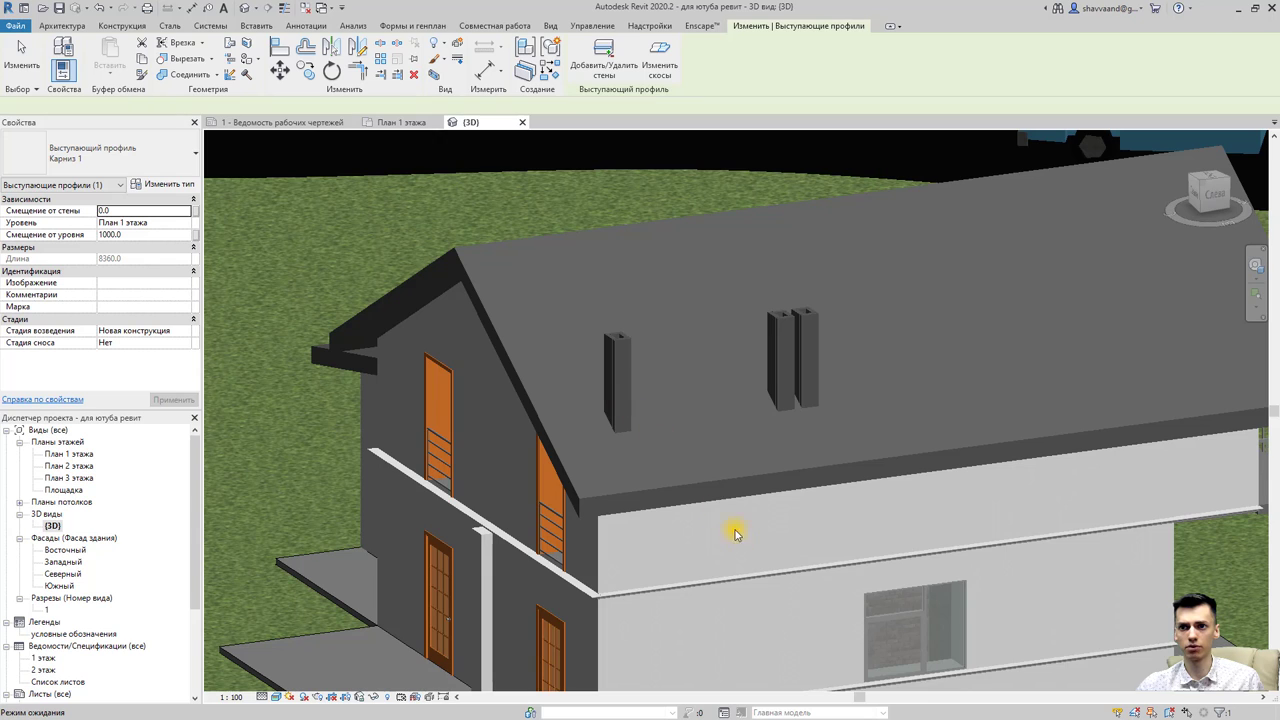
{"action": "key", "text": "Escape"}
{"action": "mouse_move", "coordinate": [729, 543]}
{"action": "middle_mouse_down", "text": "shift"}
{"action": "mouse_move", "coordinate": [609, 403]}
{"action": "mouse_move", "coordinate": [723, 486]}
{"action": "middle_mouse_up", "text": "shift"}
{"action": "scroll", "coordinate": [713, 550], "scroll_direction": "up", "scroll_amount": 5}
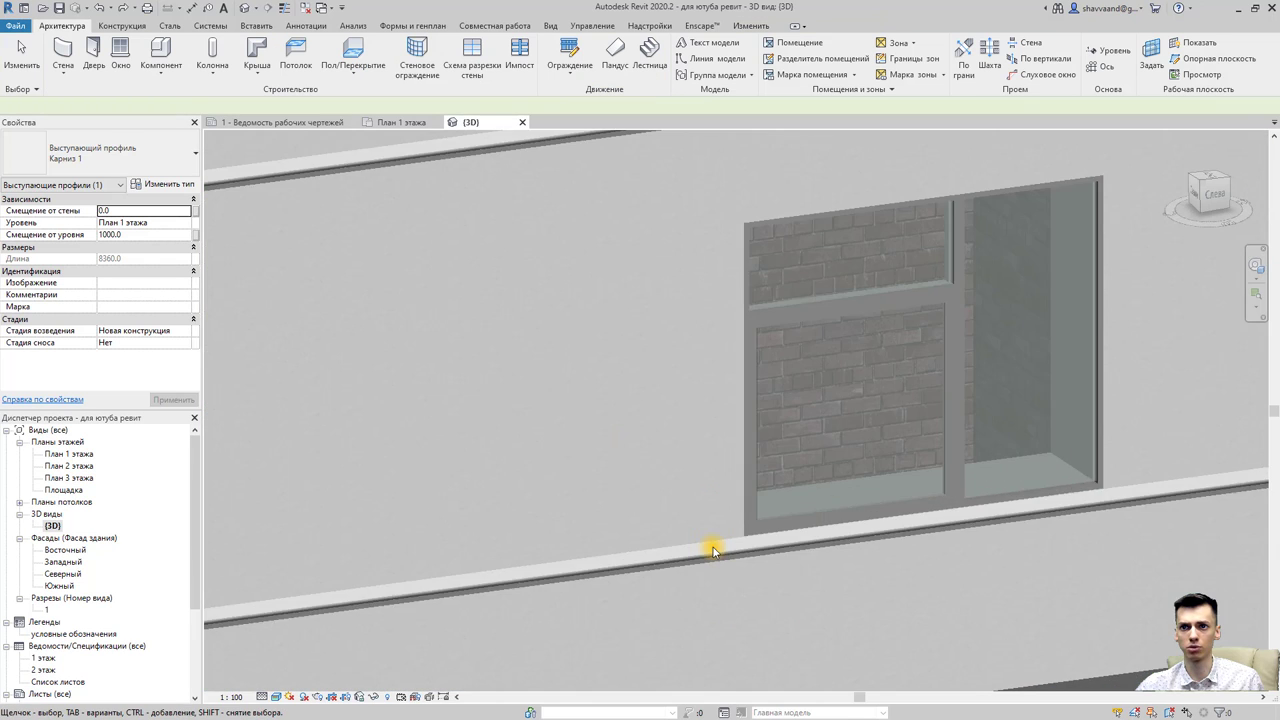
Pull the lower sweep's left end in toward the window.
{"action": "left_click", "coordinate": [716, 558]}
{"action": "scroll", "coordinate": [718, 561], "scroll_direction": "down", "scroll_amount": 2}
{"action": "scroll", "coordinate": [770, 590], "scroll_direction": "down", "scroll_amount": 3}
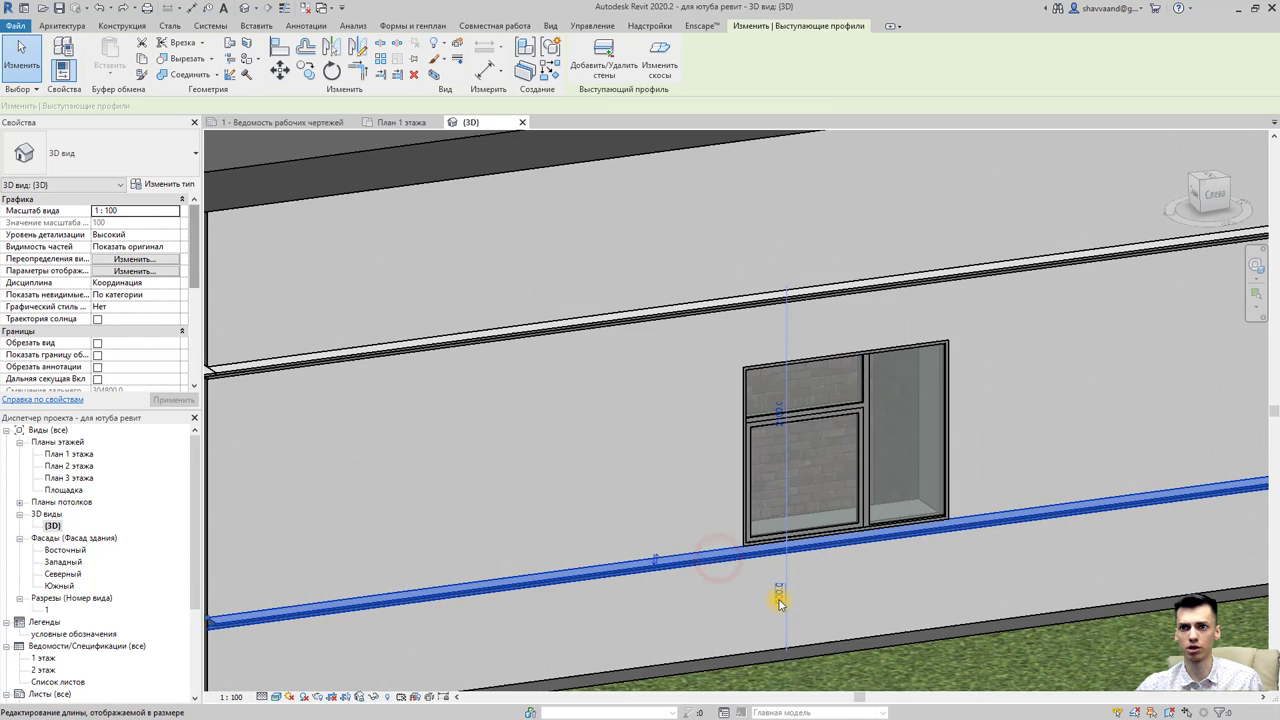
{"action": "scroll", "coordinate": [749, 480], "scroll_direction": "up", "scroll_amount": 3}
{"action": "scroll", "coordinate": [749, 482], "scroll_direction": "down", "scroll_amount": 2}
{"action": "scroll", "coordinate": [777, 506], "scroll_direction": "down", "scroll_amount": 1}
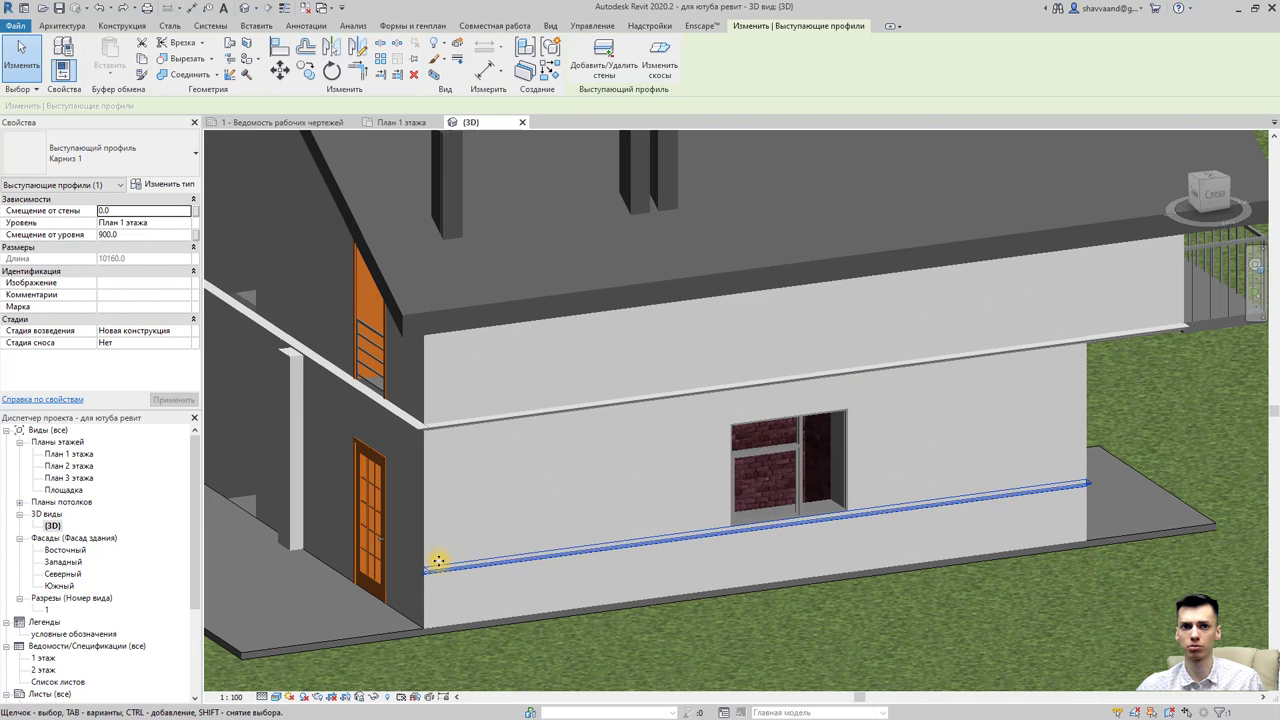
{"action": "left_click_drag", "start_coordinate": [425, 570], "coordinate": [731, 530]}
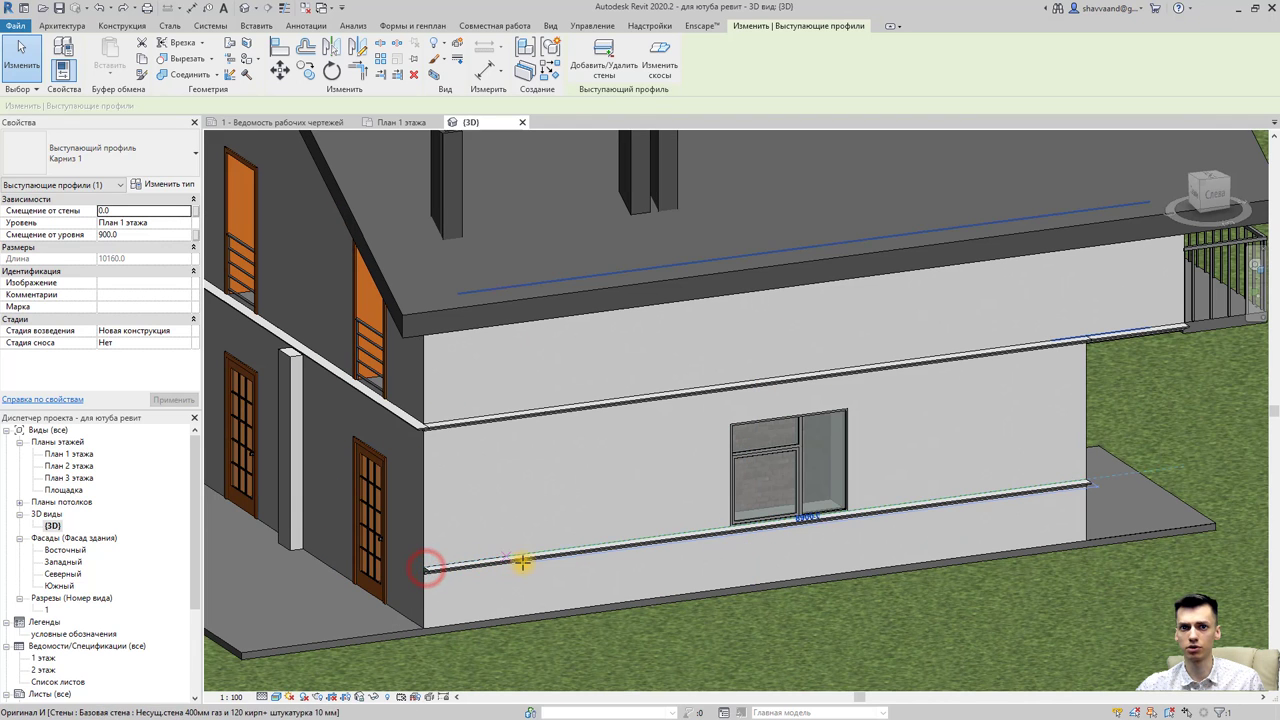
Trim both ends of the lower sweep to the window edges, forming a sill.
{"action": "left_click", "coordinate": [732, 527]}
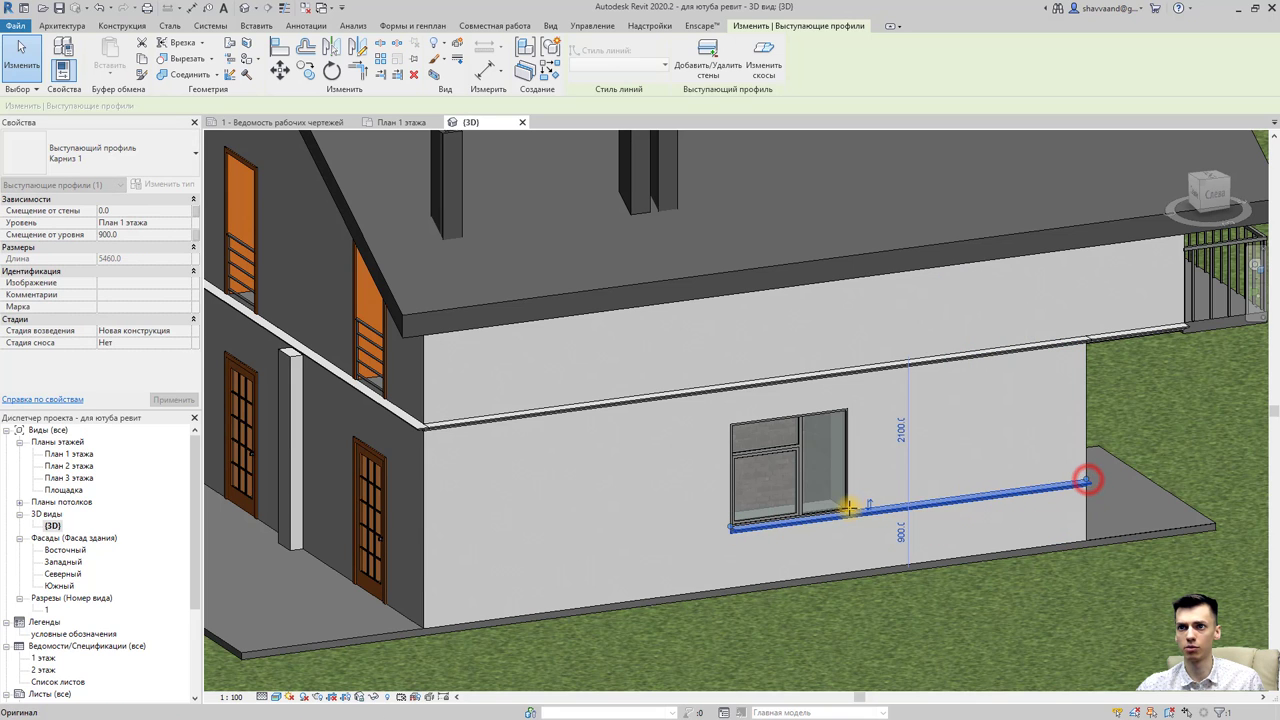
{"action": "left_click", "coordinate": [848, 512]}
{"action": "scroll", "coordinate": [864, 534], "scroll_direction": "up", "scroll_amount": 3}
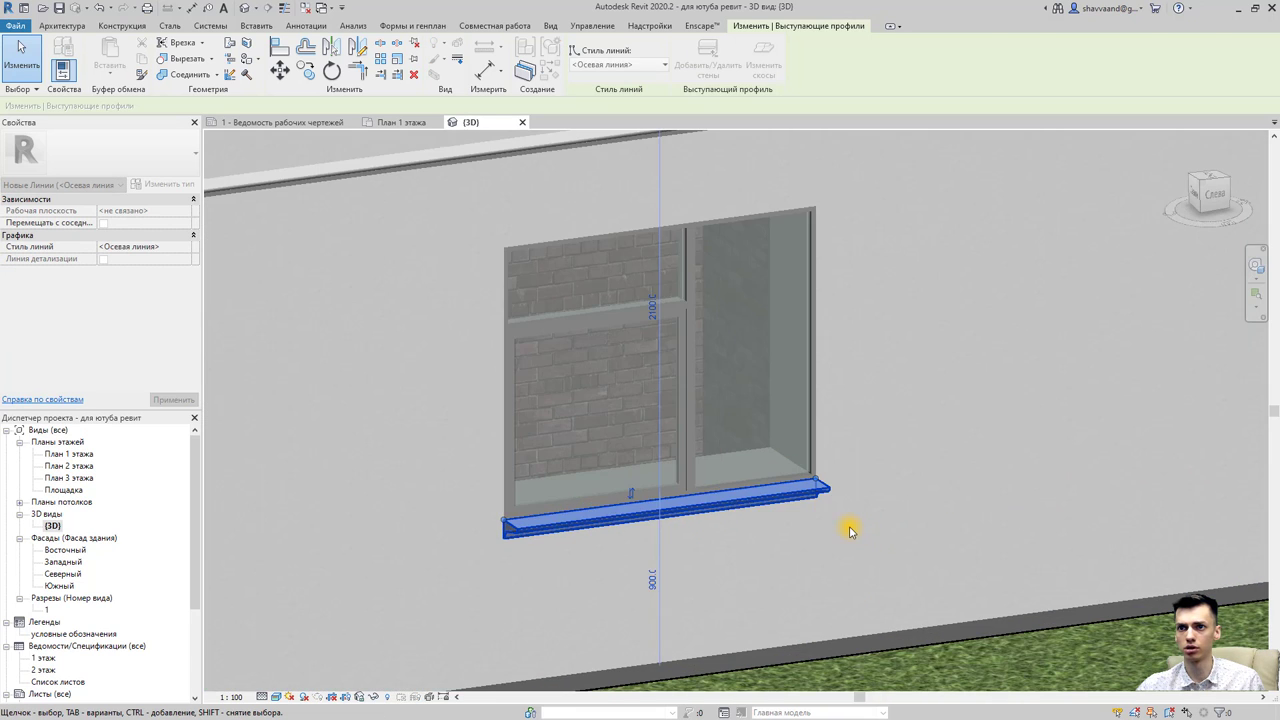
{"action": "key", "text": "Escape"}
{"action": "mouse_move", "coordinate": [849, 530]}
{"action": "middle_mouse_down", "text": "shift"}
{"action": "mouse_move", "coordinate": [841, 397]}
{"action": "mouse_move", "coordinate": [988, 572]}
{"action": "middle_mouse_up", "text": "shift"}
{"action": "scroll", "coordinate": [841, 397], "scroll_direction": "up", "scroll_amount": 3}
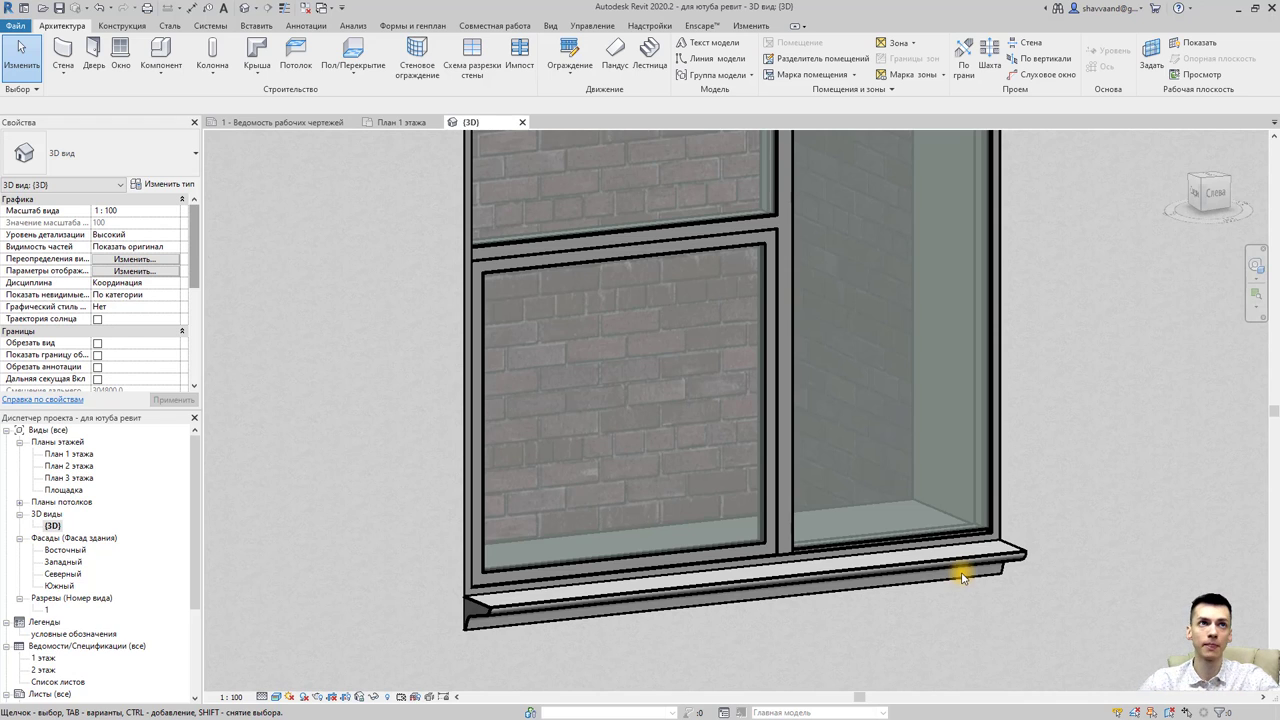
Create a new family from the 'Метрическая система, профиль.rft' template.
{"action": "left_click", "coordinate": [75, 82]}
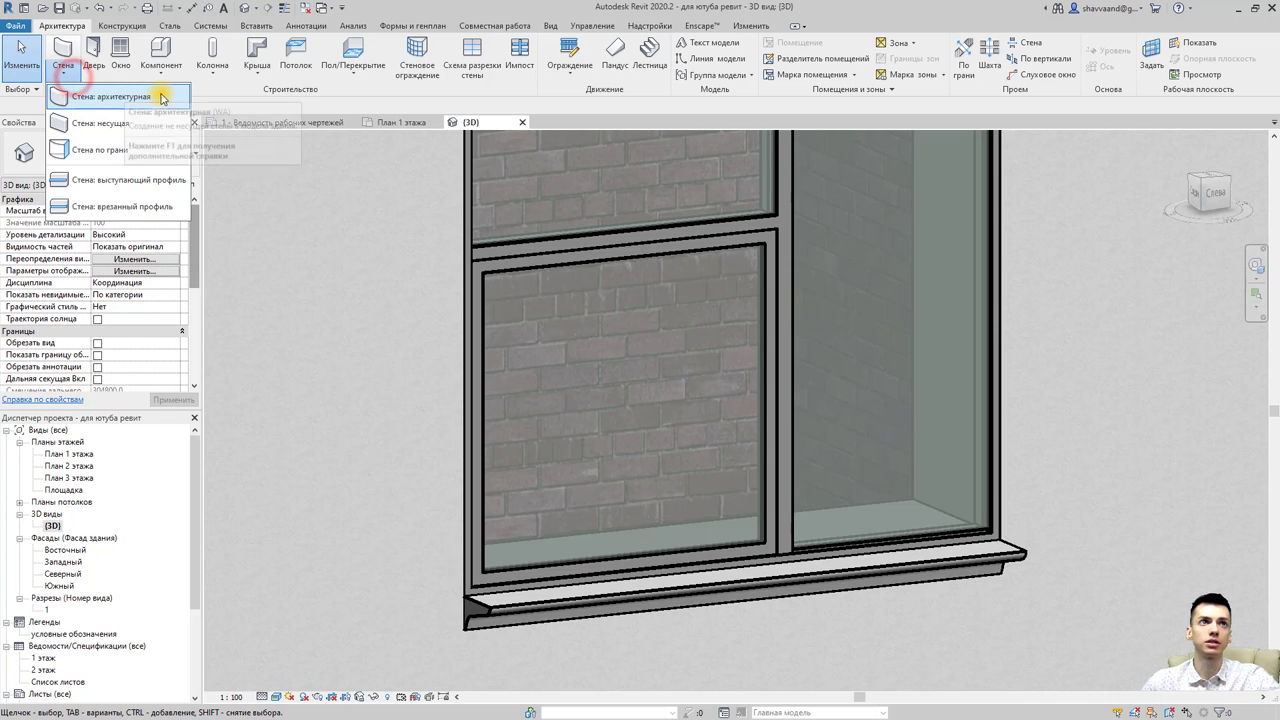
{"action": "left_click", "coordinate": [8, 16]}
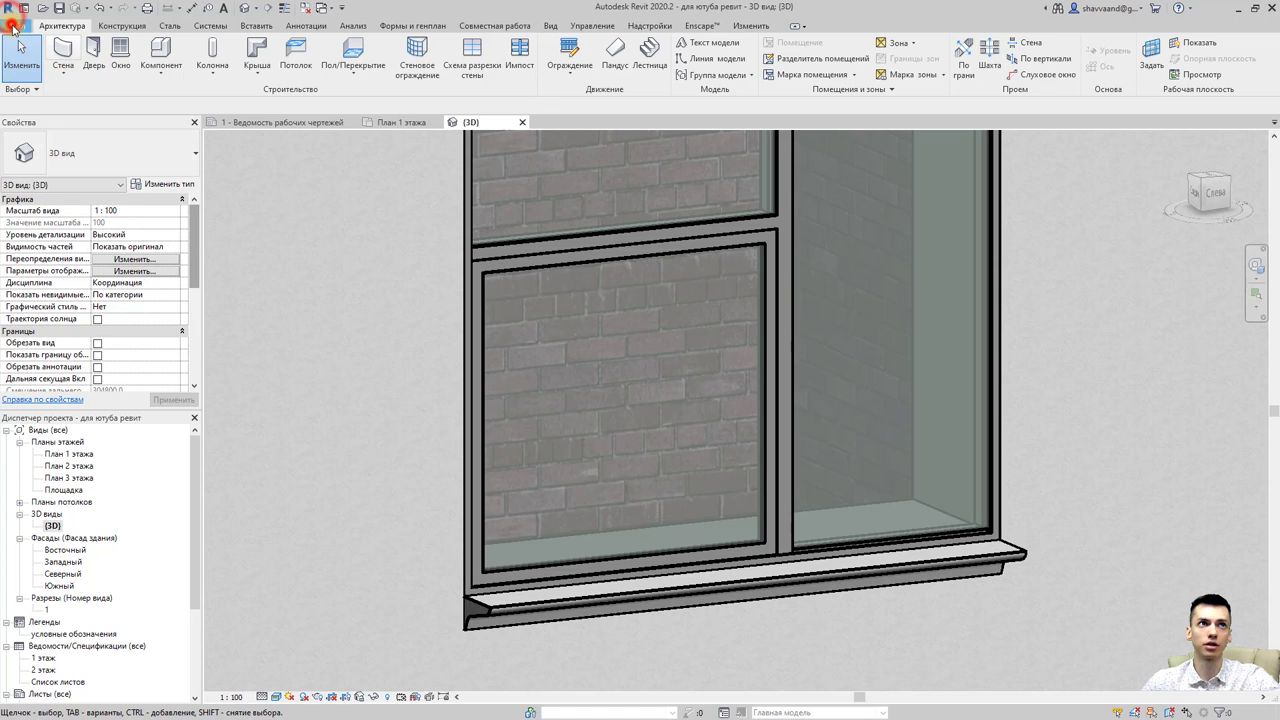
{"action": "left_click", "coordinate": [13, 25]}
{"action": "mouse_move", "coordinate": [50, 77]}
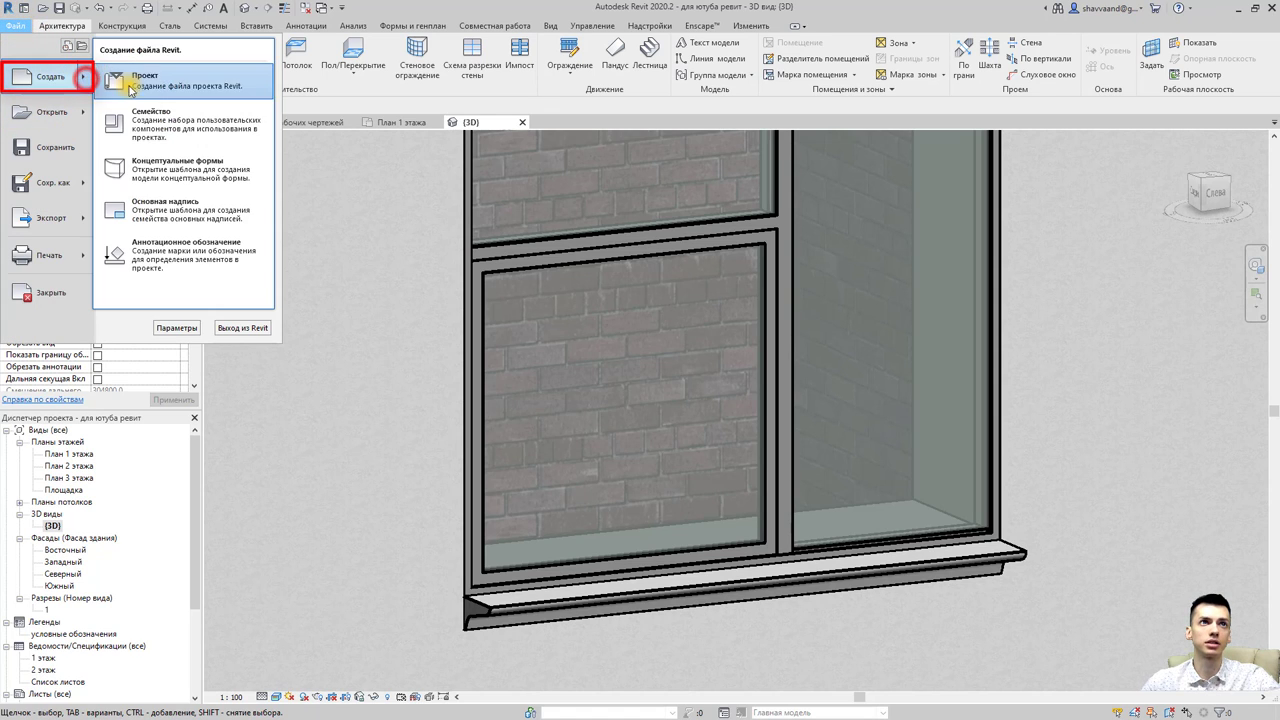
{"action": "left_click", "coordinate": [152, 118]}
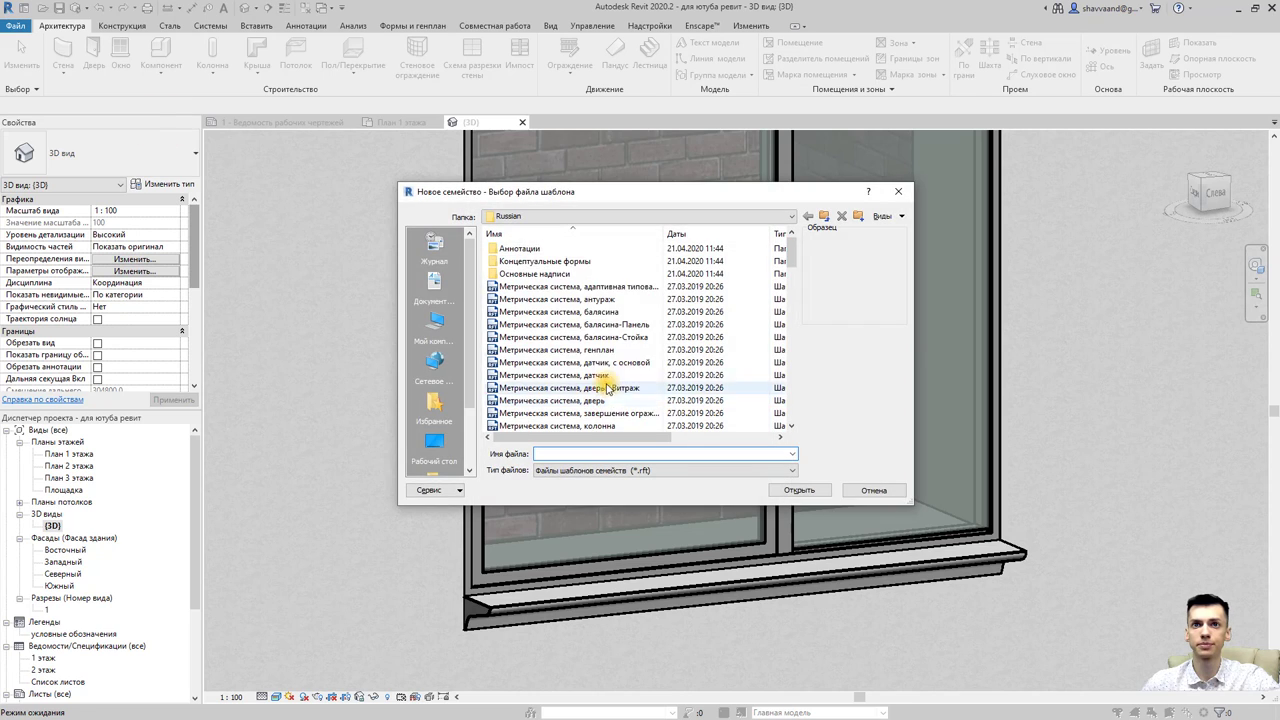
{"action": "scroll", "coordinate": [607, 387], "scroll_direction": "down", "scroll_amount": 5}
{"action": "scroll", "coordinate": [630, 380], "scroll_direction": "down", "scroll_amount": 3}
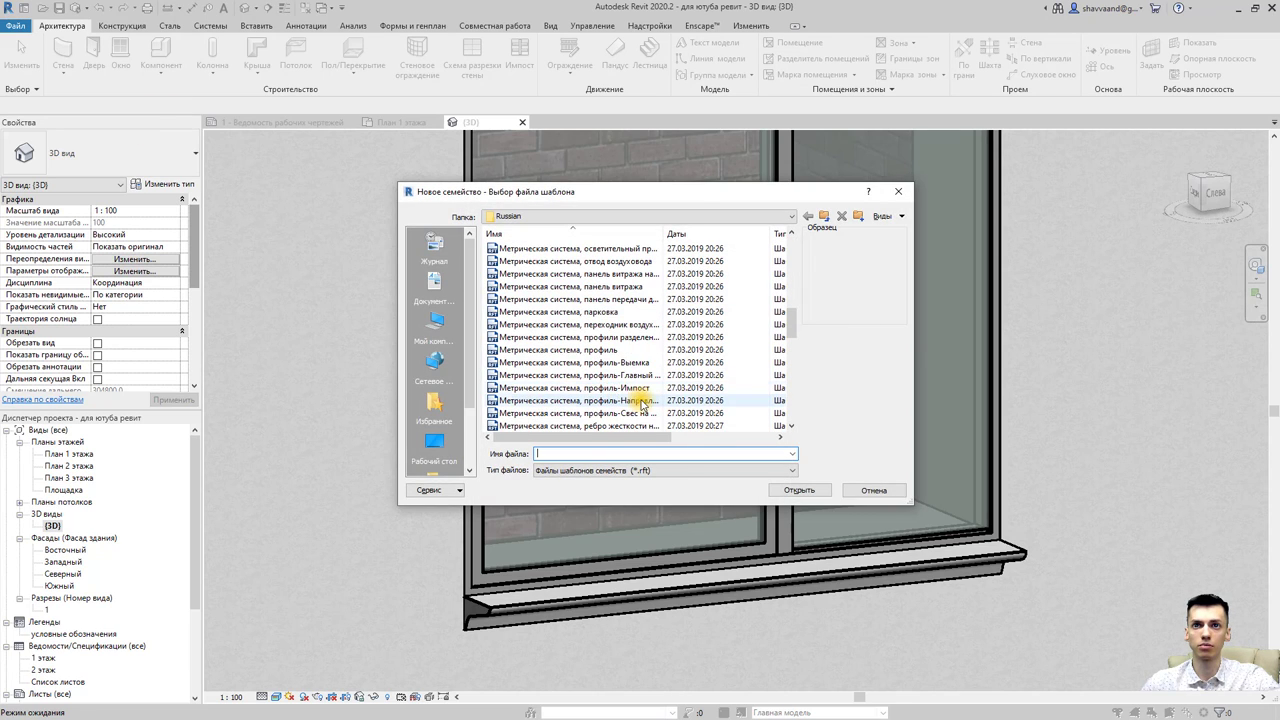
{"action": "left_click", "coordinate": [617, 351]}
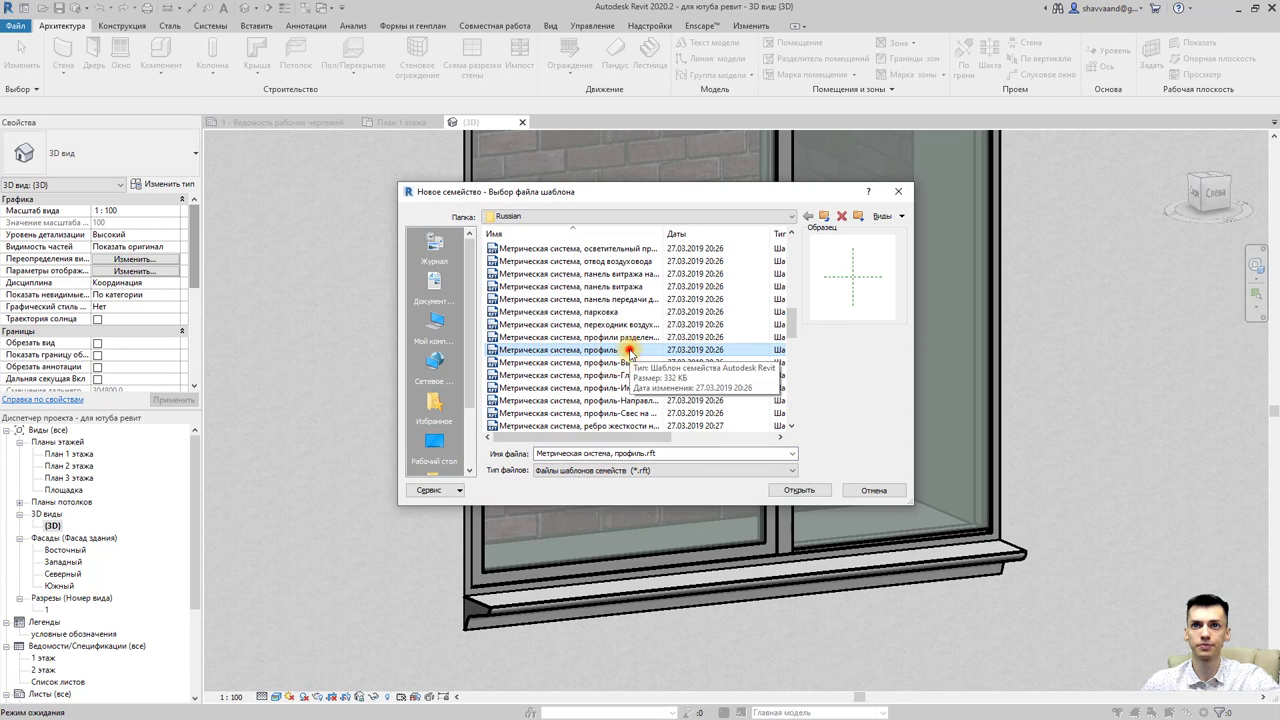
{"action": "double_click", "coordinate": [628, 351]}
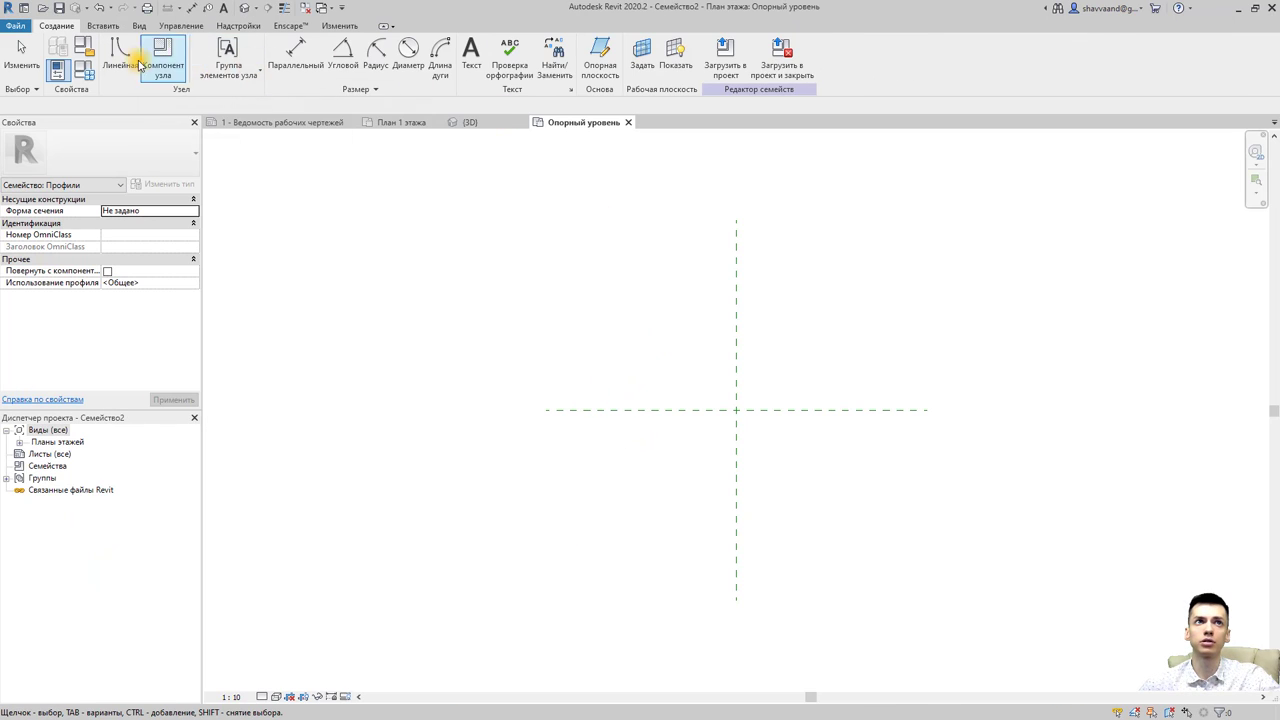
Activate line sketching, then cancel the trial lines started at the reference-plane intersection.
{"action": "left_click", "coordinate": [120, 55]}
{"action": "scroll", "coordinate": [737, 429], "scroll_direction": "up", "scroll_amount": 2}
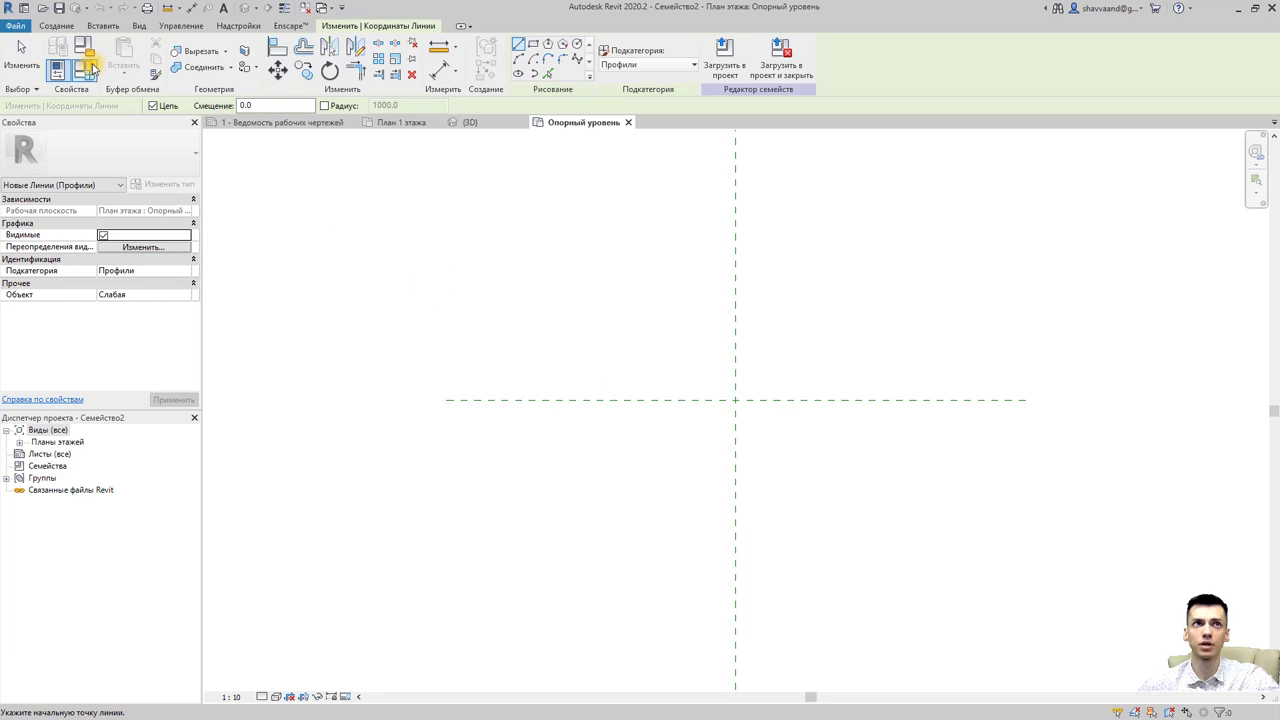
{"action": "left_click", "coordinate": [73, 28]}
{"action": "left_click", "coordinate": [124, 66]}
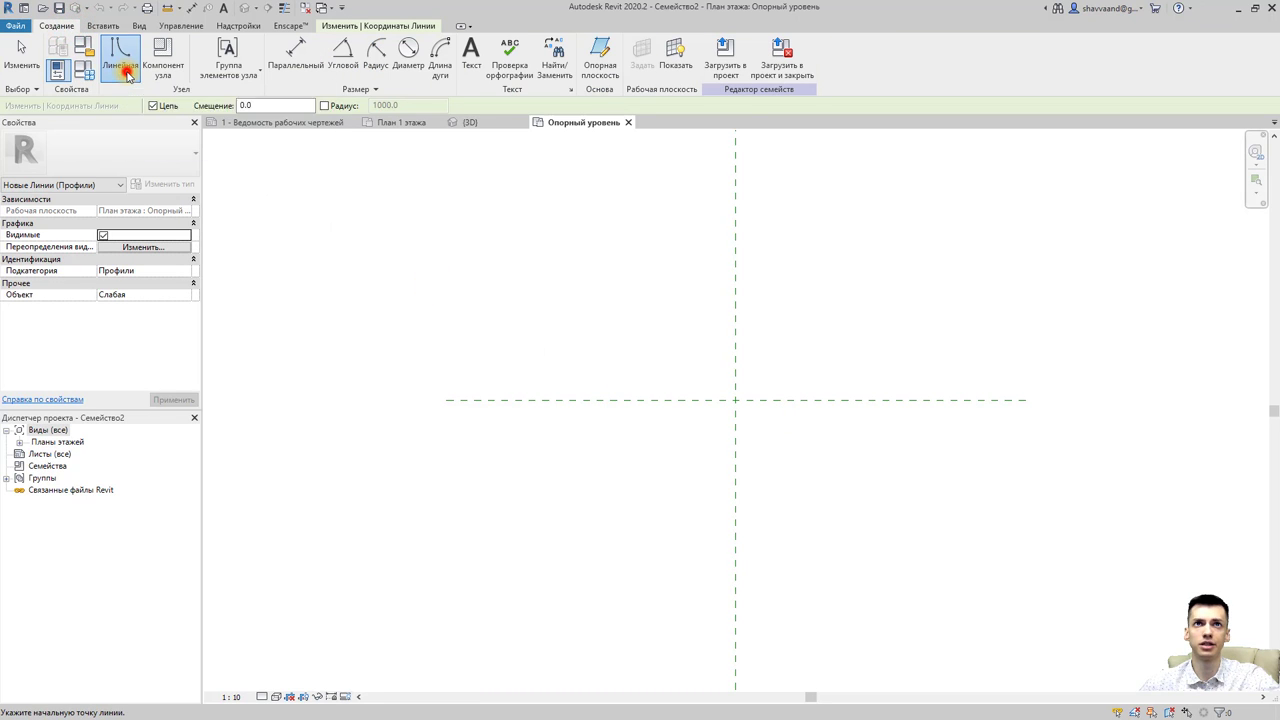
{"action": "scroll", "coordinate": [734, 417], "scroll_direction": "up", "scroll_amount": 2}
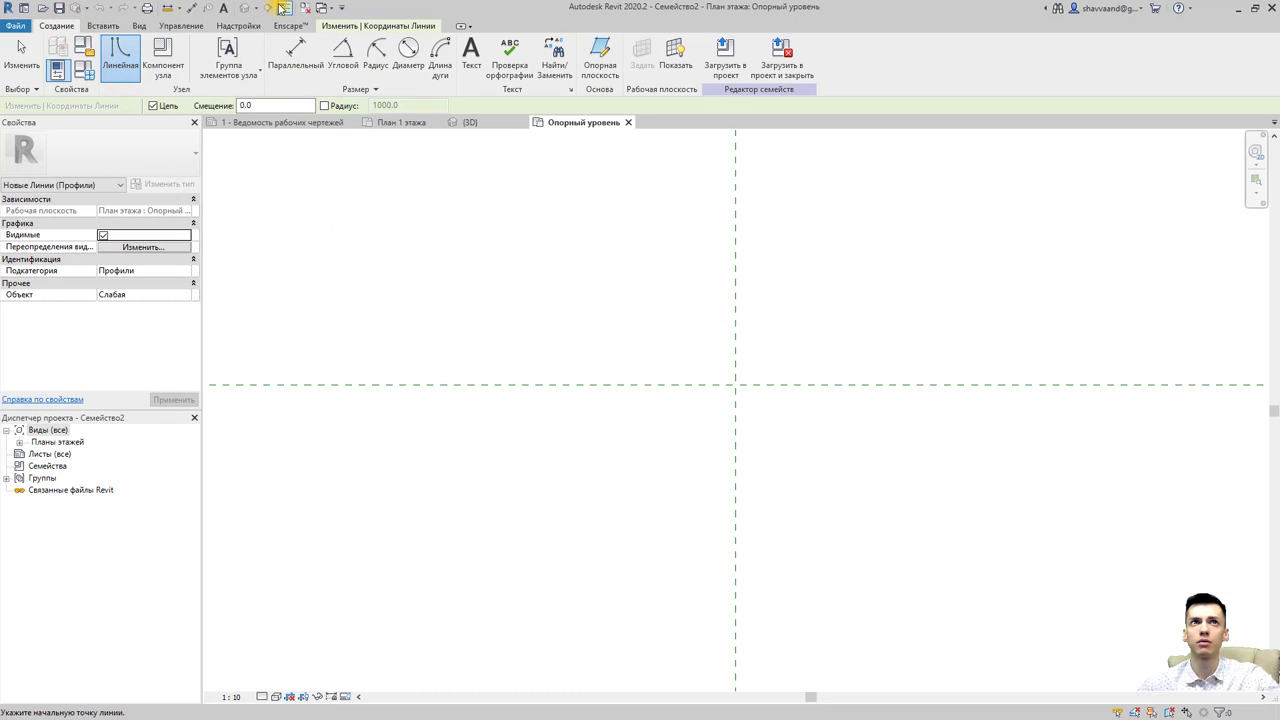
{"action": "left_click", "coordinate": [736, 384]}
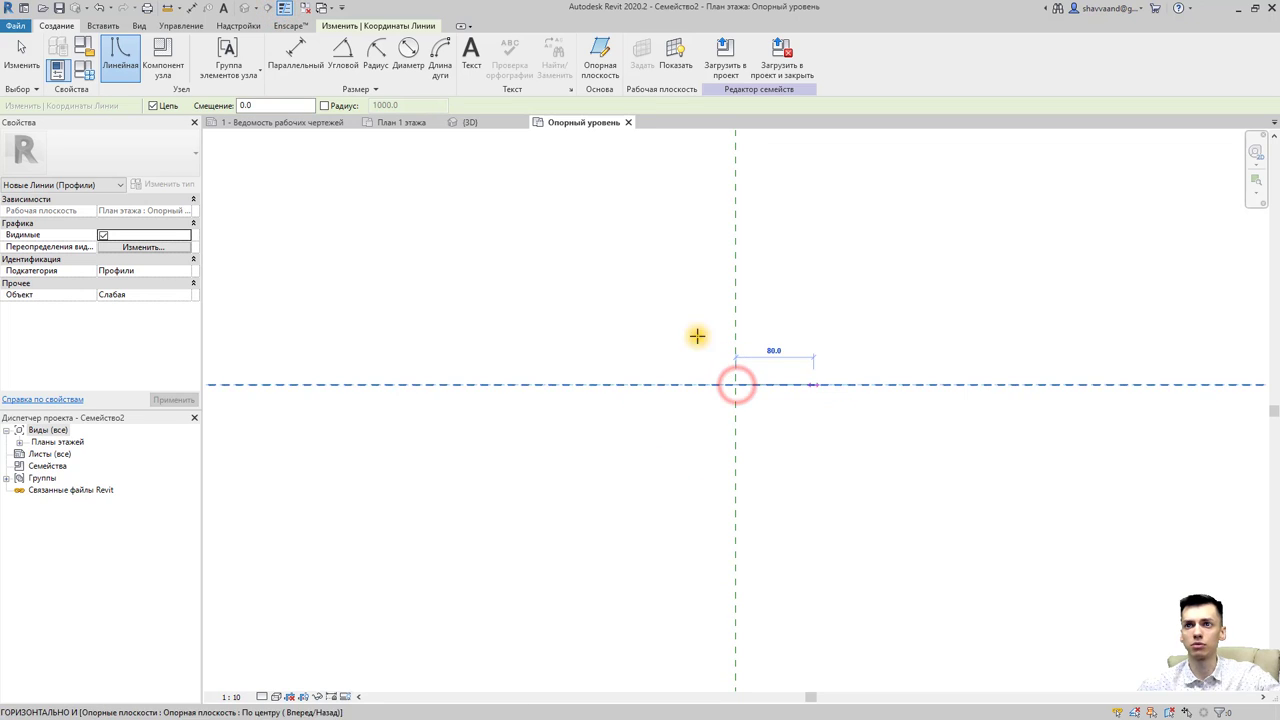
{"action": "key", "text": "Escape"}
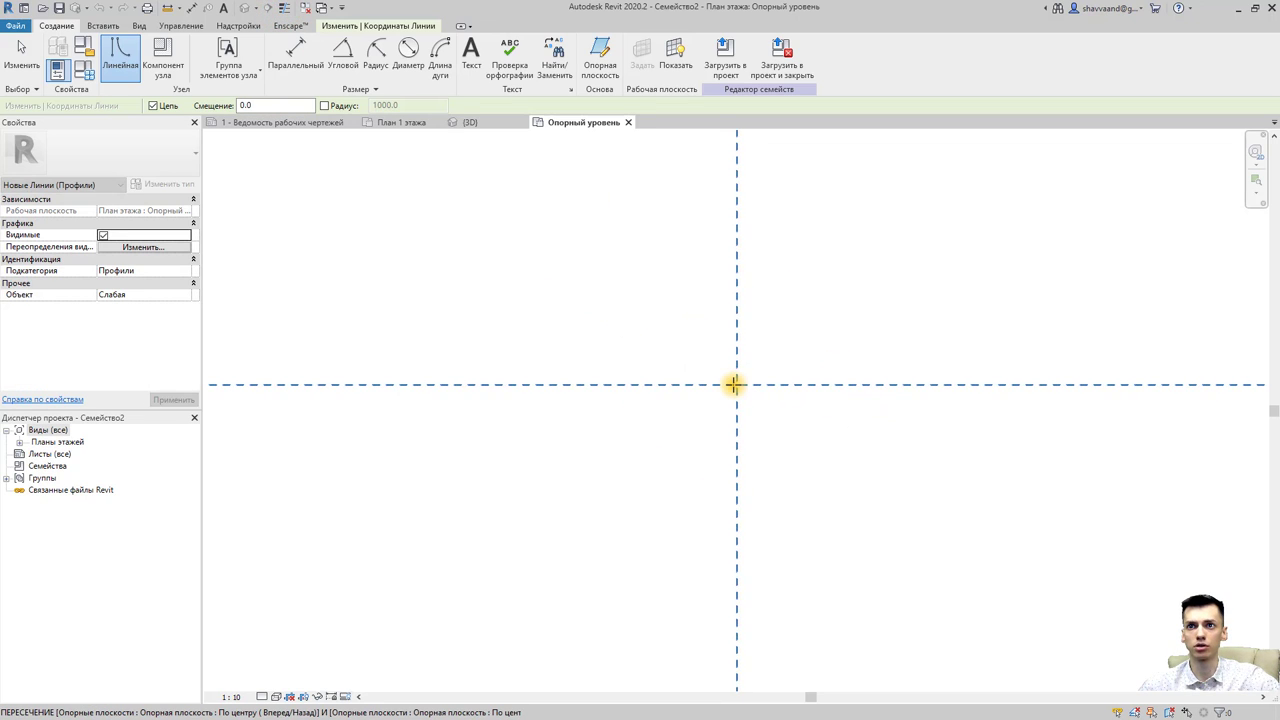
{"action": "left_click", "coordinate": [736, 384]}
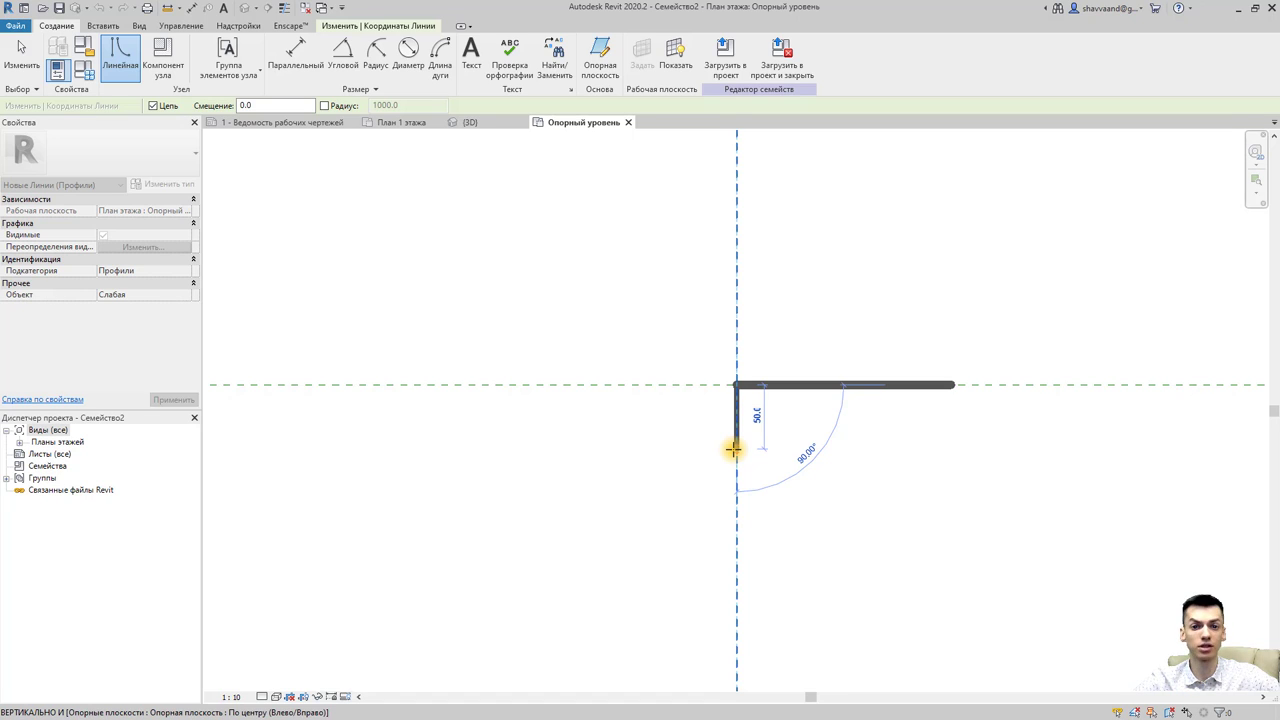
{"action": "left_click", "coordinate": [120, 50]}
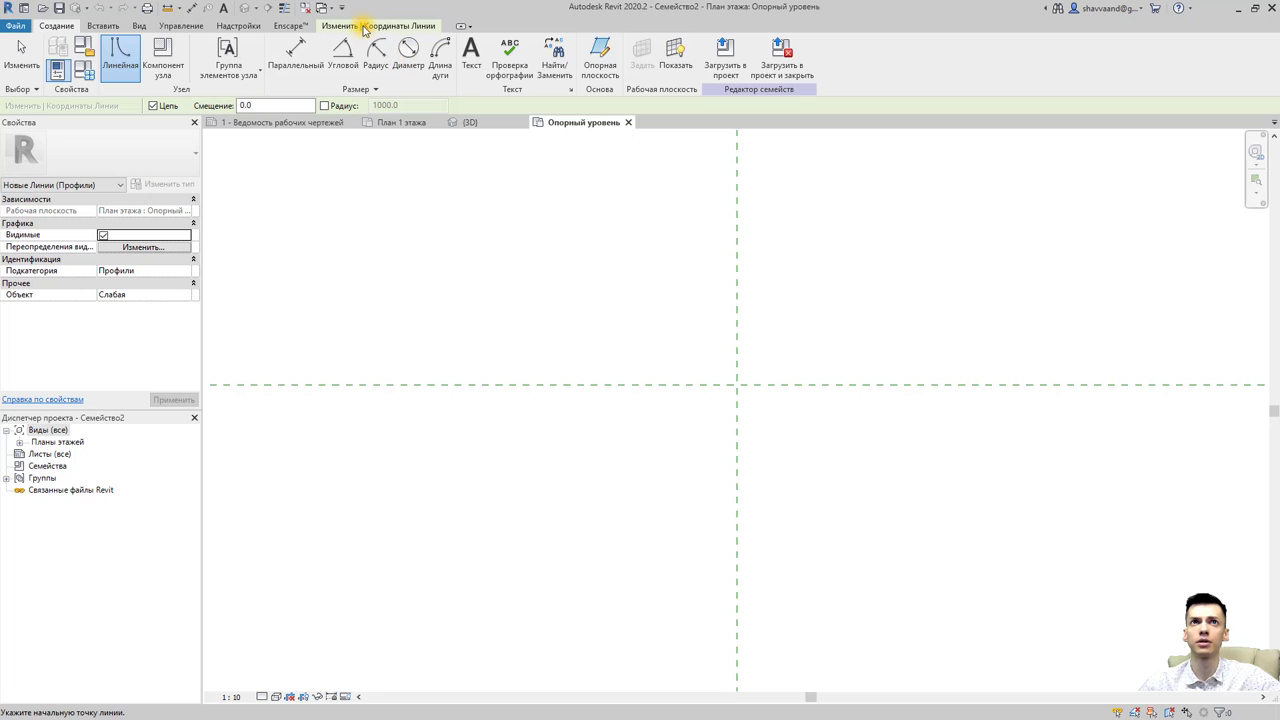
{"action": "left_click", "coordinate": [364, 26]}
Draw a wavy spline running down from the reference-plane intersection.
{"action": "left_click", "coordinate": [569, 64]}
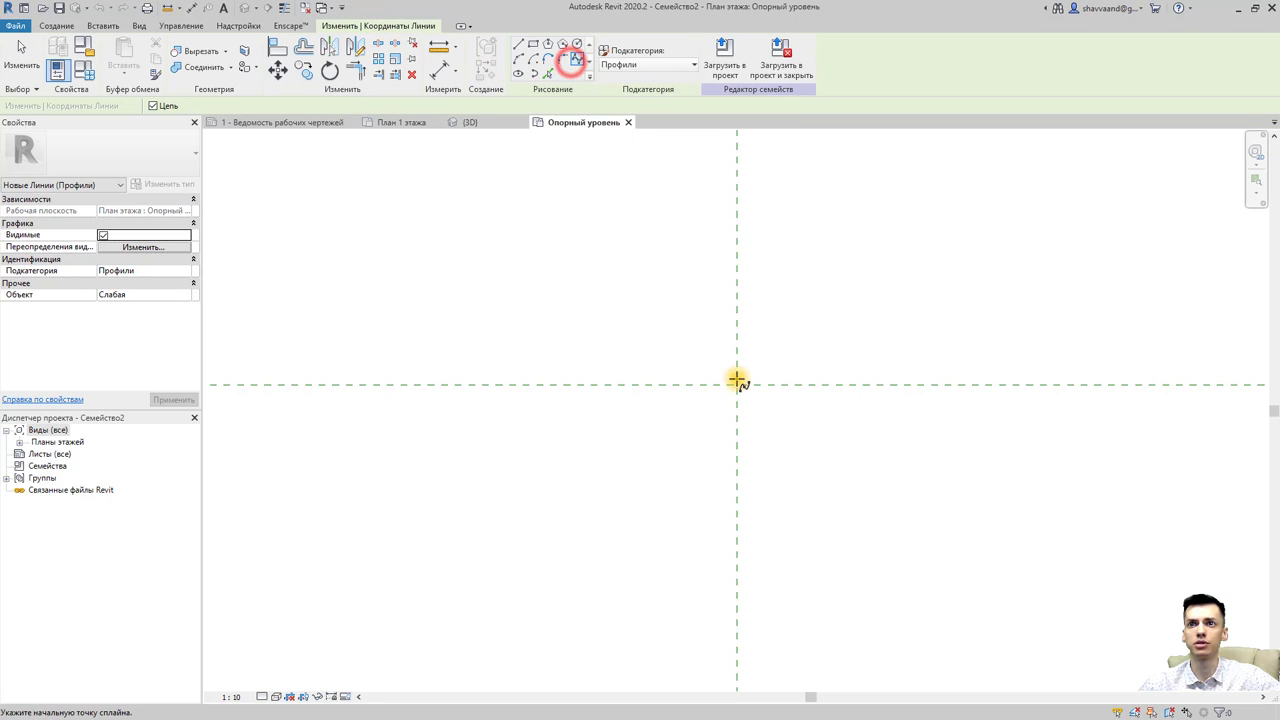
{"action": "scroll", "coordinate": [760, 386], "scroll_direction": "up", "scroll_amount": 1}
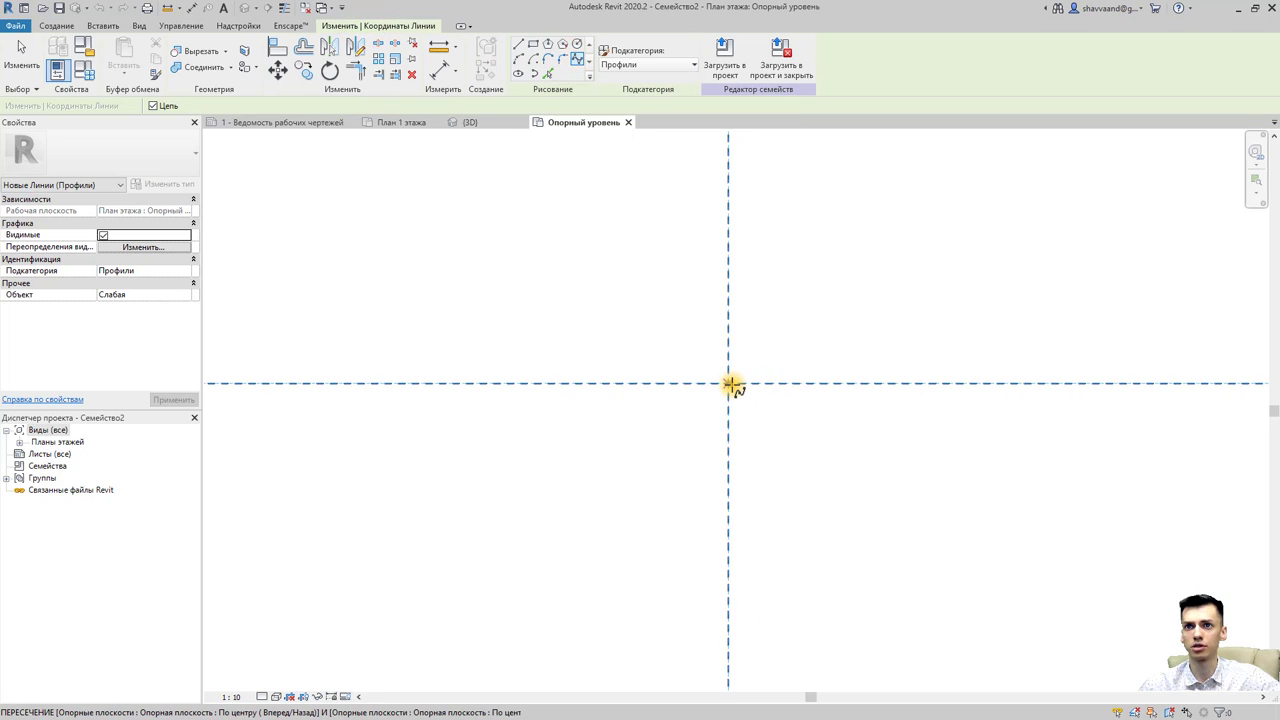
{"action": "left_click", "coordinate": [732, 386]}
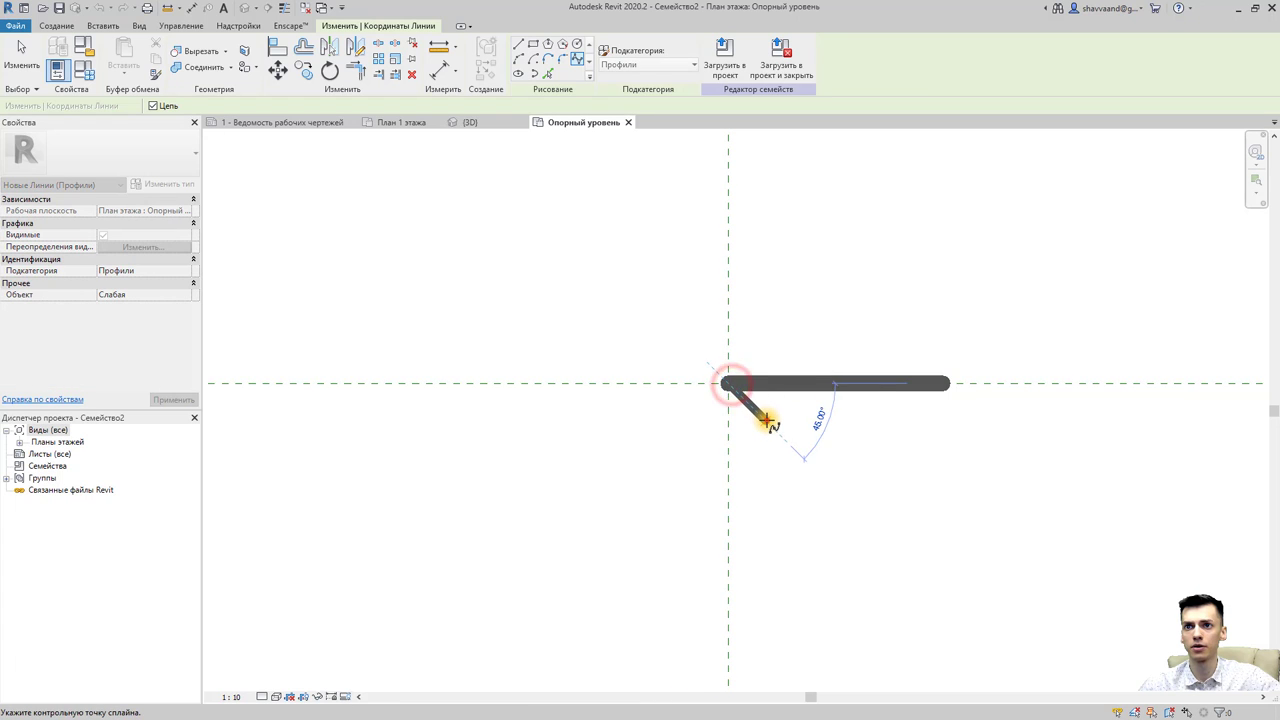
{"action": "left_click", "coordinate": [765, 421]}
{"action": "left_click", "coordinate": [757, 471]}
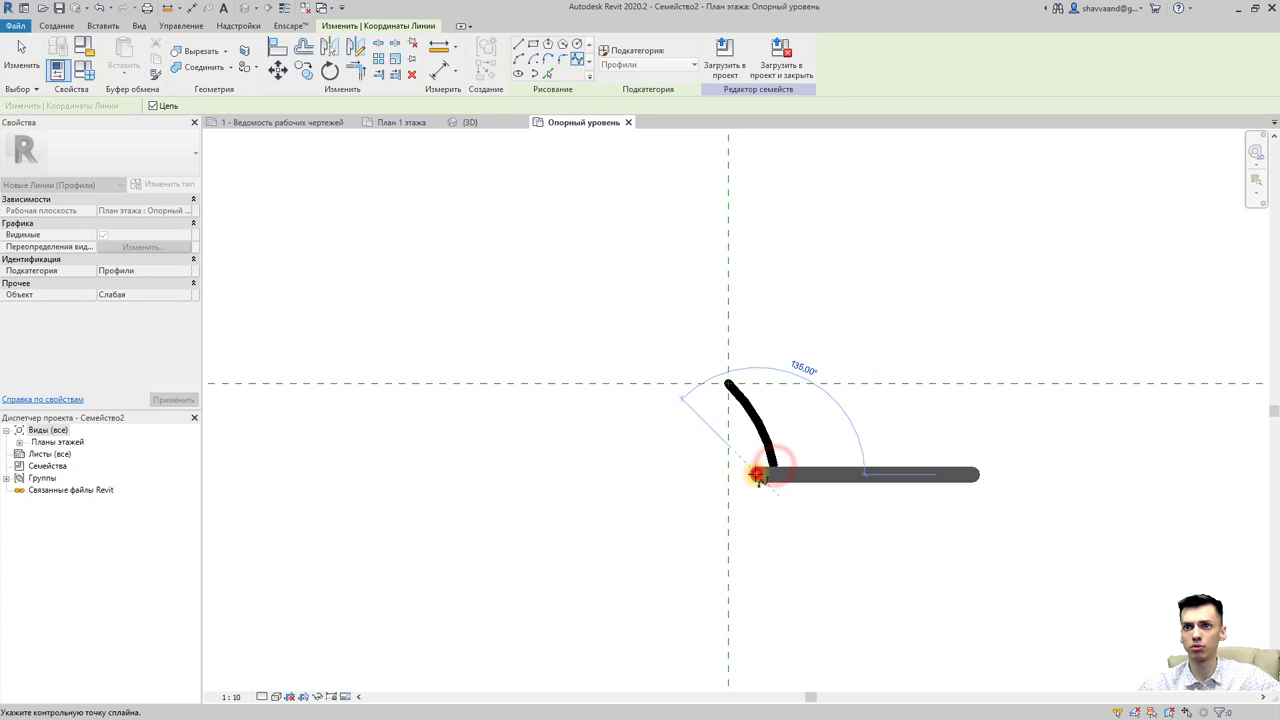
{"action": "left_click", "coordinate": [740, 503]}
{"action": "middle_click_drag", "start_coordinate": [757, 537], "coordinate": [712, 342]}
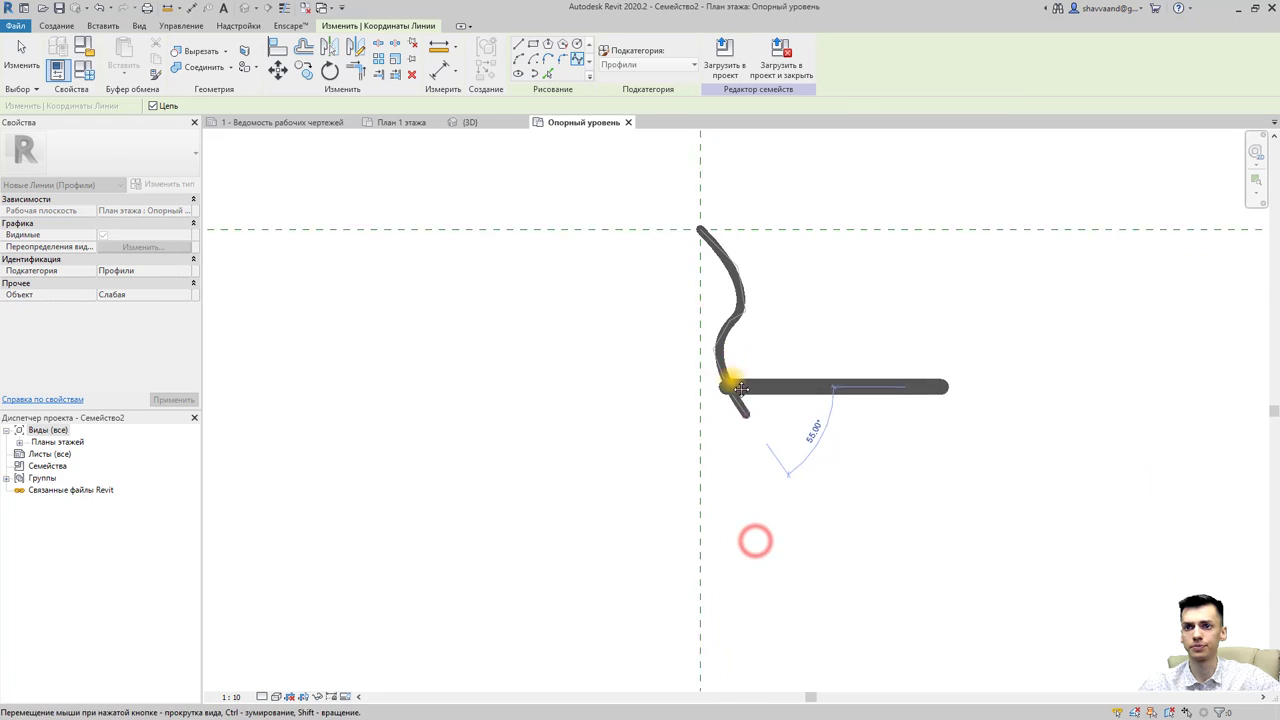
{"action": "left_click", "coordinate": [721, 411]}
{"action": "left_click", "coordinate": [707, 426]}
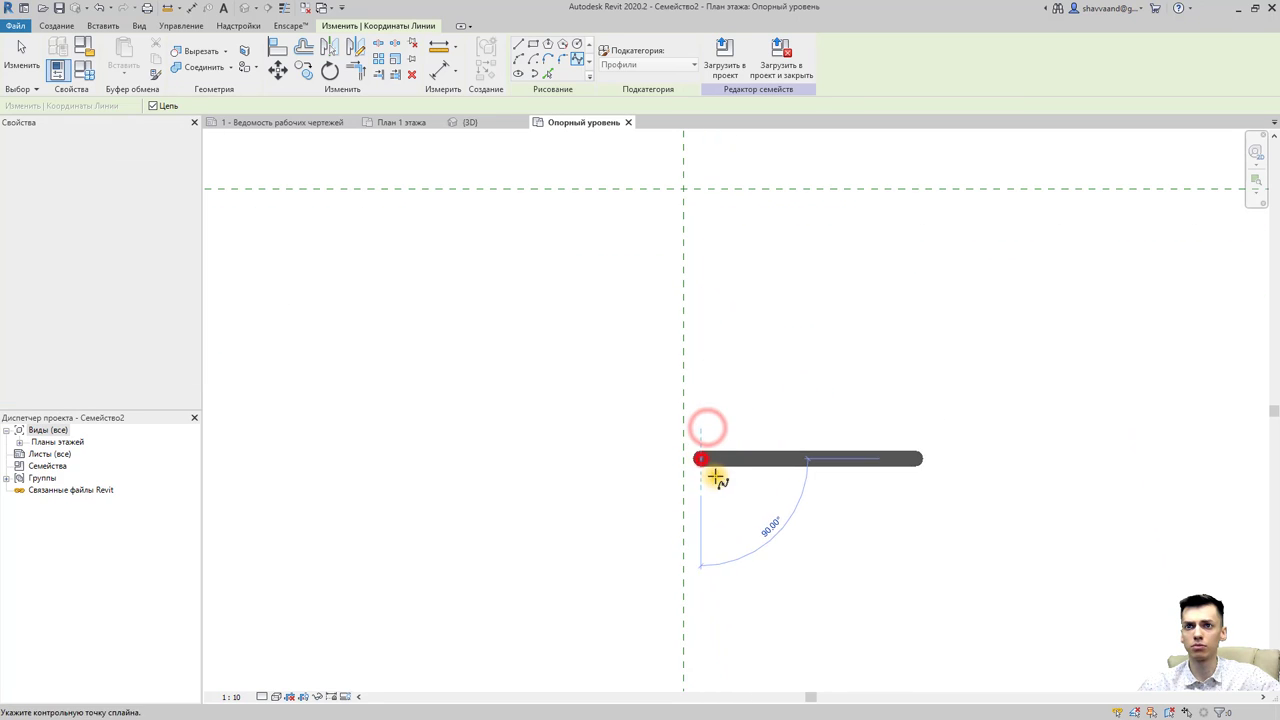
{"action": "left_click", "coordinate": [700, 457]}
{"action": "left_click", "coordinate": [716, 487]}
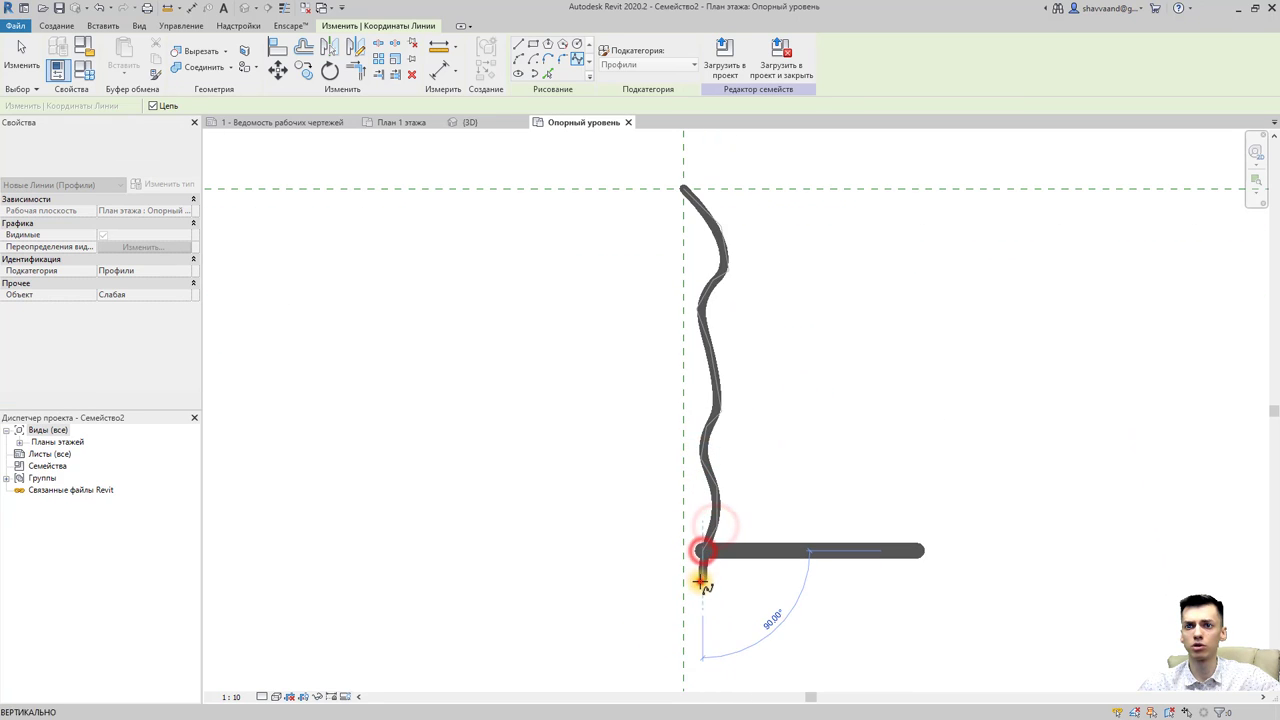
{"action": "left_click", "coordinate": [700, 580]}
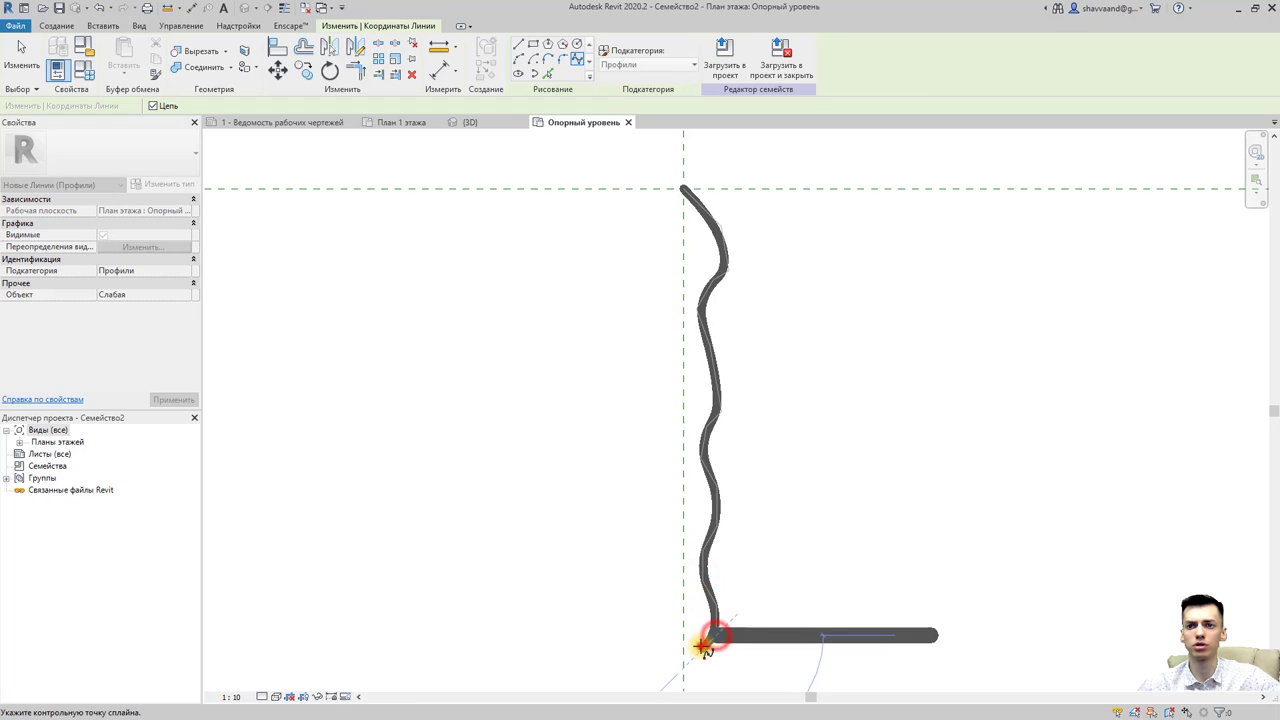
{"action": "left_click", "coordinate": [691, 651]}
{"action": "left_click", "coordinate": [686, 650]}
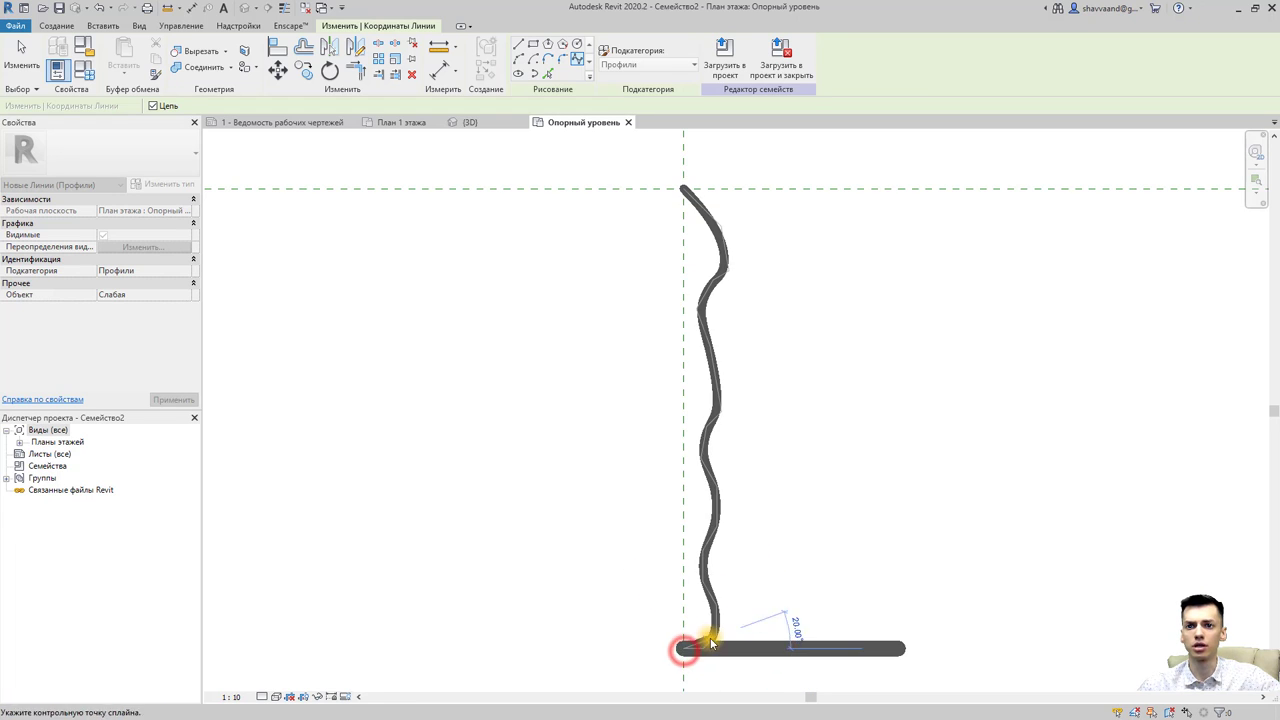
Close the profile with a straight vertical line between the spline's ends.
{"action": "left_click", "coordinate": [519, 45]}
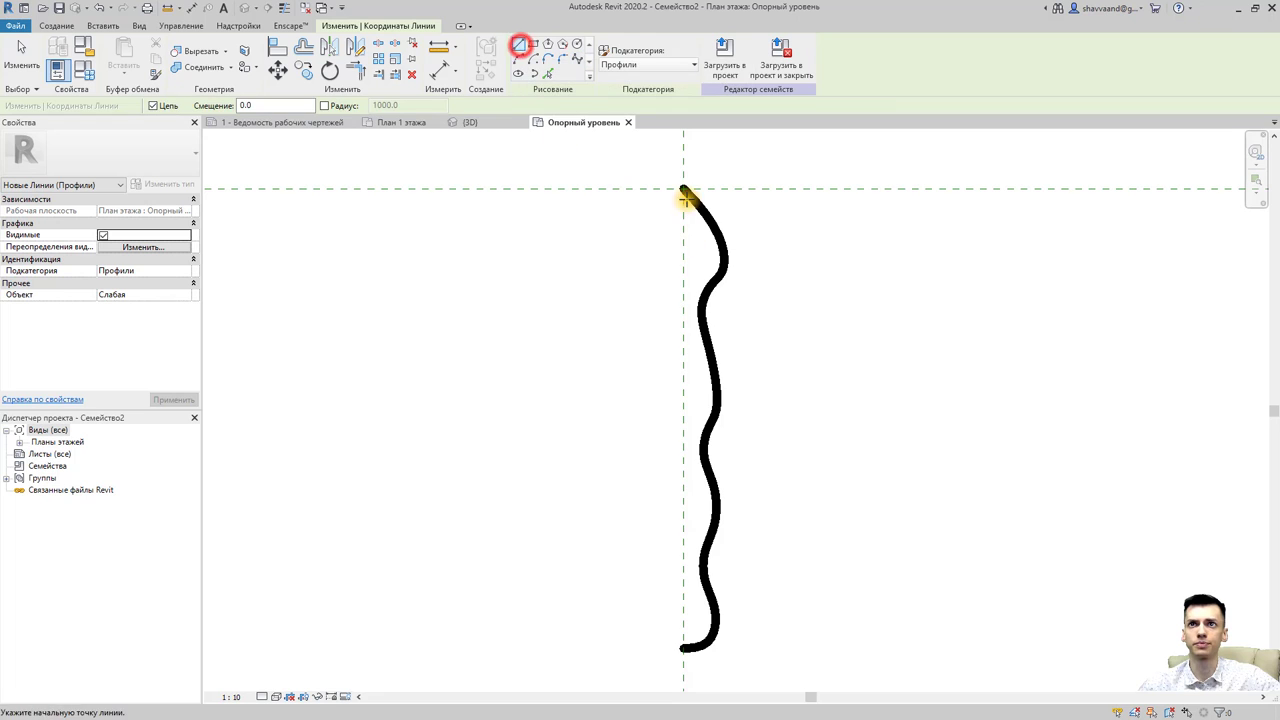
{"action": "left_click", "coordinate": [683, 188]}
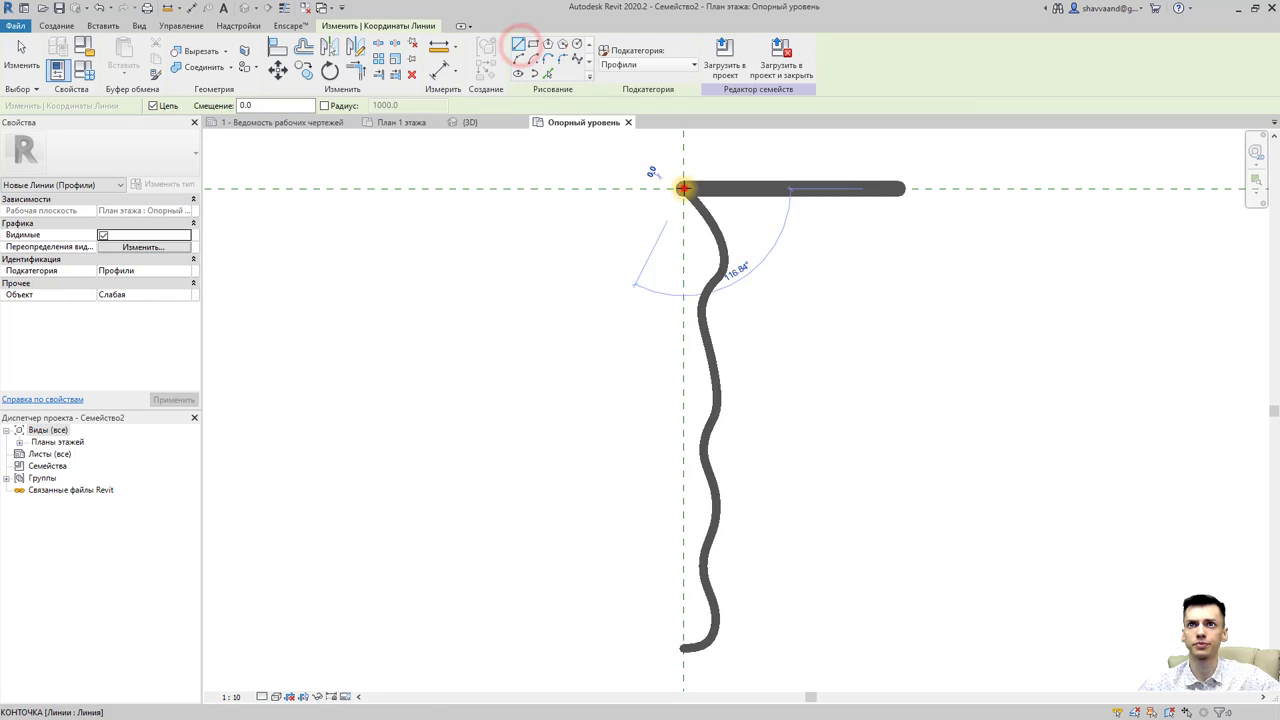
{"action": "left_click", "coordinate": [683, 655]}
{"action": "key", "text": "Escape"}
{"action": "key", "text": "Escape"}
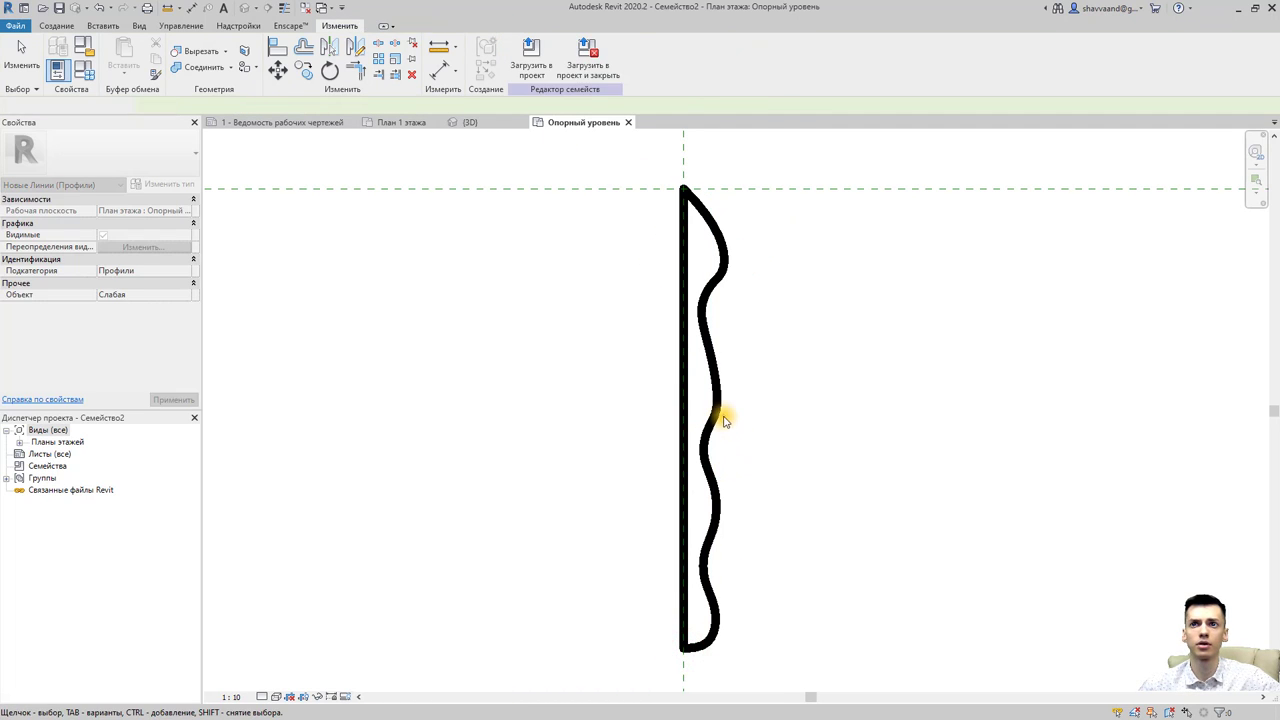
{"action": "left_click", "coordinate": [719, 408]}
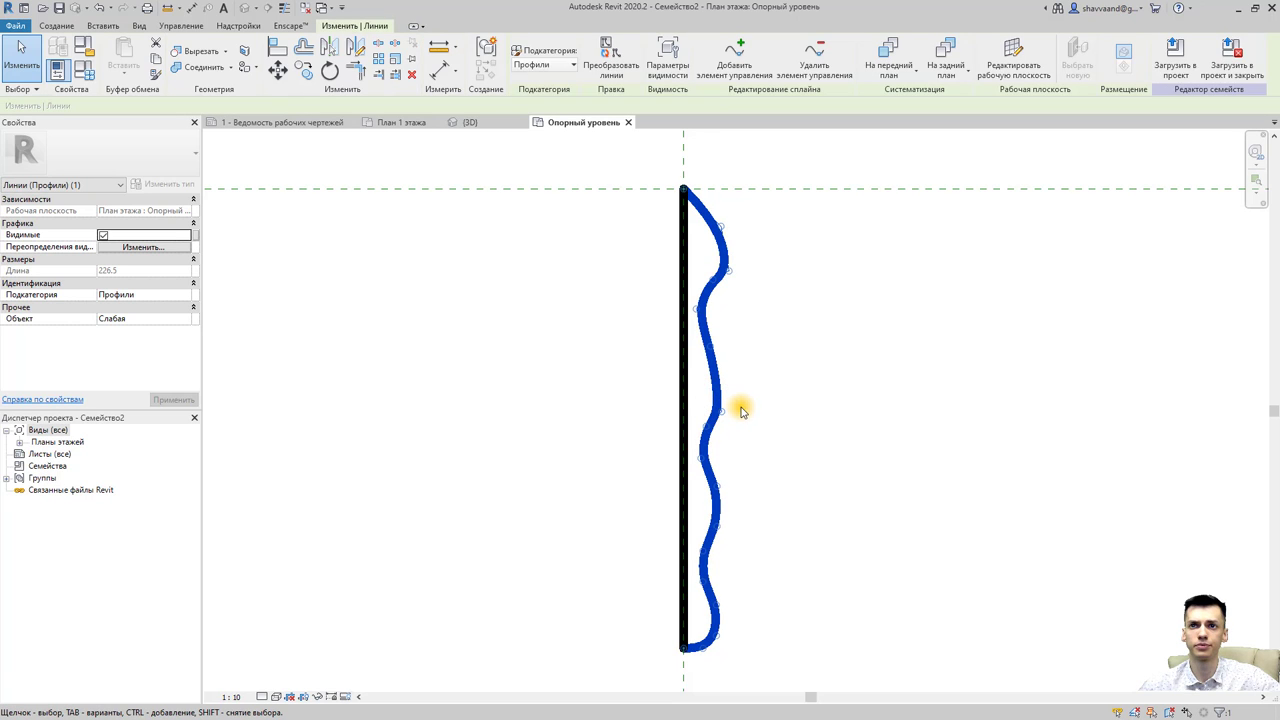
{"action": "scroll", "coordinate": [741, 410], "scroll_direction": "down", "scroll_amount": 2}
{"action": "key", "text": "c"}
{"action": "key", "text": "s"}
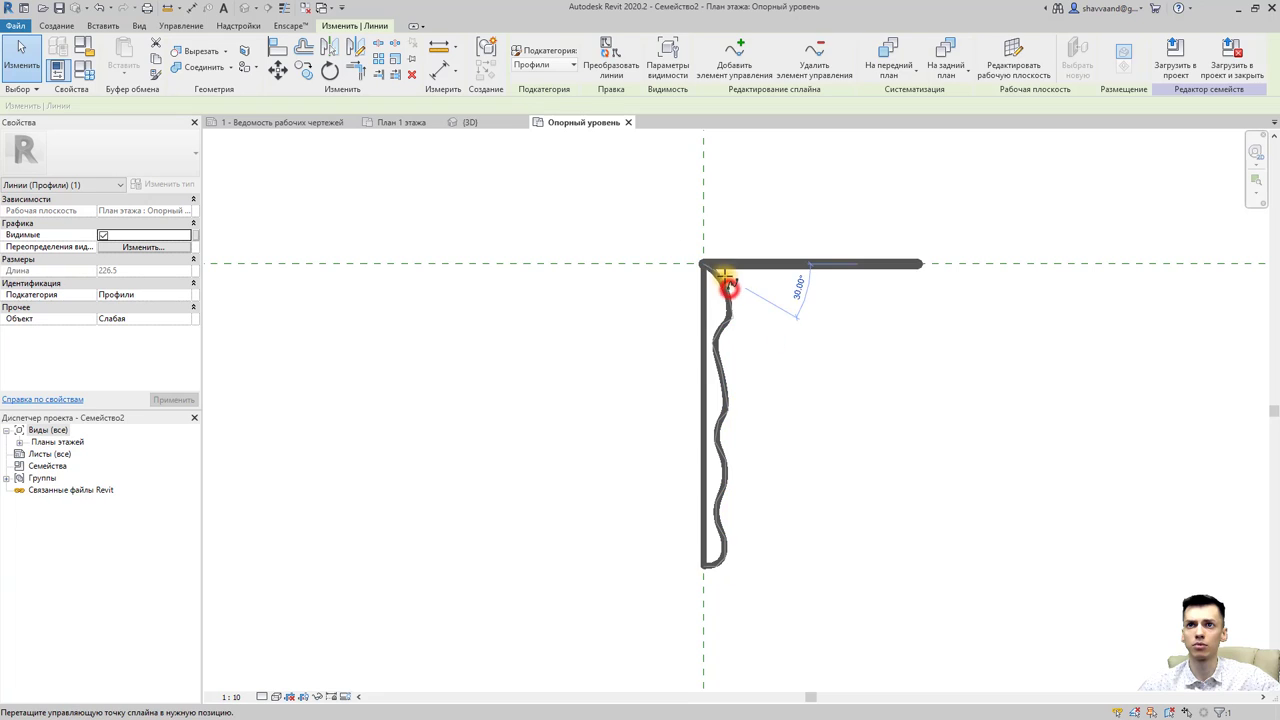
{"action": "left_click", "coordinate": [722, 268]}
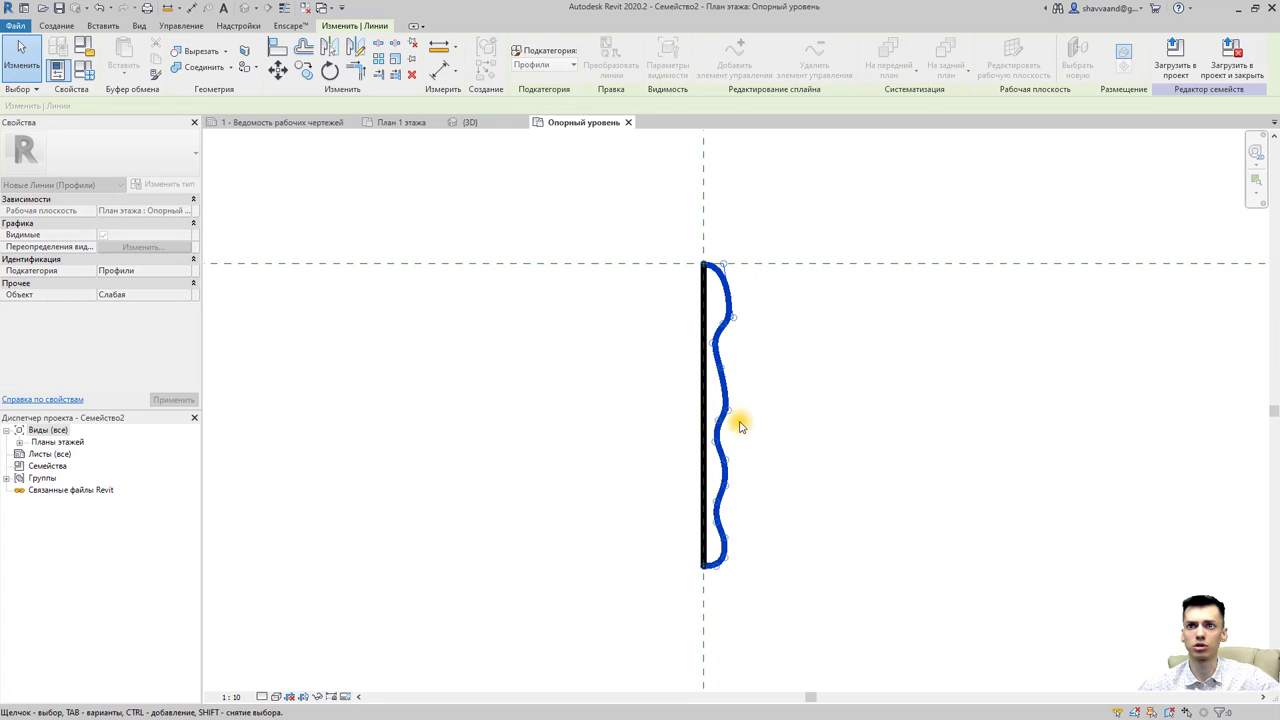
{"action": "key", "text": "Escape"}
{"action": "key", "text": "Escape"}
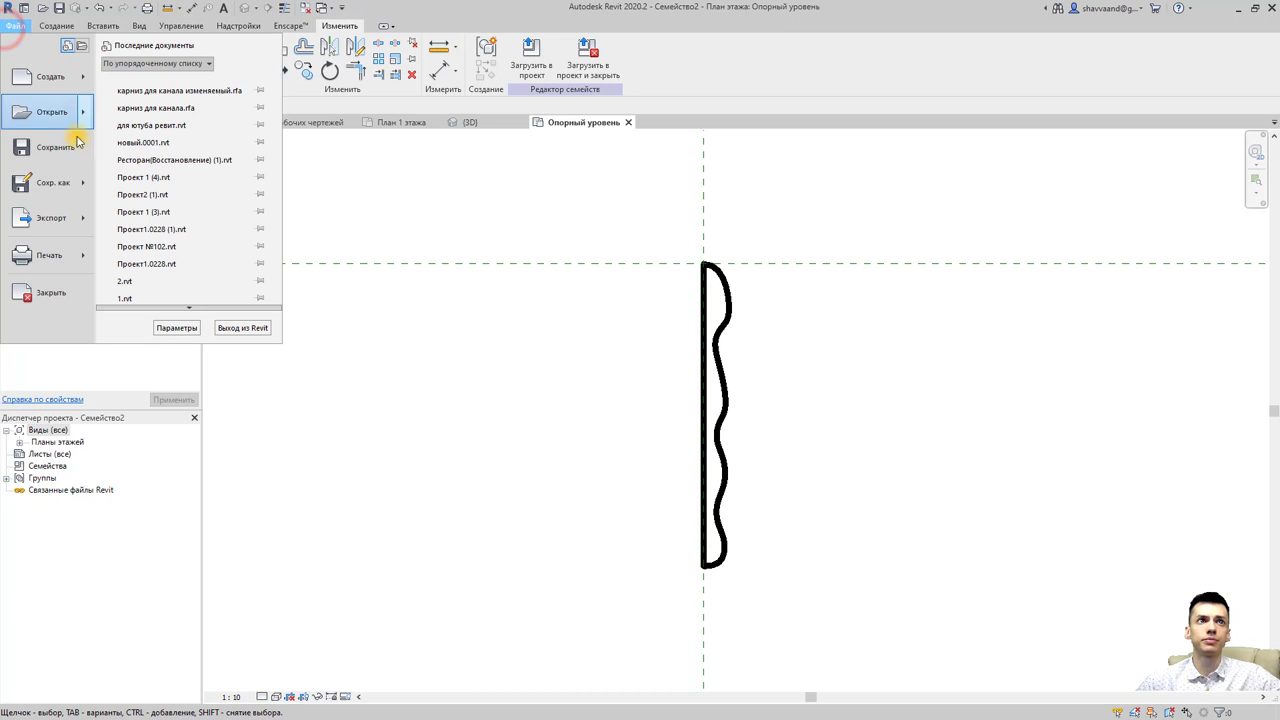
Save the profile as family 'профиль врезания' and load it into the project.
{"action": "left_click", "coordinate": [70, 180]}
{"action": "left_click", "coordinate": [203, 183]}
{"action": "type", "text": "профиль врезания"}
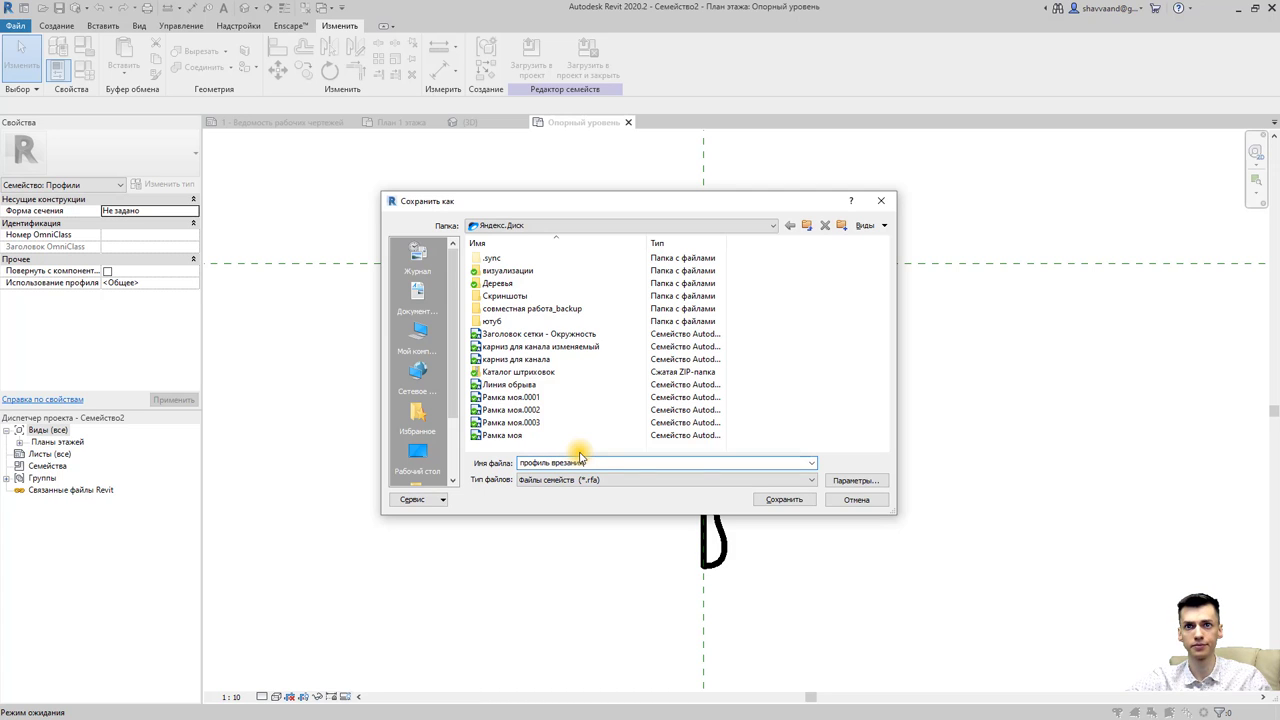
{"action": "key", "text": "Return"}
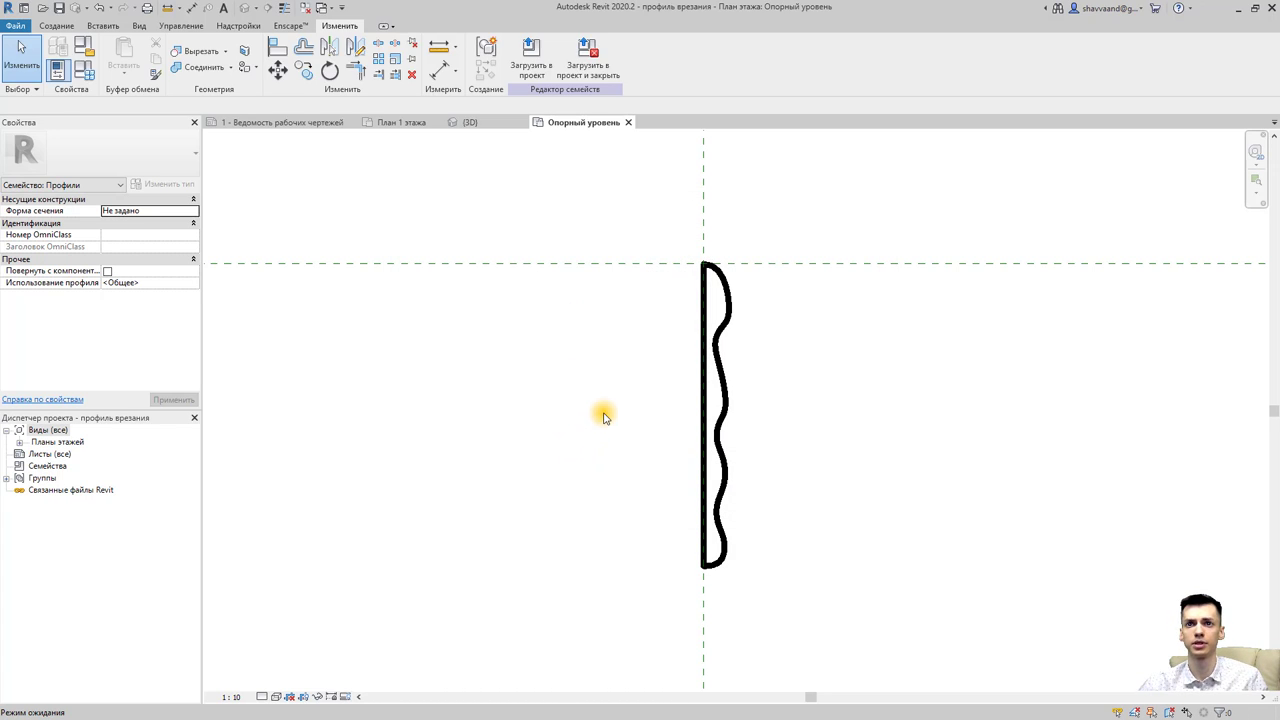
{"action": "left_click", "coordinate": [588, 68]}
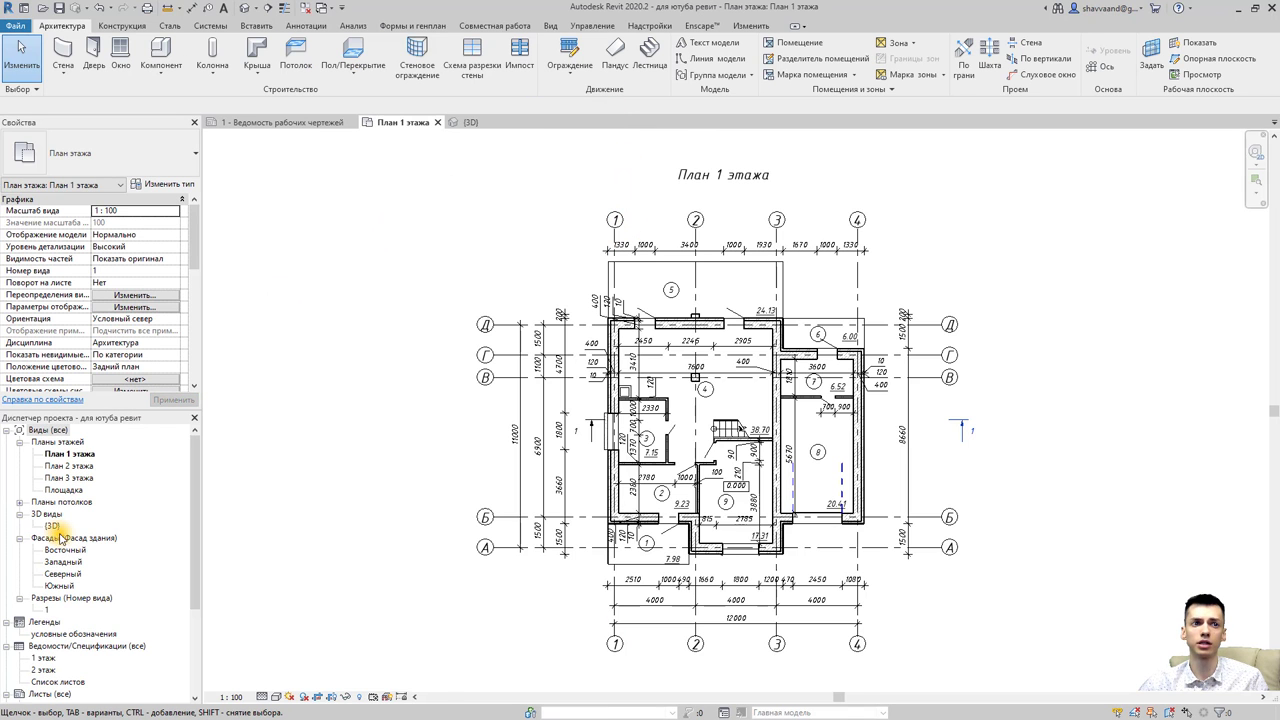
Open the {3D} view and load the профиль врезания family file.
{"action": "double_click", "coordinate": [50, 525]}
{"action": "scroll", "coordinate": [411, 443], "scroll_direction": "down", "scroll_amount": 3}
{"action": "scroll", "coordinate": [445, 288], "scroll_direction": "down", "scroll_amount": 2}
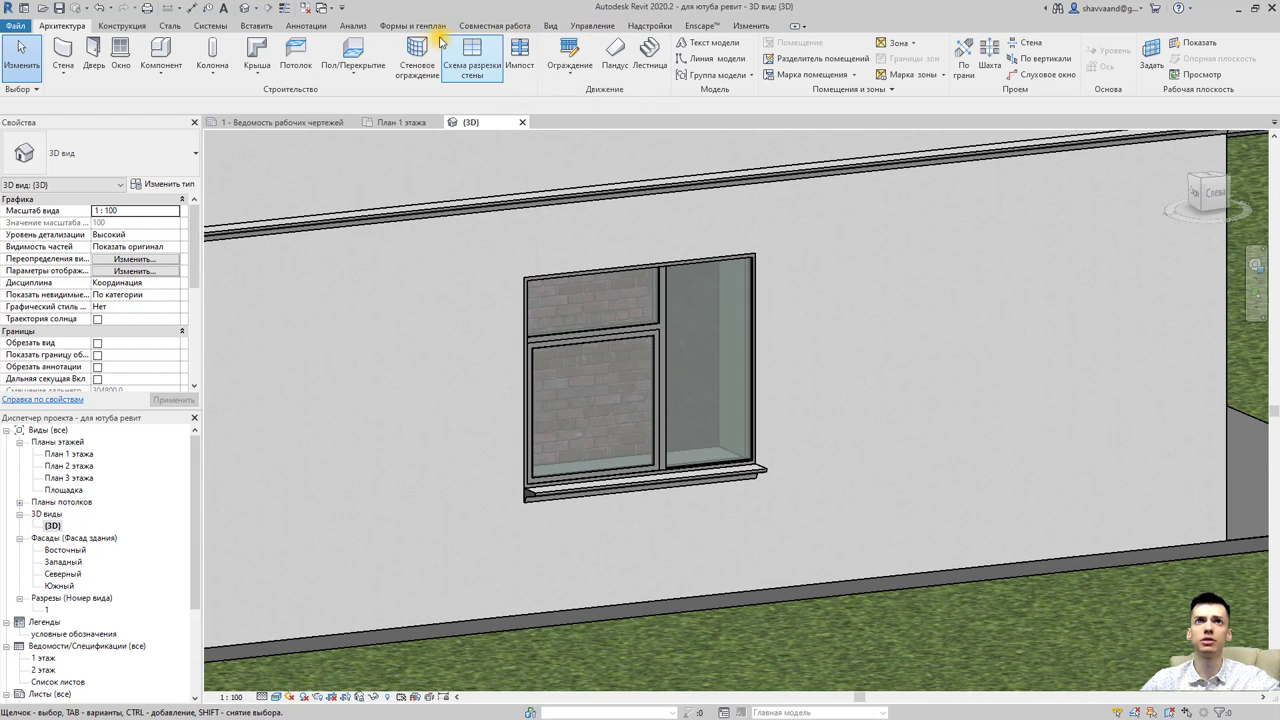
{"action": "left_click", "coordinate": [256, 25]}
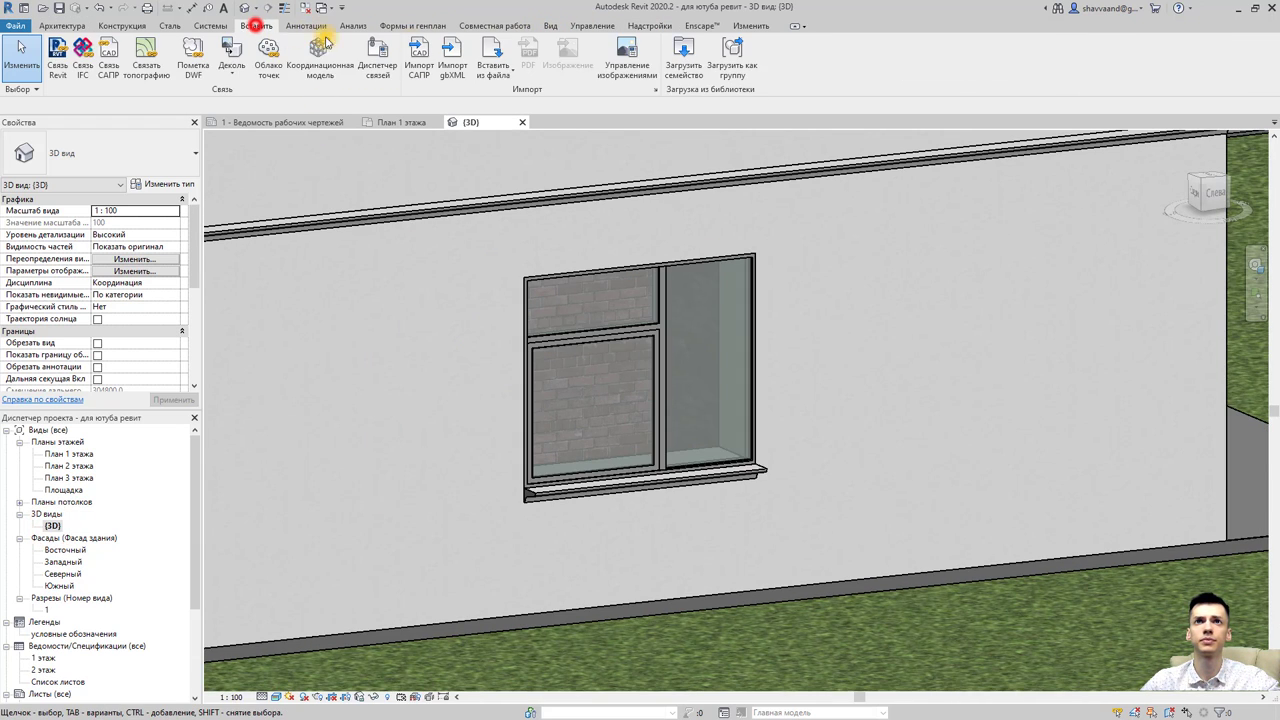
{"action": "left_click", "coordinate": [683, 58]}
{"action": "scroll", "coordinate": [545, 300], "scroll_direction": "down", "scroll_amount": 1}
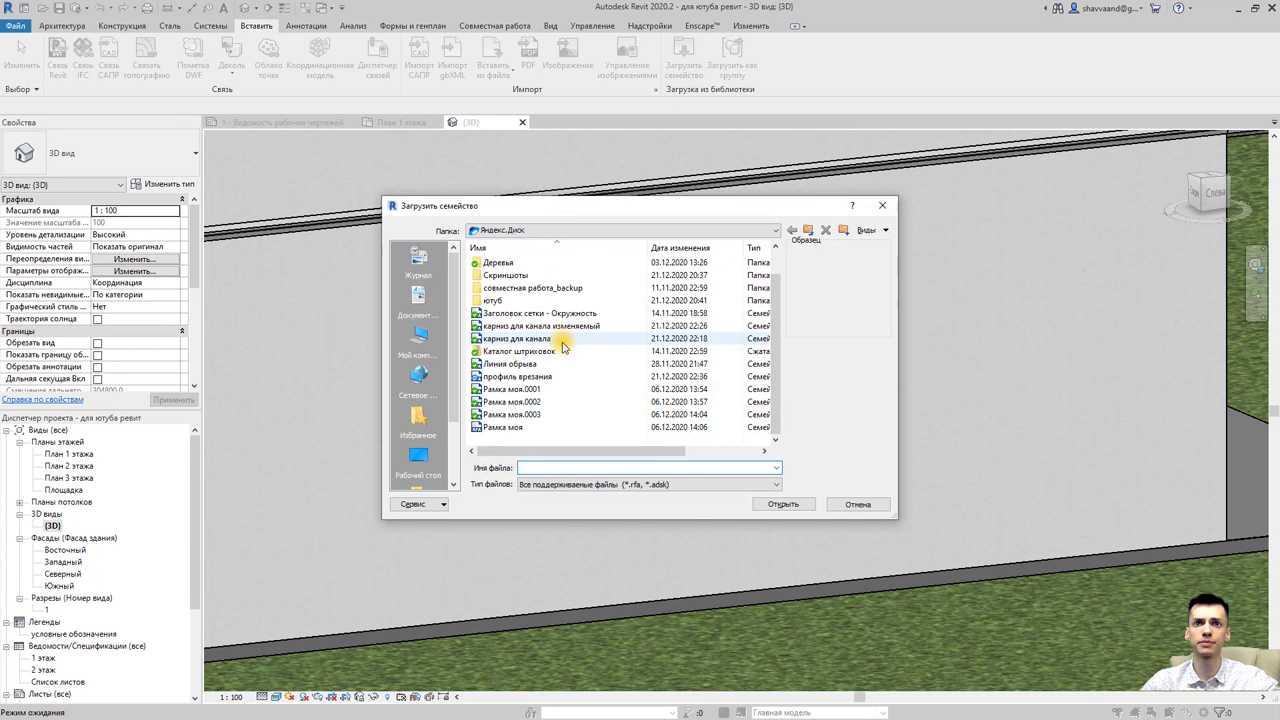
{"action": "left_click", "coordinate": [548, 380]}
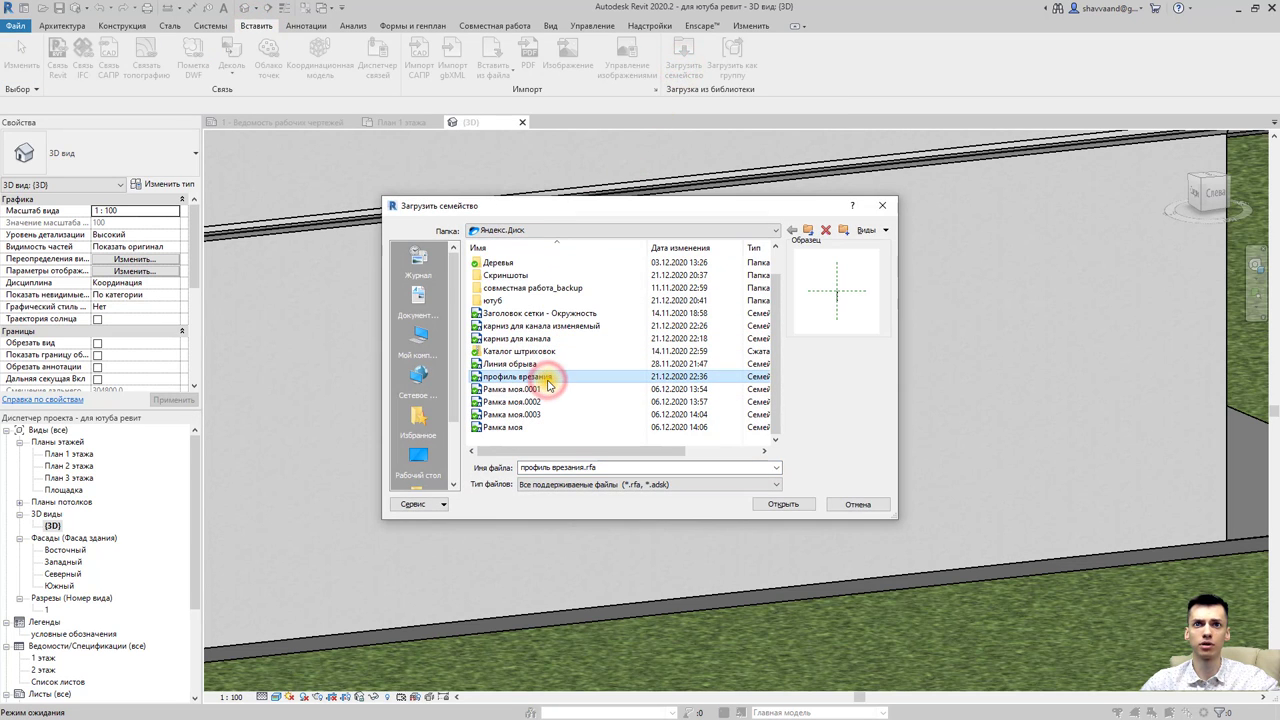
{"action": "double_click", "coordinate": [548, 382]}
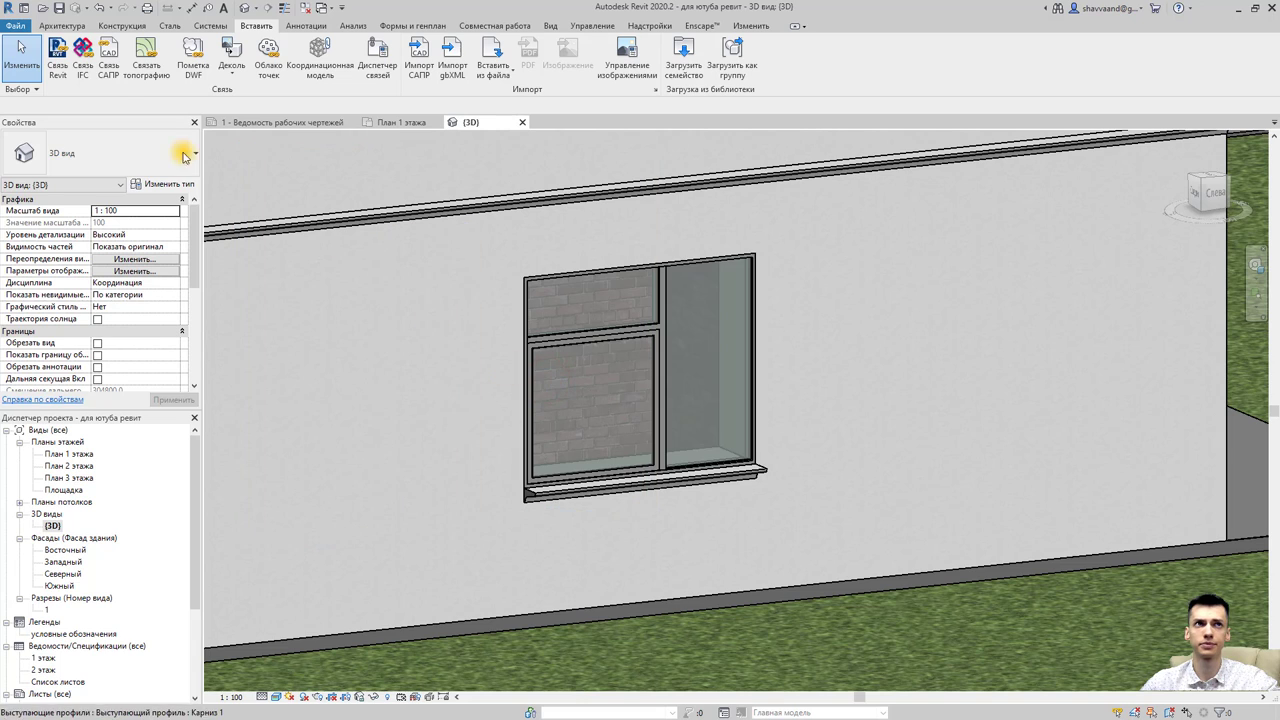
{"action": "left_click", "coordinate": [55, 26]}
Place a wall reveal along the white side wall near its base.
{"action": "left_click", "coordinate": [62, 70]}
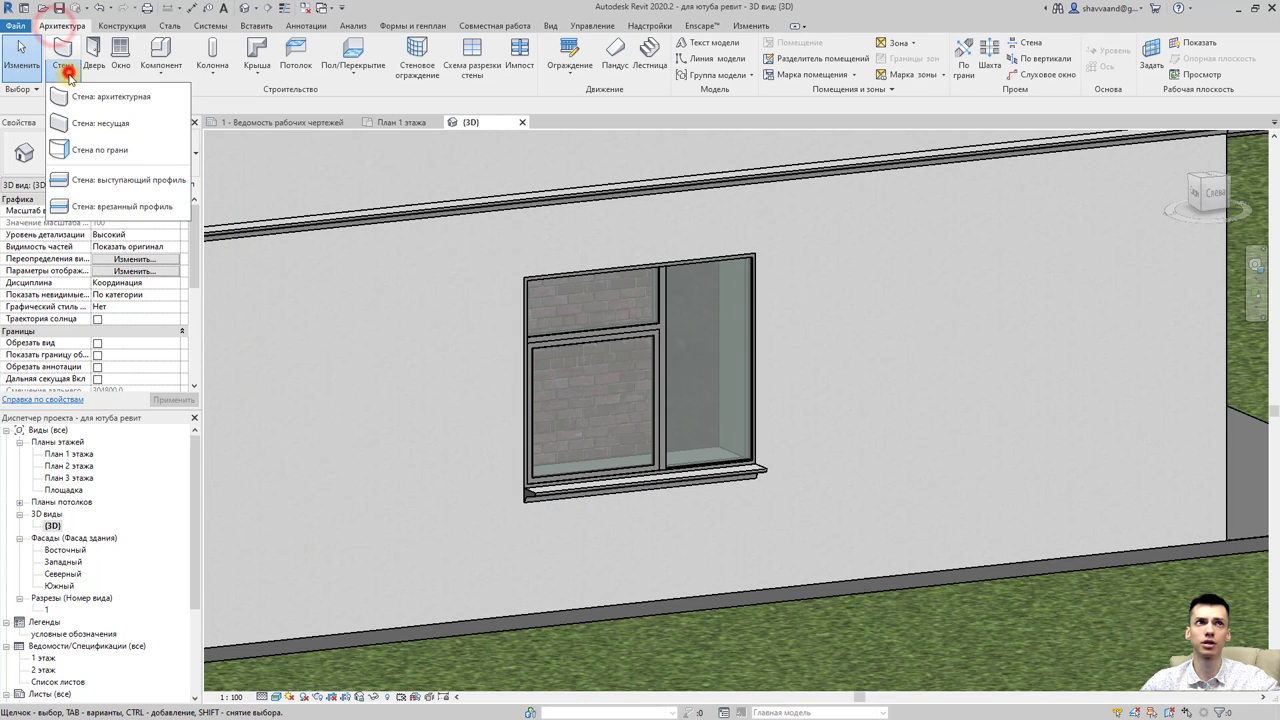
{"action": "left_click", "coordinate": [139, 216]}
{"action": "scroll", "coordinate": [371, 380], "scroll_direction": "down", "scroll_amount": 2}
{"action": "middle_click_drag", "start_coordinate": [371, 380], "coordinate": [686, 371]}
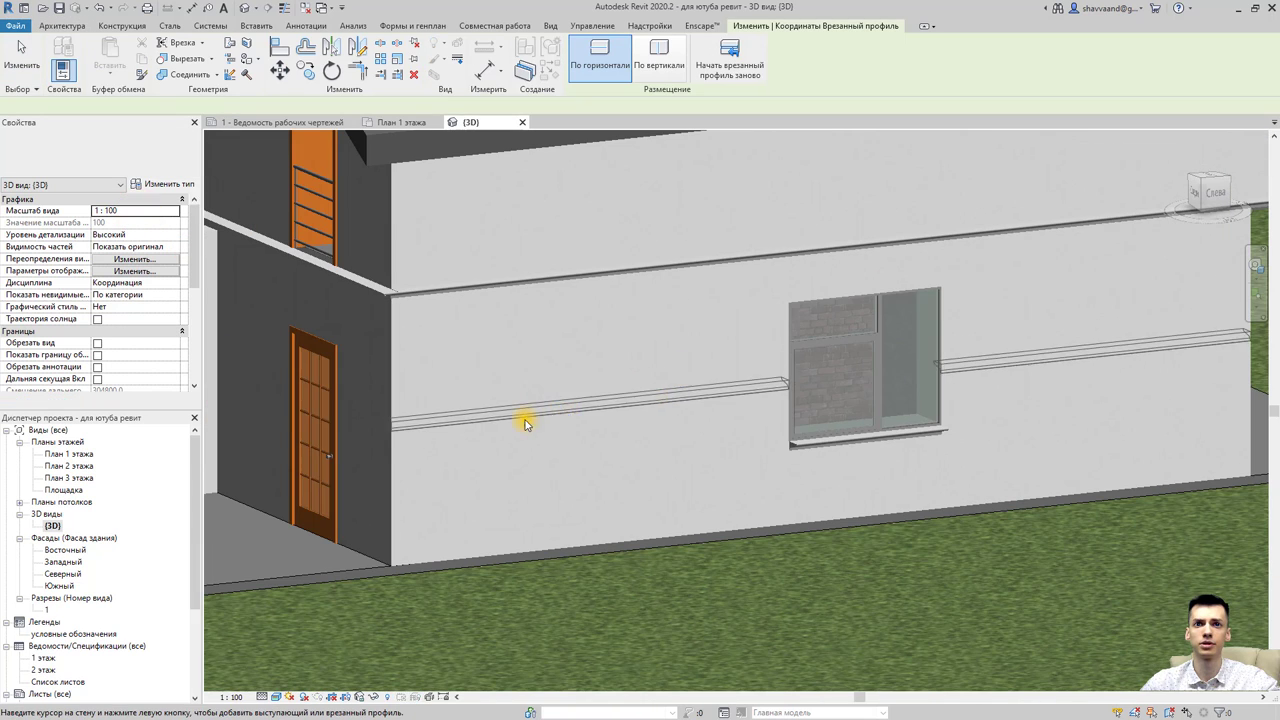
{"action": "left_click", "coordinate": [485, 512]}
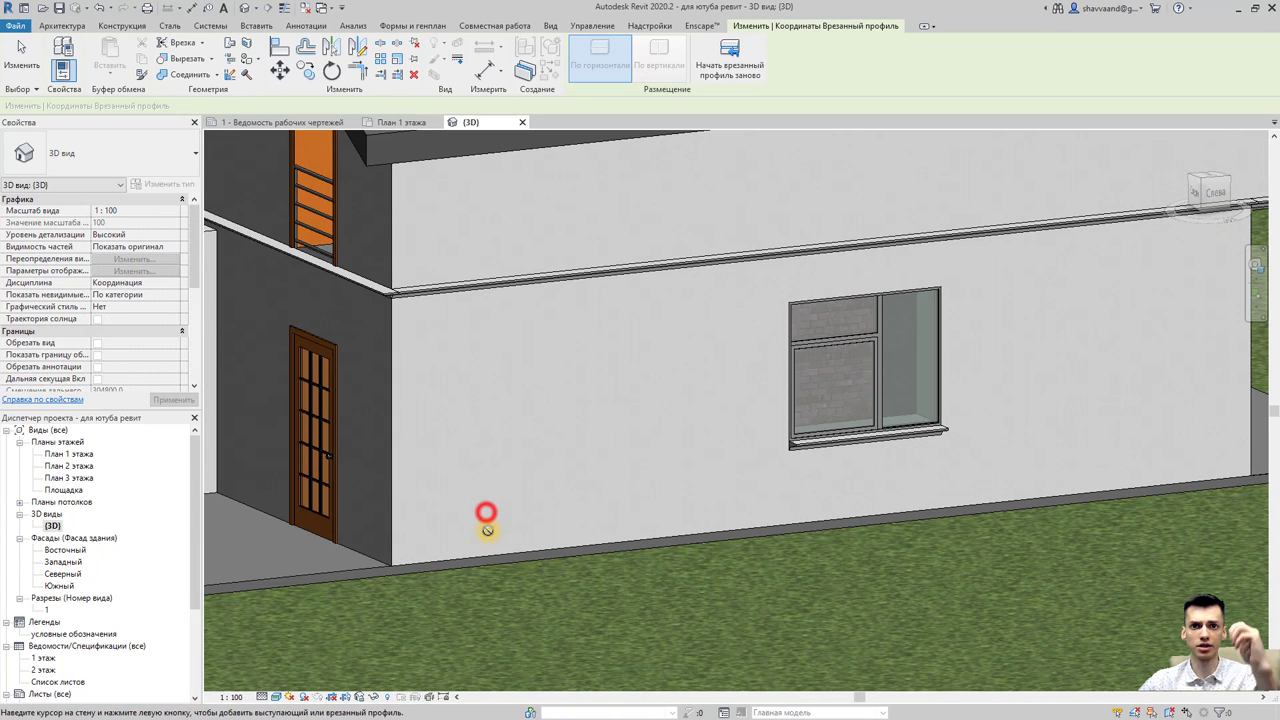
{"action": "key", "text": "Escape"}
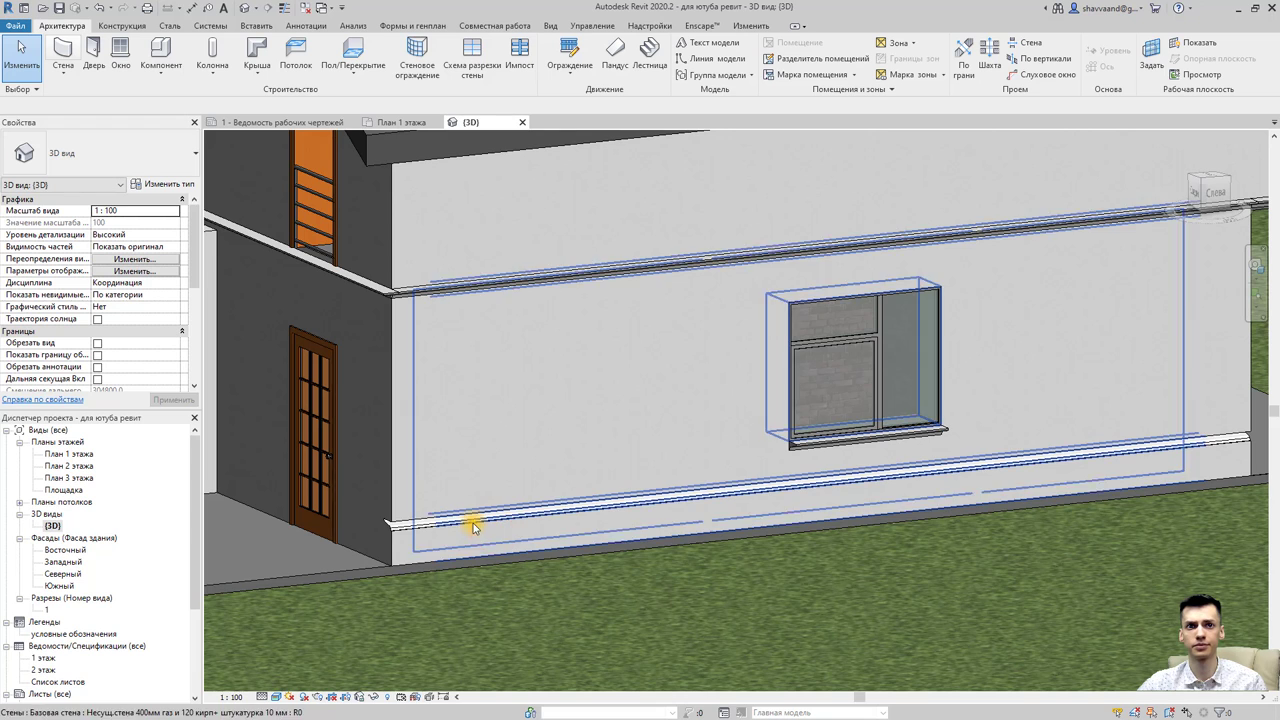
Set the reveal type's Profile to По умолчанию (Default).
{"action": "left_click", "coordinate": [470, 520]}
{"action": "scroll", "coordinate": [453, 527], "scroll_direction": "up", "scroll_amount": 1}
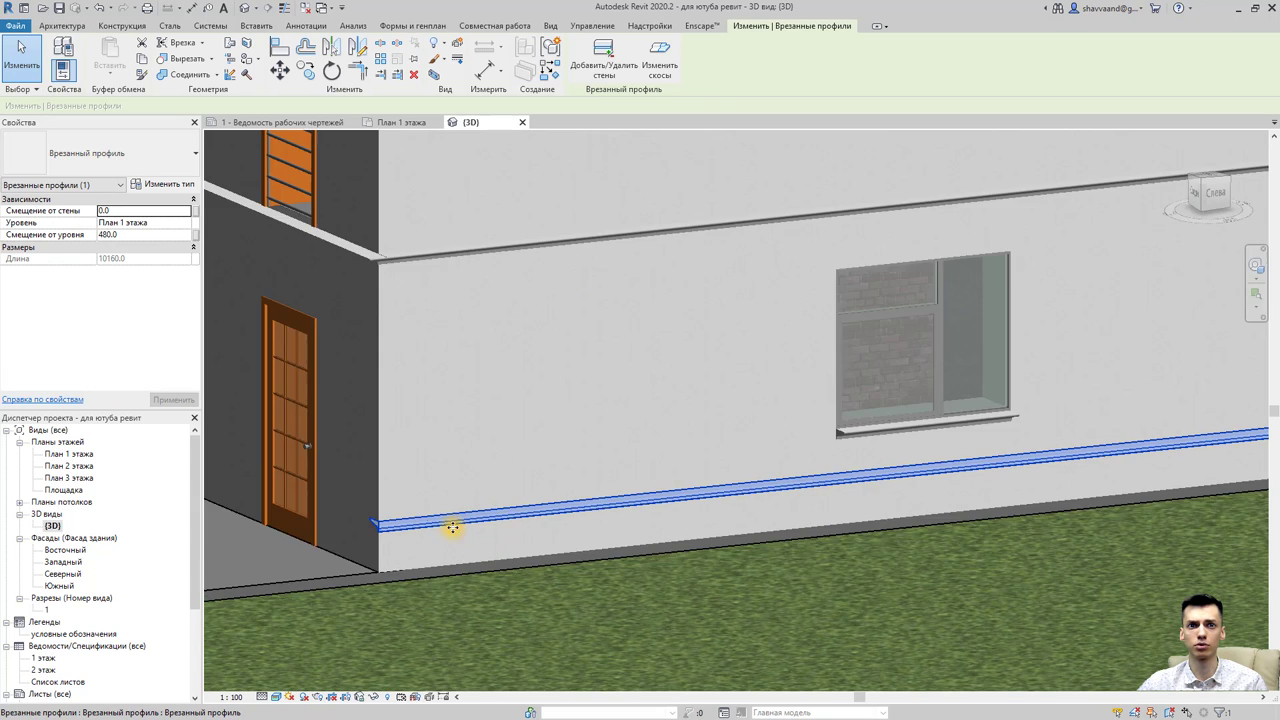
{"action": "scroll", "coordinate": [453, 527], "scroll_direction": "up", "scroll_amount": 1}
{"action": "left_click", "coordinate": [168, 184]}
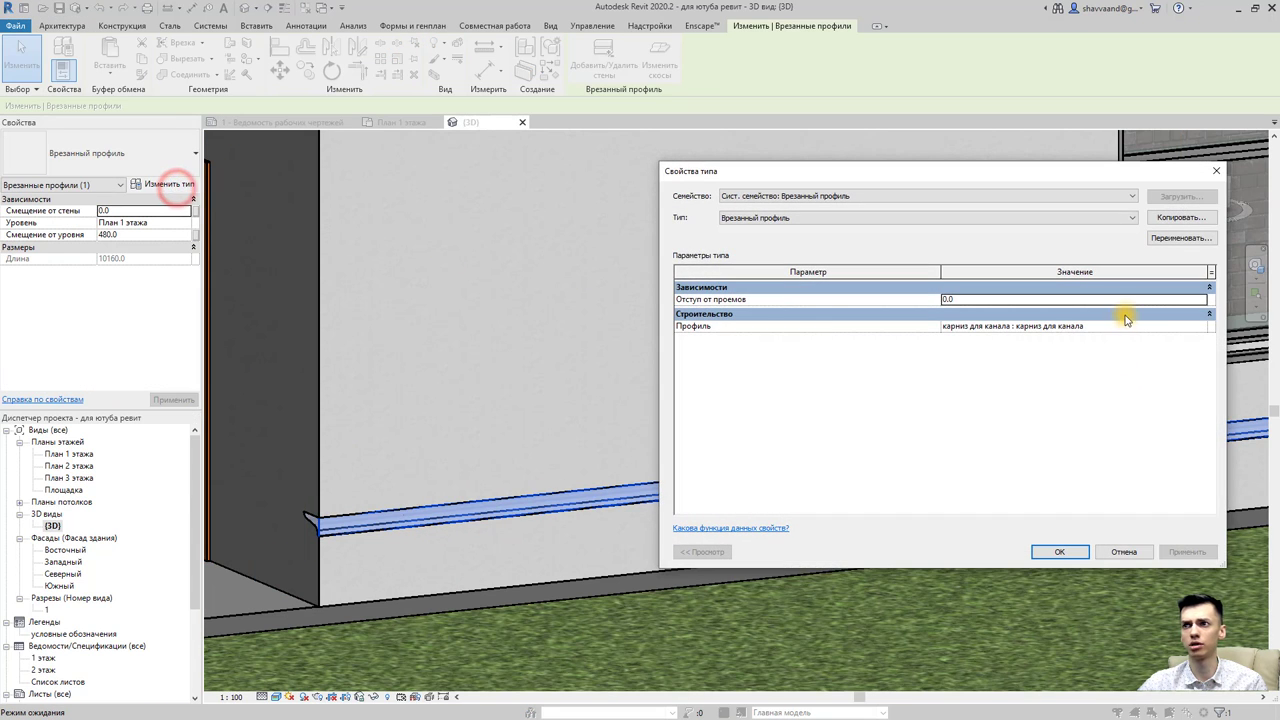
{"action": "left_click", "coordinate": [1190, 327]}
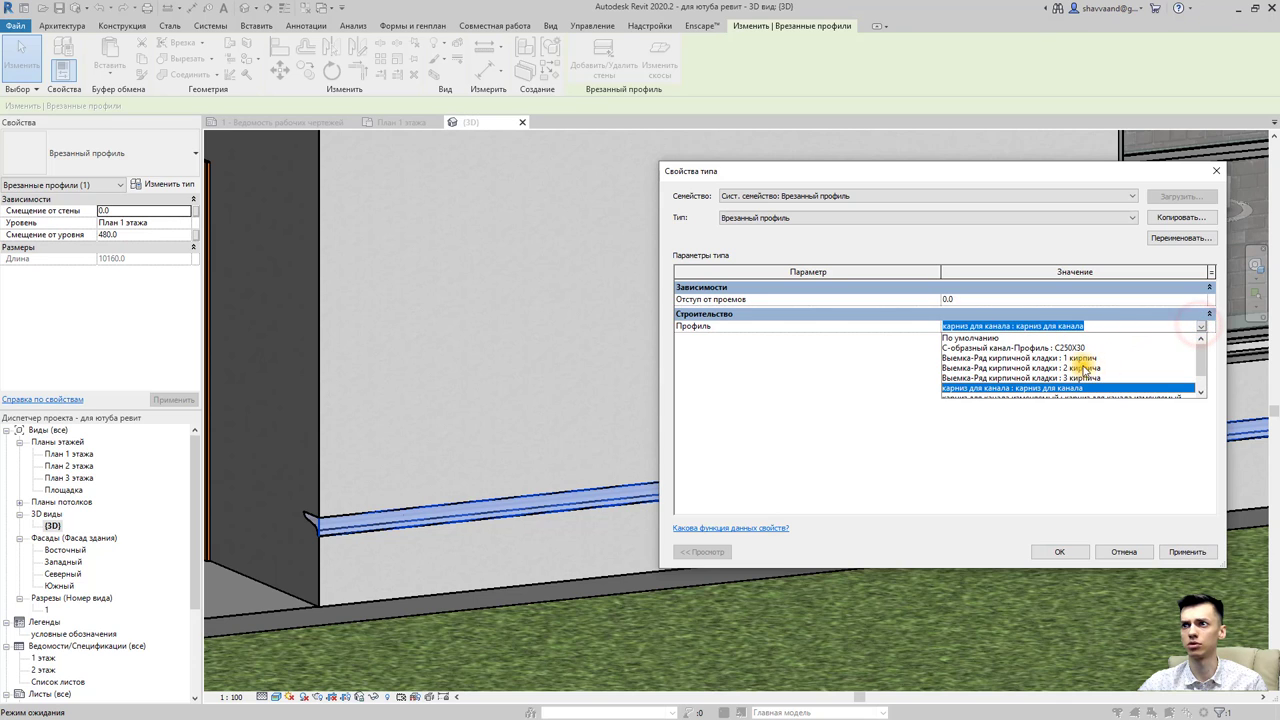
{"action": "left_click", "coordinate": [993, 339]}
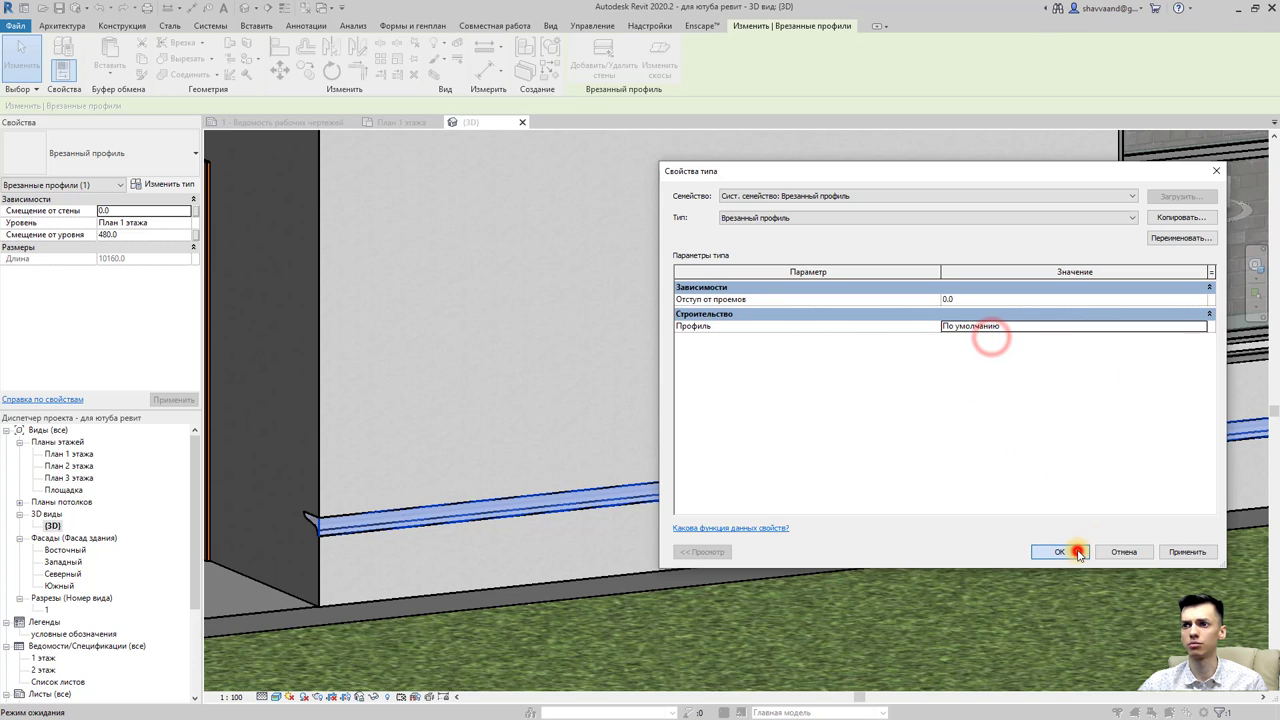
{"action": "left_click", "coordinate": [1078, 552]}
{"action": "left_click", "coordinate": [484, 546]}
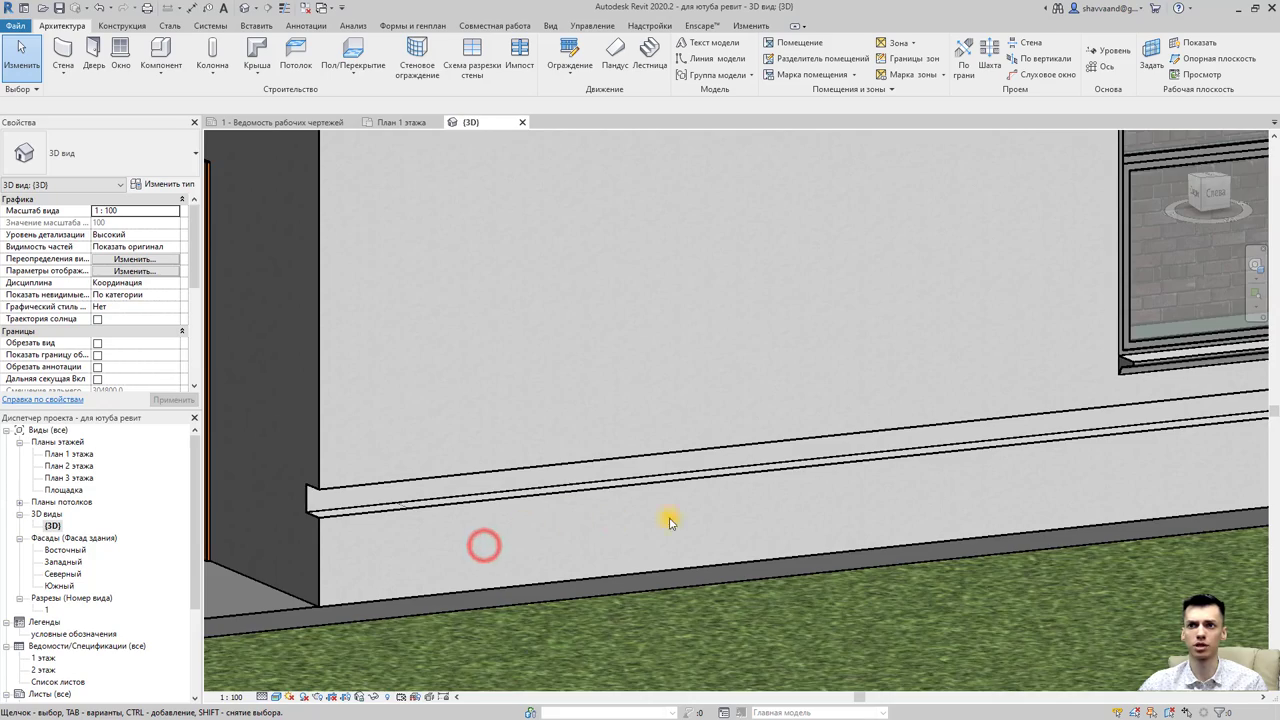
Orbit to the wall corner beside the door and select the reveal along the wall base.
{"action": "scroll", "coordinate": [669, 522], "scroll_direction": "down", "scroll_amount": 2}
{"action": "mouse_move", "coordinate": [559, 527]}
{"action": "middle_mouse_down", "text": "shift"}
{"action": "mouse_move", "coordinate": [614, 529]}
{"action": "mouse_move", "coordinate": [460, 414]}
{"action": "mouse_move", "coordinate": [771, 480]}
{"action": "mouse_move", "coordinate": [780, 457]}
{"action": "mouse_move", "coordinate": [743, 462]}
{"action": "middle_mouse_up", "text": "shift"}
{"action": "scroll", "coordinate": [740, 474], "scroll_direction": "up", "scroll_amount": 3}
{"action": "left_click", "coordinate": [712, 455]}
{"action": "scroll", "coordinate": [743, 462], "scroll_direction": "up", "scroll_amount": 2}
{"action": "scroll", "coordinate": [743, 462], "scroll_direction": "down", "scroll_amount": 3}
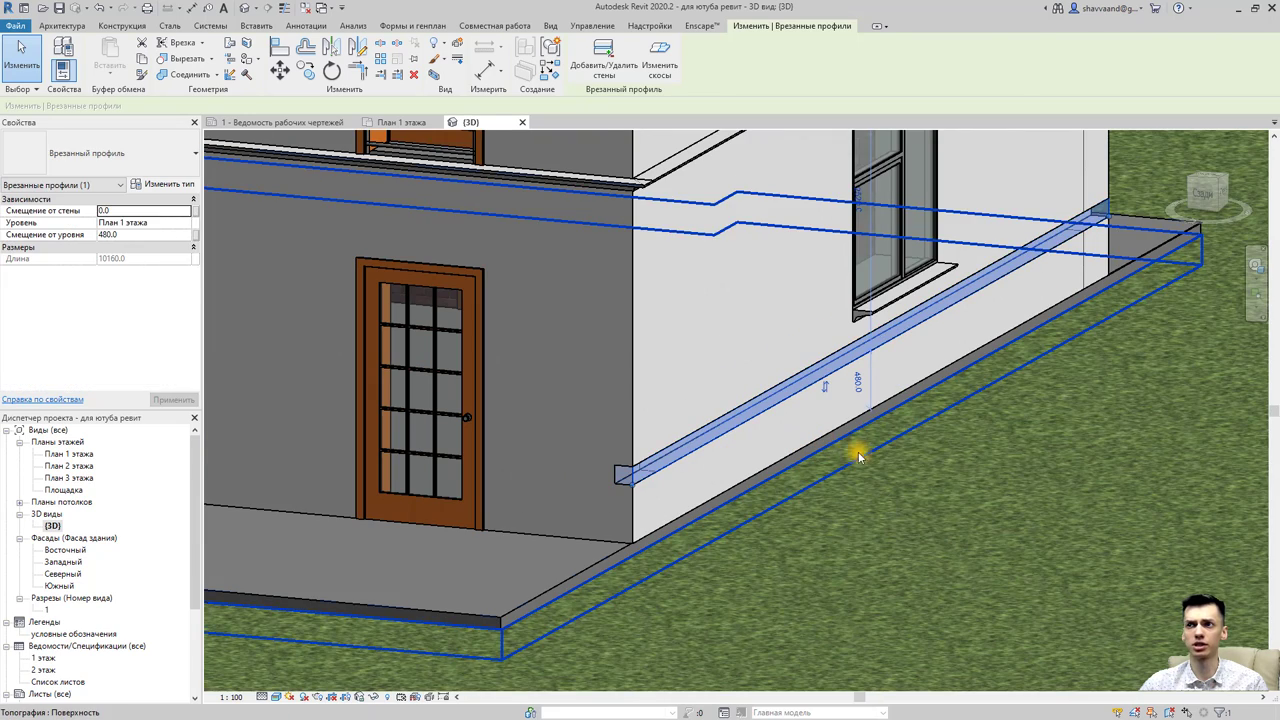
{"action": "key", "text": "Escape"}
{"action": "scroll", "coordinate": [729, 437], "scroll_direction": "up", "scroll_amount": 2}
{"action": "left_click", "coordinate": [640, 473]}
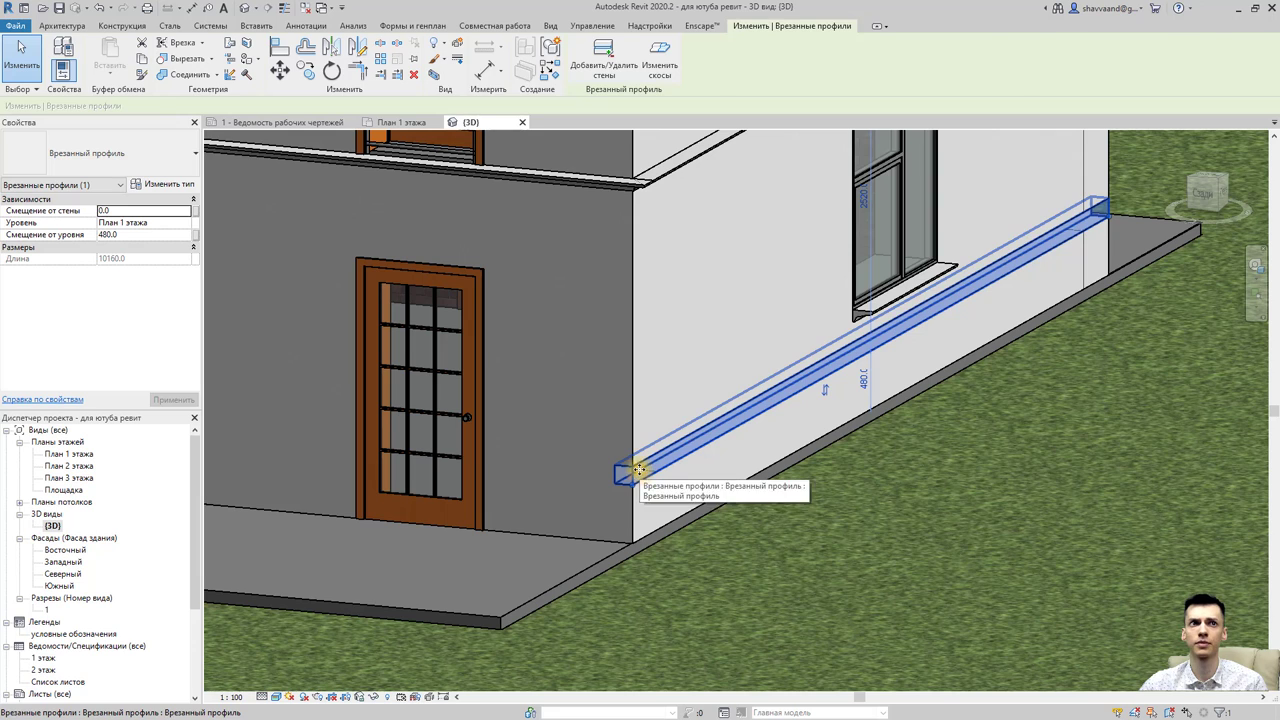
{"action": "key", "text": "Escape"}
{"action": "left_click", "coordinate": [651, 470]}
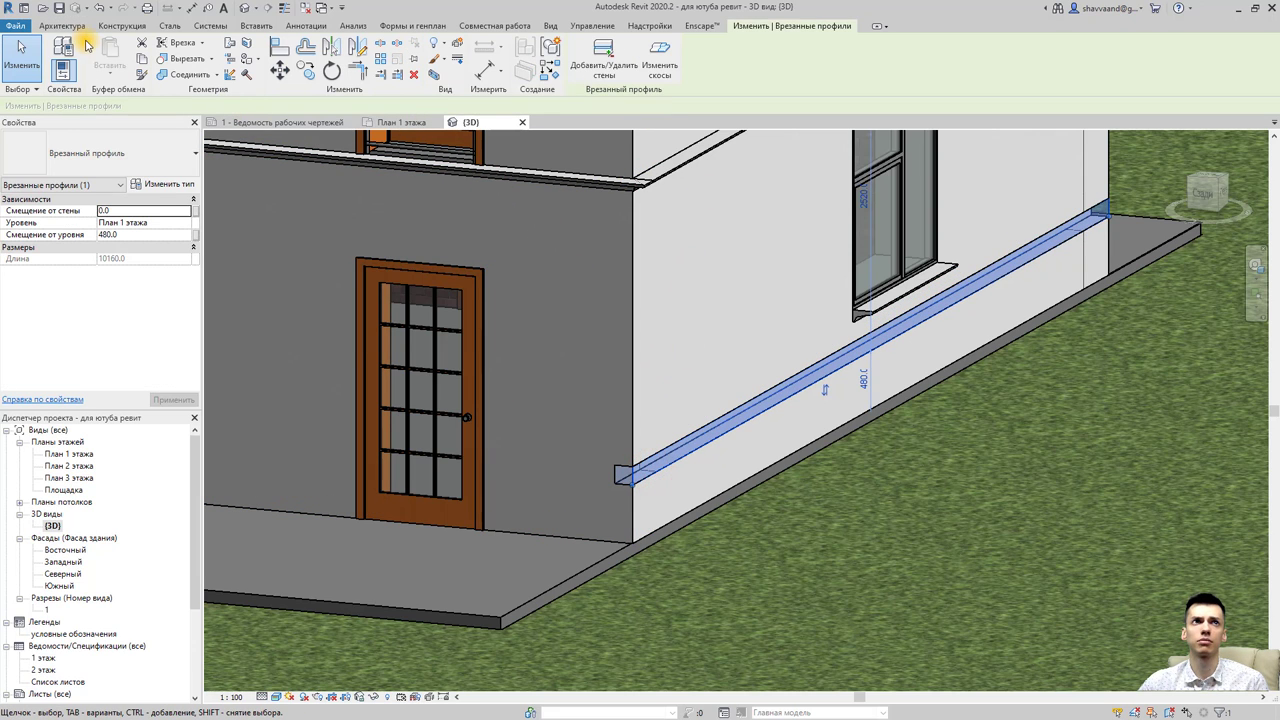
Set the reveal type's Profile to 'профиль врезания : профиль врезания' for a wavy cut.
{"action": "left_click", "coordinate": [170, 185]}
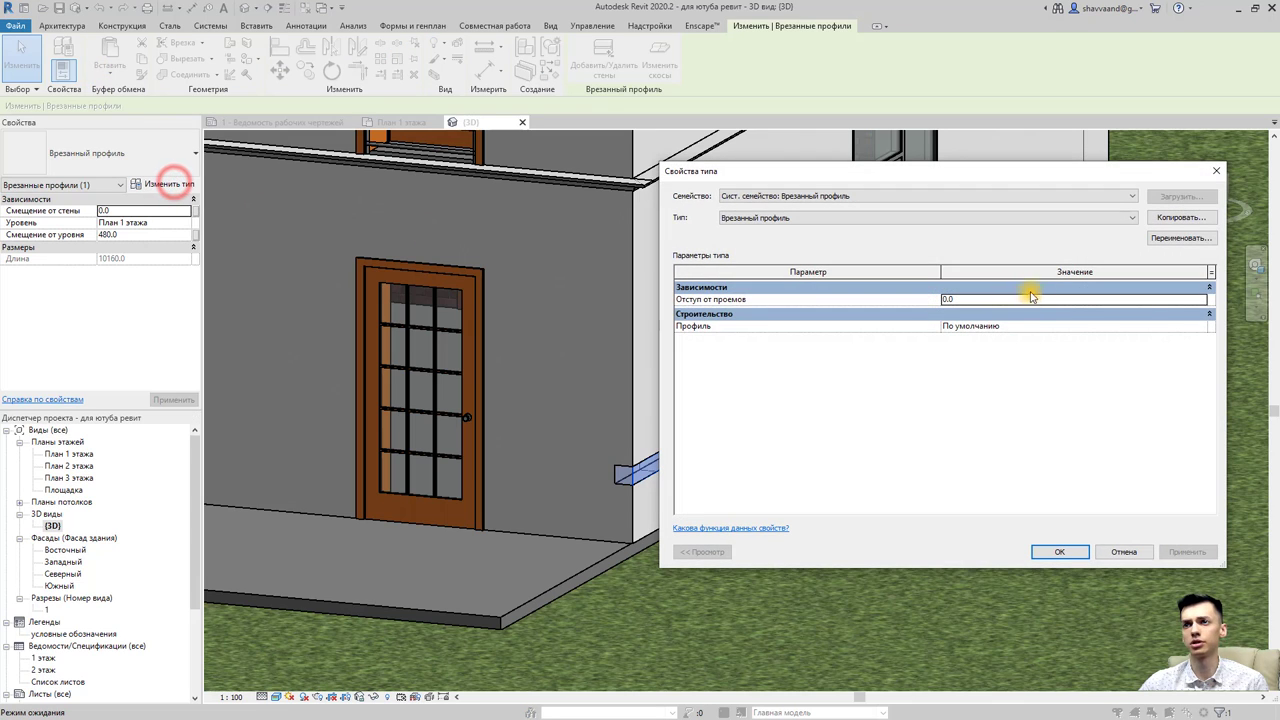
{"action": "left_click", "coordinate": [1206, 325]}
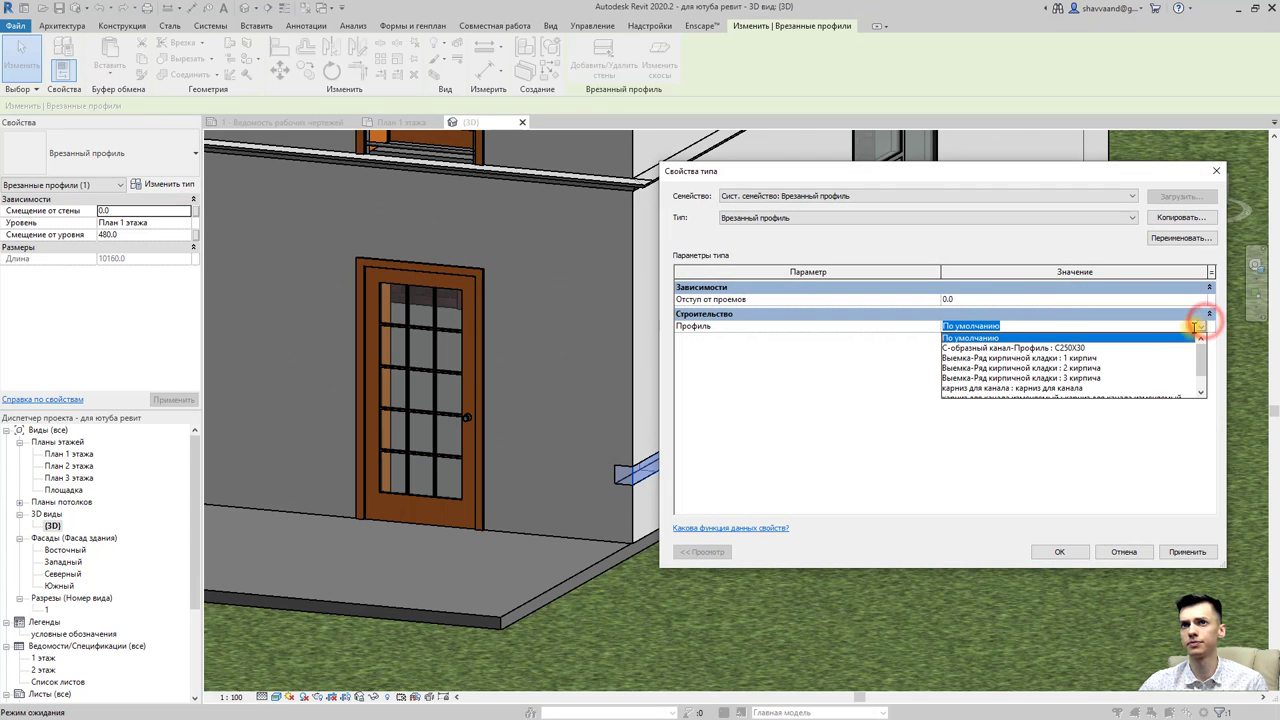
{"action": "scroll", "coordinate": [1121, 372], "scroll_direction": "down", "scroll_amount": 1}
{"action": "left_click", "coordinate": [1040, 389]}
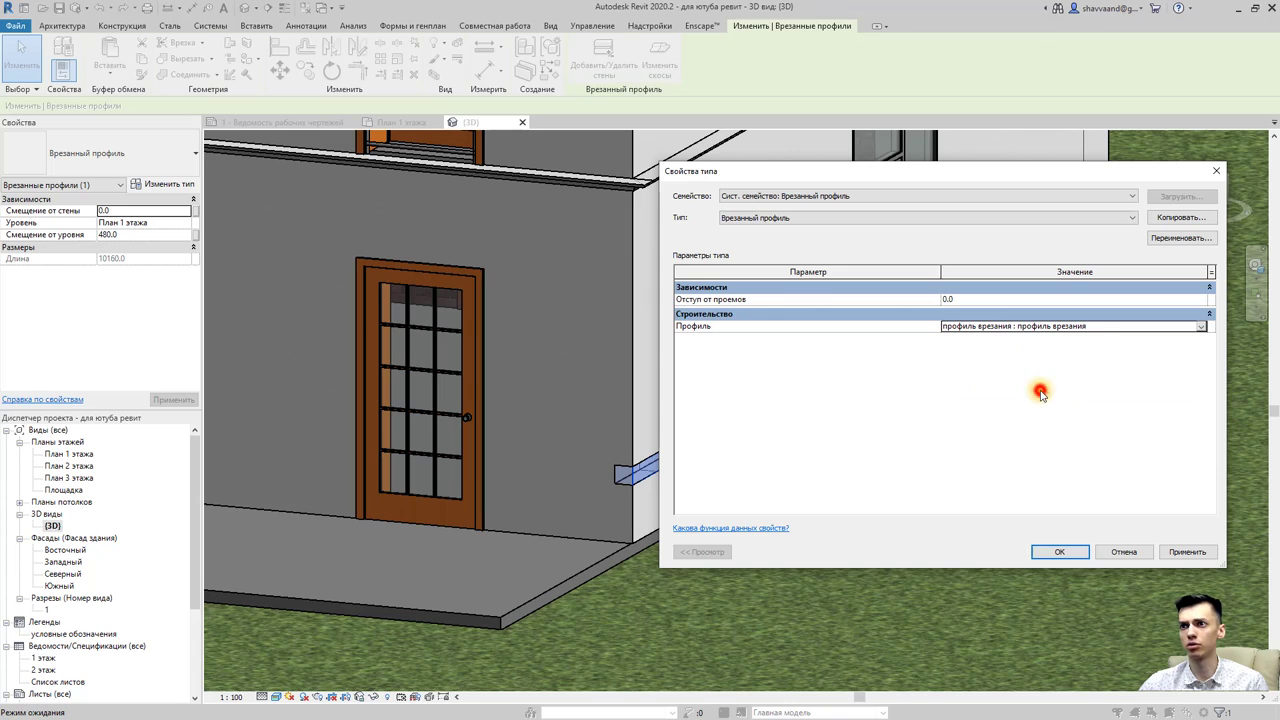
{"action": "left_click", "coordinate": [1055, 550]}
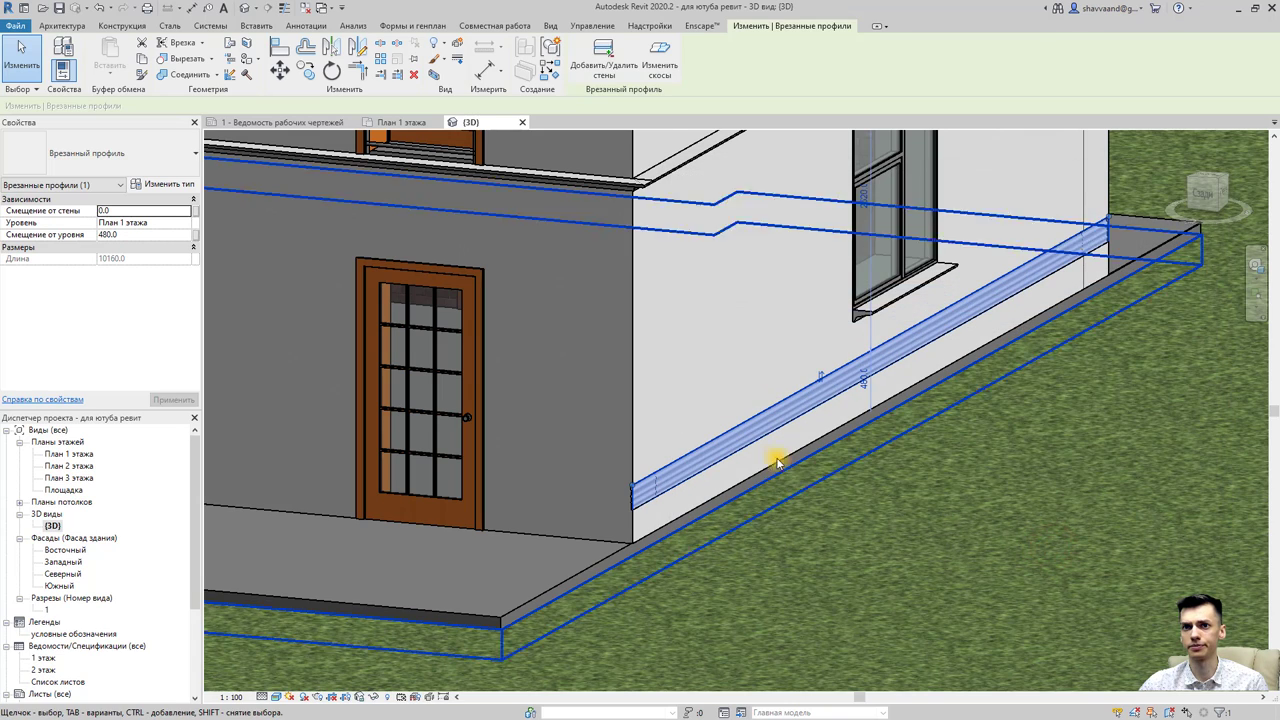
{"action": "key", "text": "Escape"}
{"action": "scroll", "coordinate": [666, 491], "scroll_direction": "up", "scroll_amount": 2}
{"action": "scroll", "coordinate": [634, 503], "scroll_direction": "up", "scroll_amount": 2}
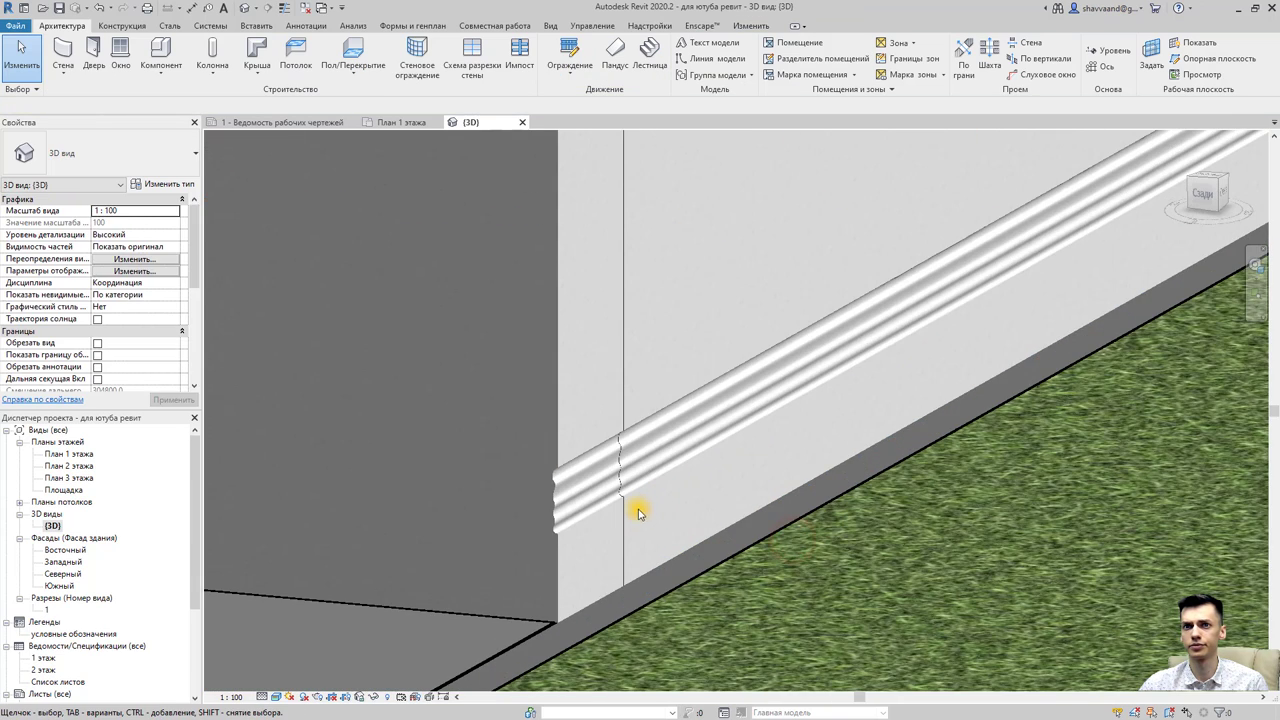
{"action": "scroll", "coordinate": [670, 560], "scroll_direction": "up", "scroll_amount": 1}
{"action": "scroll", "coordinate": [655, 560], "scroll_direction": "up", "scroll_amount": 2}
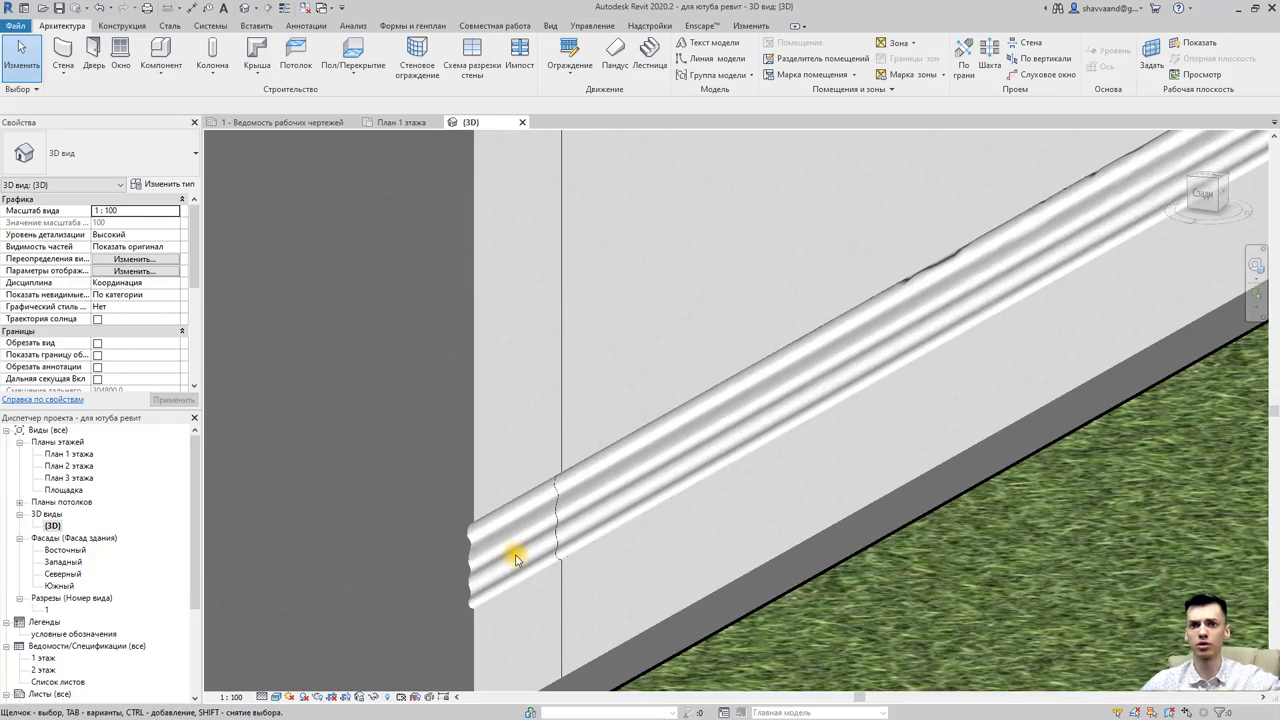
{"action": "mouse_move", "coordinate": [478, 602]}
{"action": "middle_mouse_down", "text": "shift"}
{"action": "mouse_move", "coordinate": [785, 553]}
{"action": "mouse_move", "coordinate": [808, 503]}
{"action": "mouse_move", "coordinate": [797, 494]}
{"action": "mouse_move", "coordinate": [930, 243]}
{"action": "middle_mouse_up", "text": "shift"}
{"action": "scroll", "coordinate": [930, 243], "scroll_direction": "up", "scroll_amount": 3}
{"action": "scroll", "coordinate": [903, 334], "scroll_direction": "up", "scroll_amount": 2}
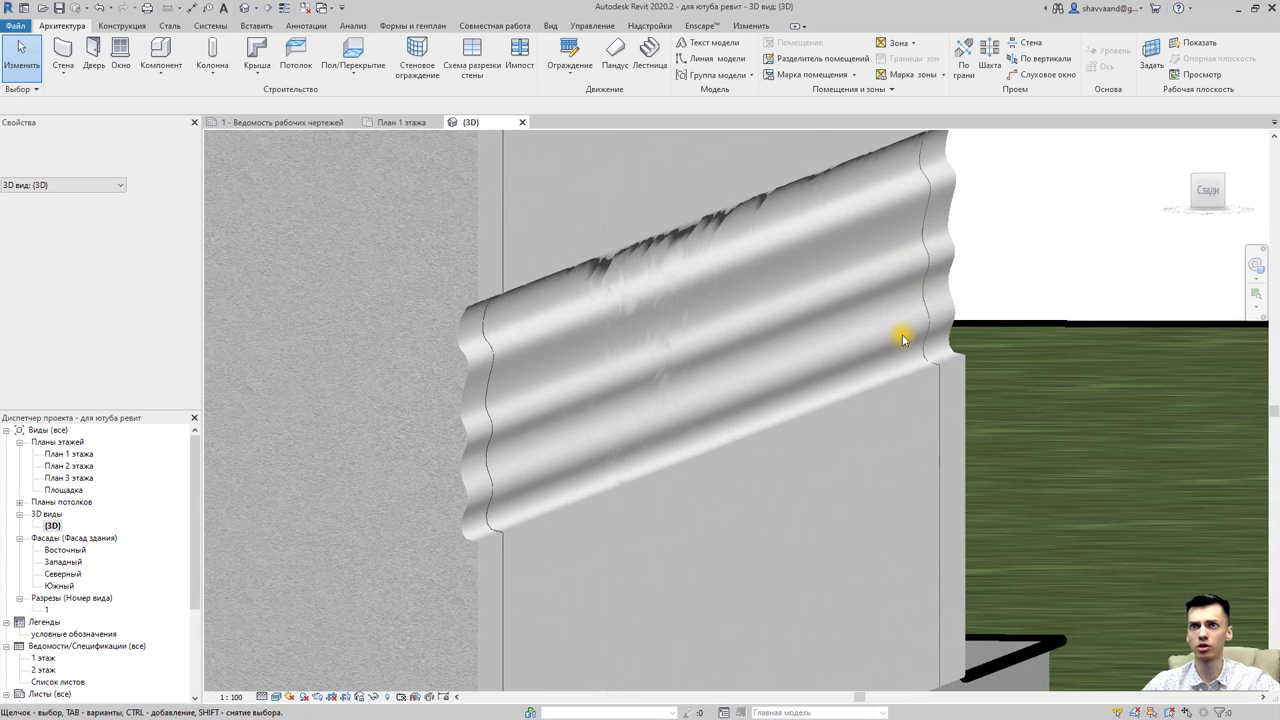
{"action": "mouse_move", "coordinate": [889, 357]}
{"action": "middle_mouse_down", "text": "shift"}
{"action": "mouse_move", "coordinate": [889, 372]}
{"action": "mouse_move", "coordinate": [871, 363]}
{"action": "mouse_move", "coordinate": [771, 414]}
{"action": "mouse_move", "coordinate": [646, 429]}
{"action": "mouse_move", "coordinate": [409, 423]}
{"action": "mouse_move", "coordinate": [549, 371]}
{"action": "mouse_move", "coordinate": [670, 428]}
{"action": "middle_mouse_up", "text": "shift"}
{"action": "scroll", "coordinate": [871, 363], "scroll_direction": "down", "scroll_amount": 3}
{"action": "scroll", "coordinate": [857, 366], "scroll_direction": "down", "scroll_amount": 2}
{"action": "scroll", "coordinate": [886, 374], "scroll_direction": "up", "scroll_amount": 2}
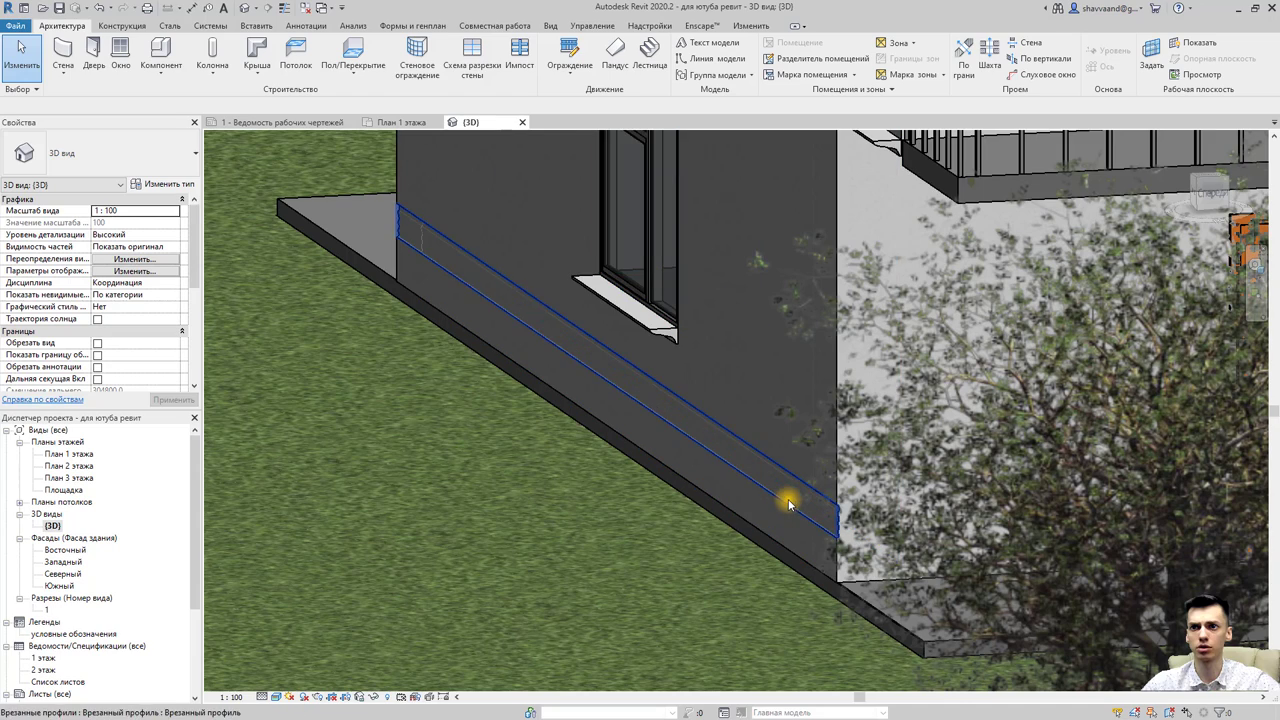
Close the reveal's corner end with a 90° angled return.
{"action": "left_click", "coordinate": [778, 500]}
{"action": "mouse_move", "coordinate": [778, 502]}
{"action": "middle_mouse_down", "text": "shift"}
{"action": "mouse_move", "coordinate": [760, 538]}
{"action": "mouse_move", "coordinate": [823, 473]}
{"action": "middle_mouse_up", "text": "shift"}
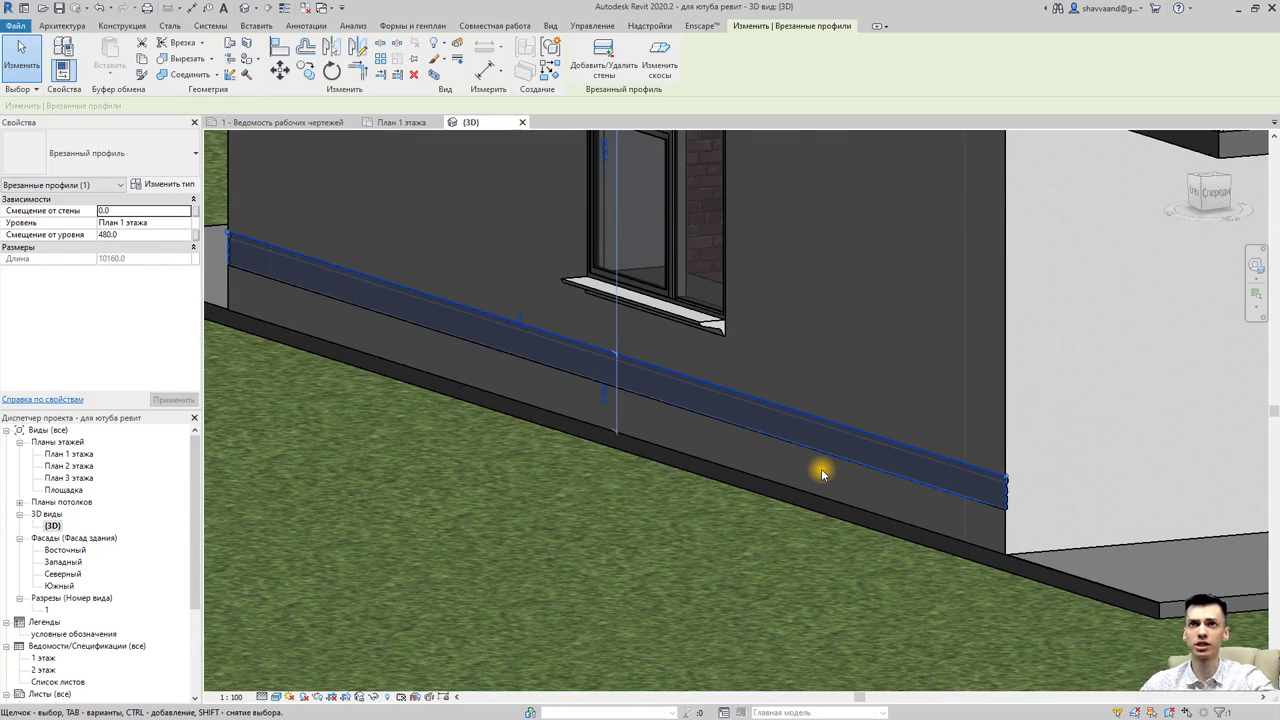
{"action": "left_click", "coordinate": [659, 55]}
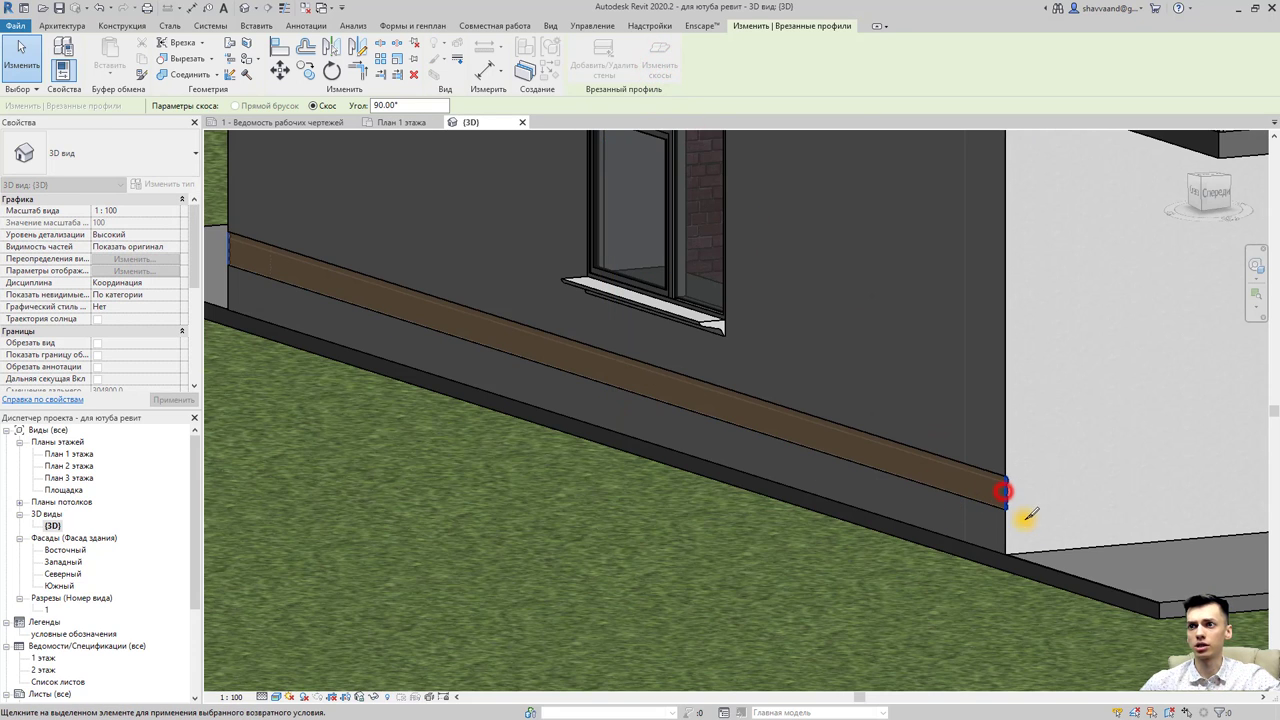
{"action": "scroll", "coordinate": [1006, 488], "scroll_direction": "up", "scroll_amount": 2}
{"action": "scroll", "coordinate": [1003, 487], "scroll_direction": "up", "scroll_amount": 3}
{"action": "scroll", "coordinate": [998, 485], "scroll_direction": "up", "scroll_amount": 2}
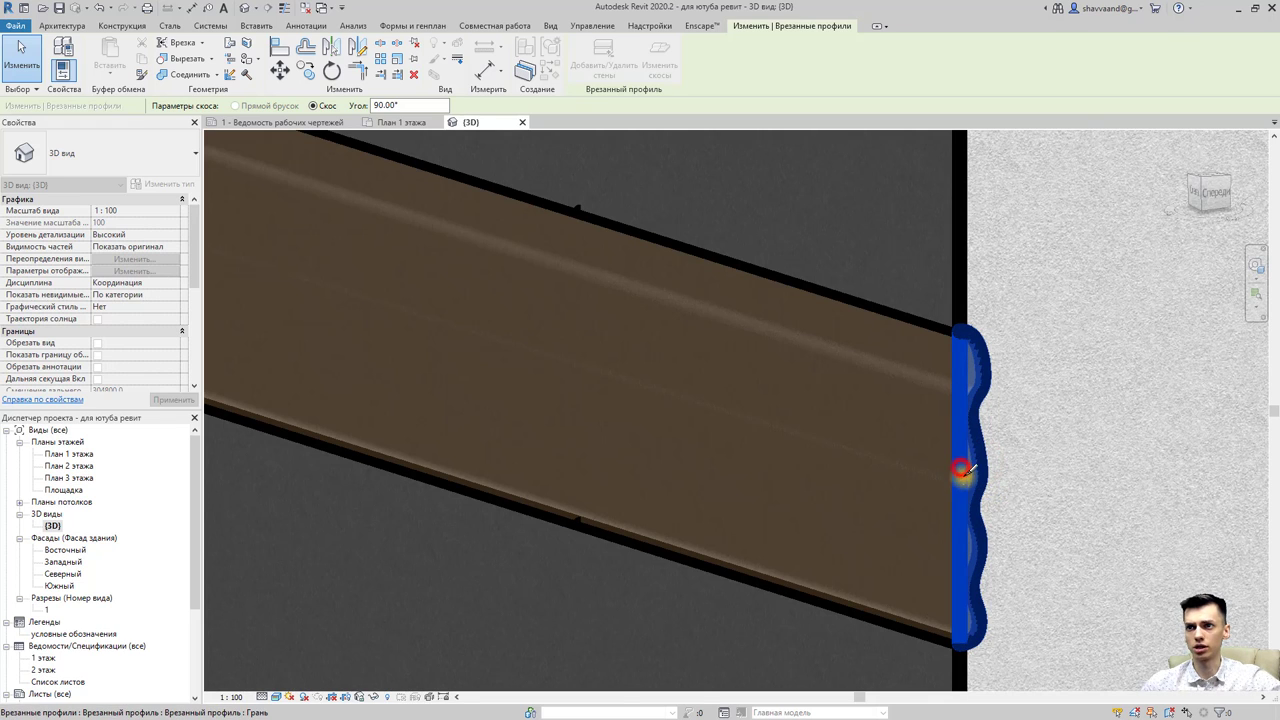
{"action": "left_click", "coordinate": [962, 470]}
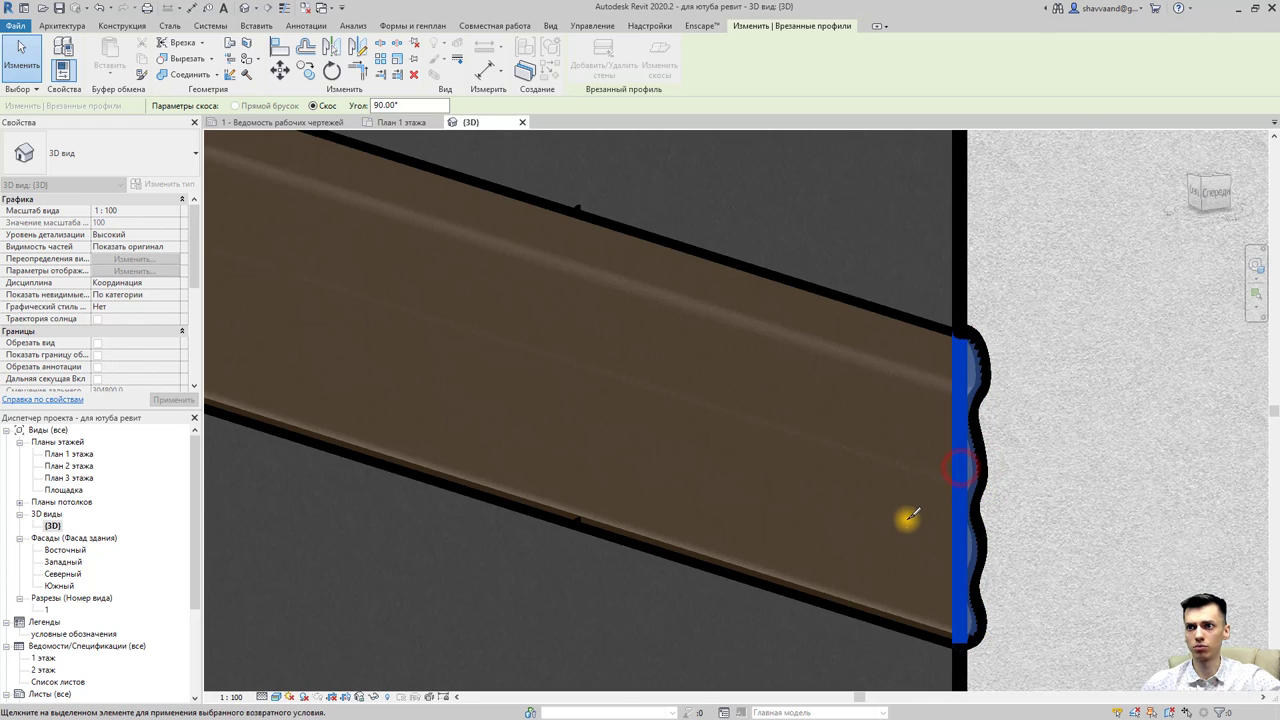
{"action": "left_click", "coordinate": [980, 378]}
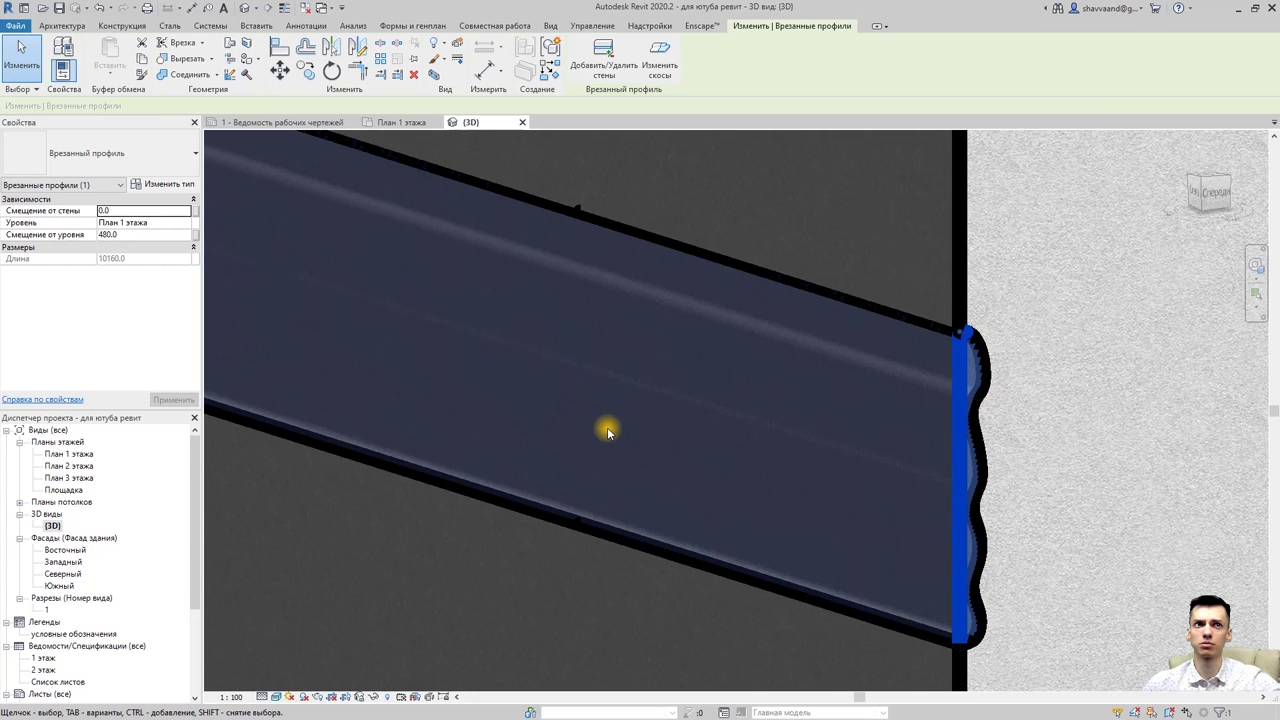
{"action": "scroll", "coordinate": [521, 431], "scroll_direction": "down", "scroll_amount": 3}
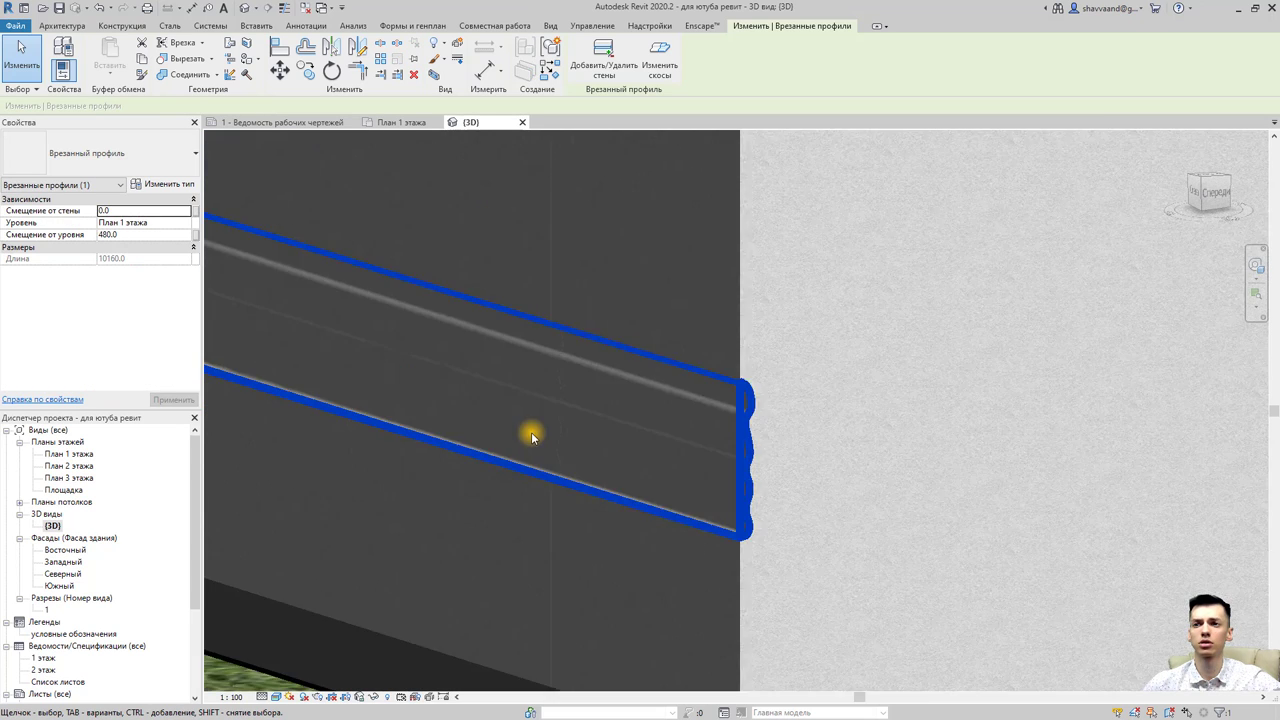
{"action": "scroll", "coordinate": [525, 432], "scroll_direction": "down", "scroll_amount": 3}
Set the reveal's Offset from Level to 100.0.
{"action": "left_click", "coordinate": [135, 247]}
{"action": "double_click", "coordinate": [128, 240]}
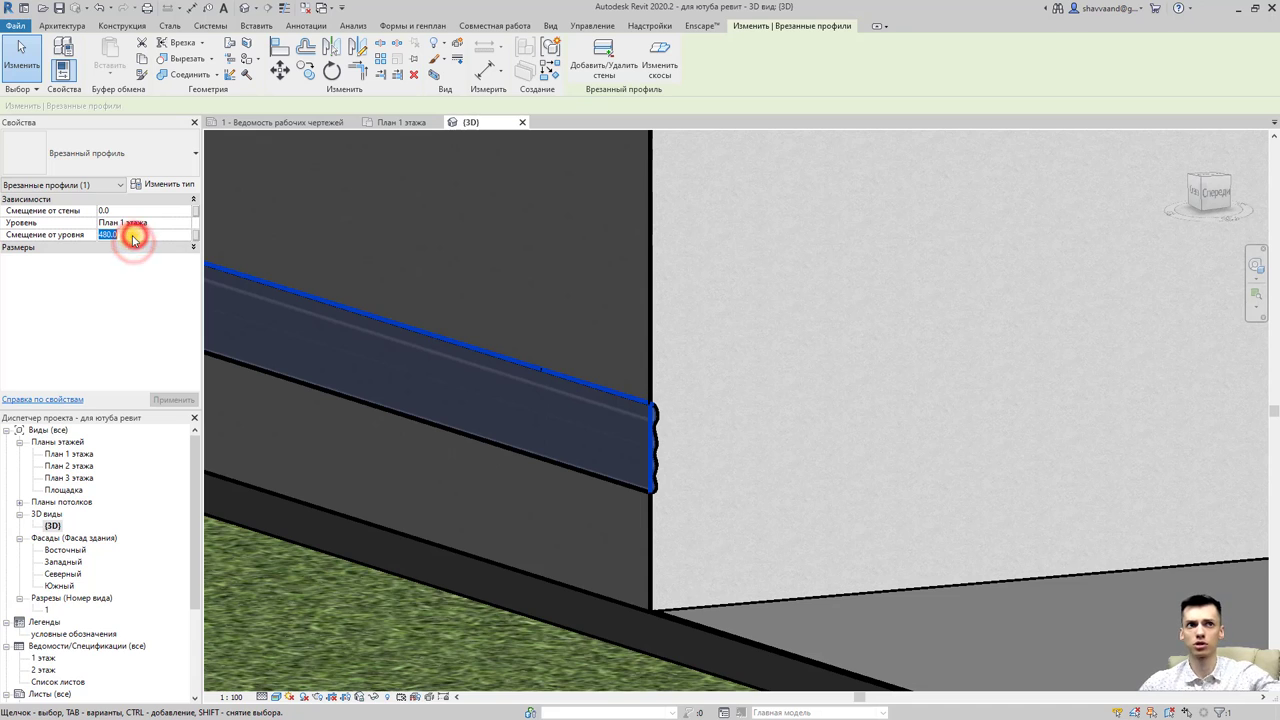
{"action": "type", "text": "0"}
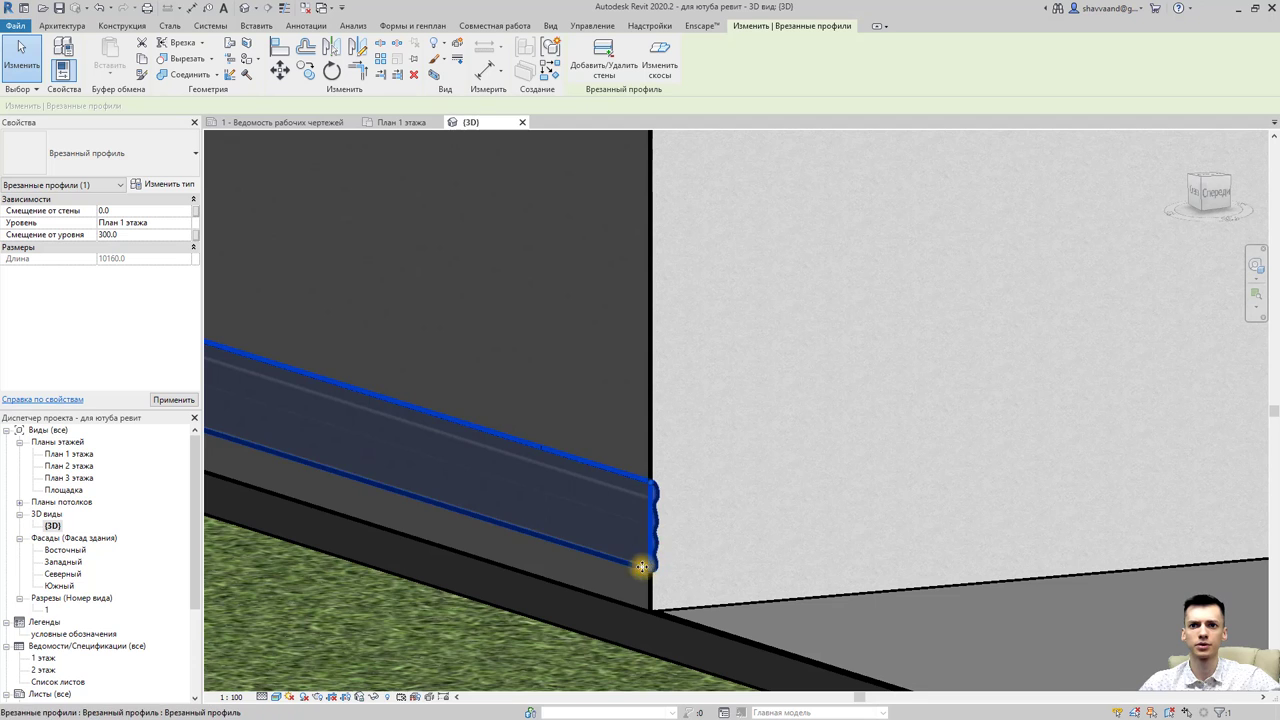
{"action": "left_click", "coordinate": [150, 234]}
{"action": "scroll", "coordinate": [478, 441], "scroll_direction": "down", "scroll_amount": 2}
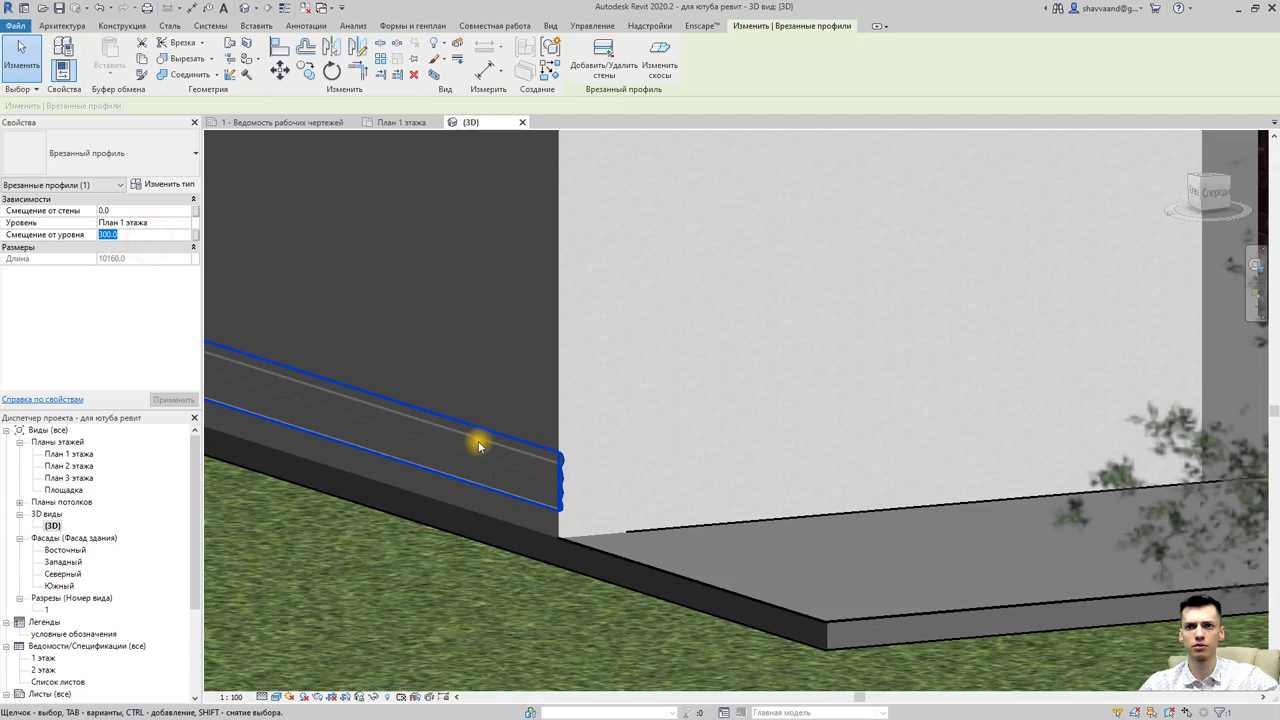
{"action": "scroll", "coordinate": [540, 500], "scroll_direction": "down", "scroll_amount": 2}
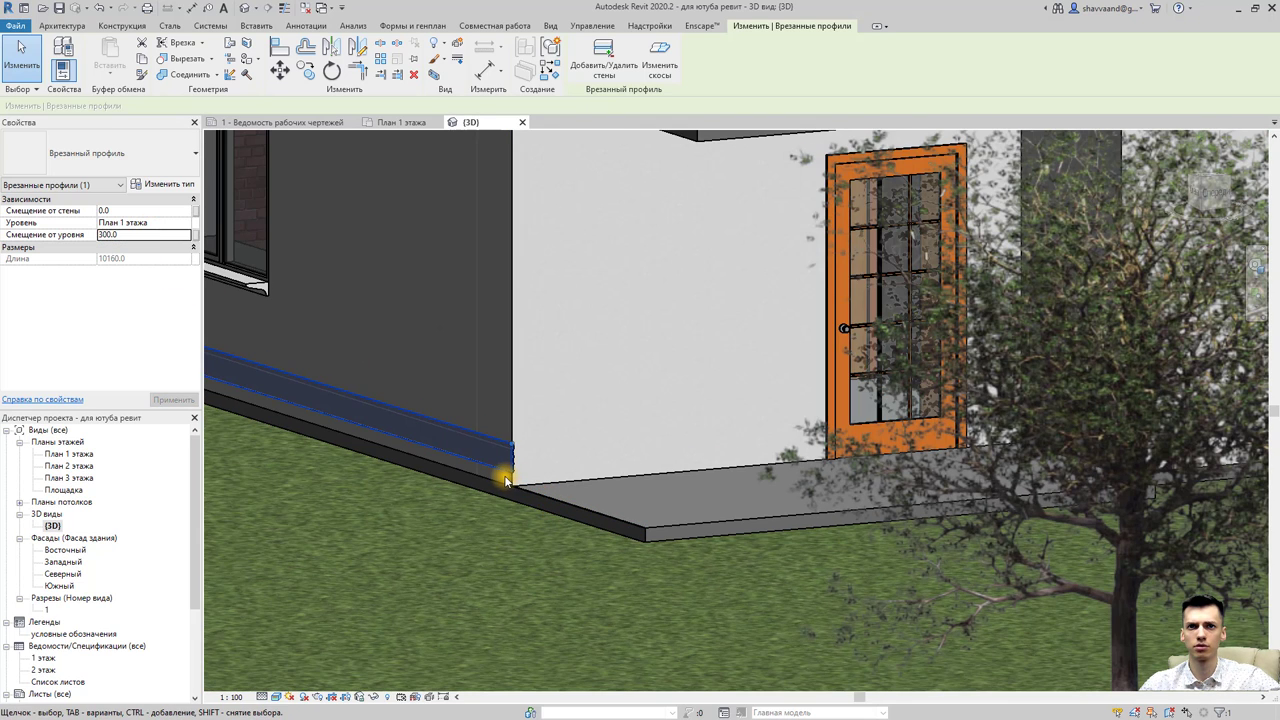
{"action": "left_click", "coordinate": [136, 234]}
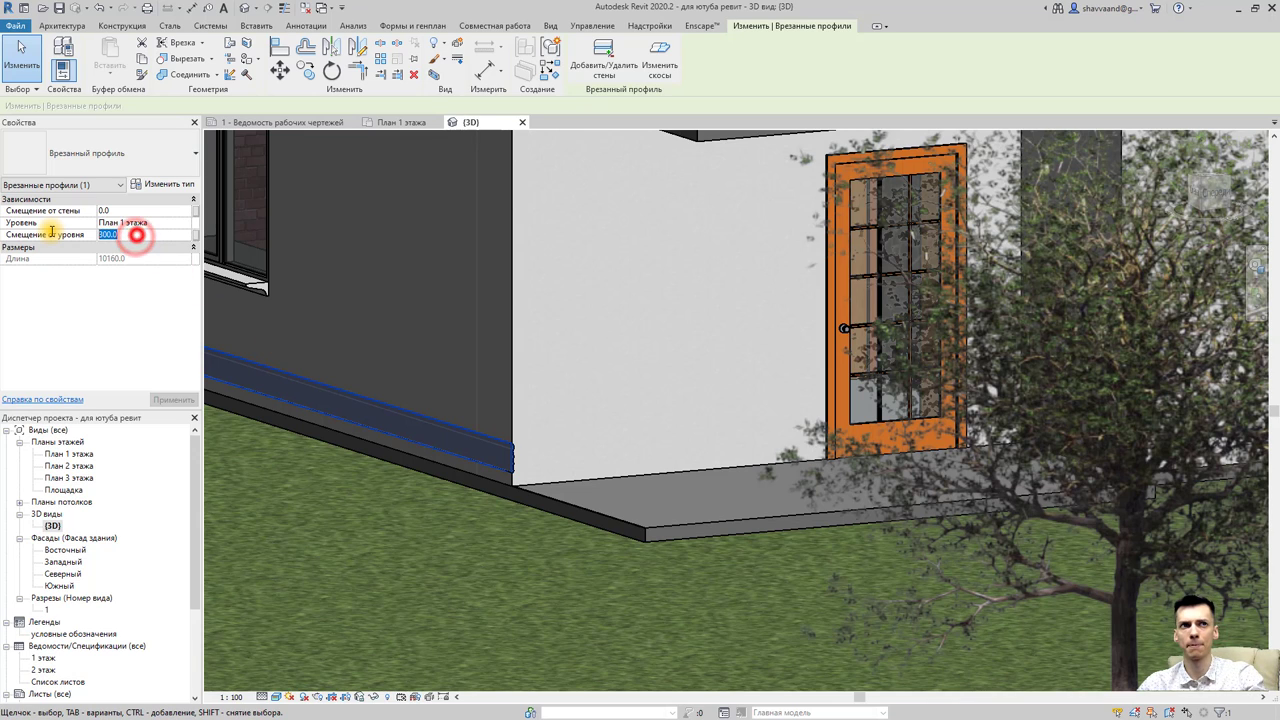
{"action": "type", "text": "10"}
{"action": "key", "text": "Return"}
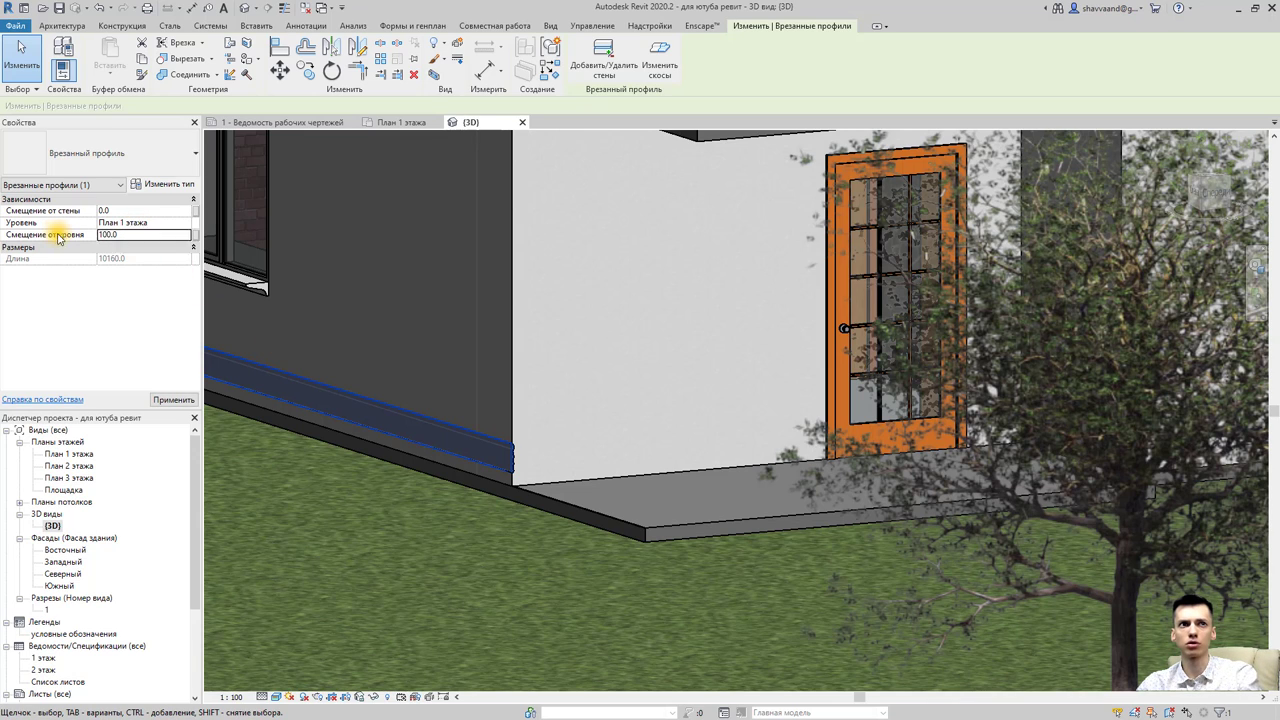
{"action": "scroll", "coordinate": [508, 494], "scroll_direction": "up", "scroll_amount": 3}
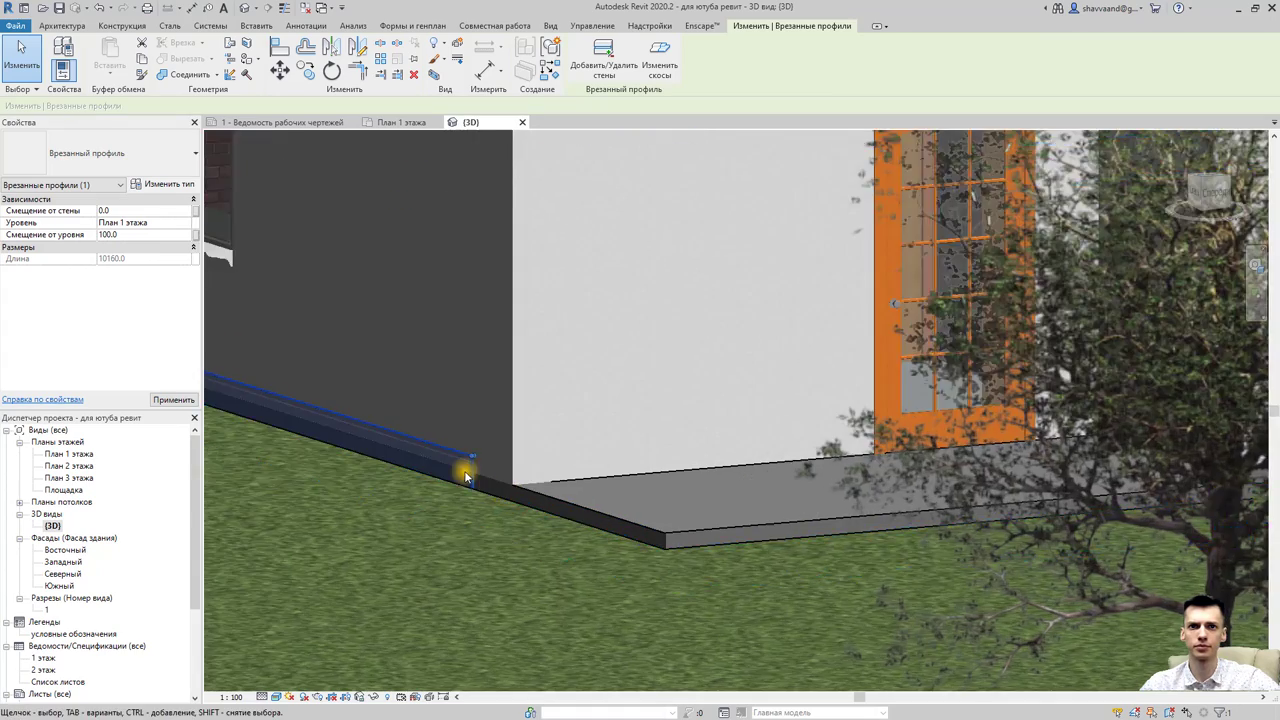
{"action": "scroll", "coordinate": [457, 471], "scroll_direction": "up", "scroll_amount": 3}
Extend the reveal's end to the wall corner, lengthening it to 10240.
{"action": "middle_click_drag", "start_coordinate": [466, 506], "coordinate": [675, 568]}
{"action": "scroll", "coordinate": [651, 543], "scroll_direction": "down", "scroll_amount": 2}
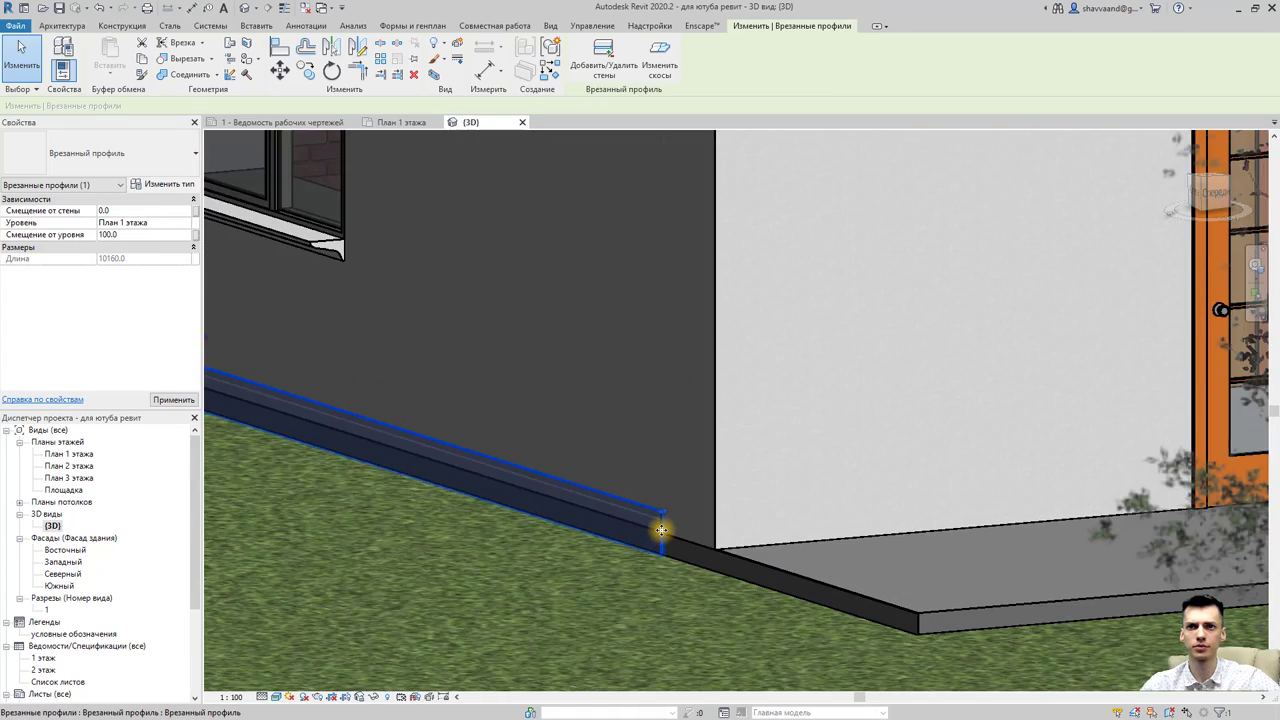
{"action": "scroll", "coordinate": [663, 528], "scroll_direction": "down", "scroll_amount": 2}
{"action": "scroll", "coordinate": [663, 523], "scroll_direction": "down", "scroll_amount": 2}
{"action": "left_click_drag", "start_coordinate": [663, 516], "coordinate": [700, 527]}
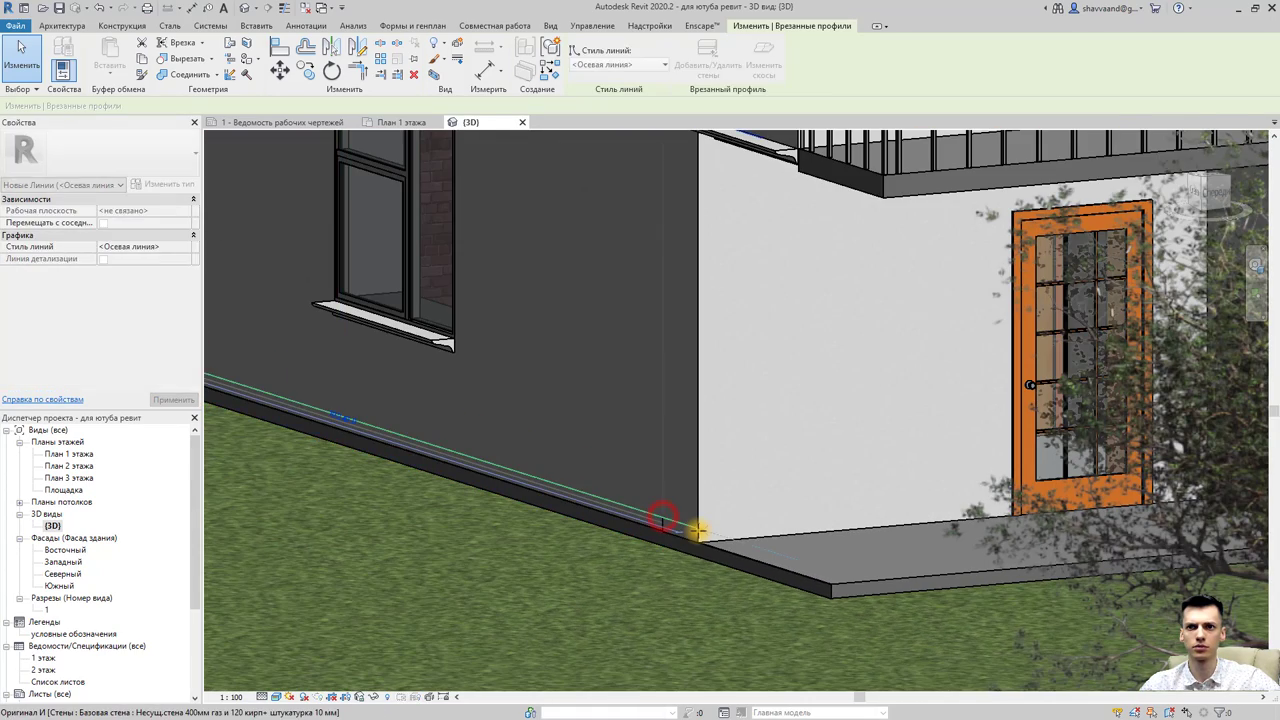
{"action": "left_click", "coordinate": [610, 595]}
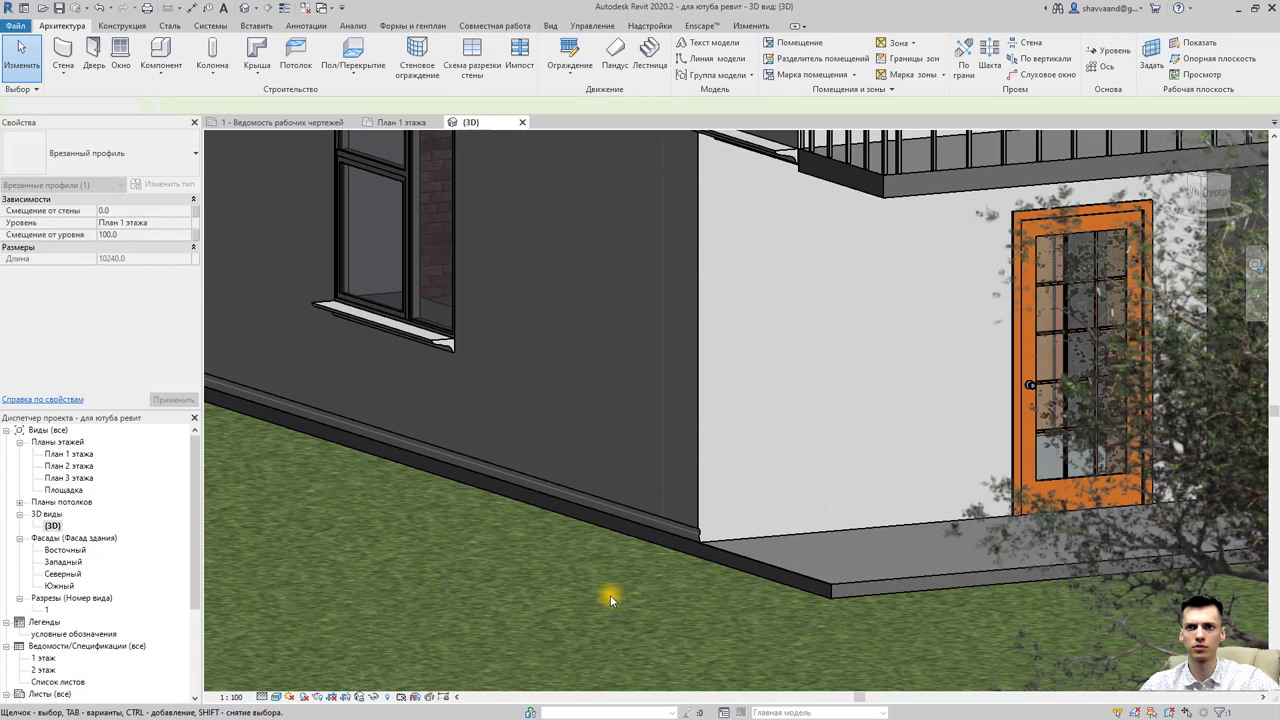
{"action": "scroll", "coordinate": [550, 595], "scroll_direction": "down", "scroll_amount": 2}
{"action": "mouse_move", "coordinate": [546, 590]}
{"action": "middle_mouse_down"}
{"action": "mouse_move", "coordinate": [677, 563]}
{"action": "mouse_move", "coordinate": [666, 543]}
{"action": "mouse_move", "coordinate": [549, 537]}
{"action": "mouse_move", "coordinate": [720, 531]}
{"action": "mouse_move", "coordinate": [749, 517]}
{"action": "mouse_move", "coordinate": [793, 533]}
{"action": "mouse_move", "coordinate": [1023, 517]}
{"action": "mouse_move", "coordinate": [457, 523]}
{"action": "middle_mouse_up"}
Select the wavy reveal at the plinth and view the model from the Back.
{"action": "scroll", "coordinate": [457, 530], "scroll_direction": "up", "scroll_amount": 5}
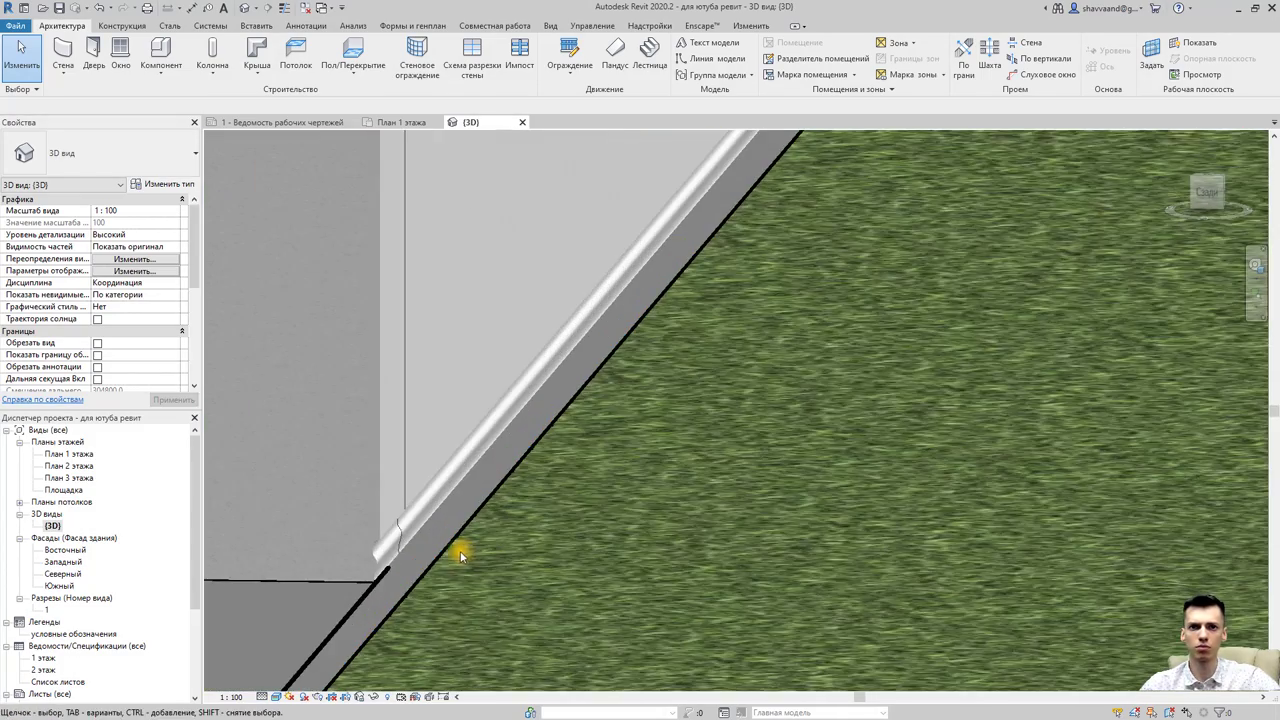
{"action": "left_click", "coordinate": [380, 558]}
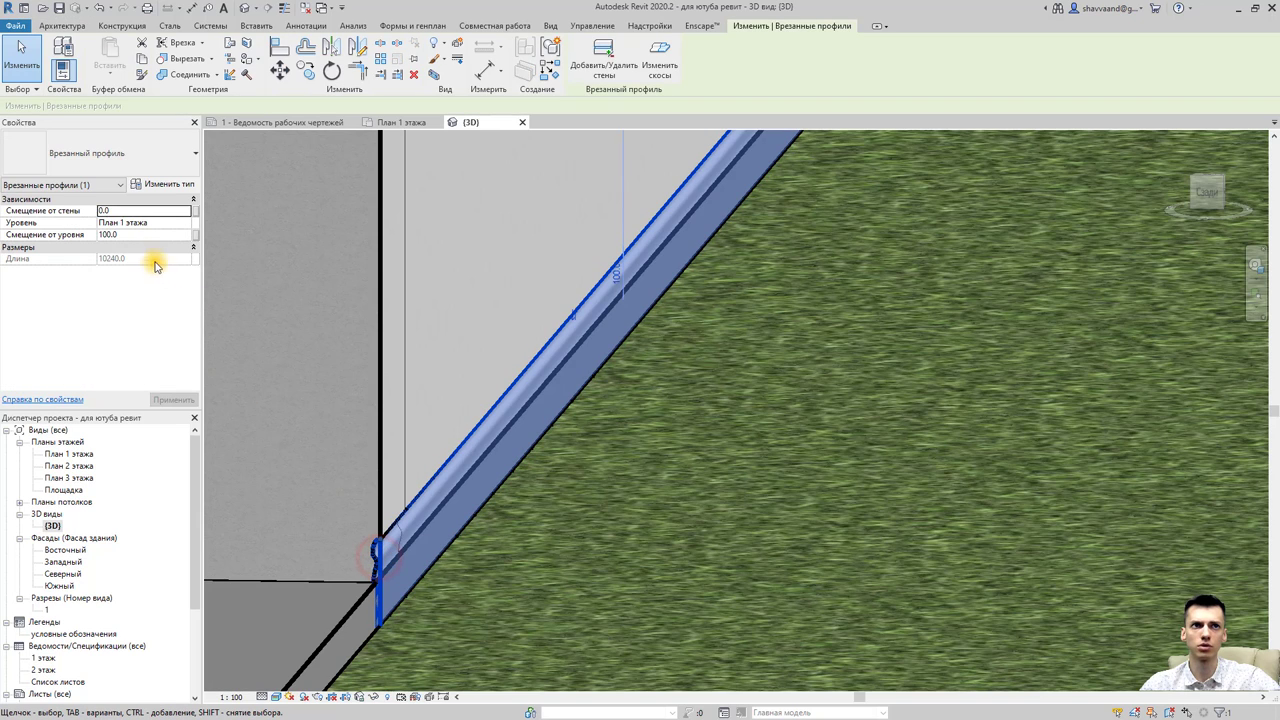
{"action": "left_click", "coordinate": [144, 236]}
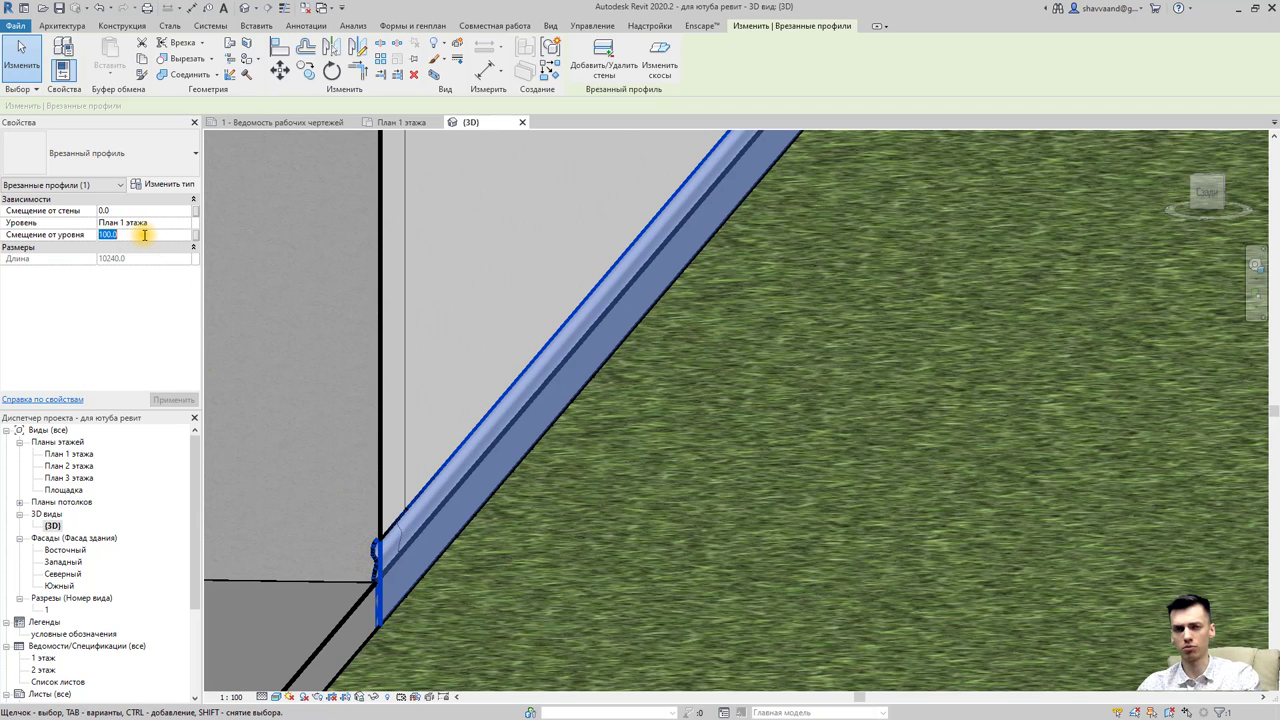
{"action": "left_click", "coordinate": [1204, 190]}
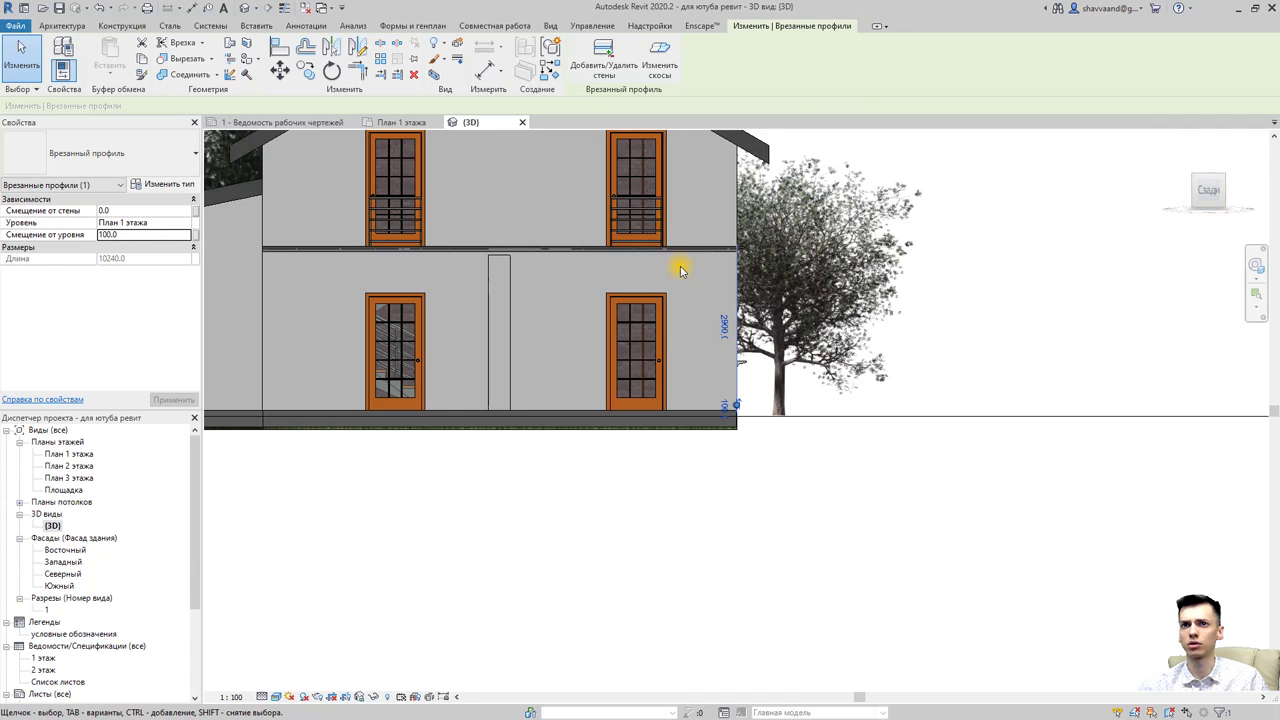
{"action": "scroll", "coordinate": [735, 398], "scroll_direction": "up", "scroll_amount": 3}
{"action": "scroll", "coordinate": [733, 398], "scroll_direction": "up", "scroll_amount": 3}
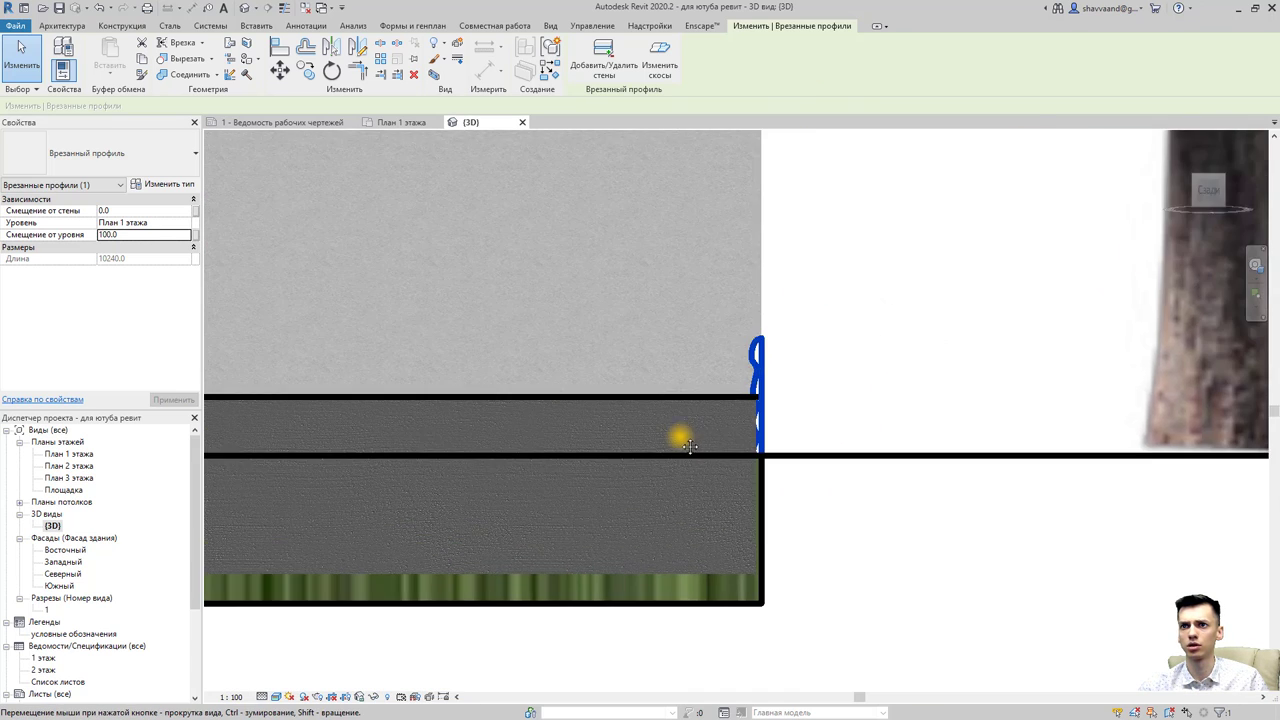
{"action": "scroll", "coordinate": [680, 437], "scroll_direction": "up", "scroll_amount": 1}
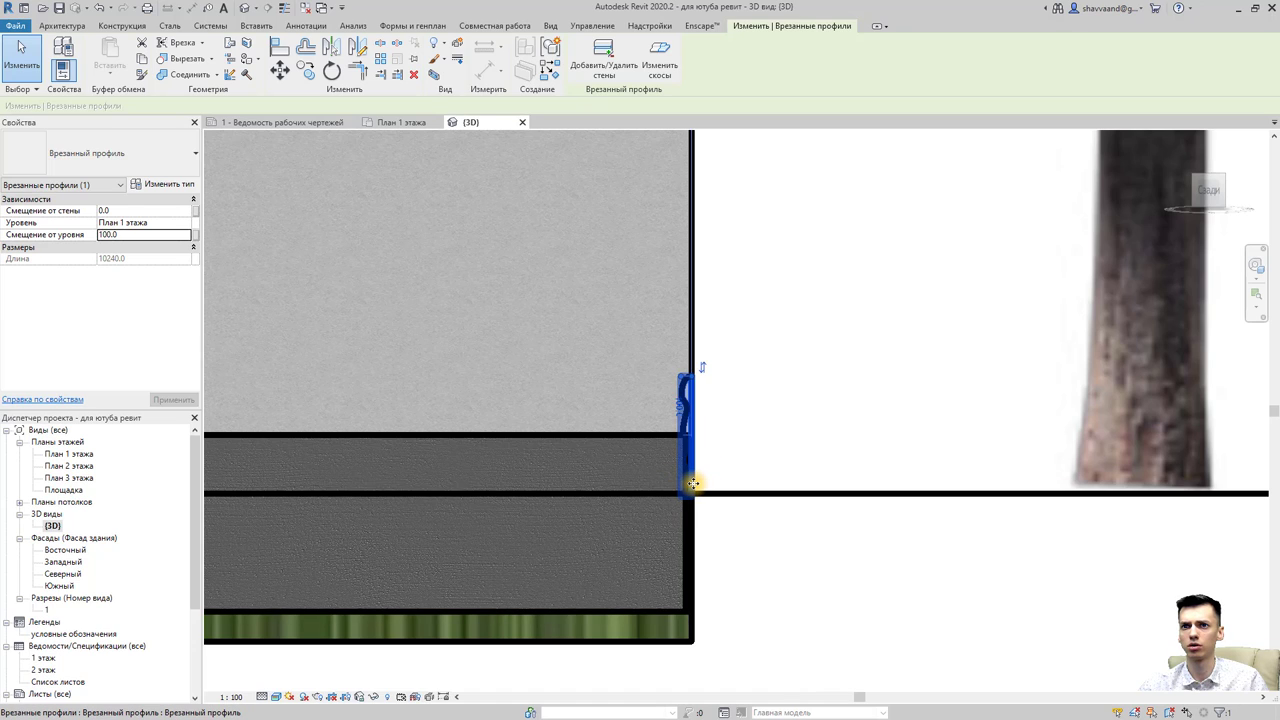
Change the reveal's 100.0 height dimension to 0 so it sits at the wall base.
{"action": "left_click", "coordinate": [684, 406]}
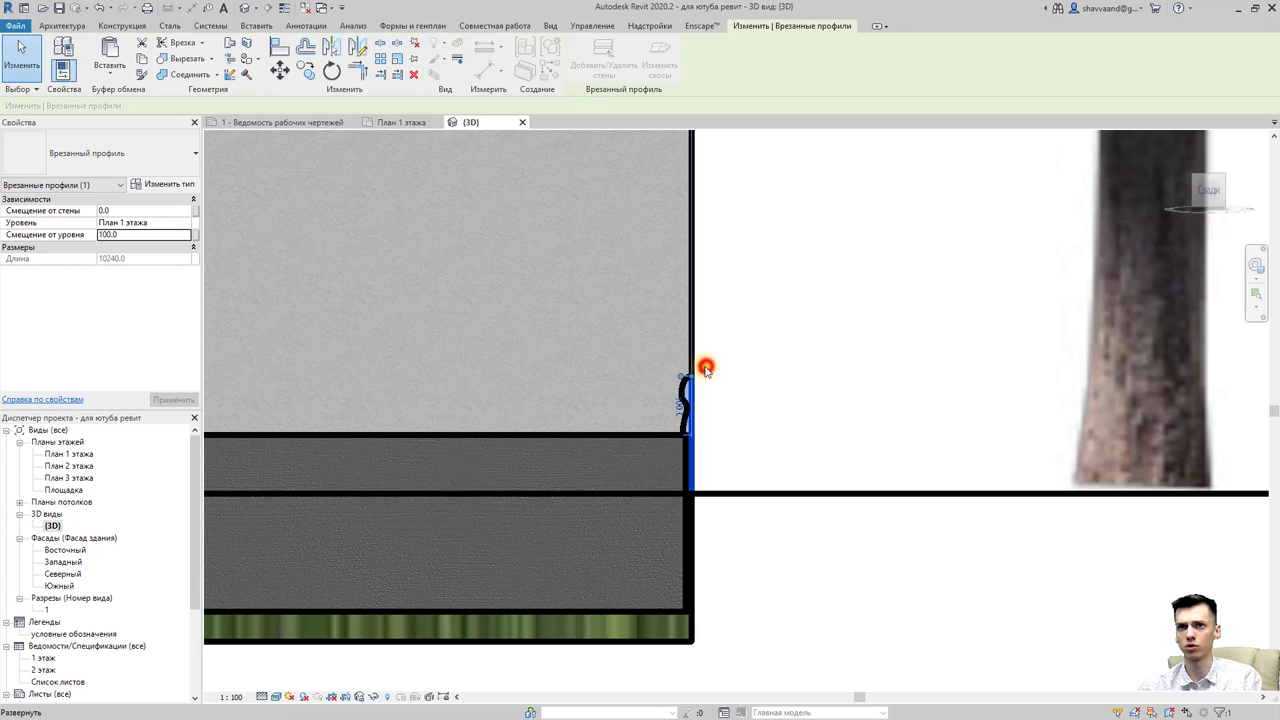
{"action": "left_click", "coordinate": [698, 366]}
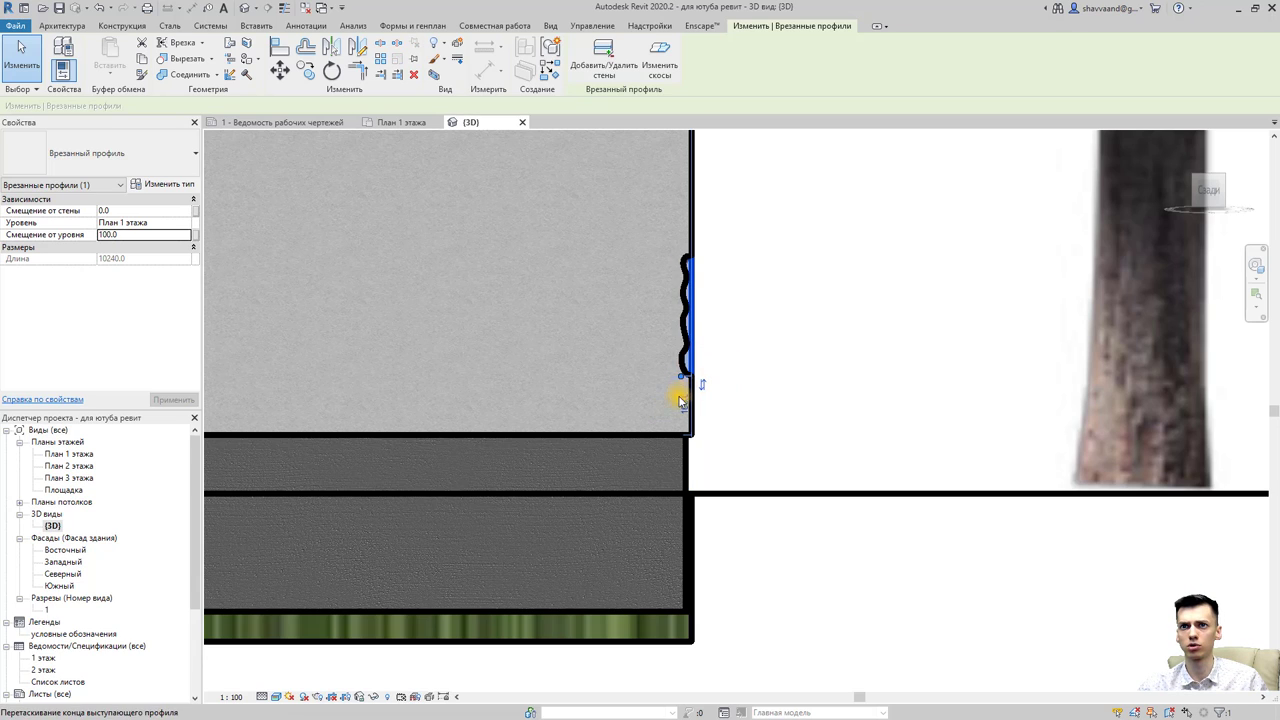
{"action": "left_click", "coordinate": [684, 404]}
{"action": "type", "text": "0"}
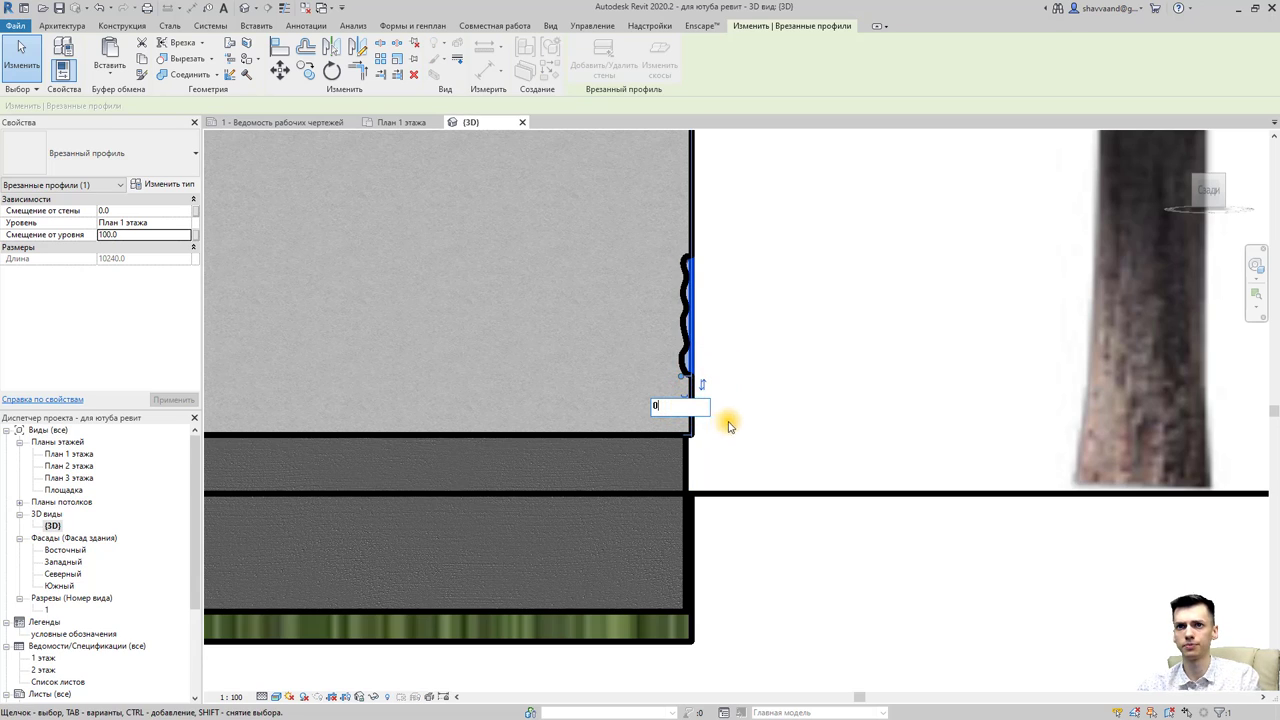
{"action": "key", "text": "Return"}
{"action": "key", "text": "Escape"}
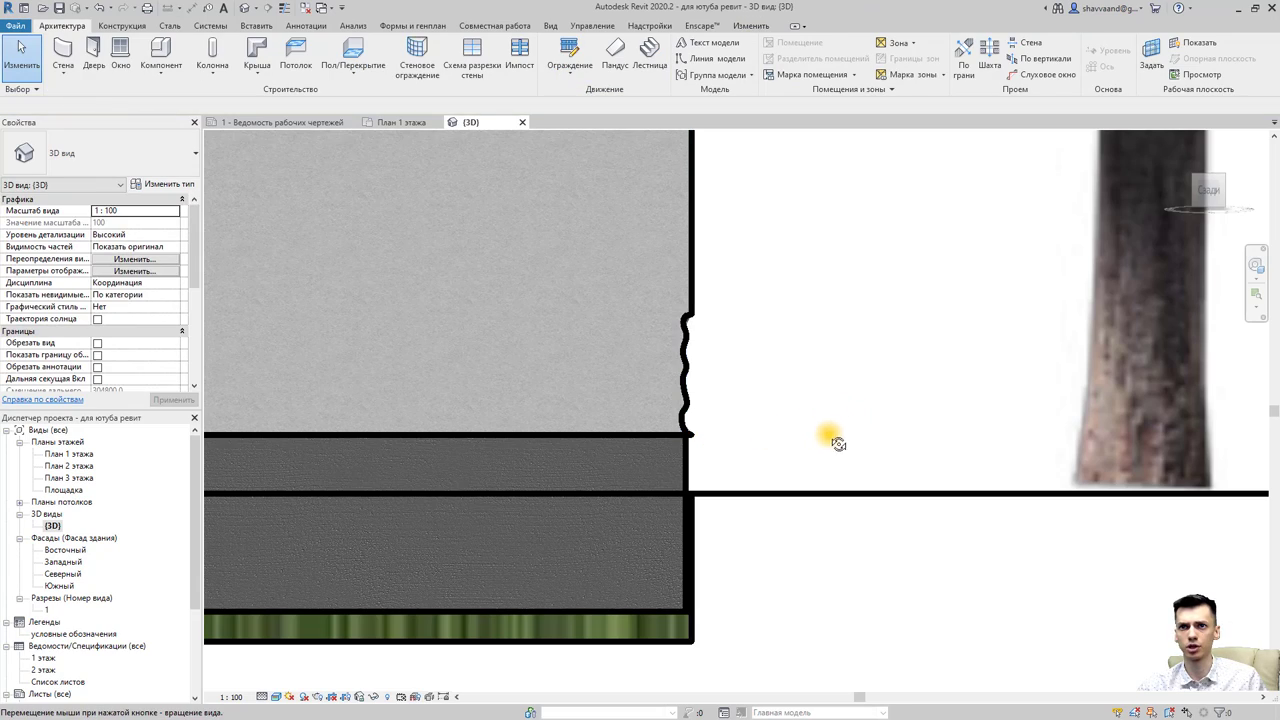
{"action": "middle_click_drag", "start_coordinate": [828, 437], "coordinate": [667, 500], "text": "shift"}
{"action": "scroll", "coordinate": [667, 500], "scroll_direction": "down", "scroll_amount": 3}
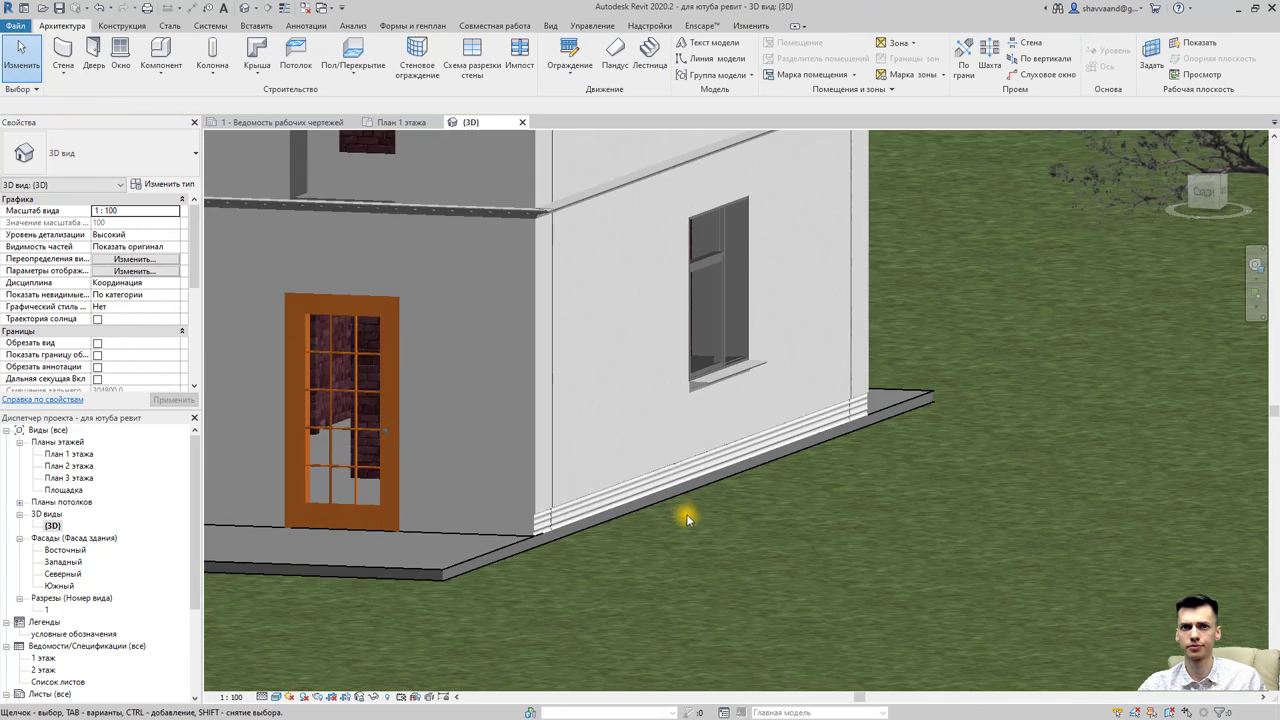
{"action": "scroll", "coordinate": [673, 537], "scroll_direction": "up", "scroll_amount": 3}
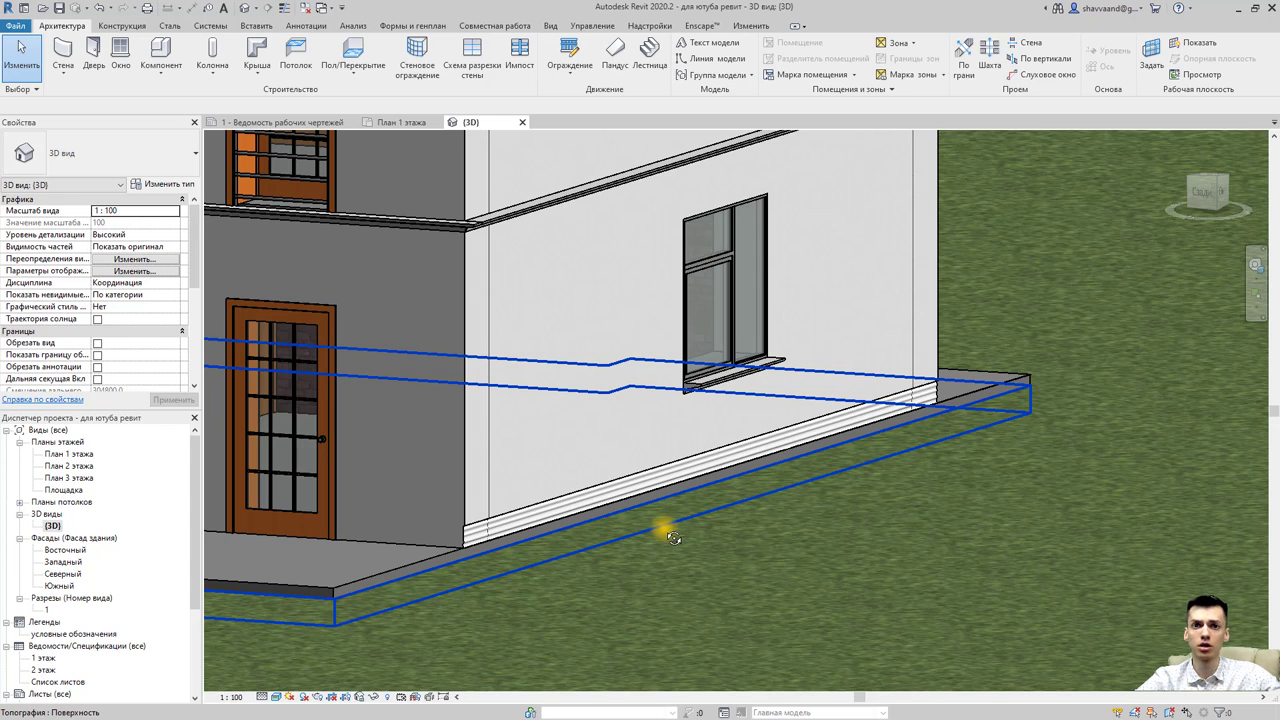
In the Left view, move the reveal from its left end to just under the floor band.
{"action": "left_click", "coordinate": [497, 525]}
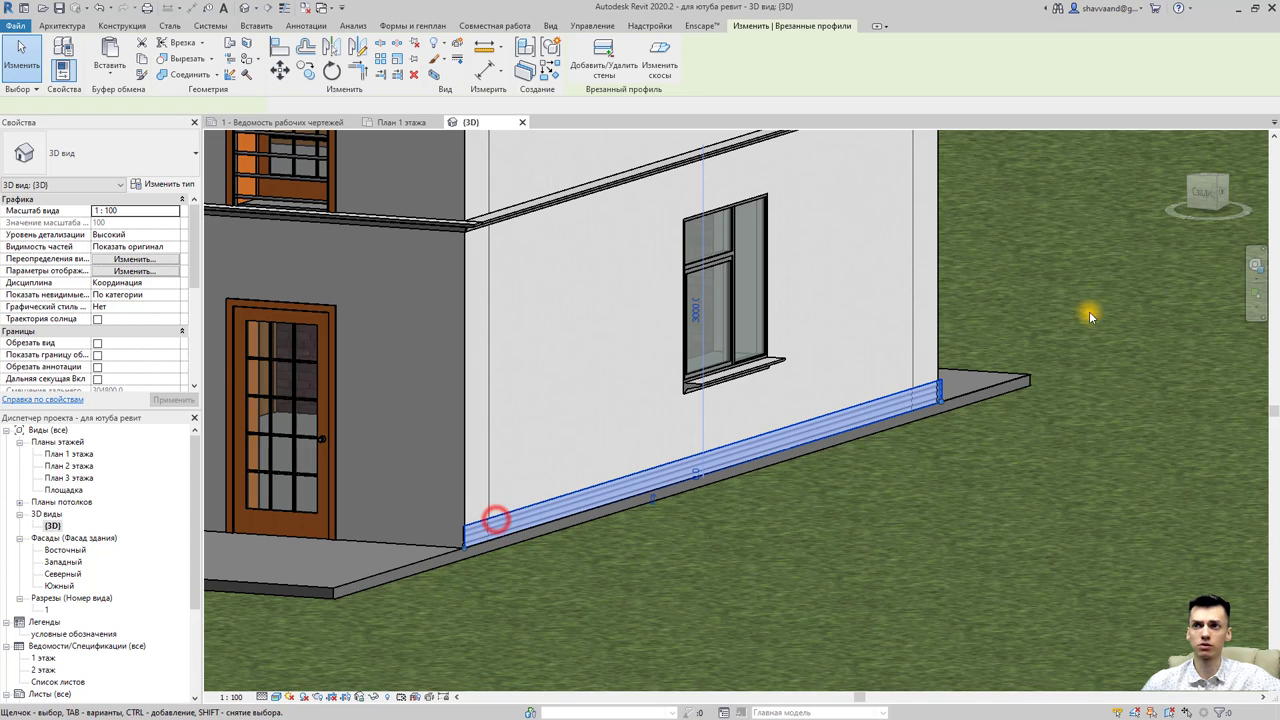
{"action": "left_click", "coordinate": [1200, 205]}
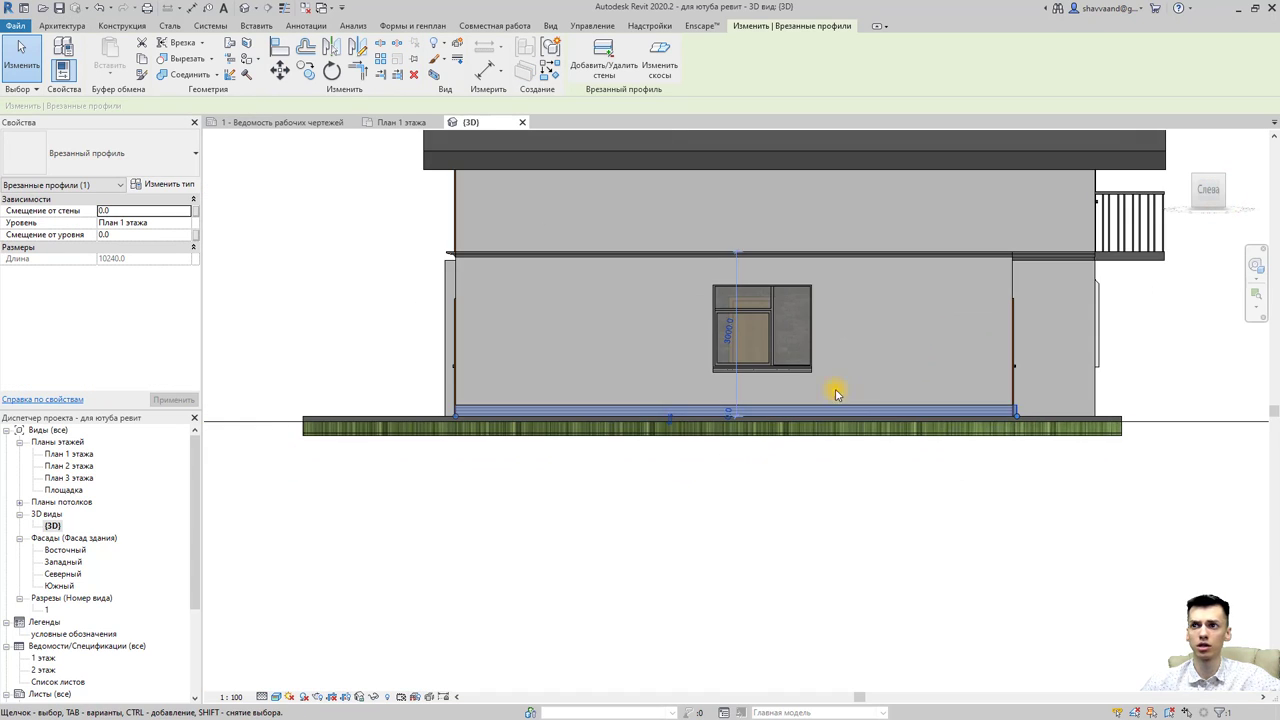
{"action": "scroll", "coordinate": [837, 393], "scroll_direction": "up", "scroll_amount": 1}
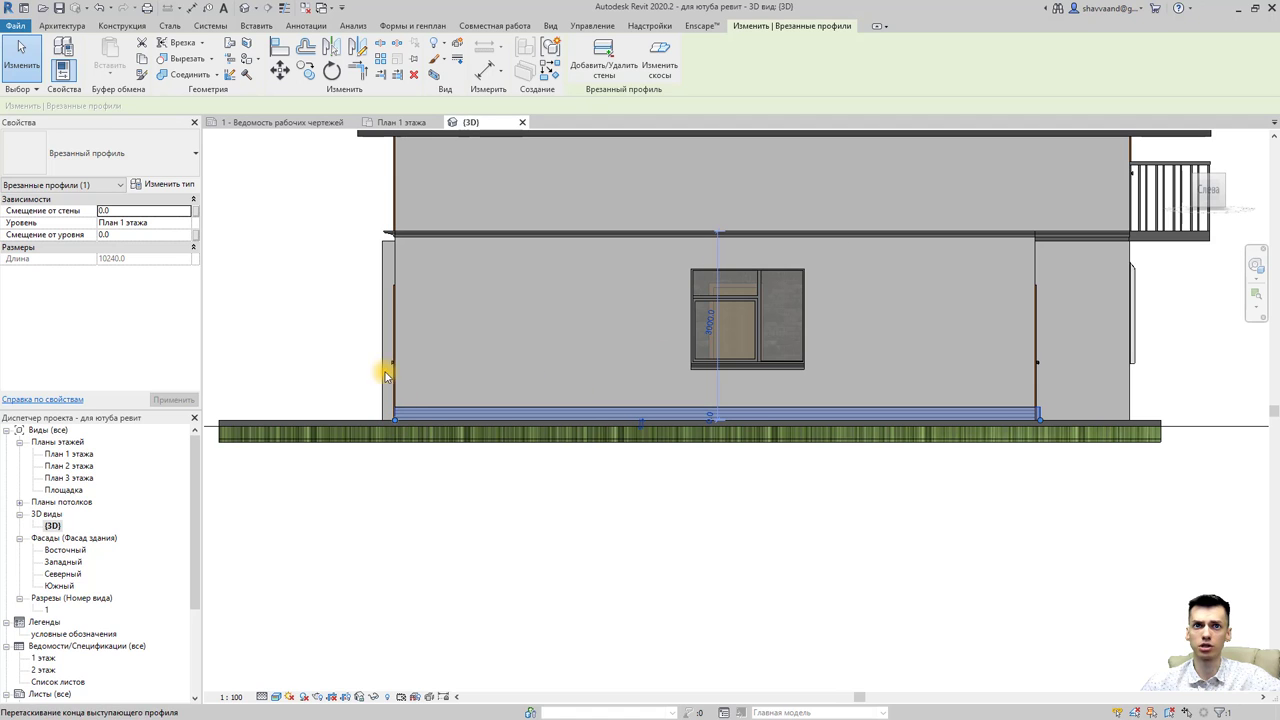
{"action": "left_click", "coordinate": [279, 69]}
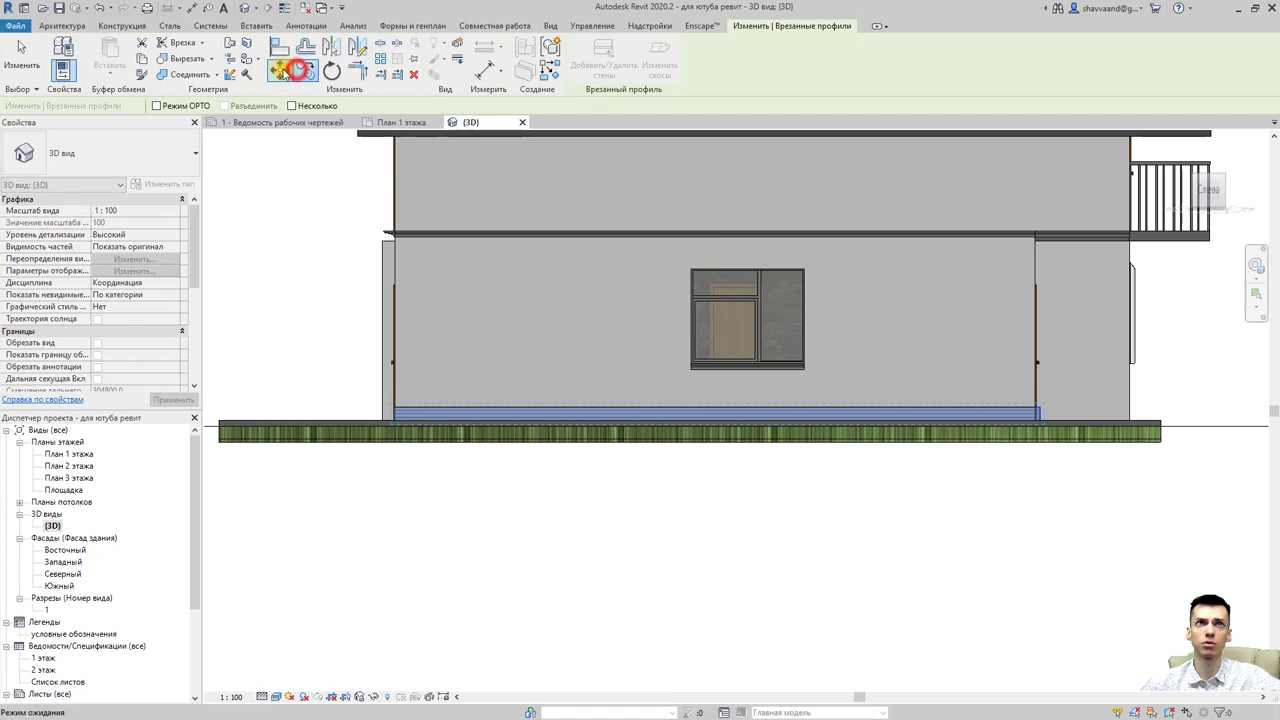
{"action": "left_click", "coordinate": [397, 410]}
{"action": "scroll", "coordinate": [392, 248], "scroll_direction": "up", "scroll_amount": 2}
{"action": "scroll", "coordinate": [390, 254], "scroll_direction": "up", "scroll_amount": 1}
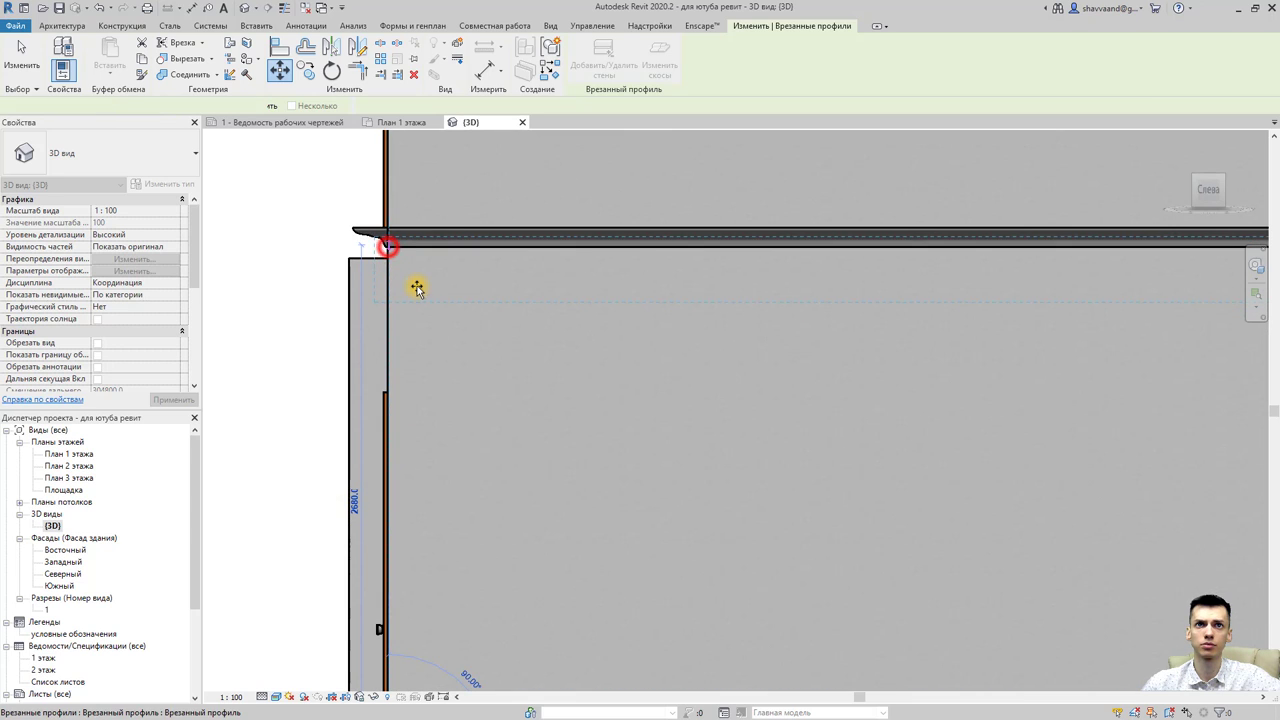
{"action": "left_click", "coordinate": [413, 289]}
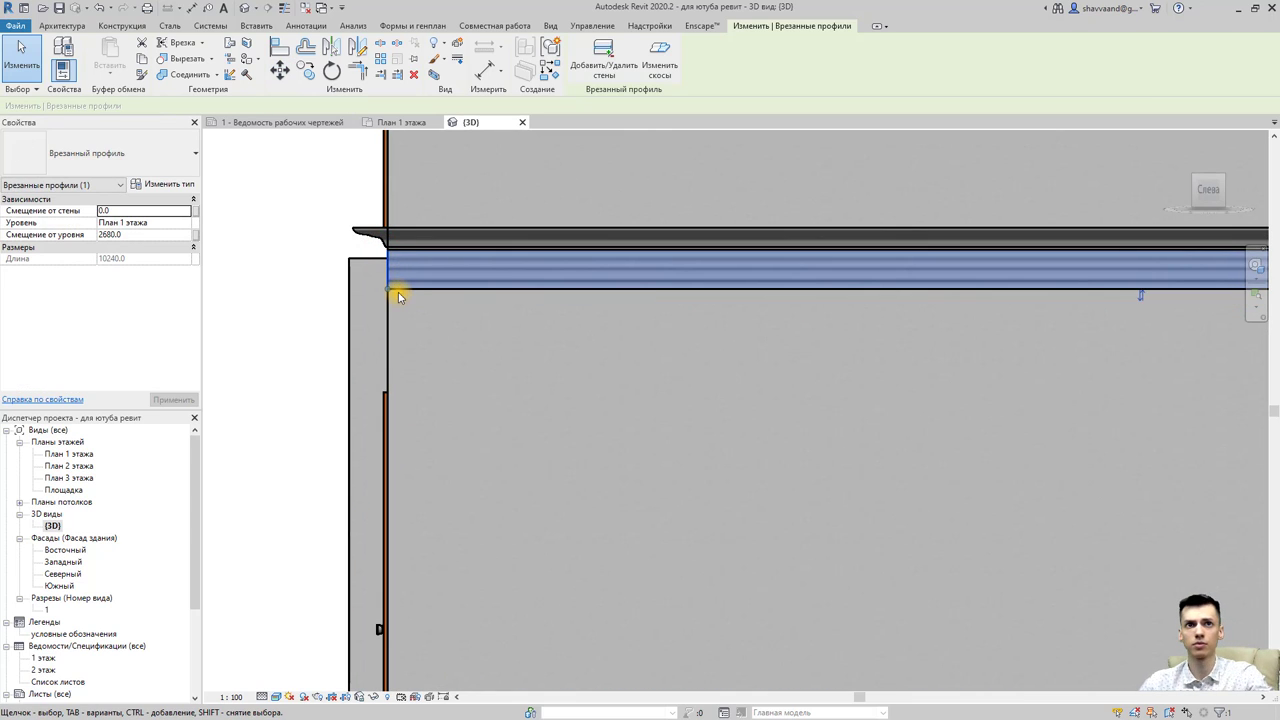
{"action": "key", "text": "Up"}
{"action": "left_click", "coordinate": [288, 265]}
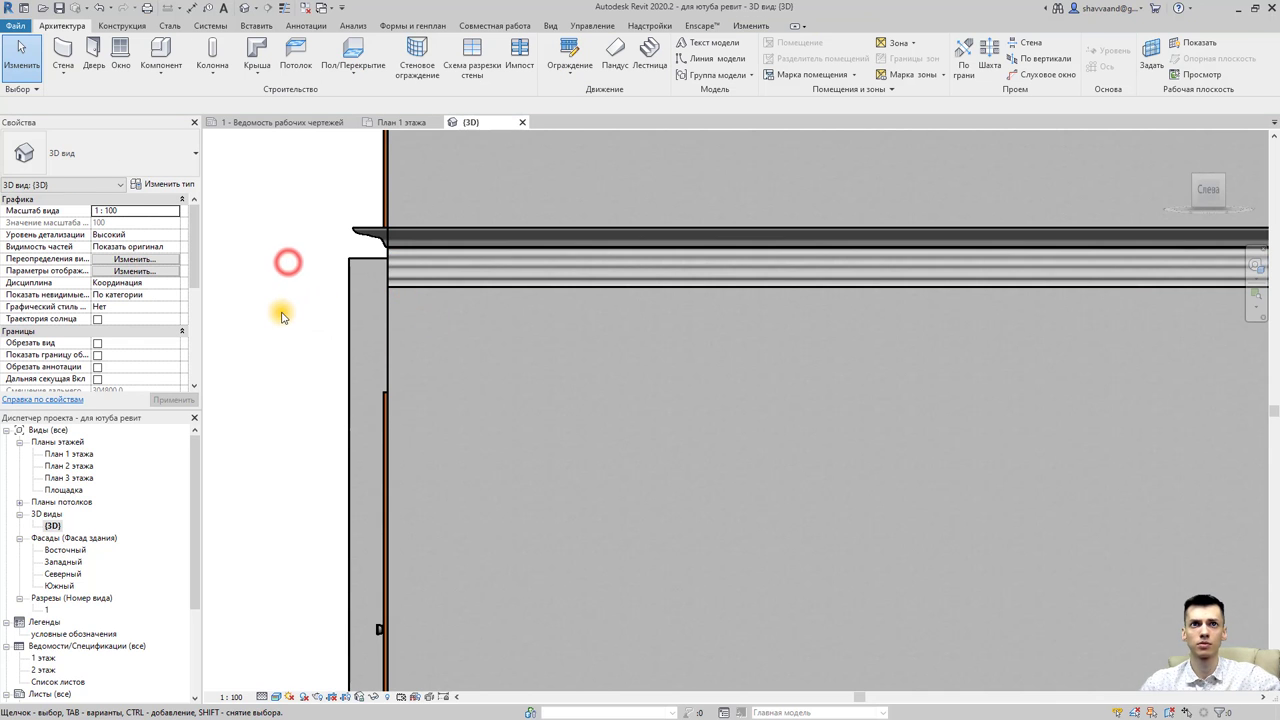
Pan and orbit to inspect the moved reveal's corner end and the facade.
{"action": "scroll", "coordinate": [286, 318], "scroll_direction": "down", "scroll_amount": 3}
{"action": "middle_click_drag", "start_coordinate": [286, 320], "coordinate": [449, 320]}
{"action": "scroll", "coordinate": [647, 306], "scroll_direction": "down", "scroll_amount": 2}
{"action": "scroll", "coordinate": [647, 306], "scroll_direction": "up", "scroll_amount": 3}
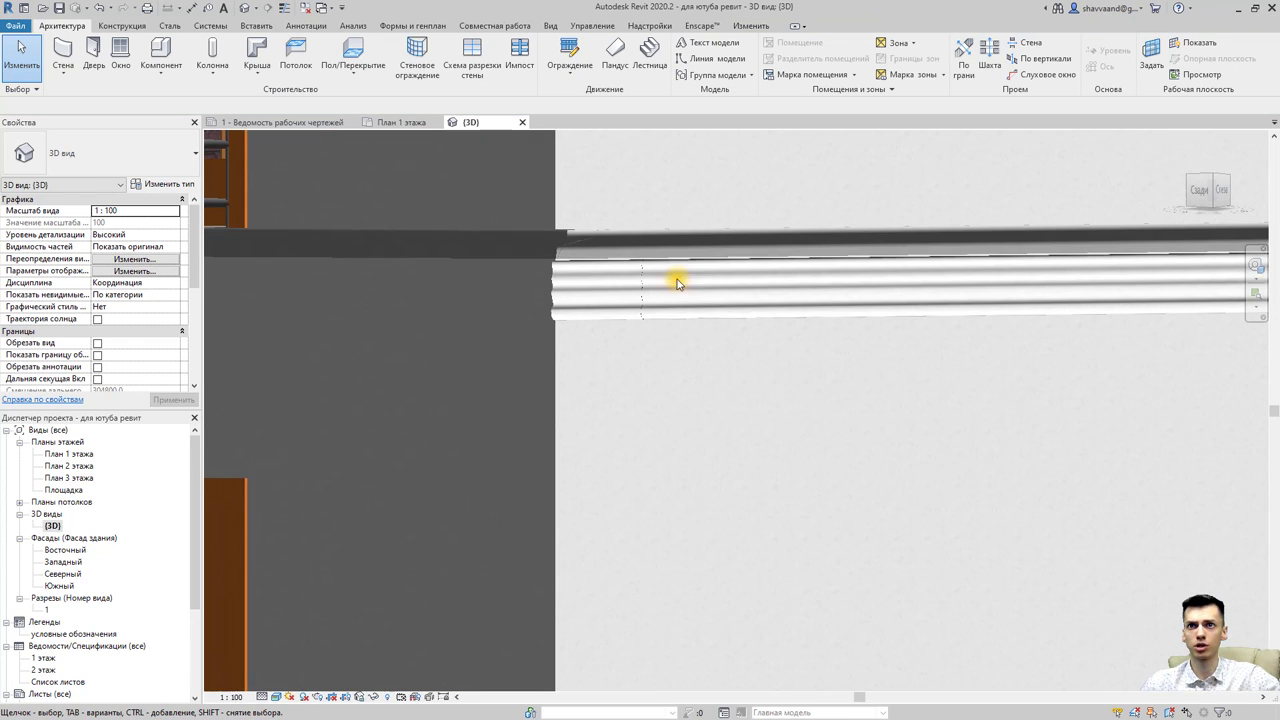
{"action": "middle_click_drag", "start_coordinate": [643, 398], "coordinate": [640, 491]}
{"action": "scroll", "coordinate": [557, 385], "scroll_direction": "up", "scroll_amount": 1}
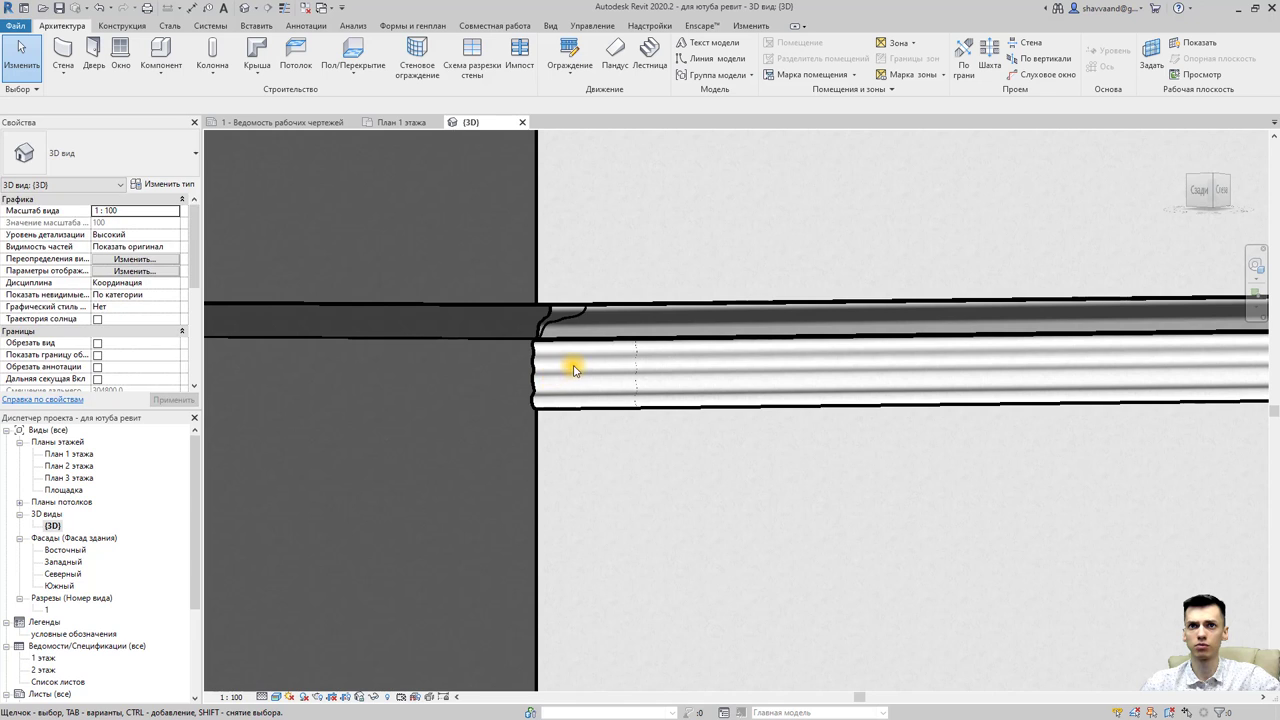
{"action": "scroll", "coordinate": [574, 371], "scroll_direction": "down", "scroll_amount": 3}
{"action": "scroll", "coordinate": [623, 408], "scroll_direction": "down", "scroll_amount": 2}
{"action": "middle_click_drag", "start_coordinate": [631, 420], "coordinate": [691, 443], "text": "shift"}
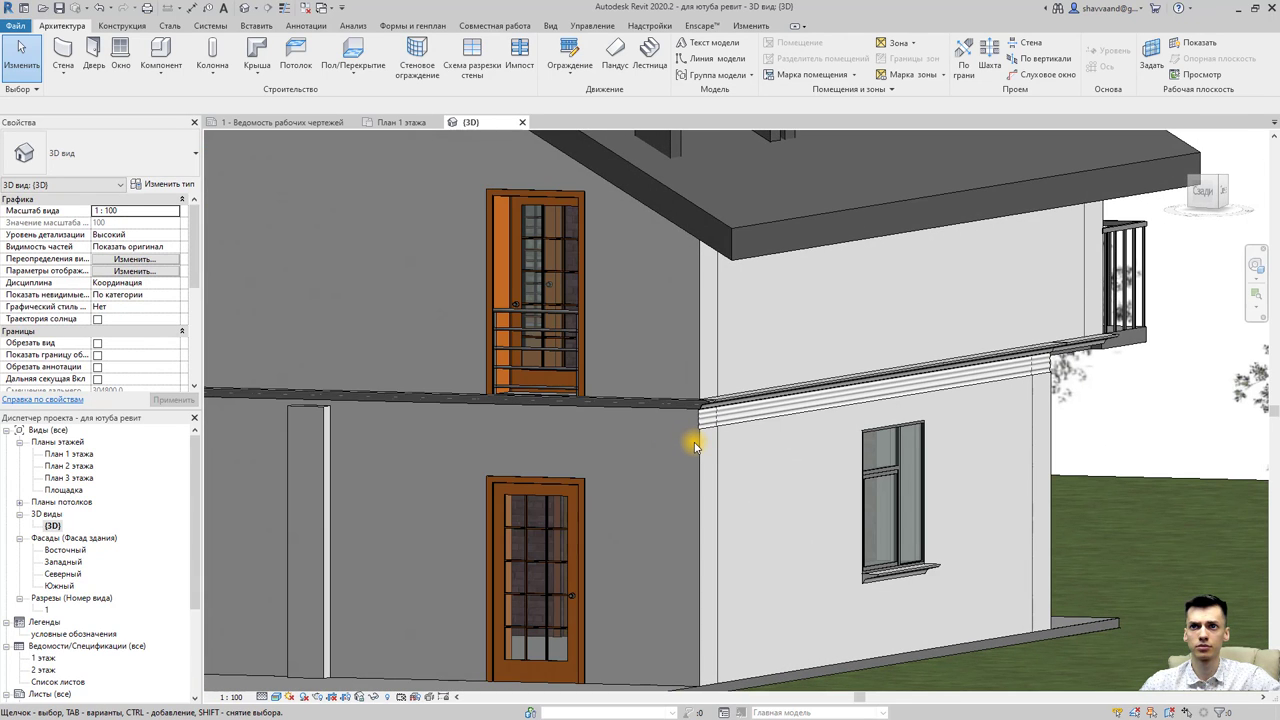